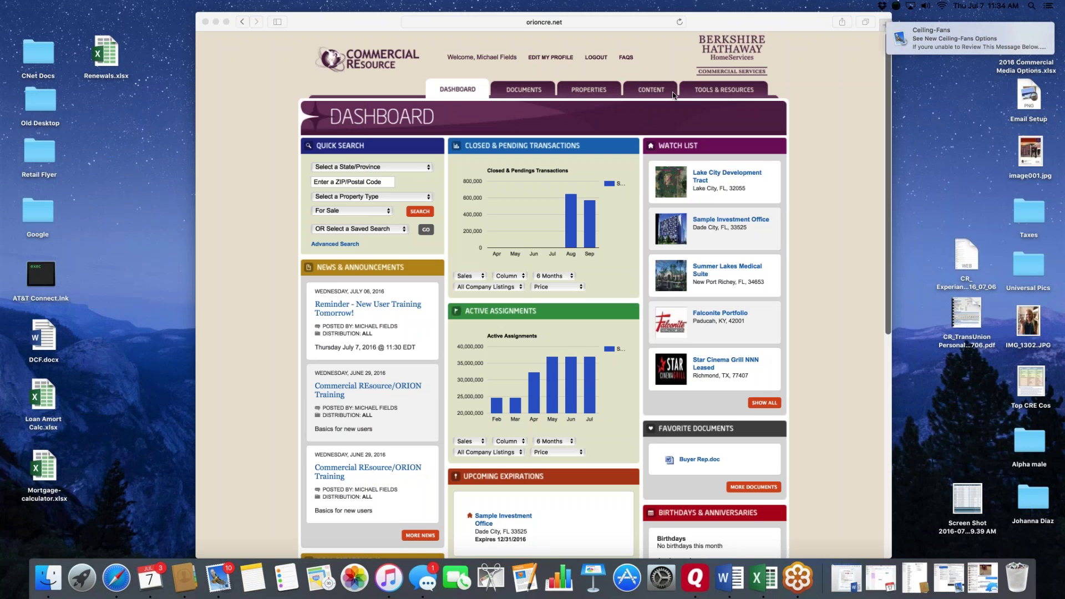
- Open the ORION Properties section and scroll to its Advanced Search form
left_click(592, 91)
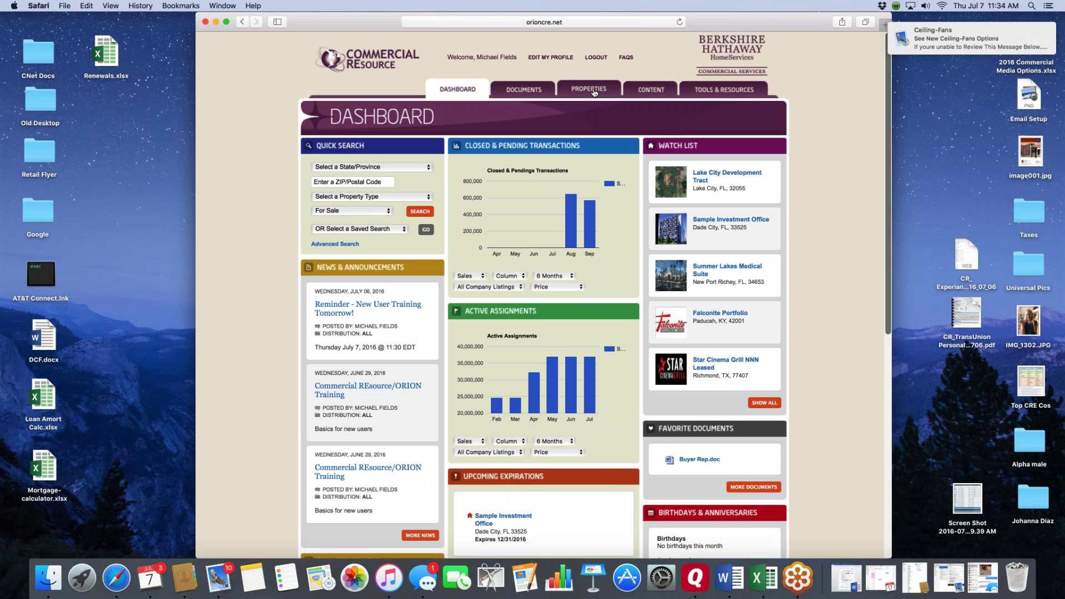
left_click(594, 93)
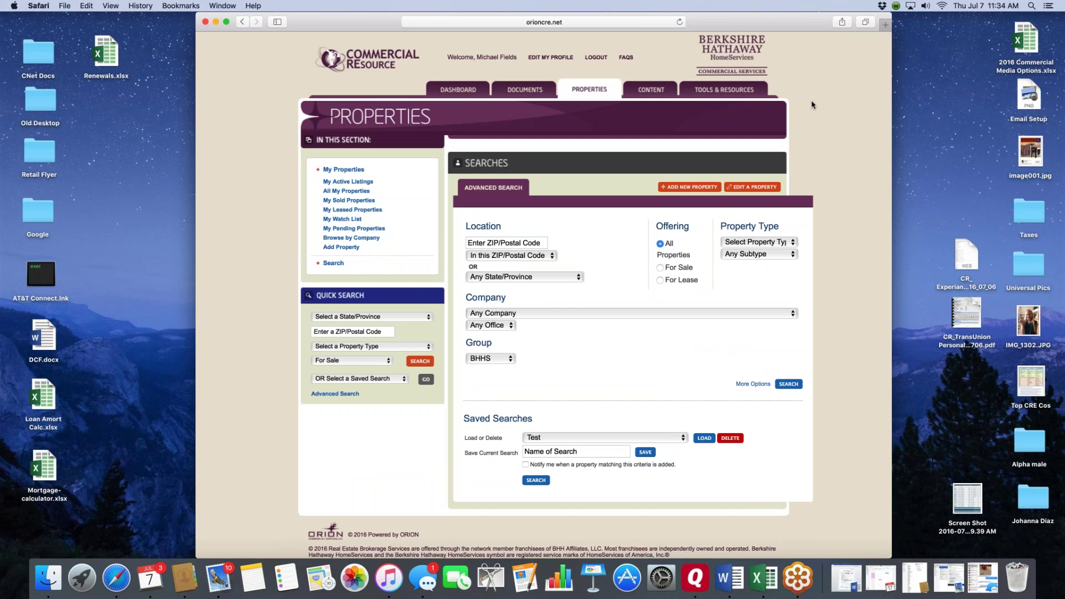
scroll(812, 105, "down", 1)
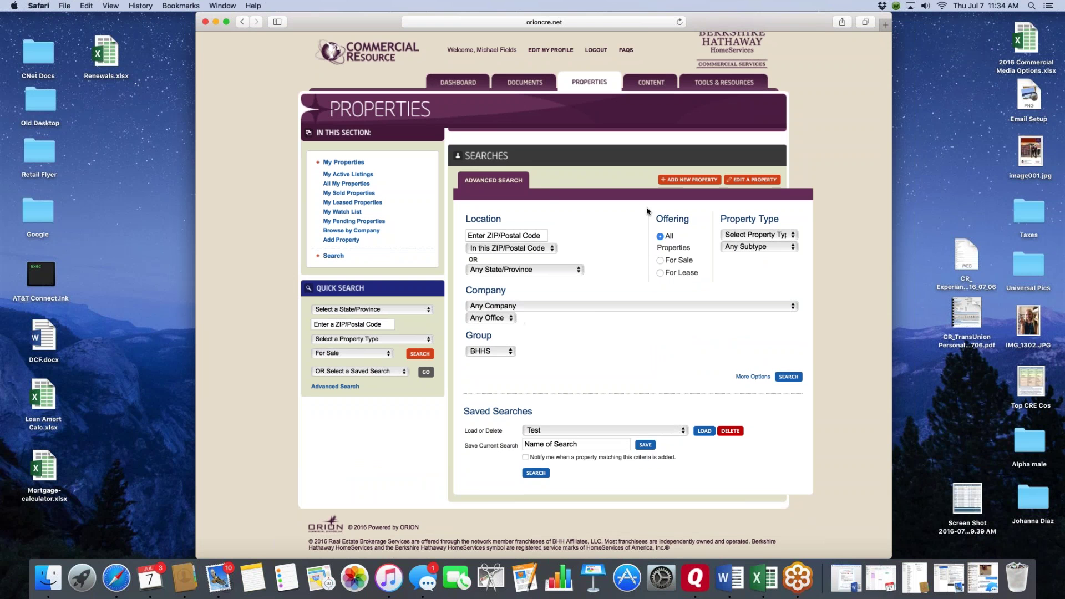
- Start a new property listing and scroll through the blank Add Property form (For Sale, listed 07/07/2016)
left_click(688, 181)
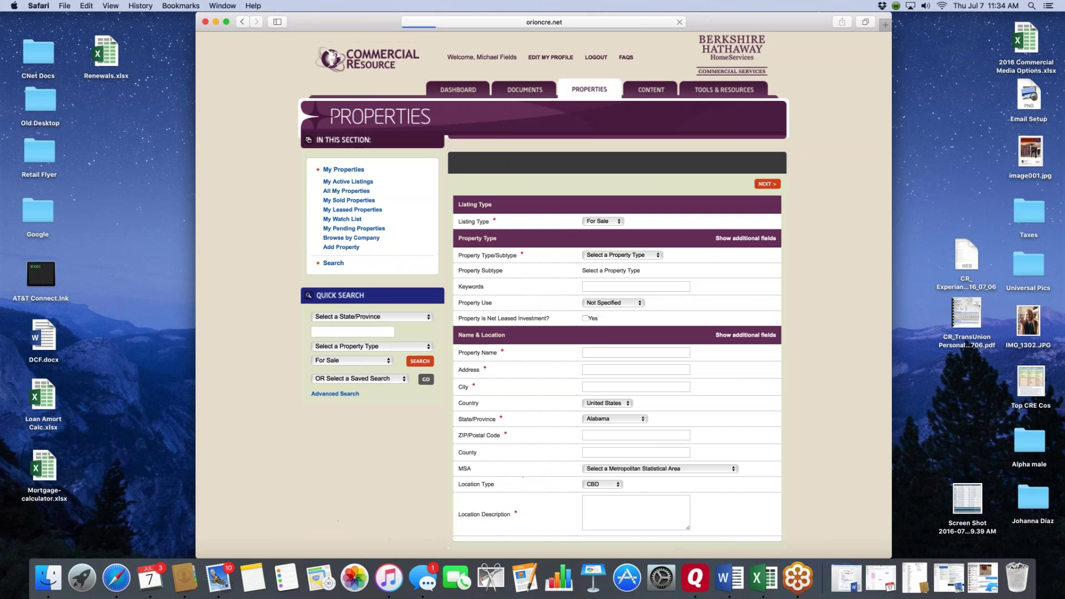
scroll(820, 223, "down", 5)
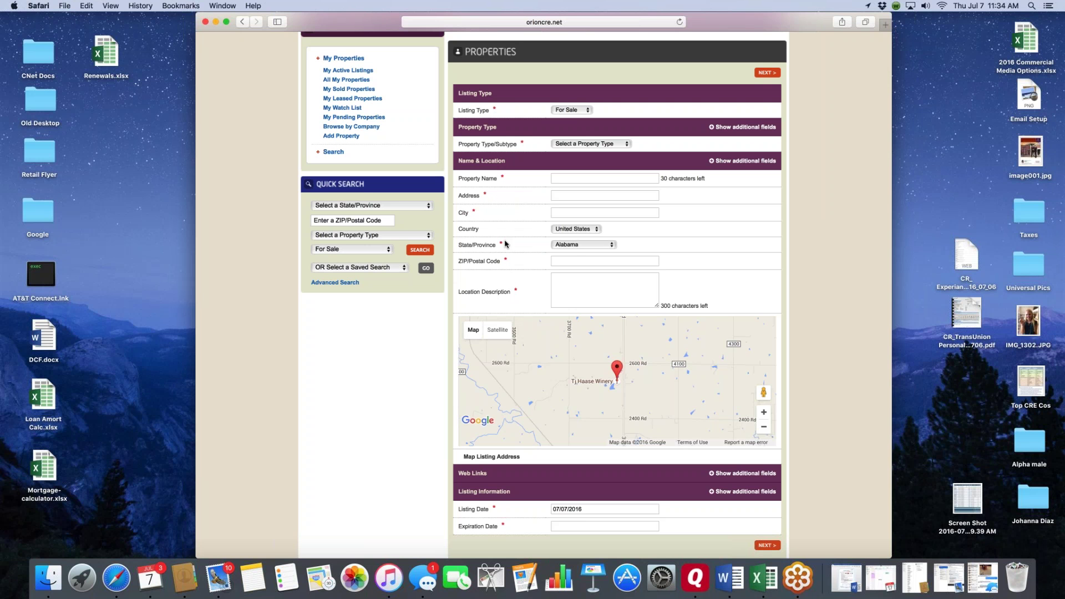
scroll(505, 244, "up", 1)
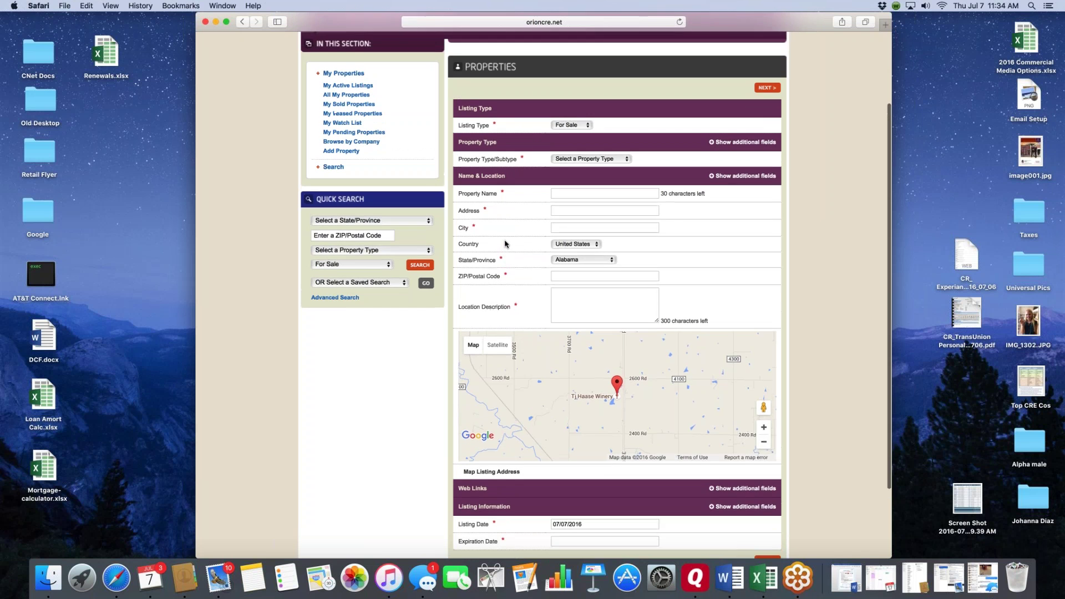
scroll(505, 243, "down", 1)
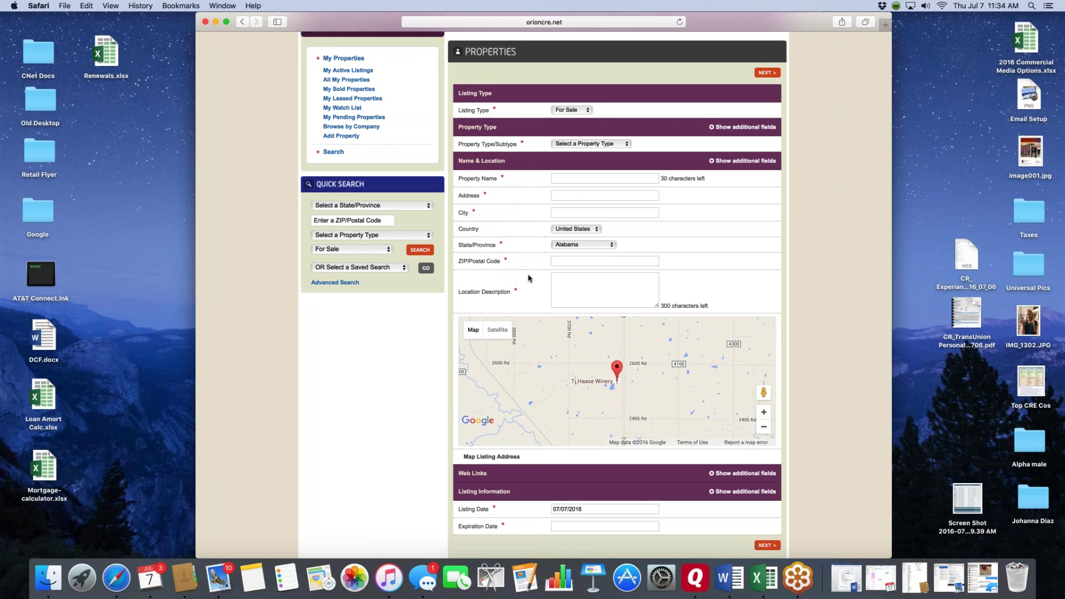
scroll(524, 272, "up", 1)
scroll(521, 267, "down", 3)
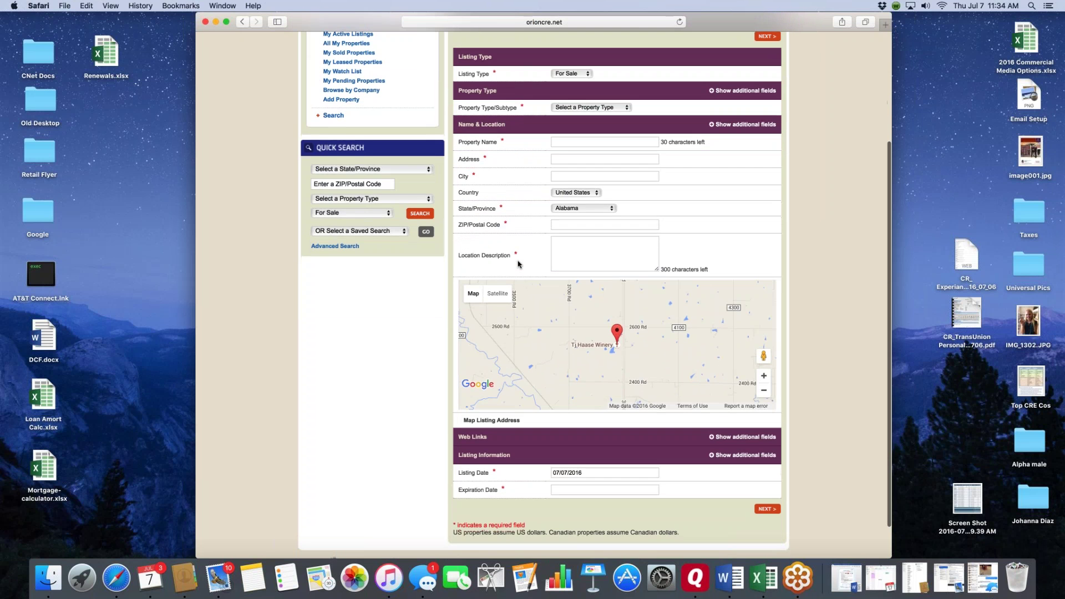
scroll(520, 264, "up", 1)
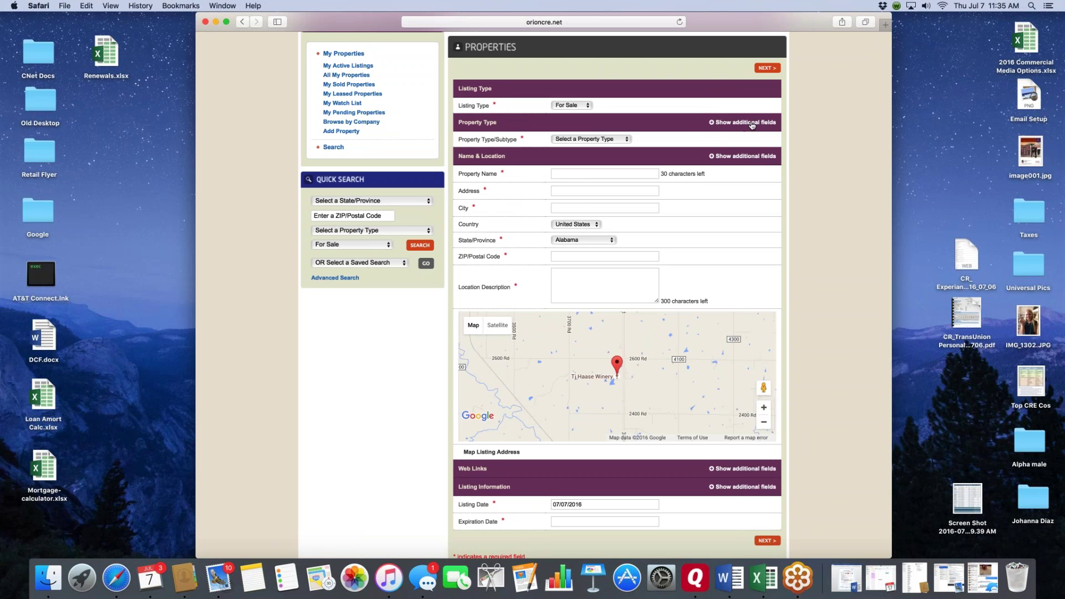
left_click(724, 122)
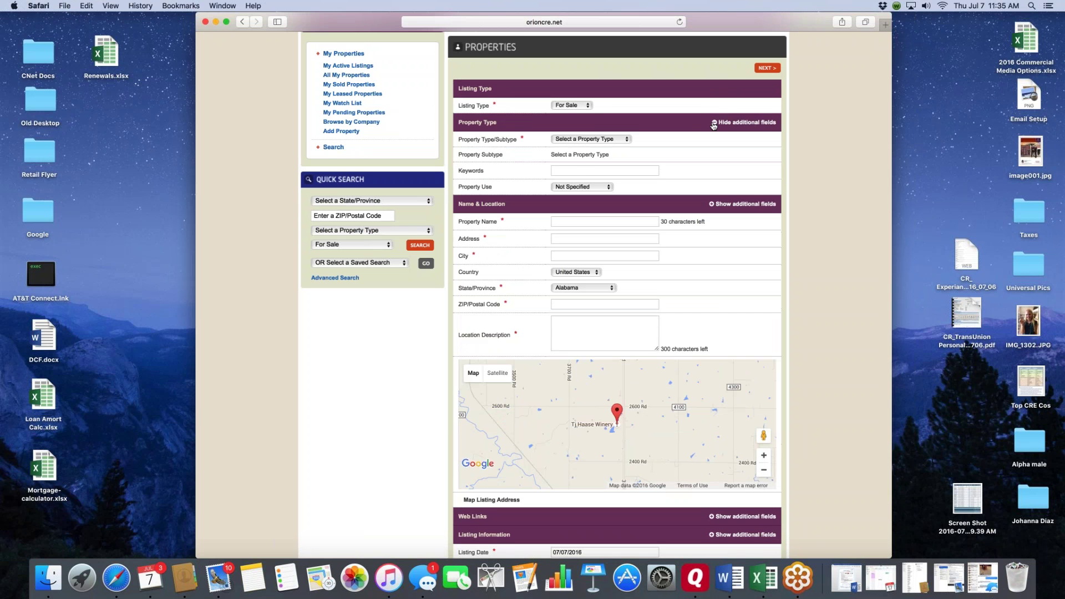
left_click(713, 205)
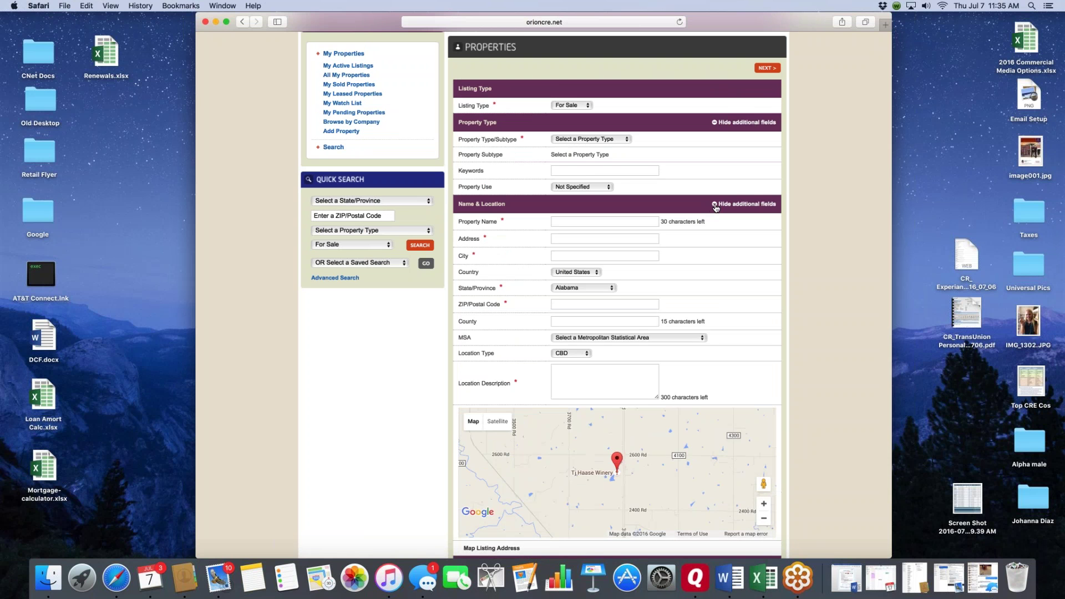
left_click(716, 204)
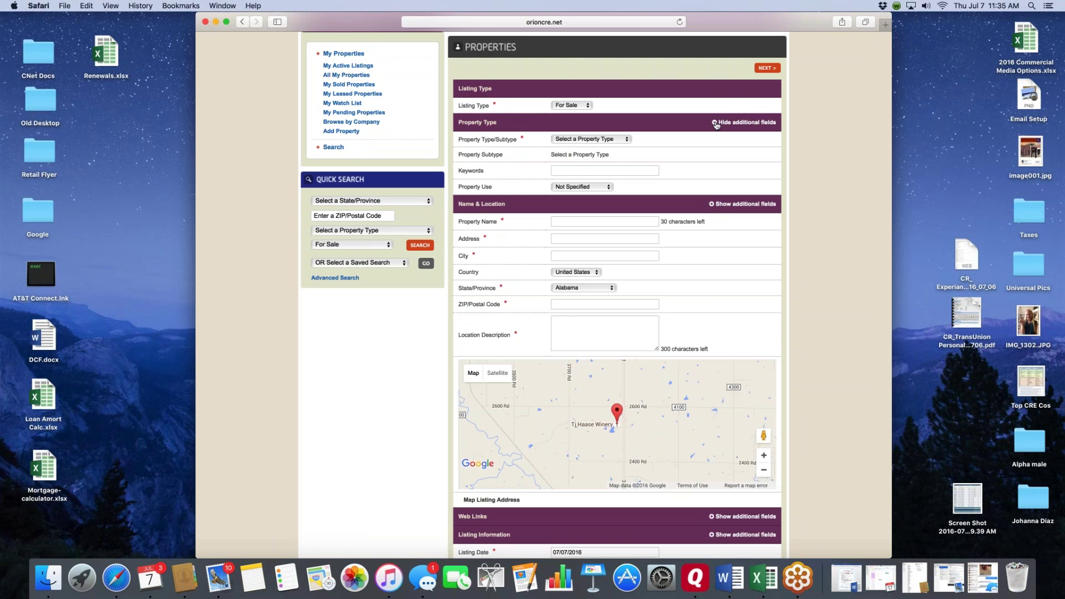
left_click(716, 123)
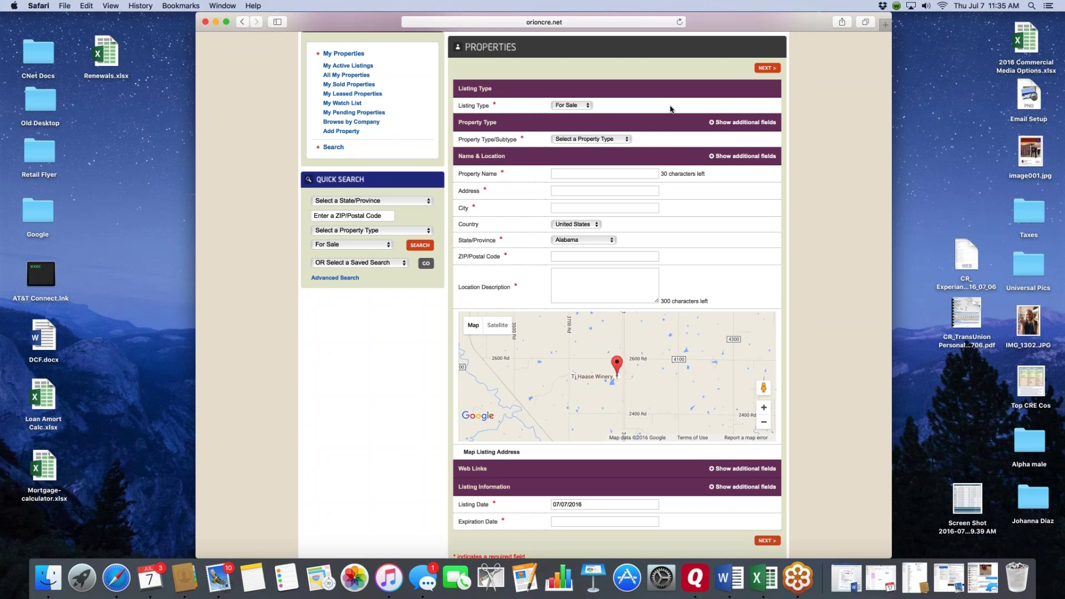
left_click(590, 106)
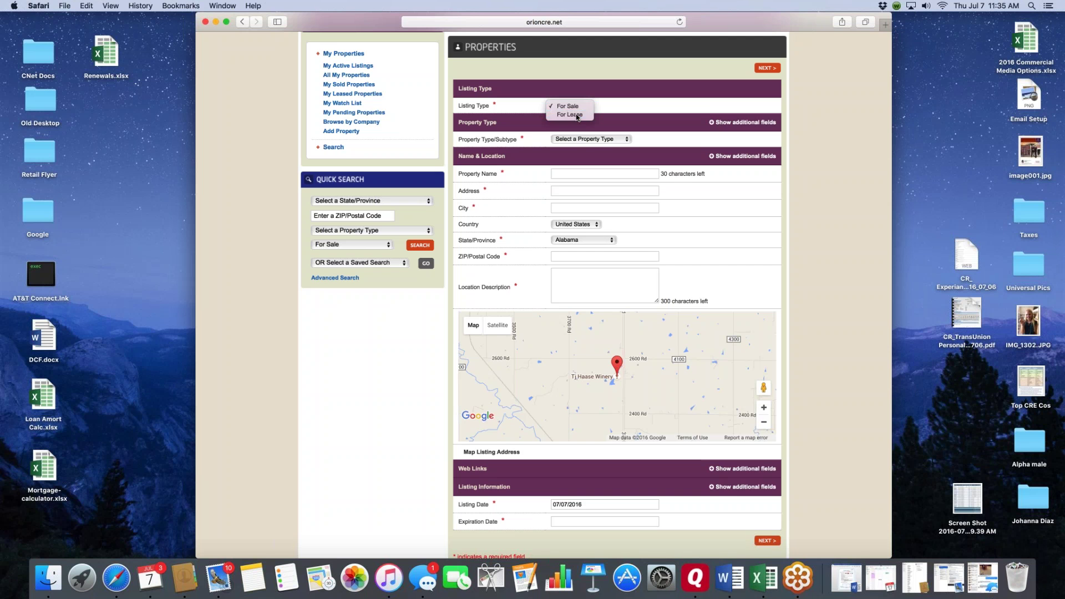
left_click(576, 114)
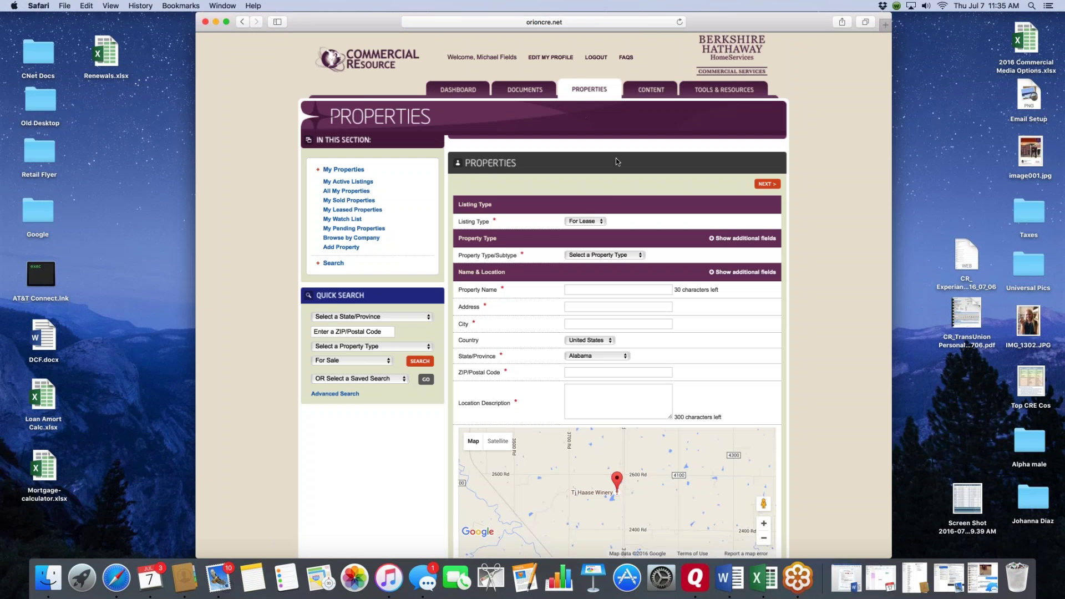
scroll(616, 159, "down", 1)
scroll(616, 160, "down", 3)
left_click(597, 98)
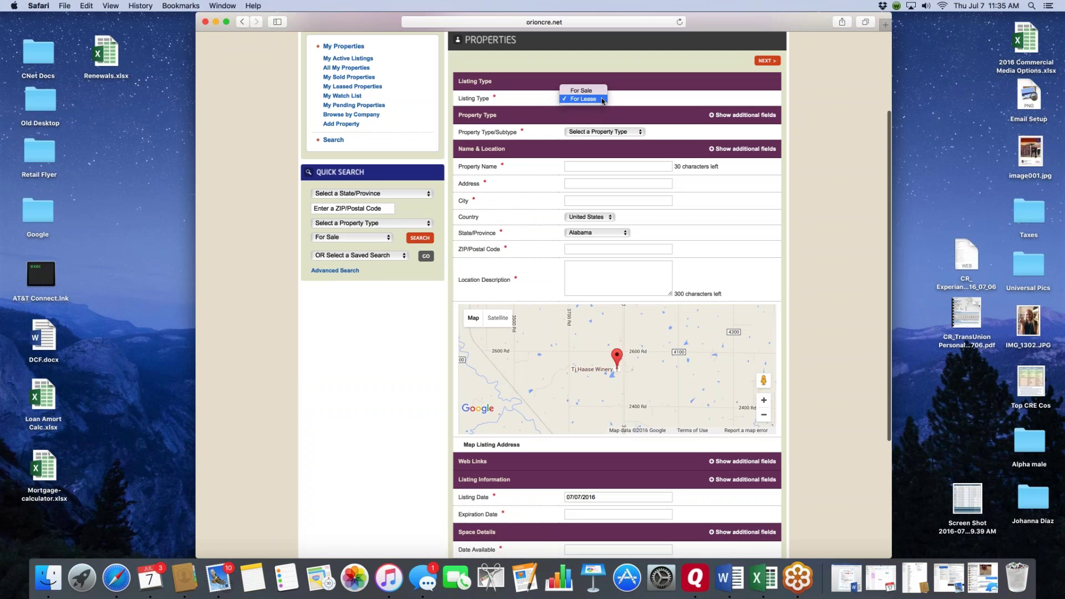
left_click(592, 90)
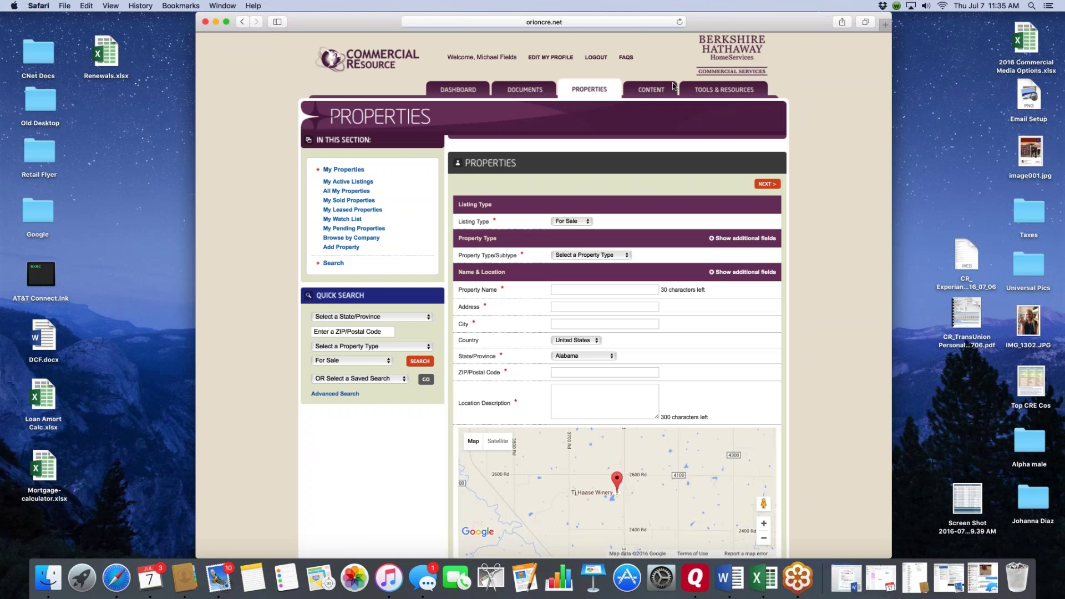
scroll(661, 142, "down", 3)
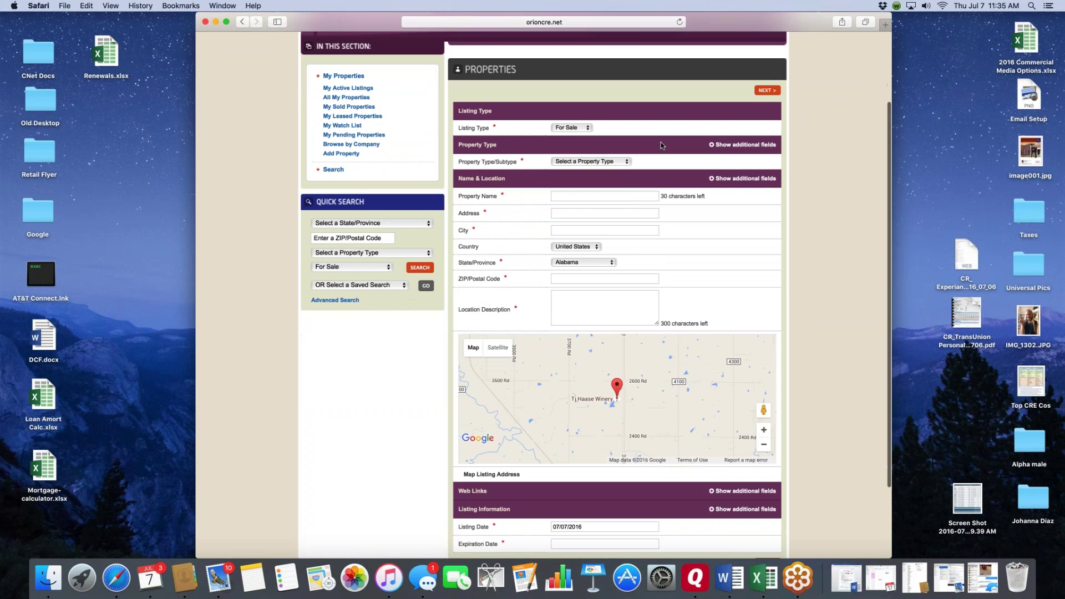
left_click(627, 162)
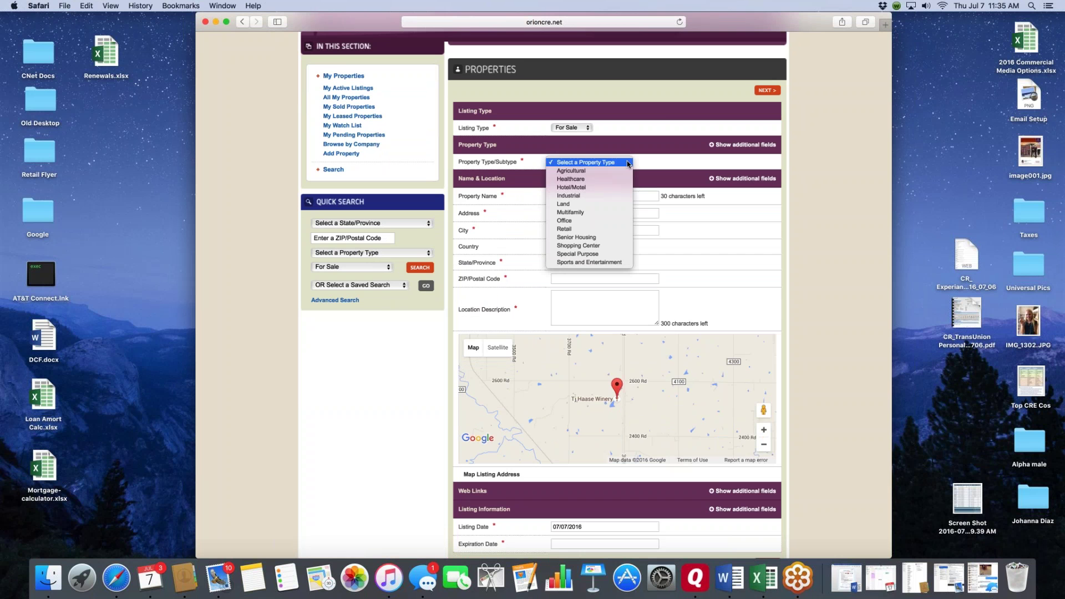
left_click(572, 224)
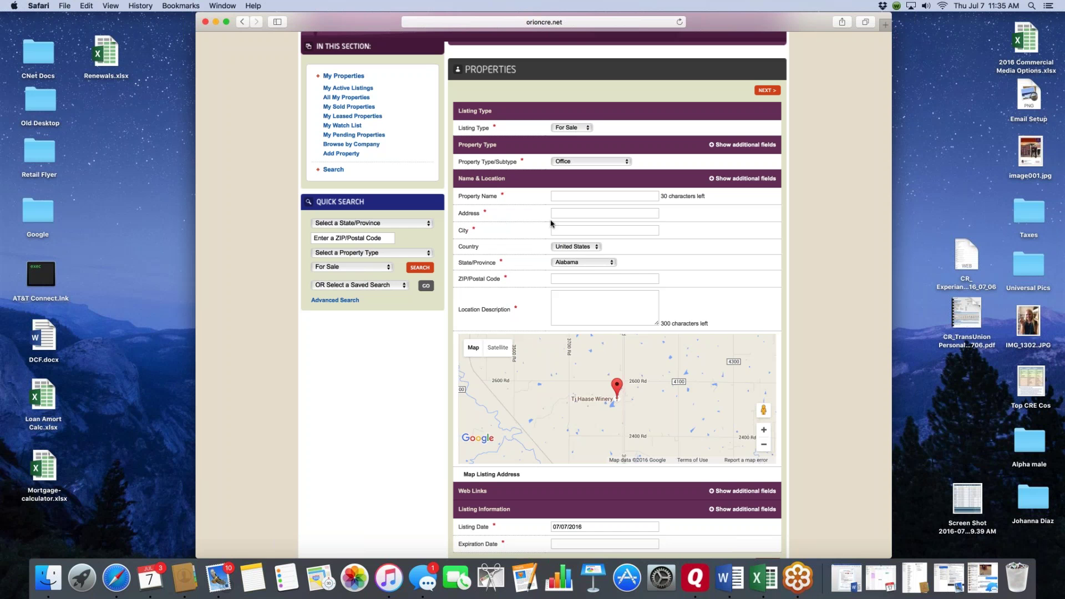
left_click(571, 196)
type("Samp")
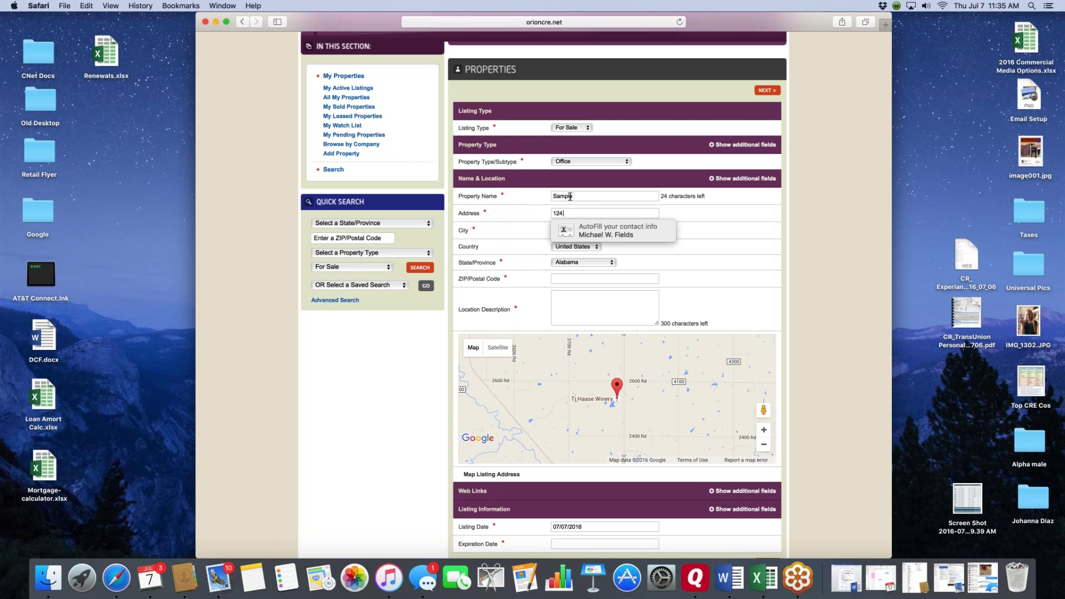
- Enter Dade City as the city and dismiss the address-not-found message
key("Tab")
type("D")
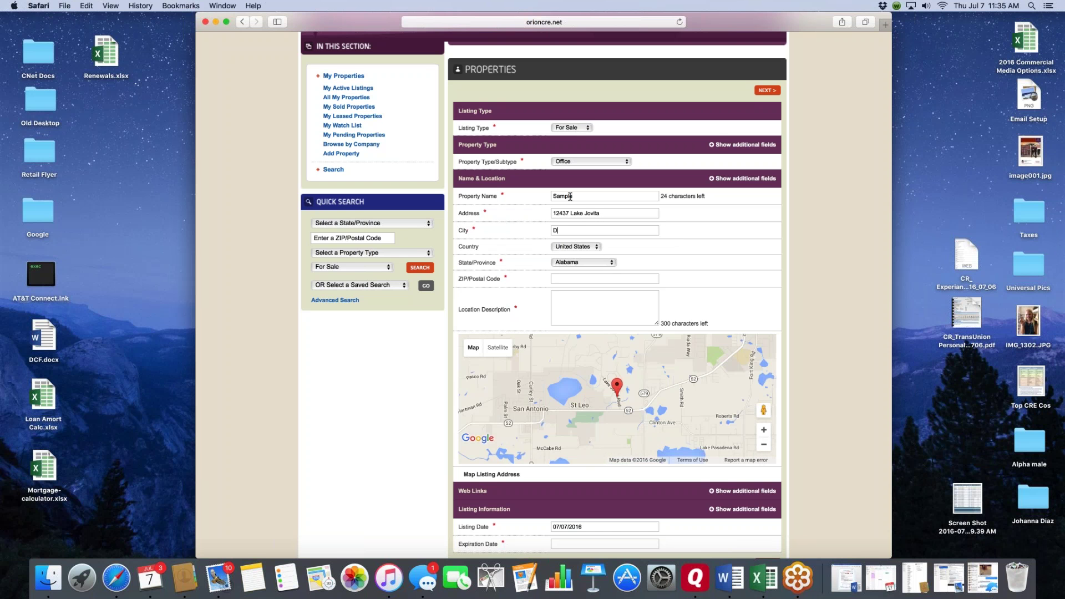
type("ade City")
key("Tab")
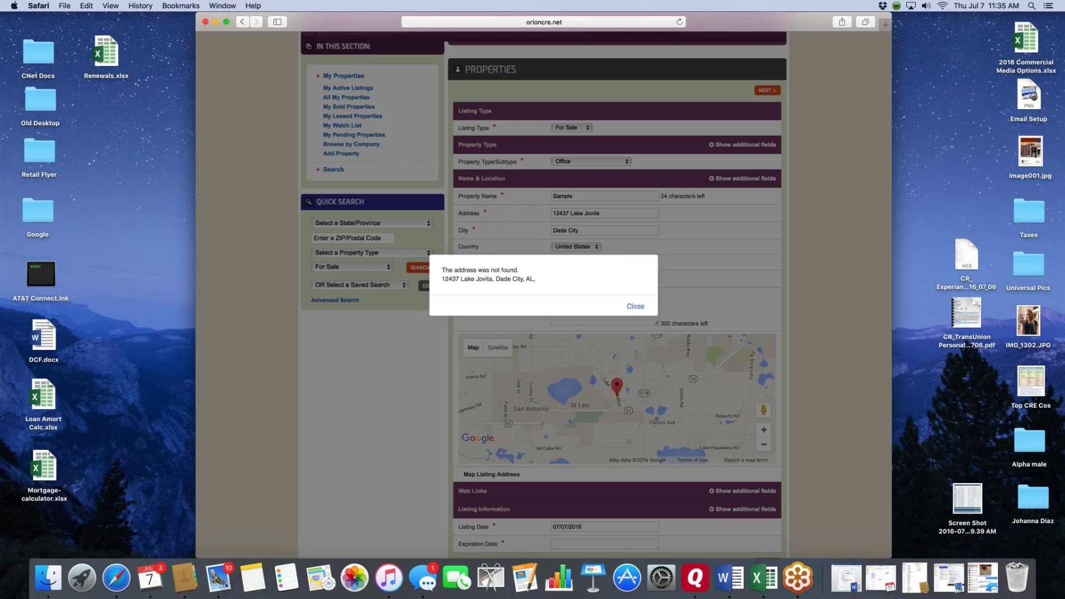
key("Return")
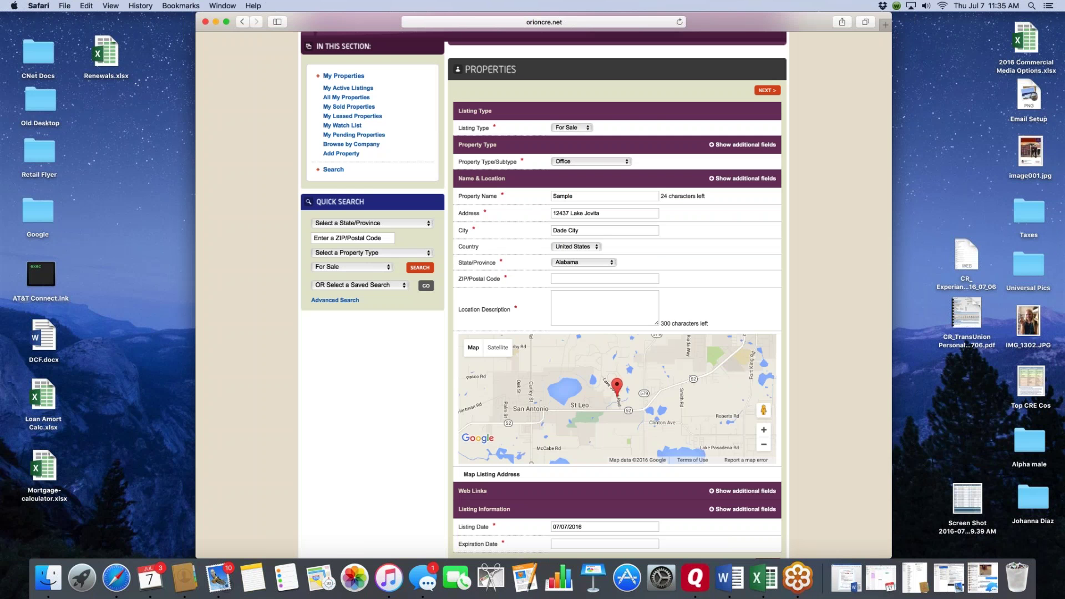
left_click(611, 263)
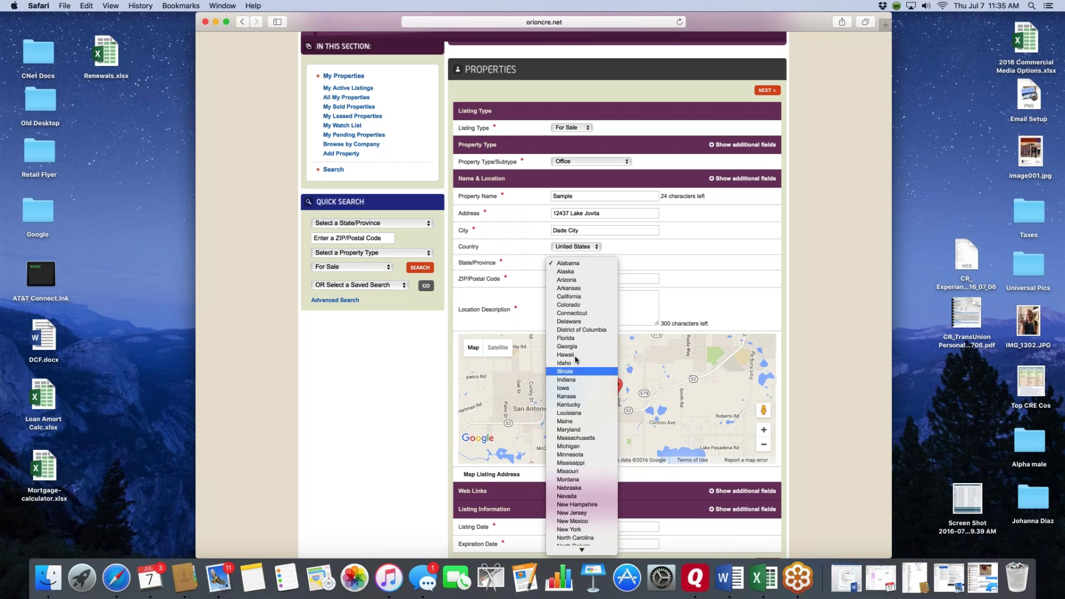
- Choose Florida as the state, enter ZIP code 33565, and scroll down to the map
left_click(566, 338)
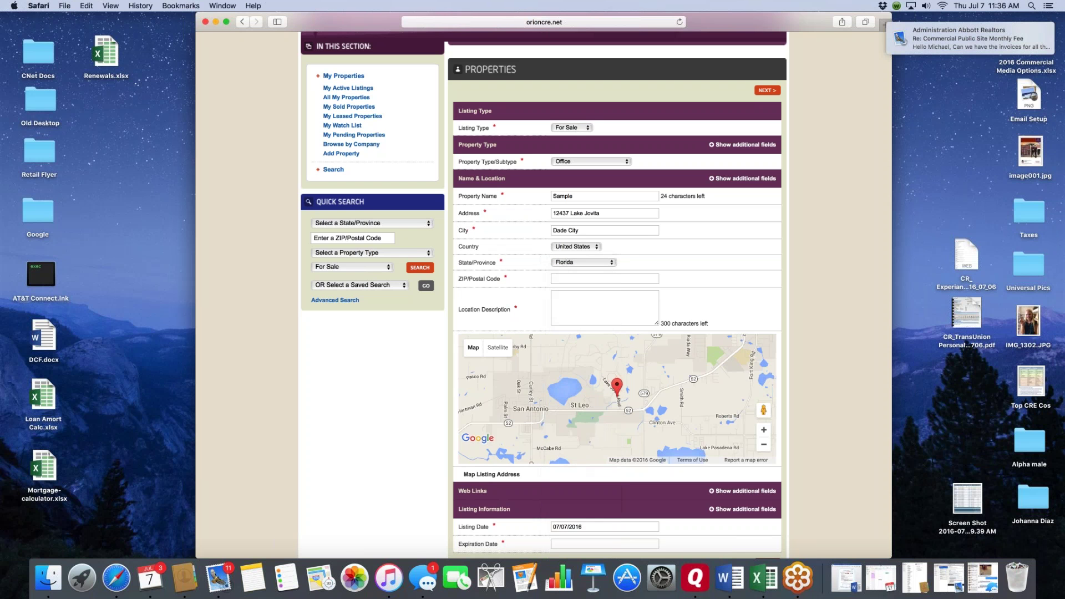
left_click(581, 280)
type("33565")
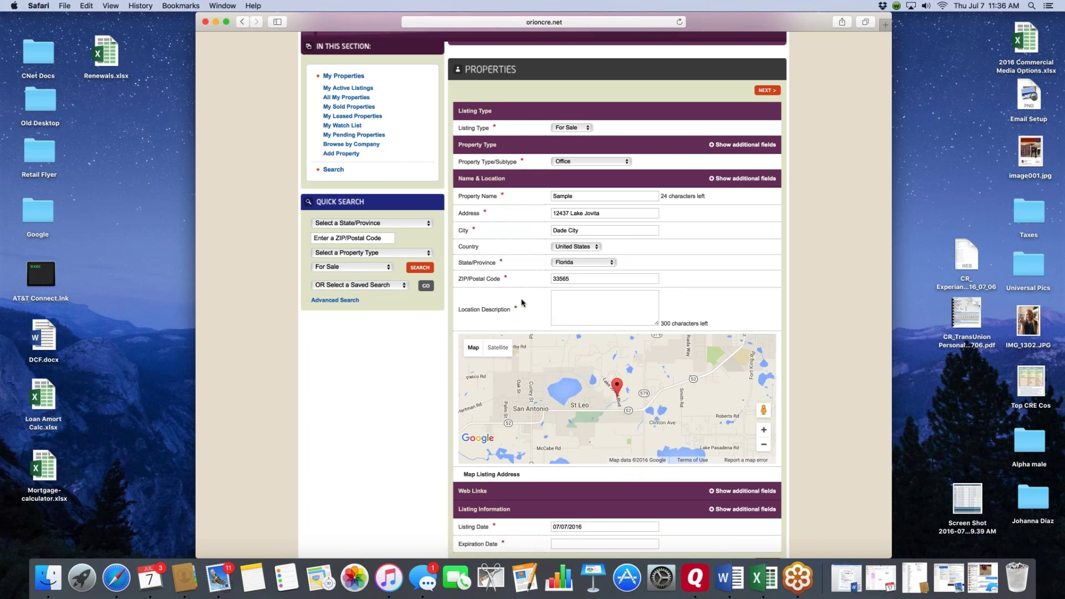
scroll(500, 294, "down", 3)
scroll(616, 294, "down", 2)
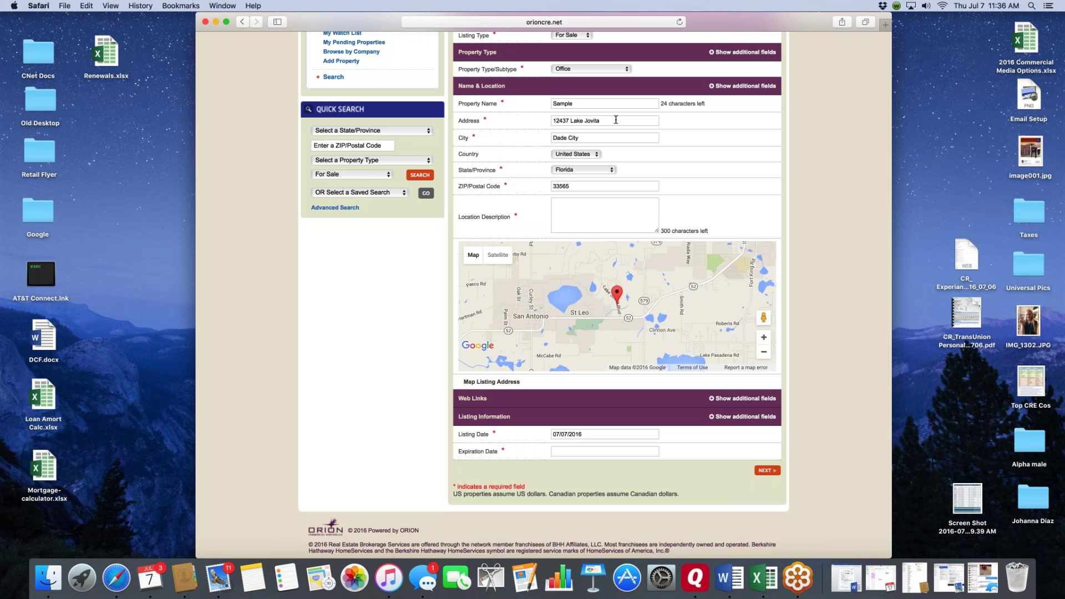
- Zoom the location map in several levels and switch it to satellite imagery
left_click(764, 339)
left_click(764, 338)
left_click(765, 338)
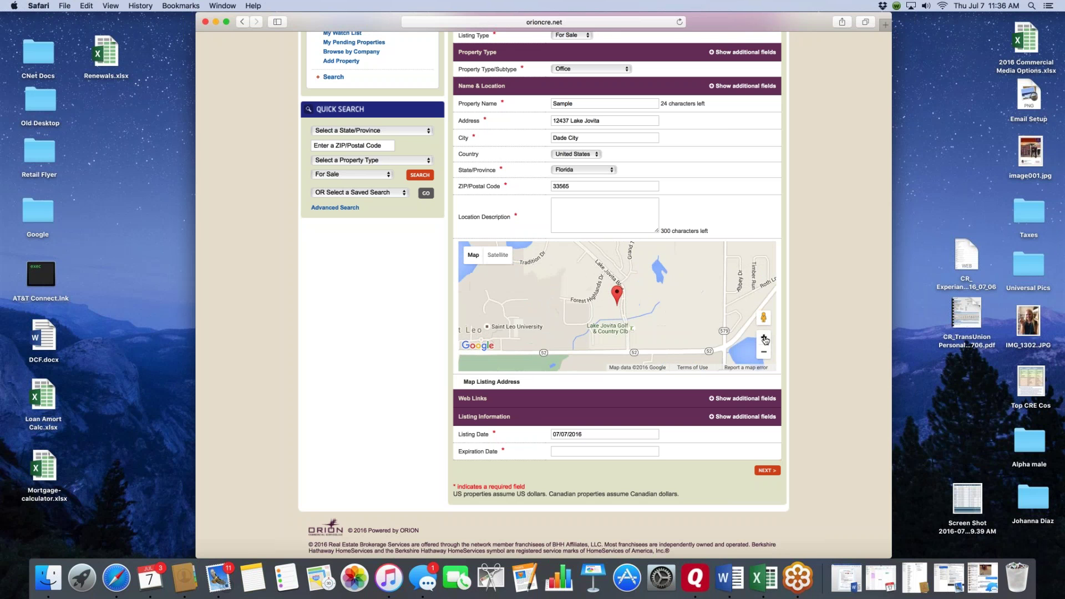
left_click(764, 339)
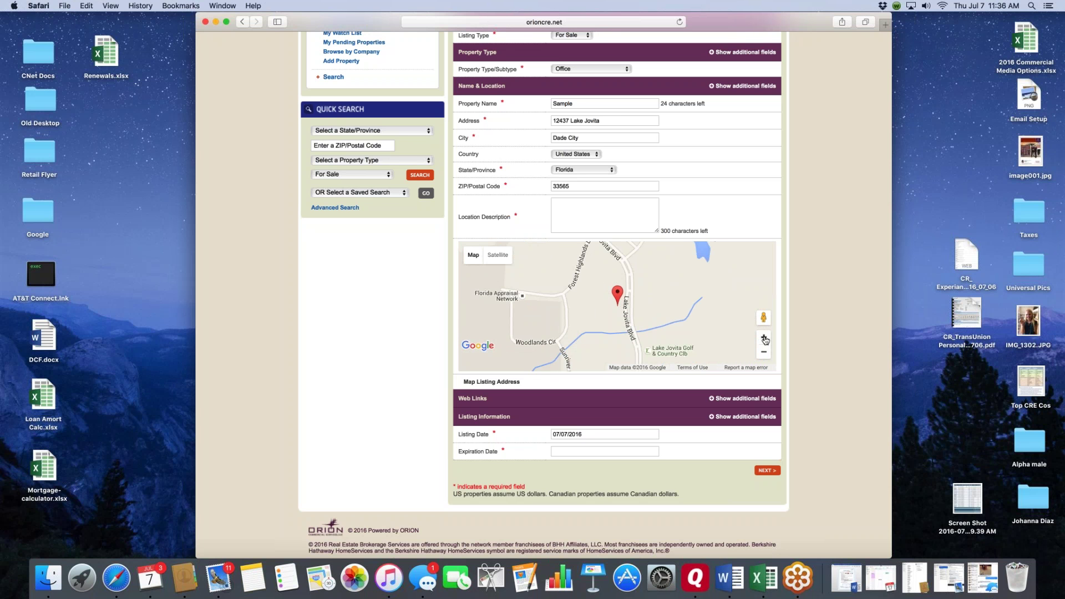
left_click(764, 338)
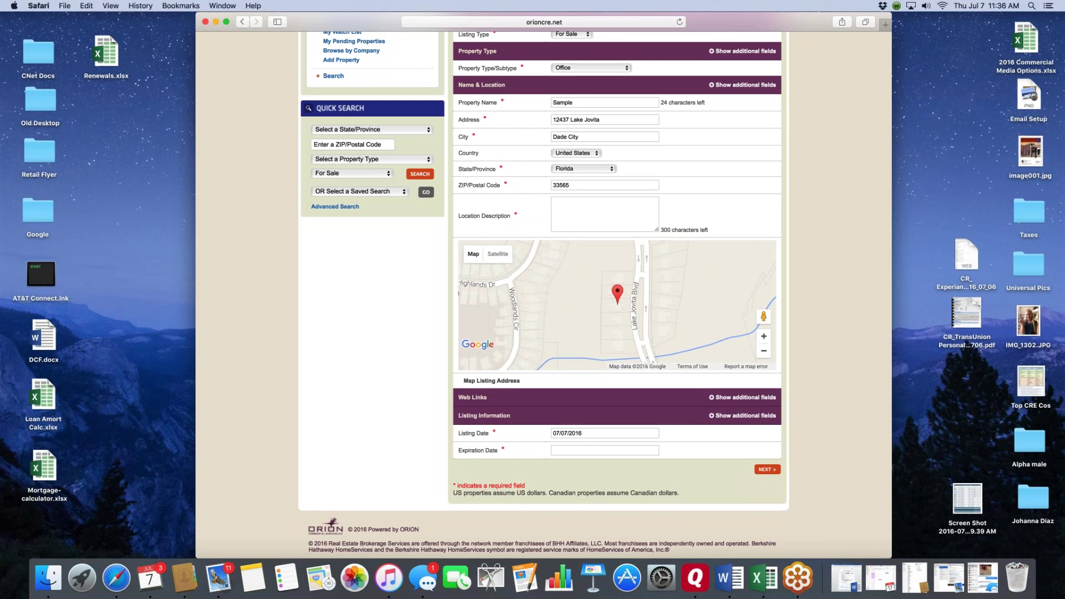
left_click(498, 254)
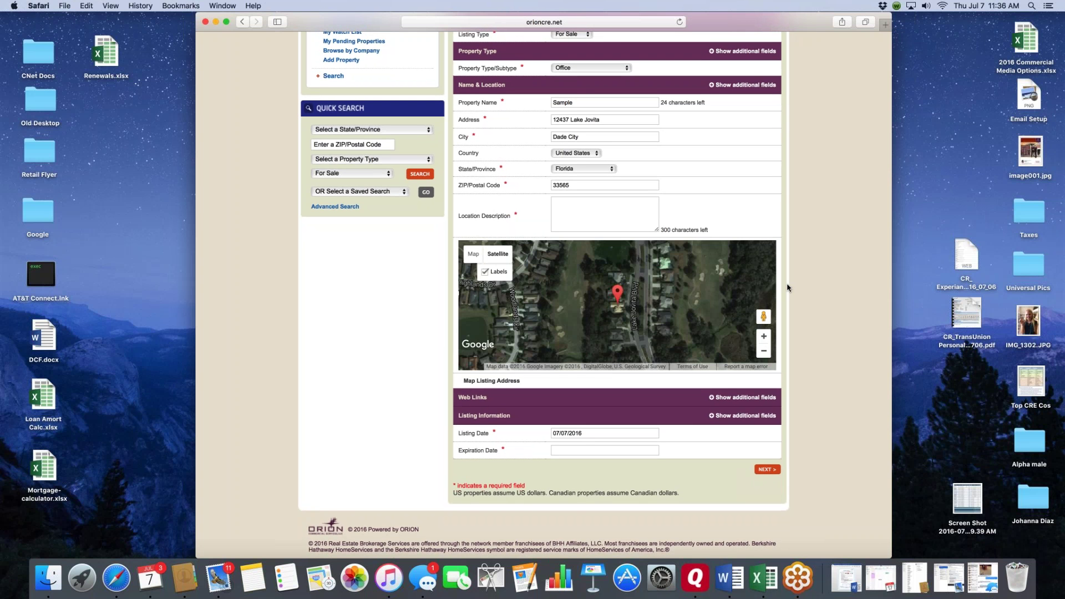
scroll(788, 287, "down", 1)
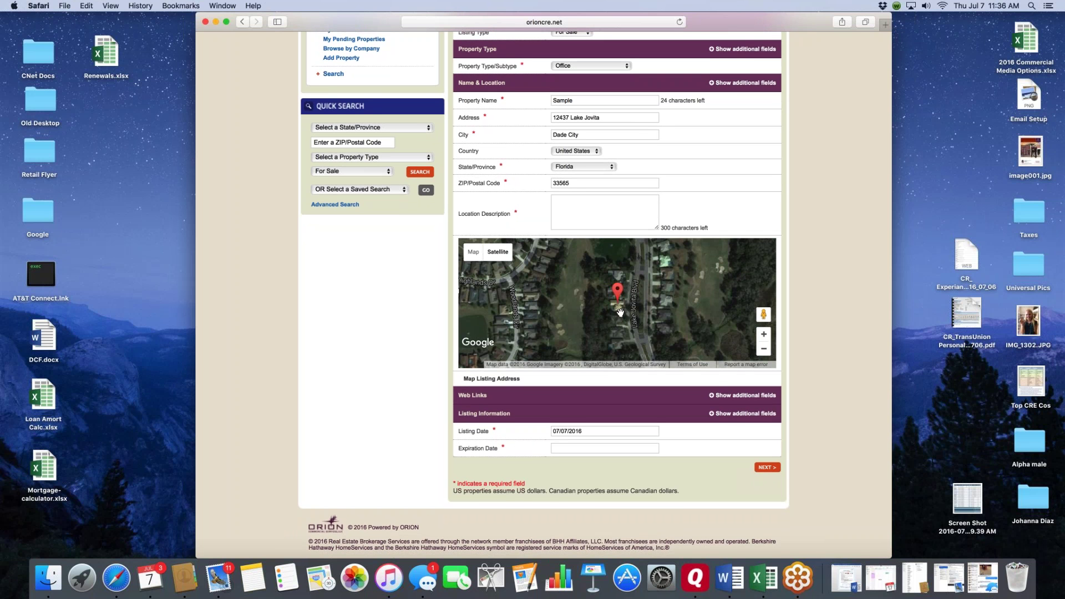
left_click(765, 335)
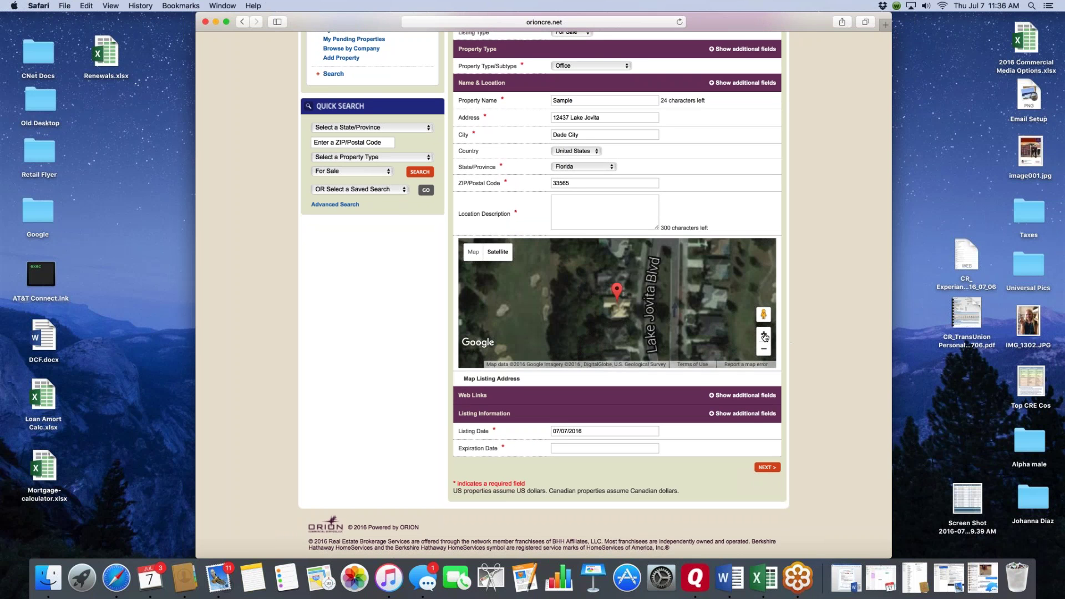
left_click(764, 335)
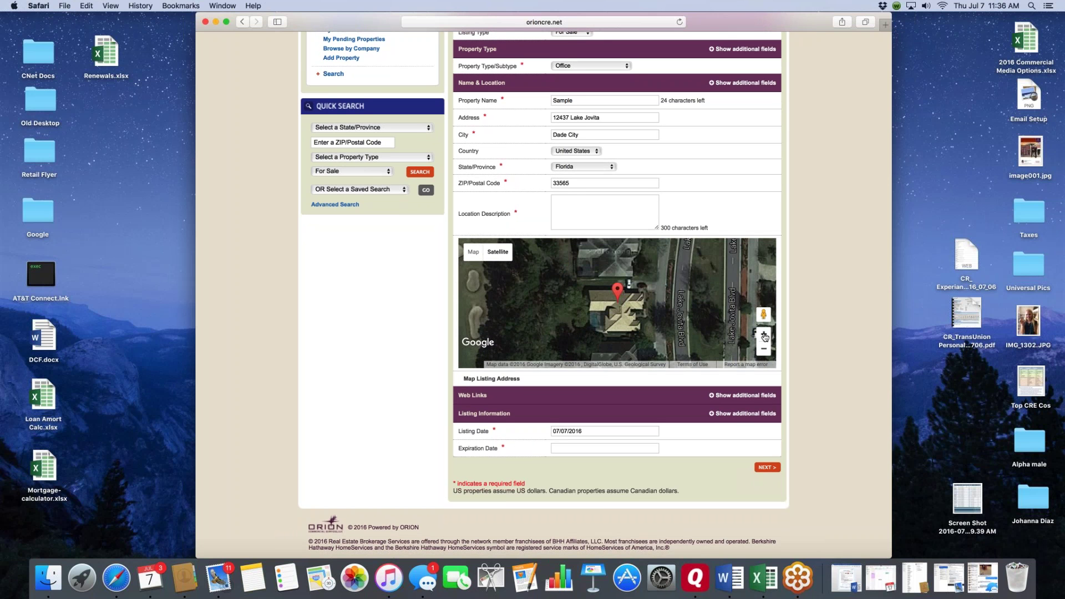
left_click_drag(618, 282, 615, 260)
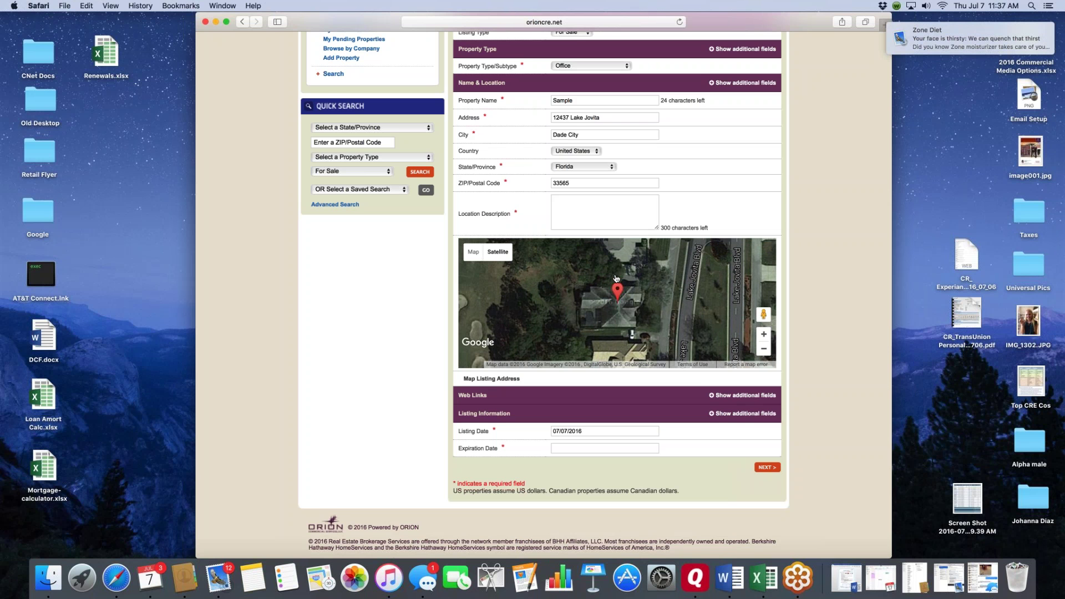
scroll(615, 279, "up", 1)
left_click_drag(617, 299, 622, 348)
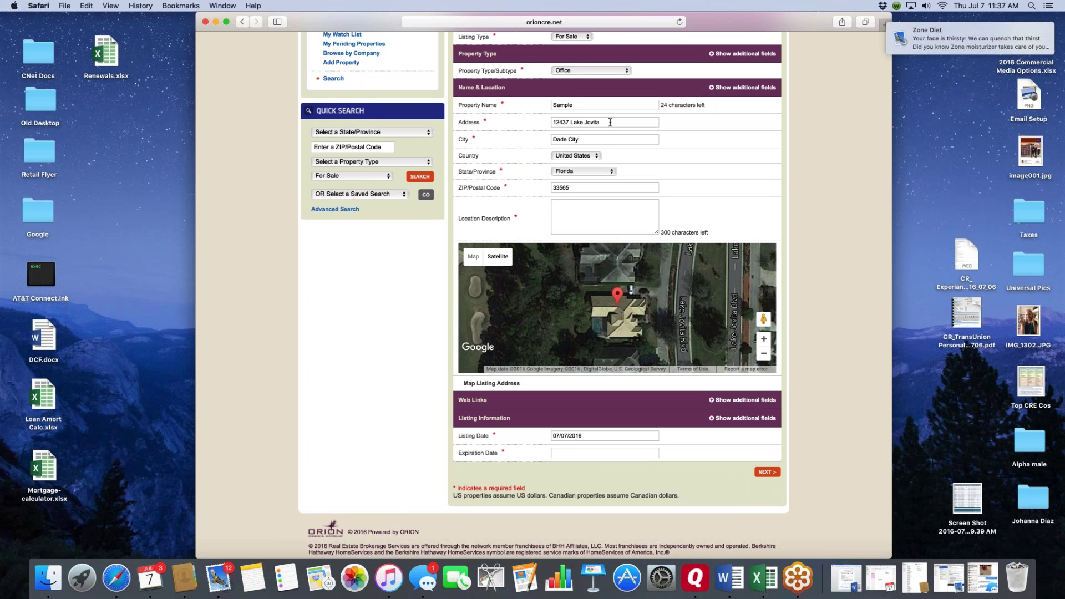
- Return to the dashboard, open Properties for a new listing, and choose Land as the property type
scroll(610, 122, "up", 4)
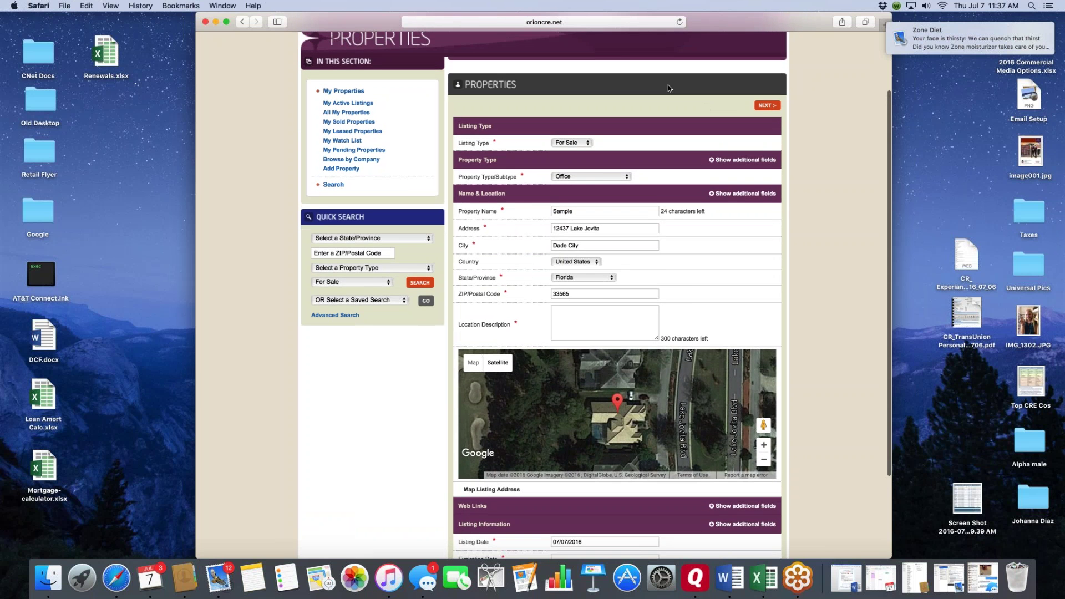
scroll(426, 84, "up", 3)
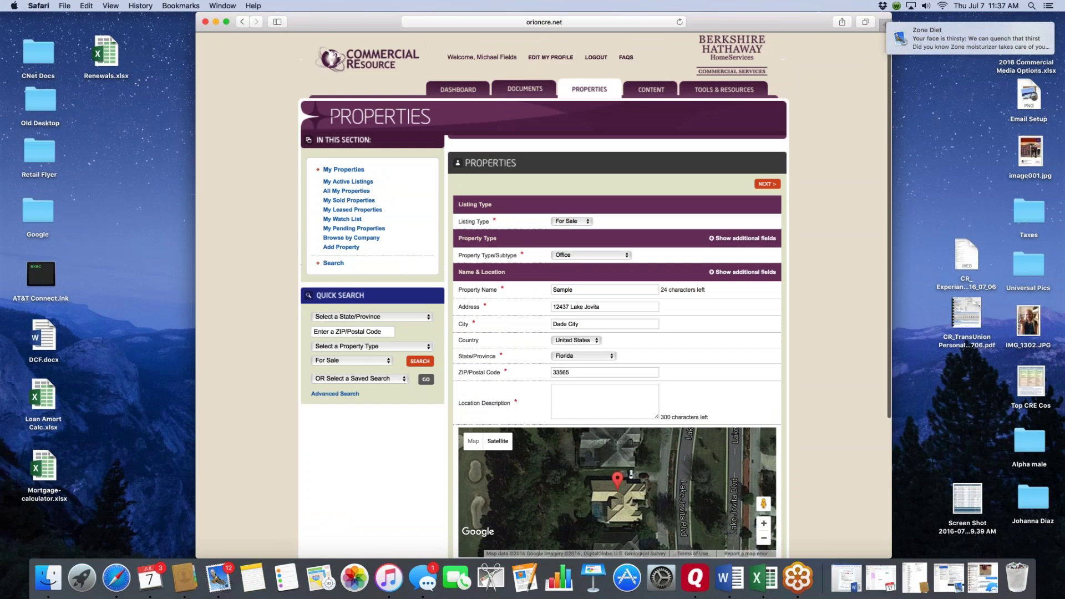
left_click(466, 87)
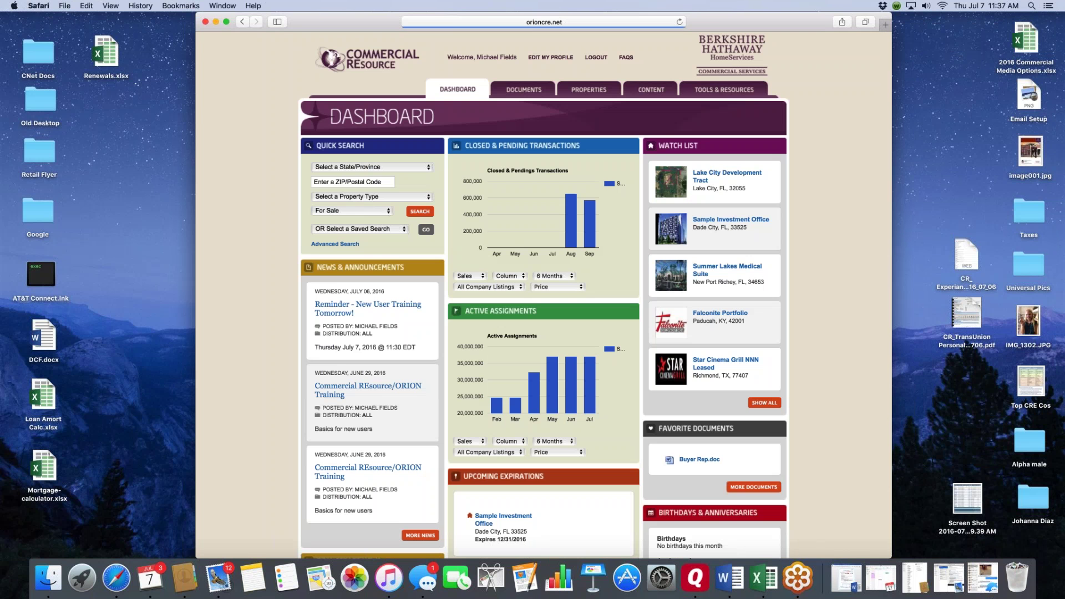
left_click(607, 95)
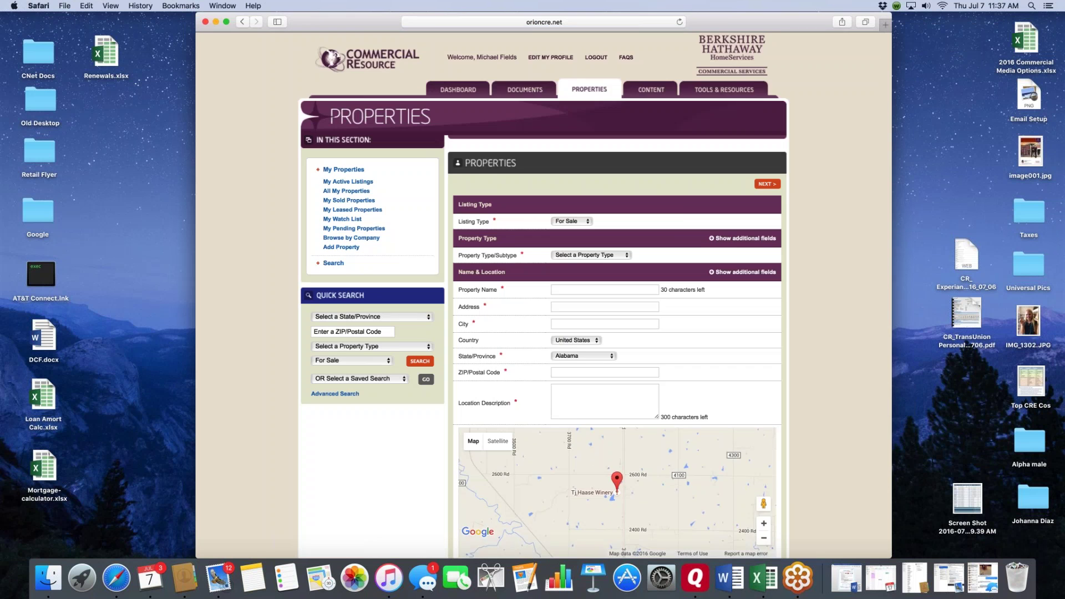
scroll(631, 185, "down", 3)
left_click(627, 181)
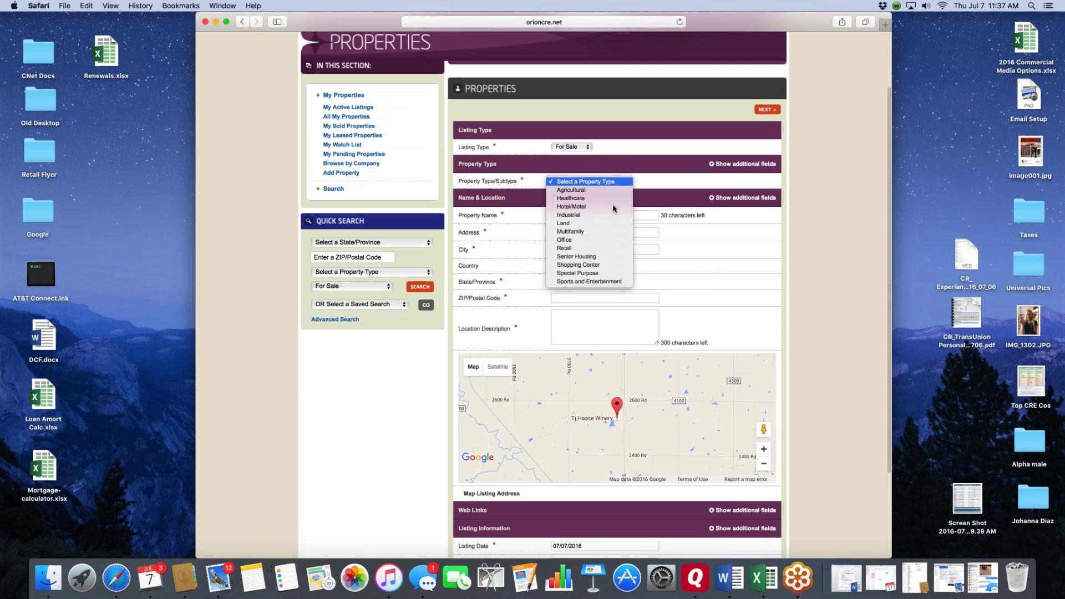
left_click(583, 224)
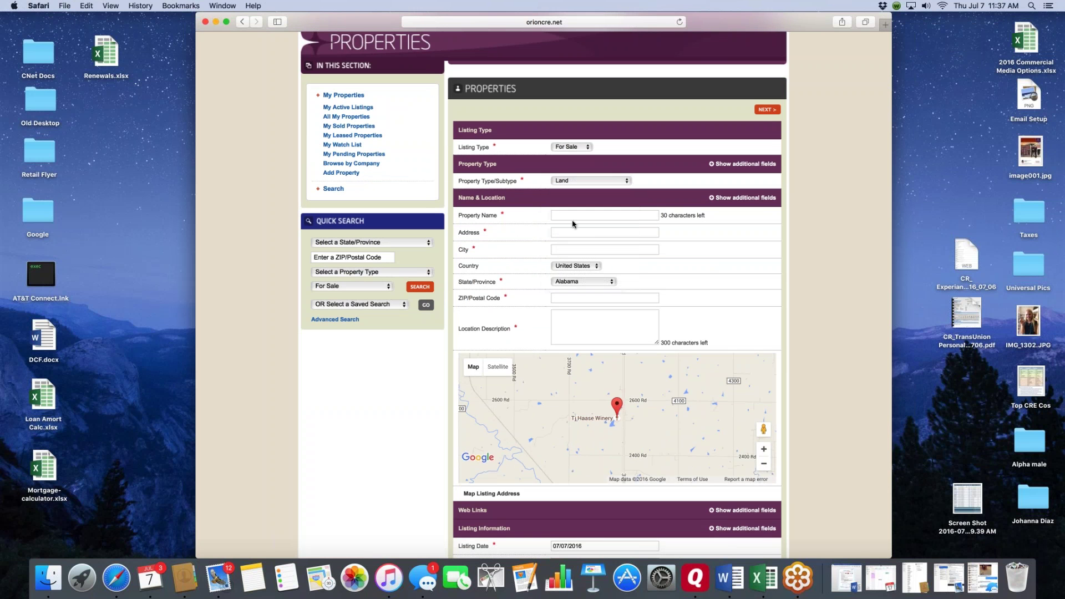
- Name it Sample Land at NW Corner of I-75 & SR 62, city San Anotnio, state Florida
left_click(573, 219)
type("Sample Land")
left_click(605, 232)
type("NW Corner of I-75 & SR 6San ")
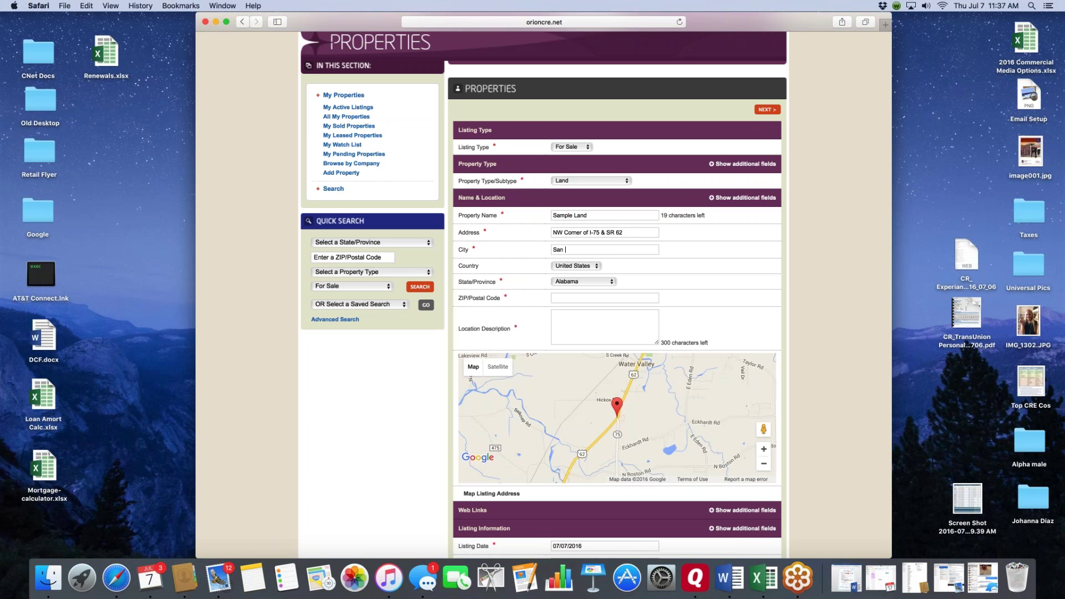
type("Anotnio")
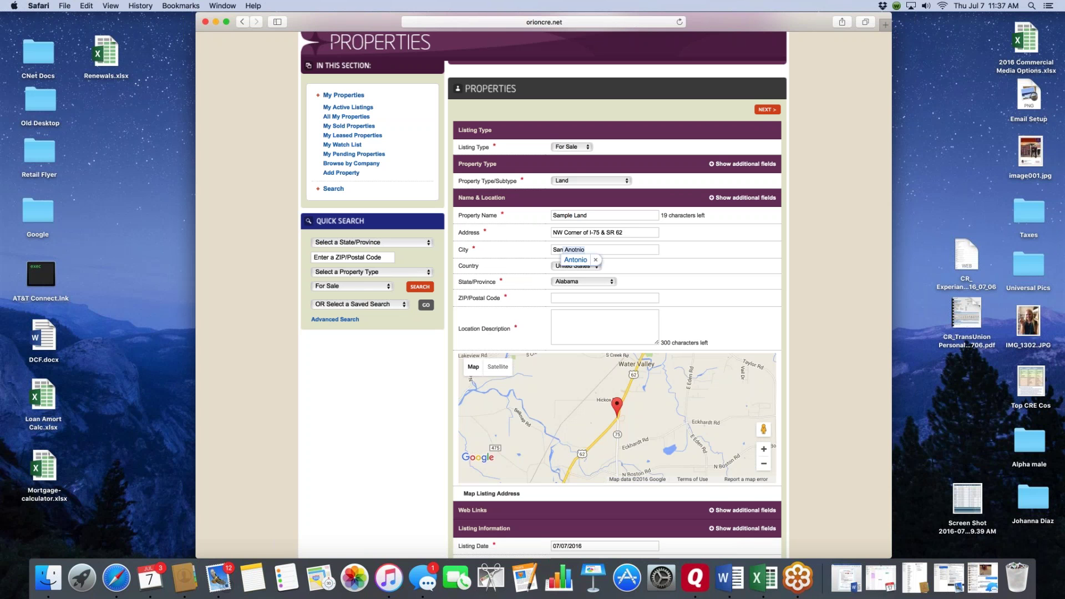
key("Tab")
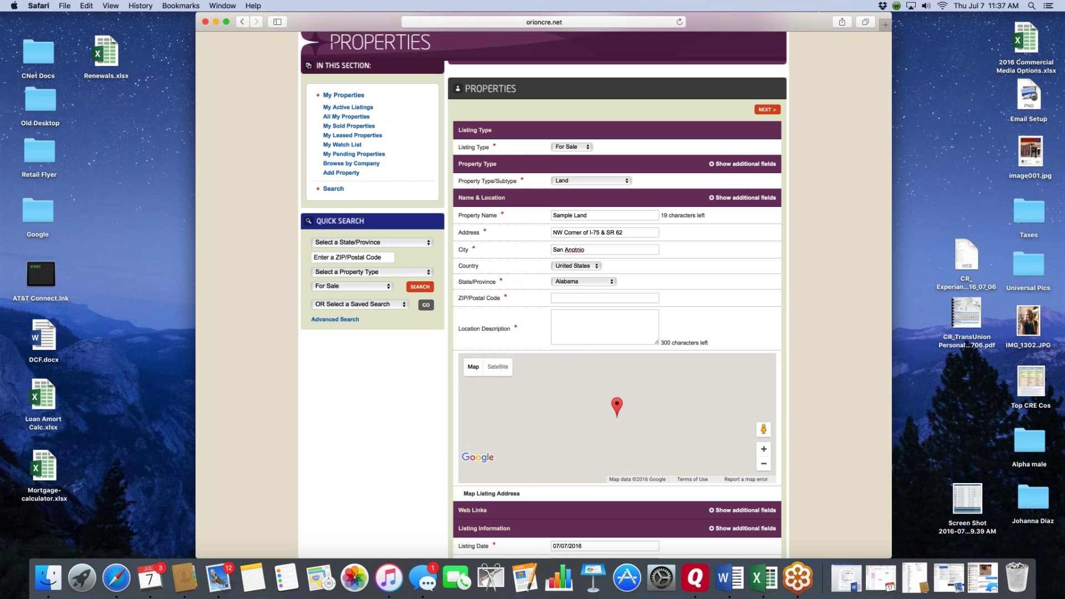
left_click(583, 281)
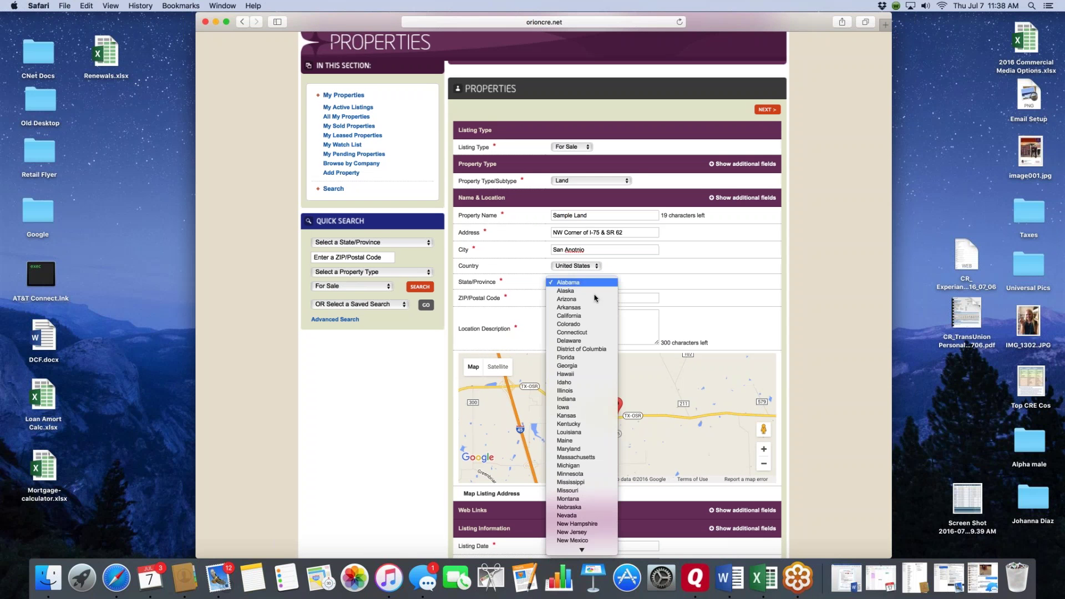
left_click(567, 358)
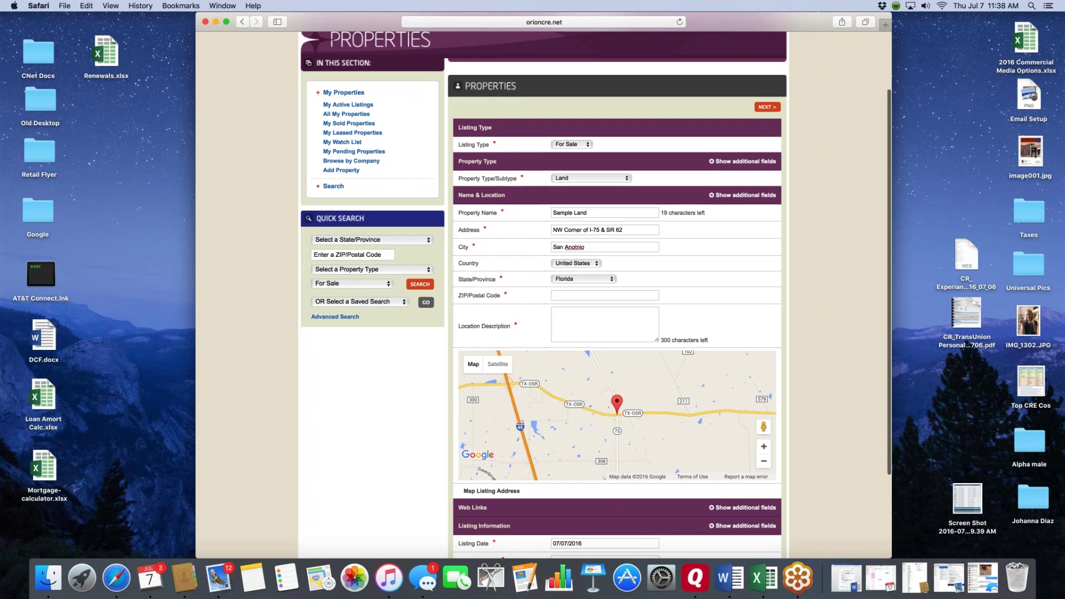
scroll(690, 289, "down", 1)
scroll(690, 288, "down", 2)
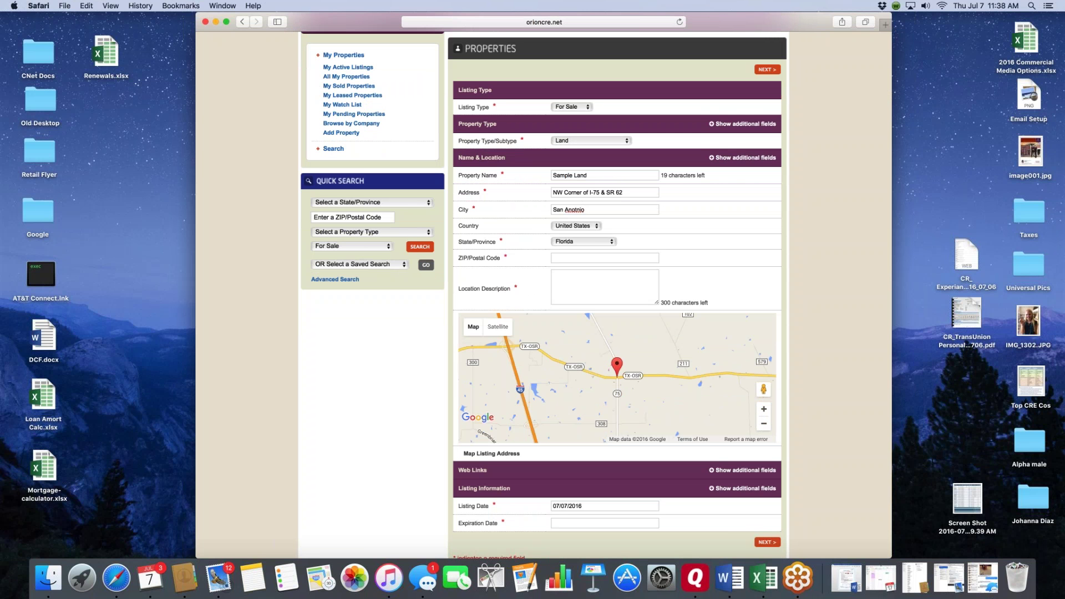
- Correct the city to San Antonio and the highway in the address to SR 52
key("BackSpace")
key("BackSpace")
type("to")
key("BackSpace")
key("Tab")
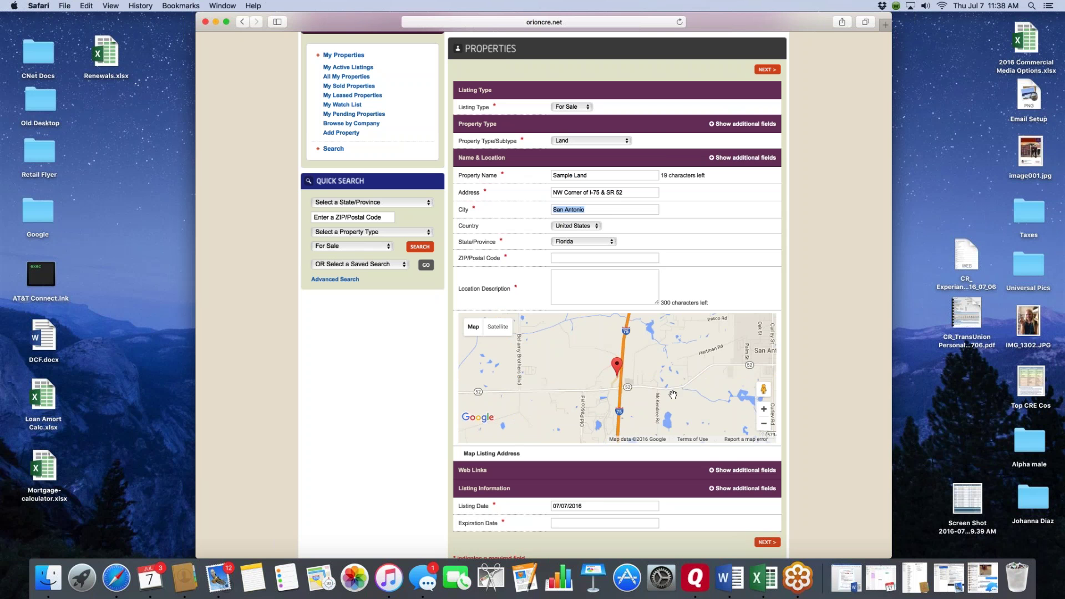
- Zoom the map in and drag the marker northwest of the I-75 interchange
left_click(764, 408)
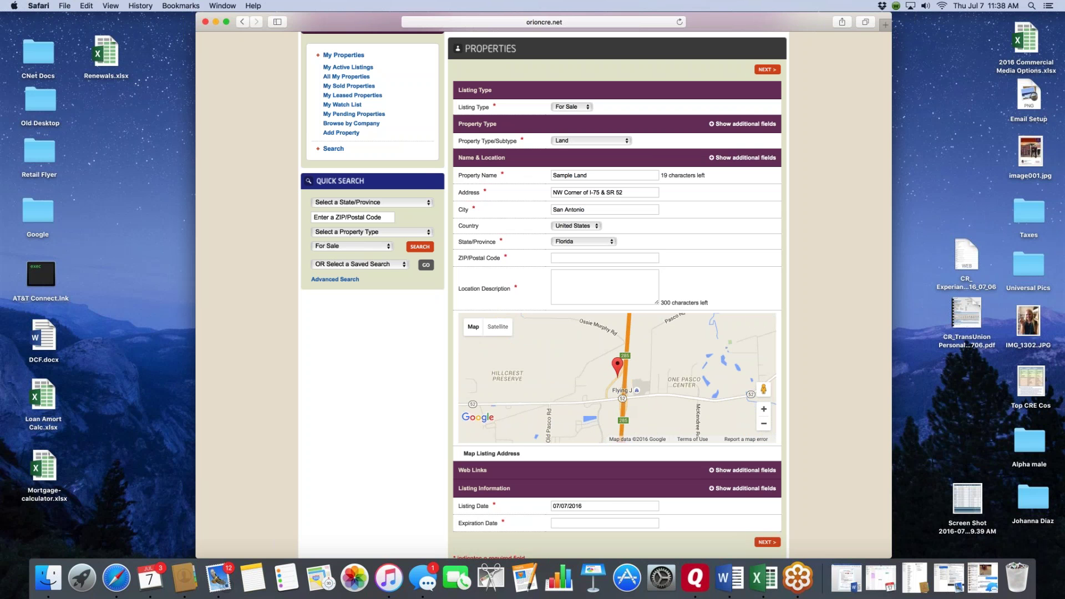
left_click(764, 410)
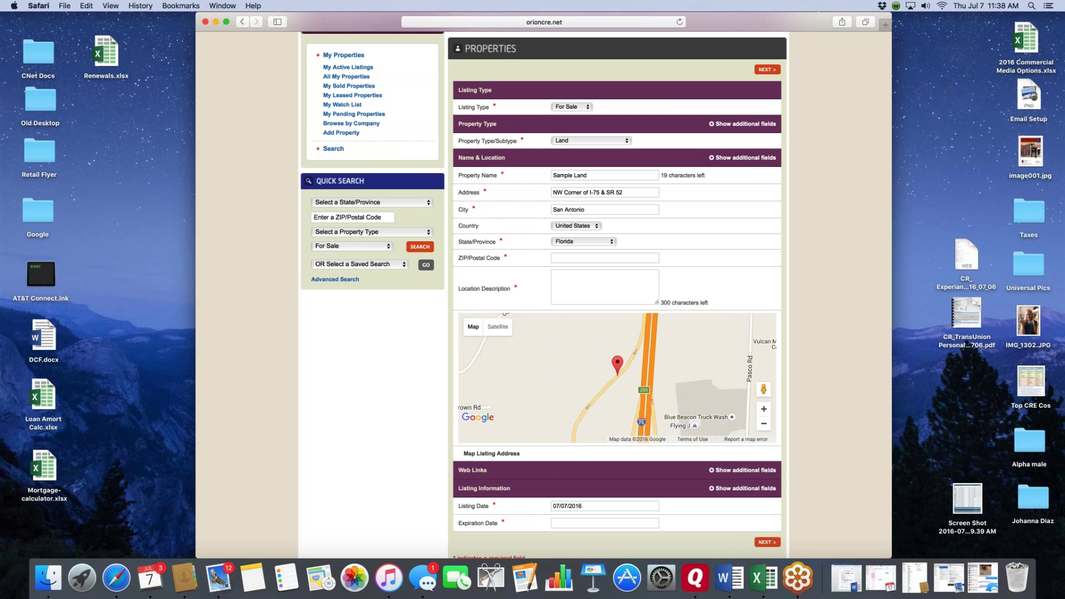
left_click(764, 410)
left_click_drag(625, 318, 622, 387)
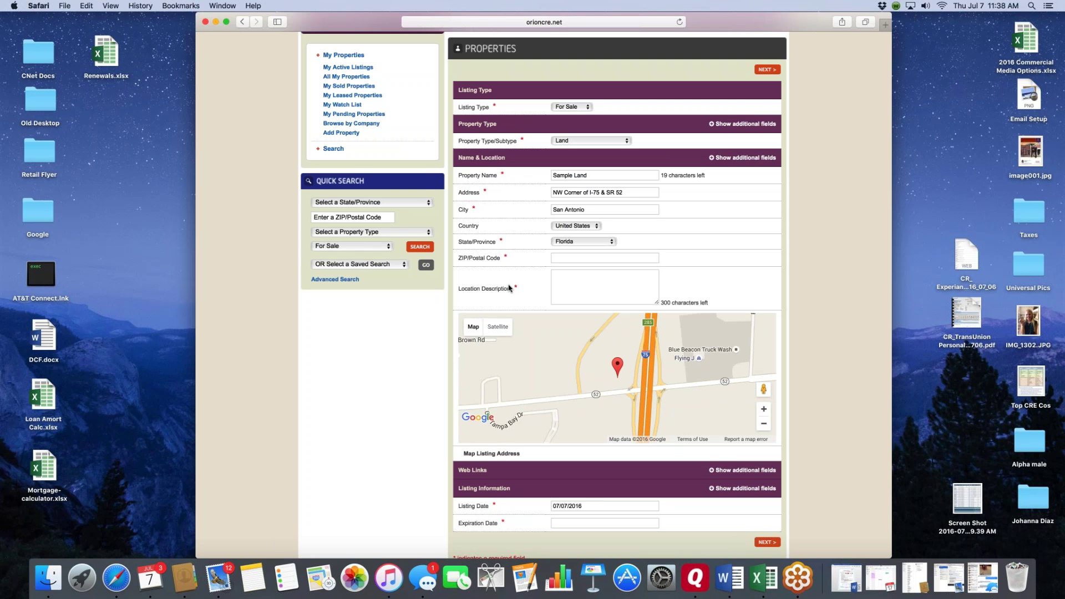
- Reveal the extra location and property type fields and set the subtype to Leased Land, leaving use Not Specified
left_click(714, 159)
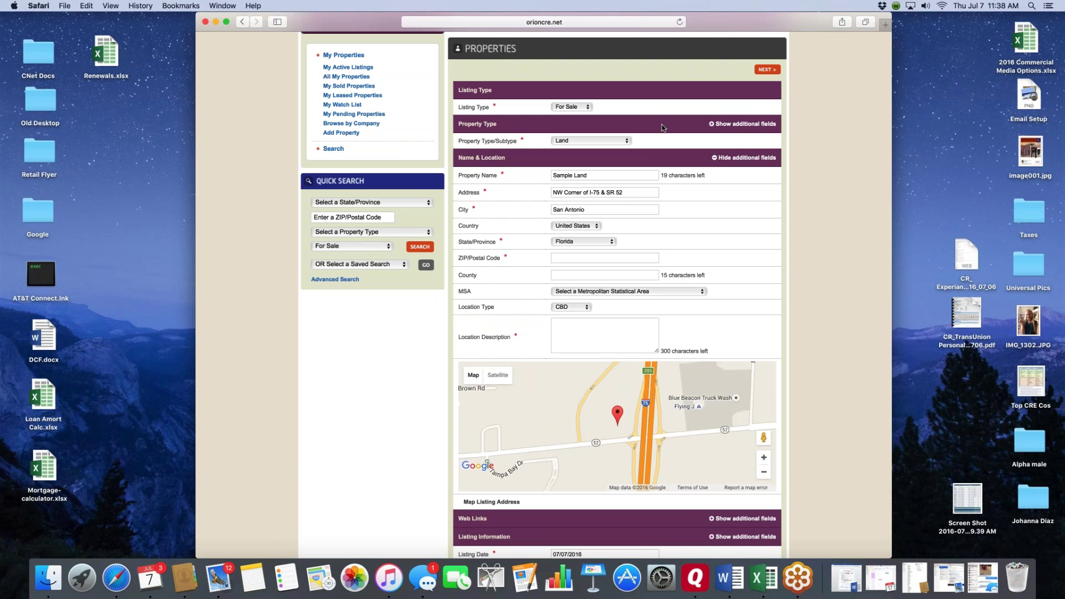
left_click(714, 124)
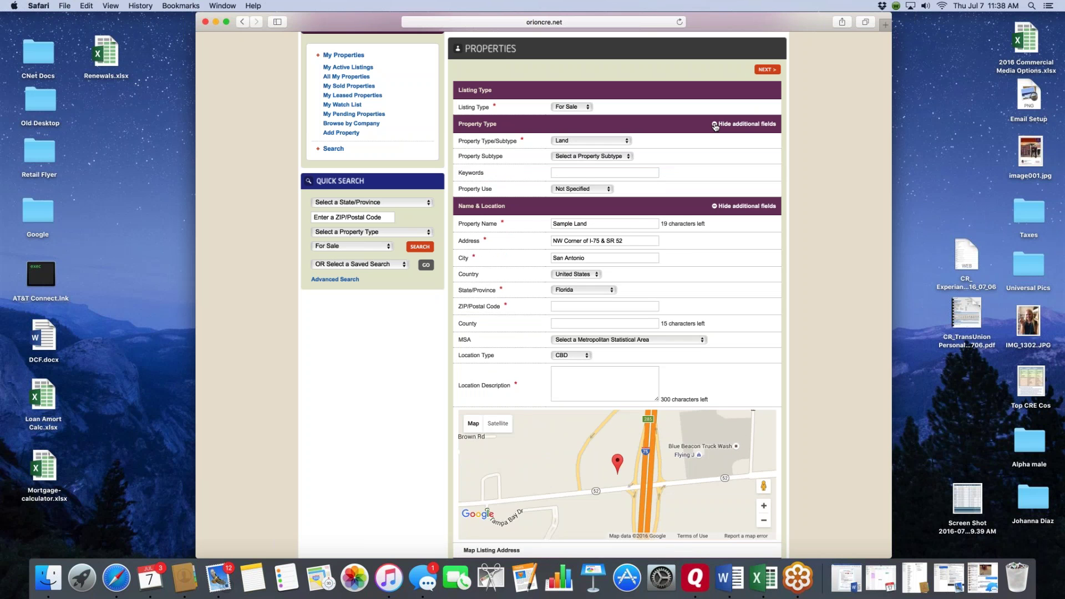
left_click(627, 158)
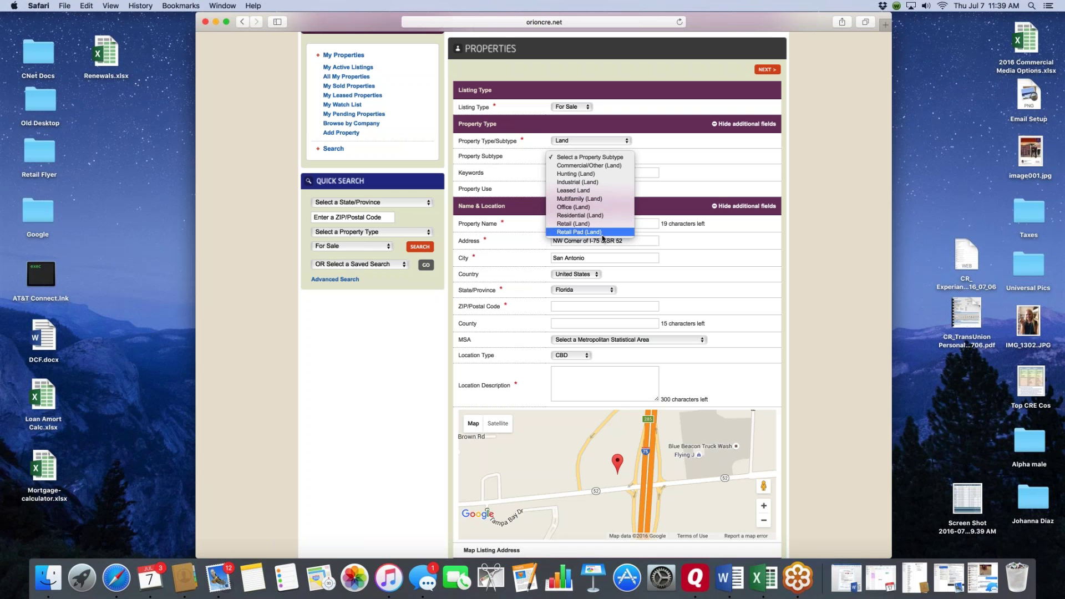
left_click(582, 191)
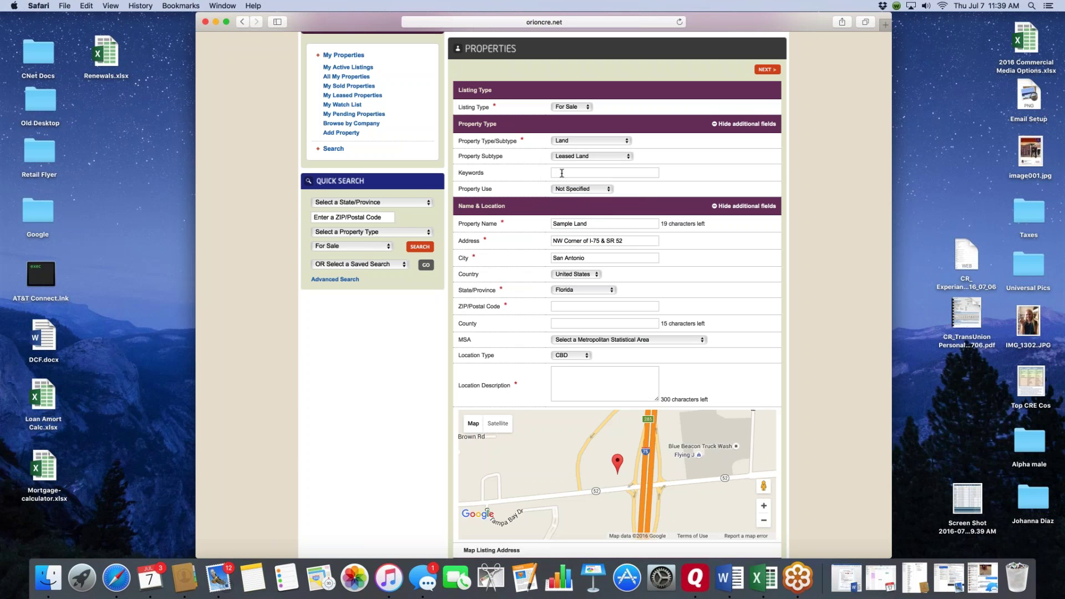
left_click(609, 190)
left_click(609, 191)
left_click(720, 124)
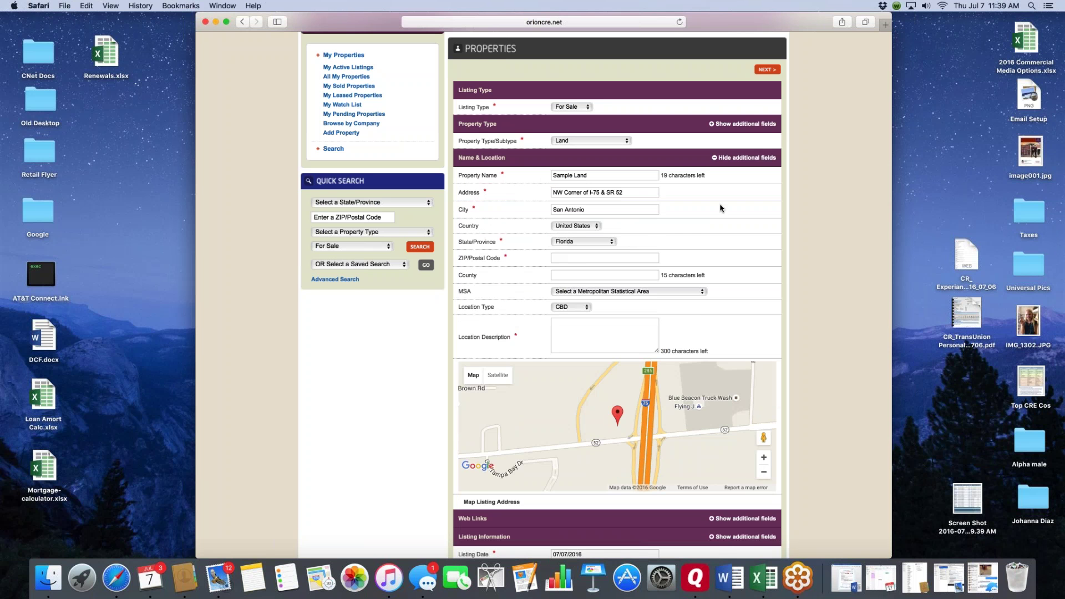
- Check the MSA list without choosing a value, then reveal the three blank web link fields
scroll(721, 208, "down", 3)
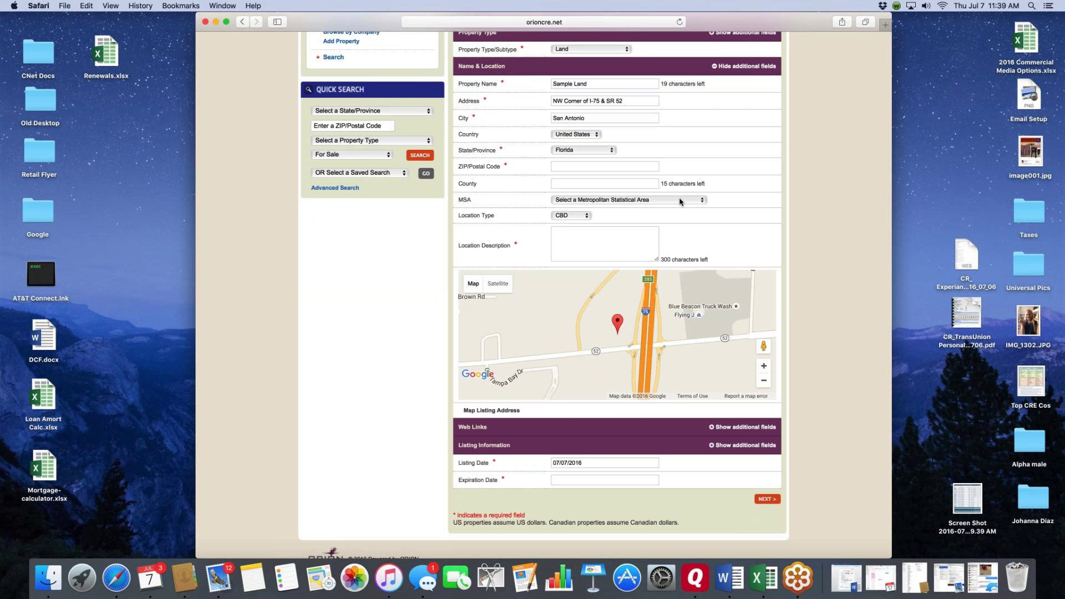
left_click(702, 200)
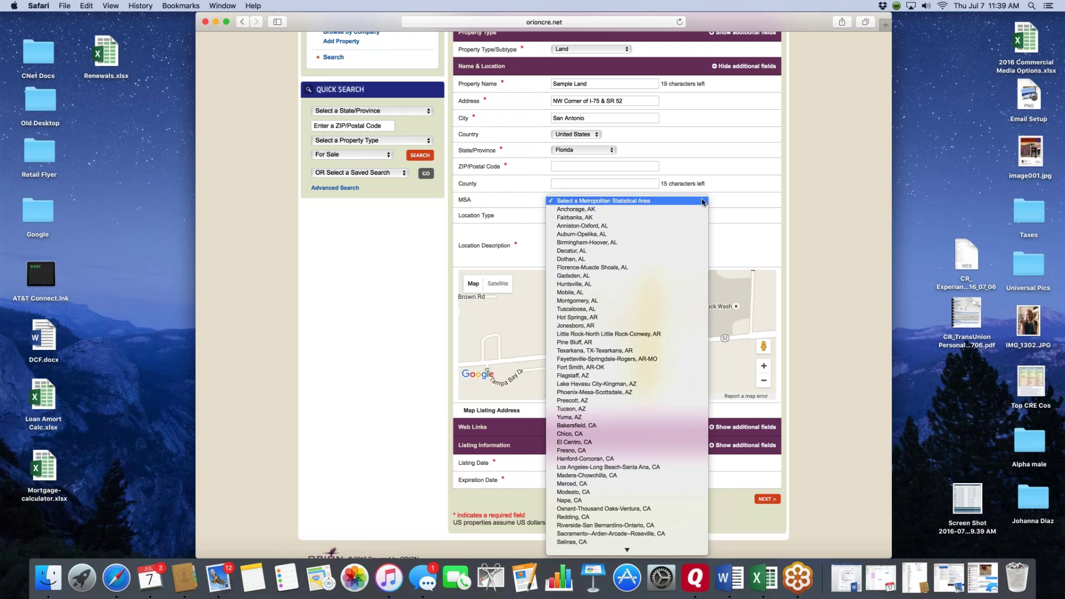
left_click(702, 199)
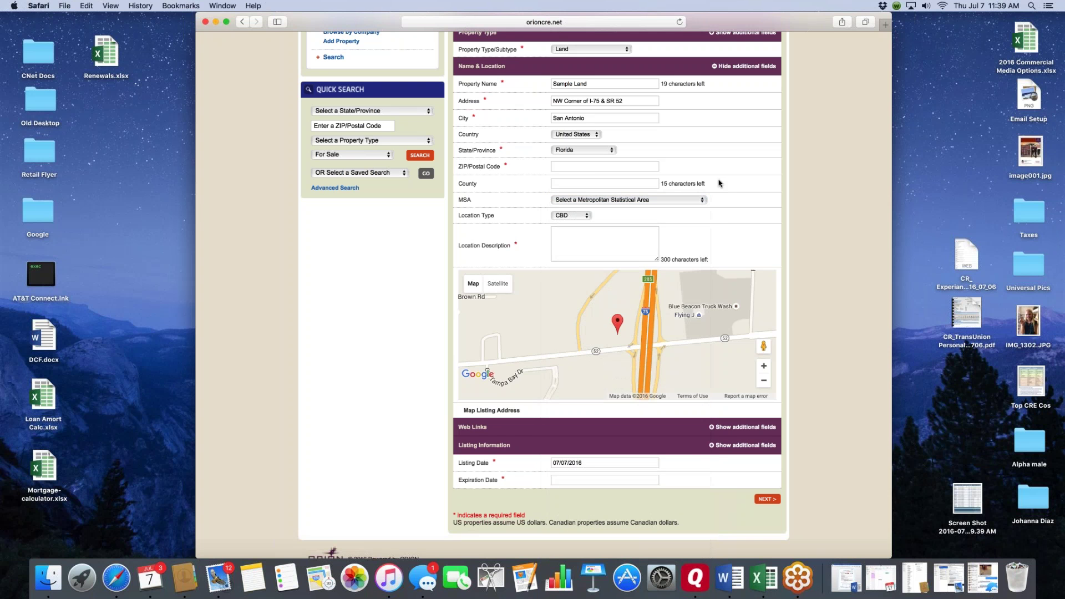
scroll(746, 237, "down", 2)
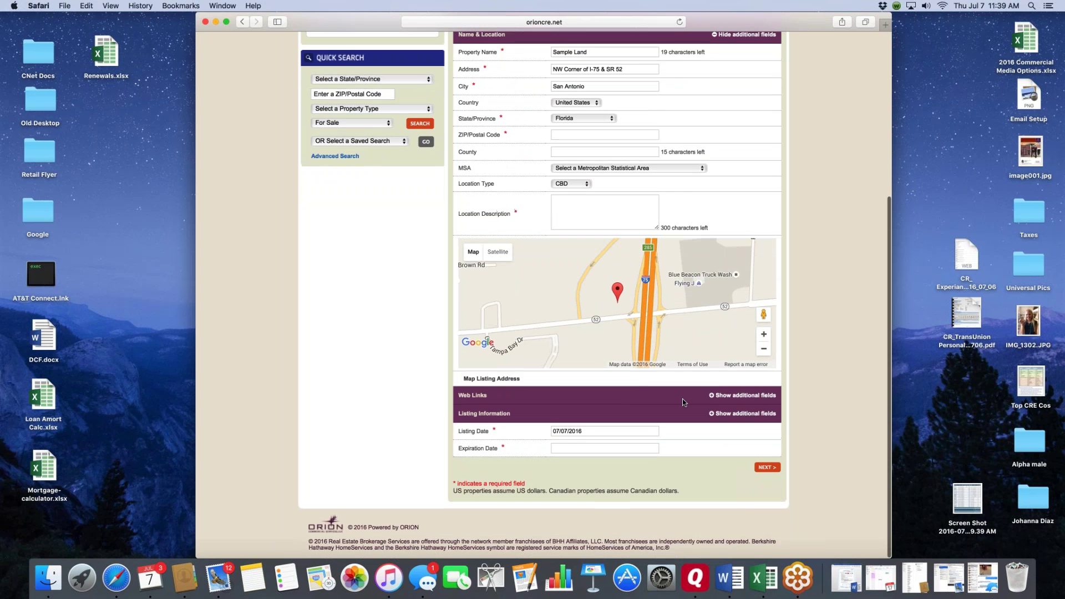
left_click(683, 398)
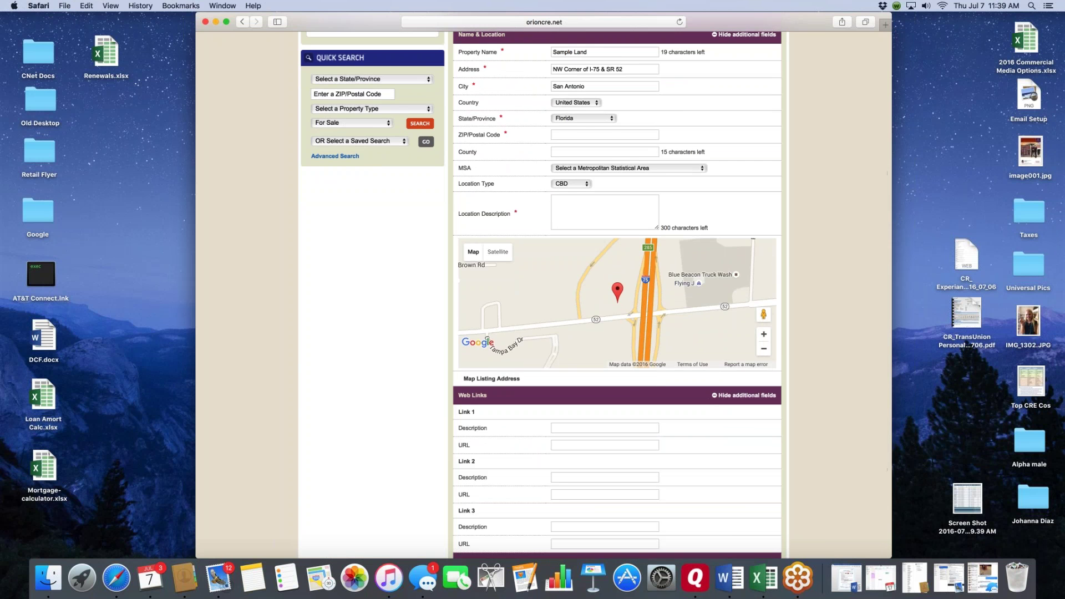
- Shift the location map slightly and zoom it out
scroll(577, 279, "down", 5)
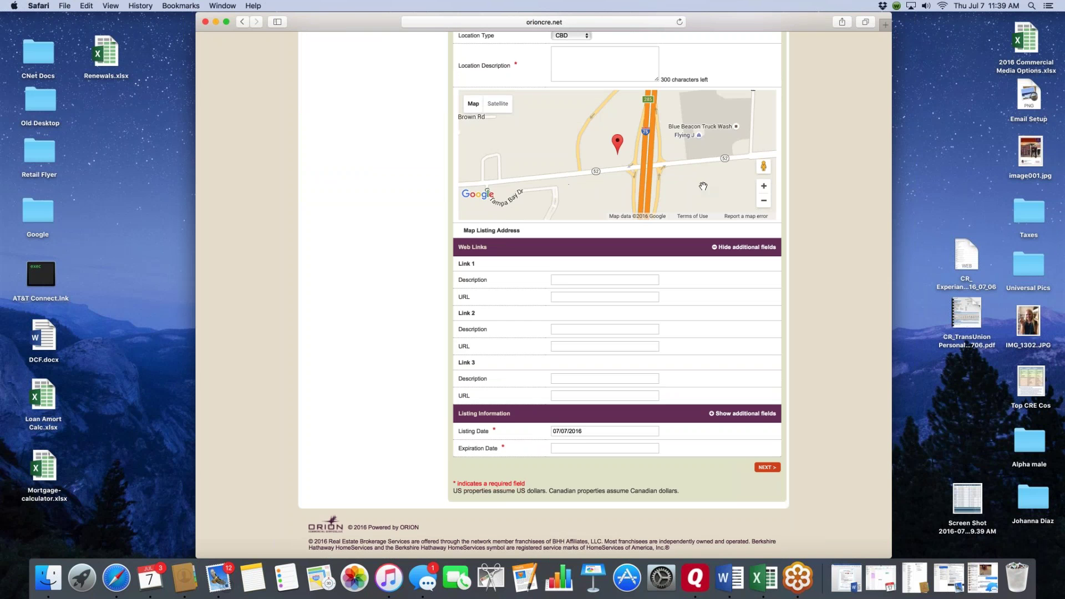
scroll(703, 185, "down", 2)
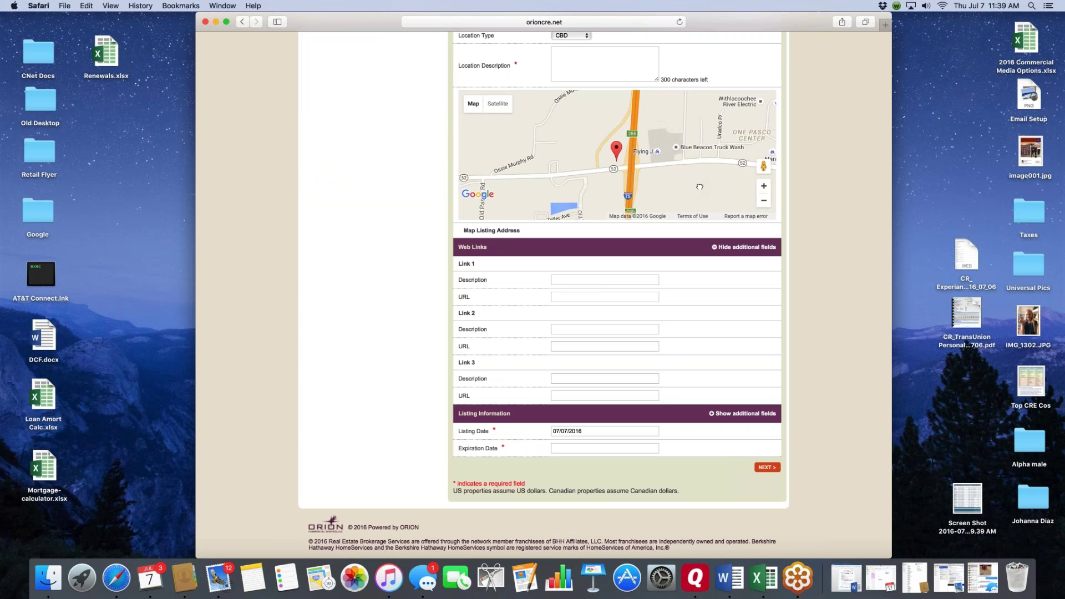
left_click_drag(700, 187, 698, 189)
left_click(764, 201)
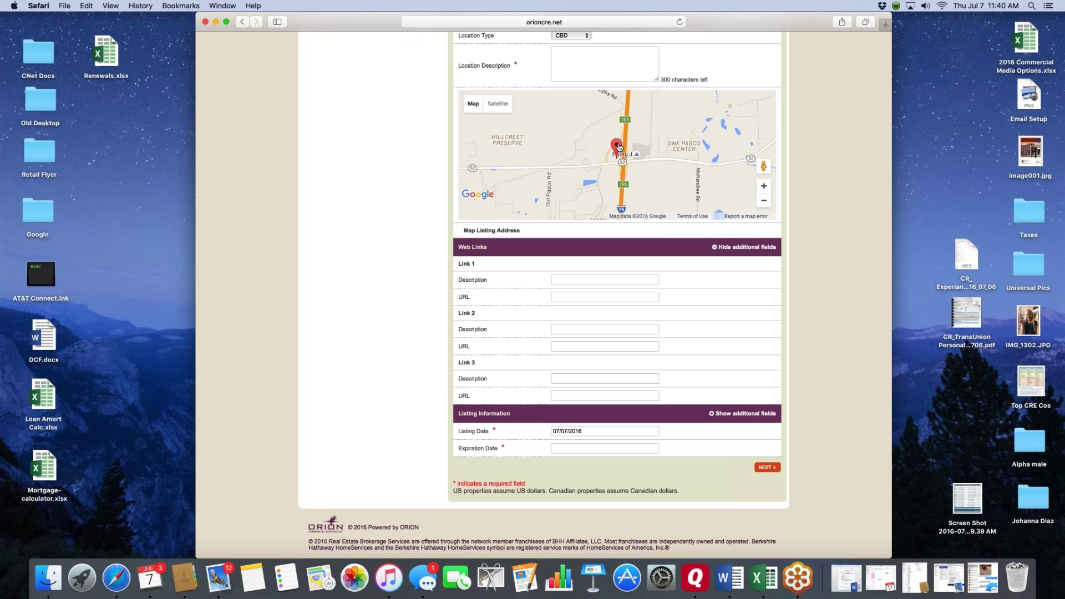
left_click(554, 280)
type("DO")
key("BackSpace")
type("DOT Improvement")
type("http;??")
key("BackSpace")
key("BackSpace")
type("//www")
key("BackSpace")
key("BackSpace")
key("BackSpace")
key("BackSpace")
key("BackSpace")
key("BackSpace")
key("BackSpace")
key("BackSpace")
key("BackSpace")
key("BackSpace")
key("BackSpace")
key("BackSpace")
key("BackSpace")
key("BackSpace")
key("BackSpace")
key("BackSpace")
key("BackSpace")
key("BackSpace")
key("BackSpace")
key("BackSpace")
key("BackSpace")
key("BackSpace")
- Collapse Web Links and set the listing date to 07/01/2016
left_click(722, 247)
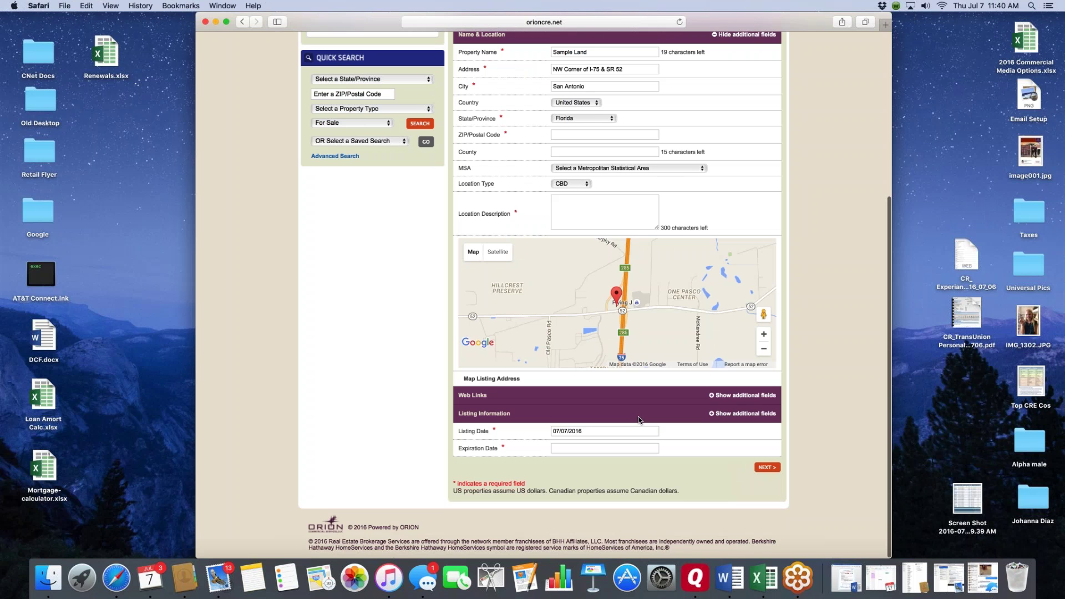
scroll(670, 400, "down", 1)
scroll(713, 413, "up", 1)
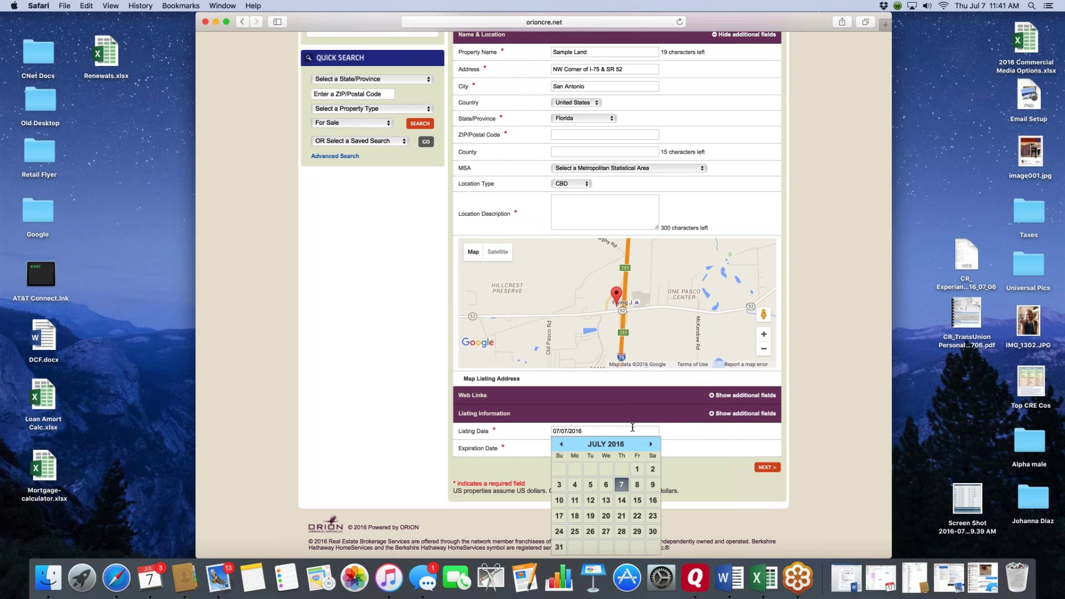
scroll(635, 455, "down", 2)
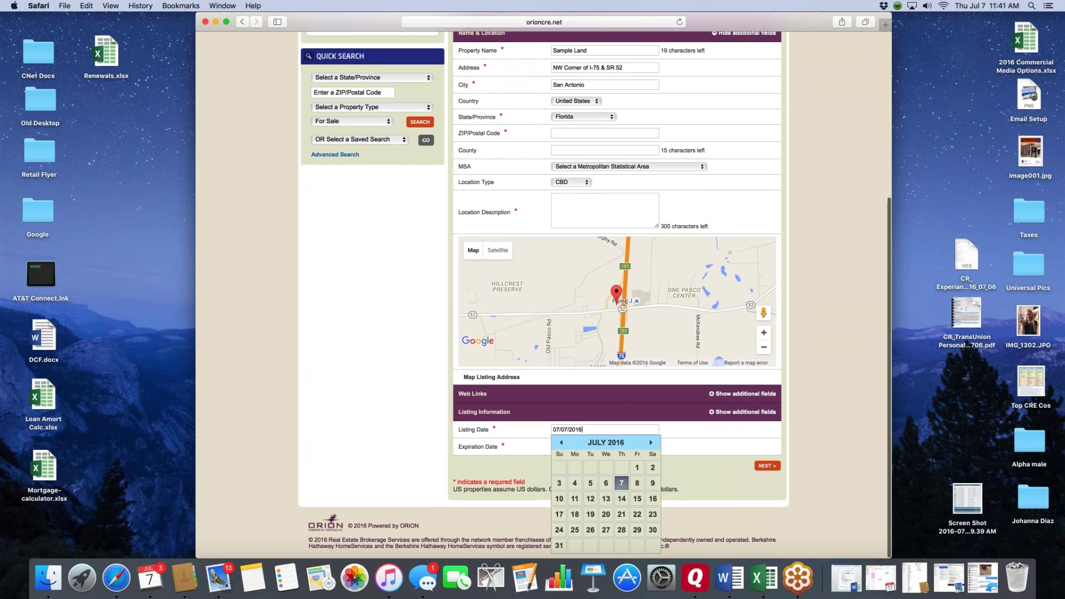
left_click(638, 470)
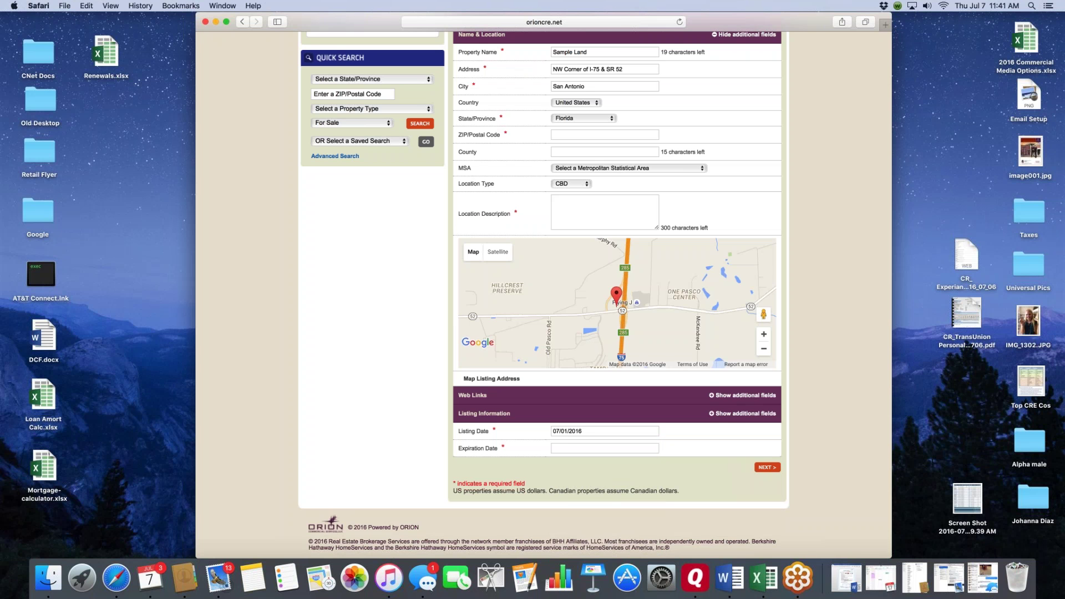
- Set the expiration date to 05/31/2017 and show the additional listing information fields
left_click(555, 448)
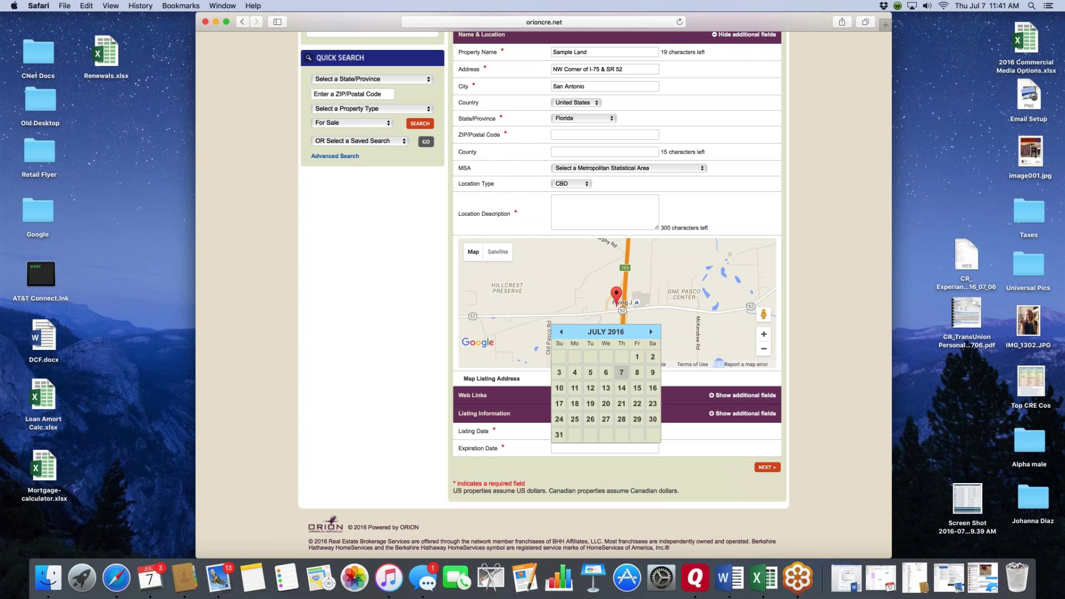
left_click(651, 332)
left_click(651, 332)
left_click(651, 332)
left_click(651, 332)
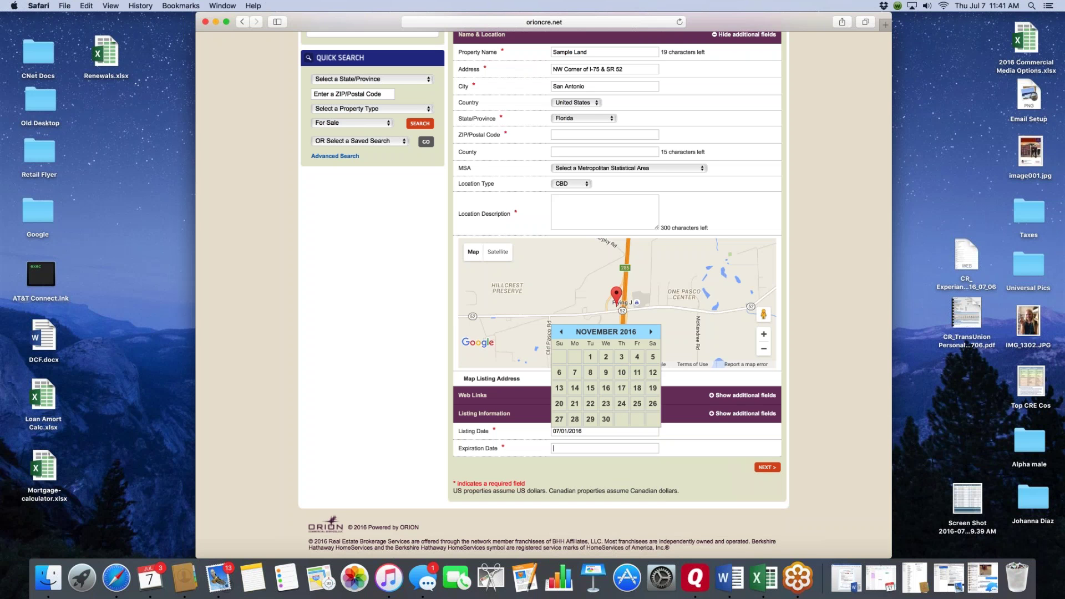
left_click(651, 332)
left_click(651, 332)
left_click(651, 332)
left_click(651, 332)
left_click(651, 332)
left_click(651, 332)
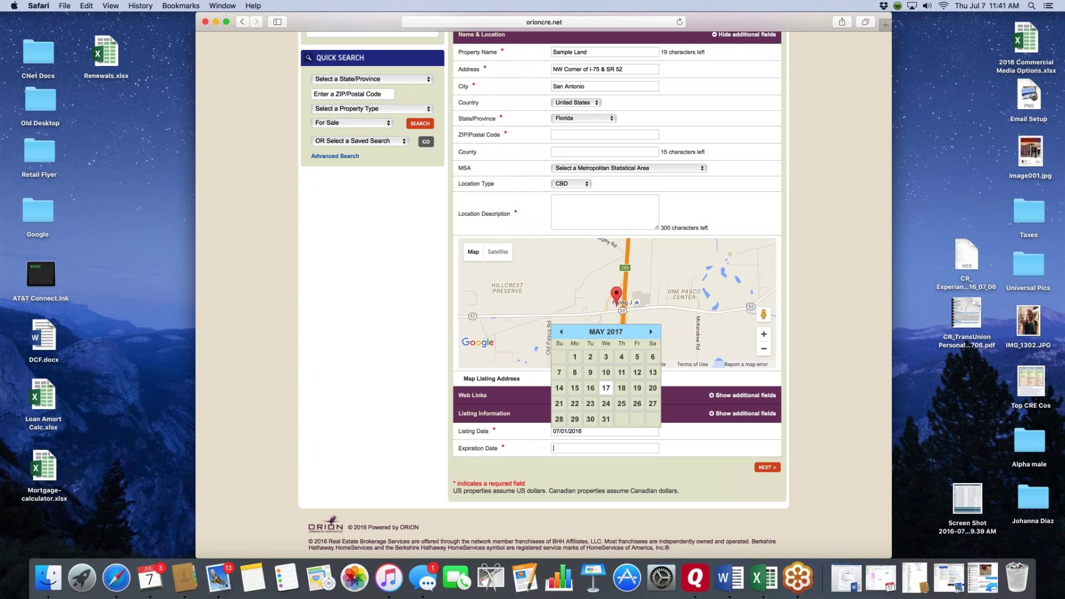
left_click(607, 420)
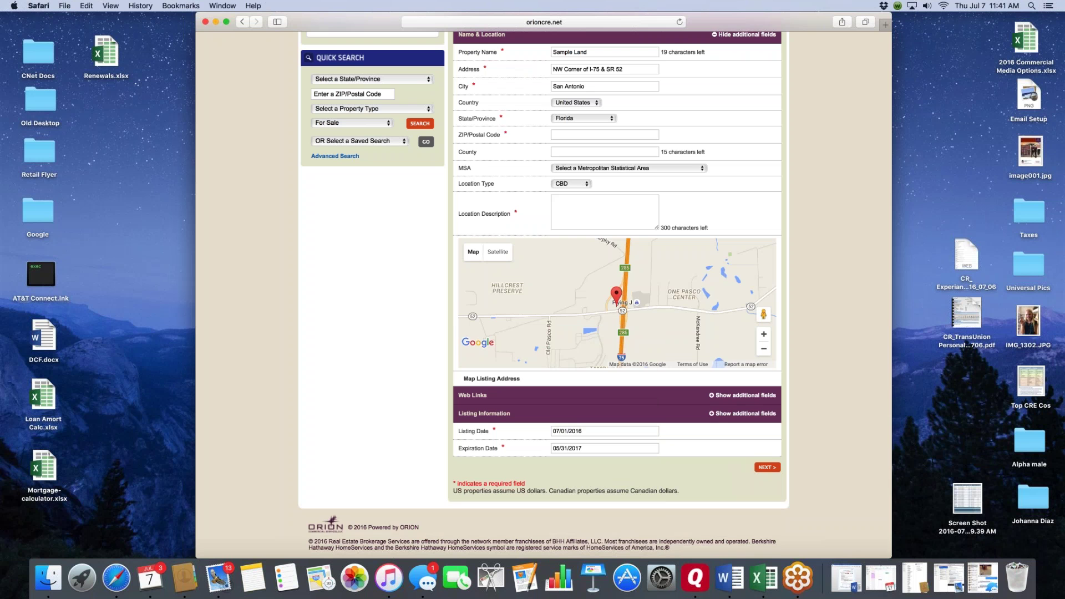
left_click(742, 413)
scroll(616, 277, "down", 3)
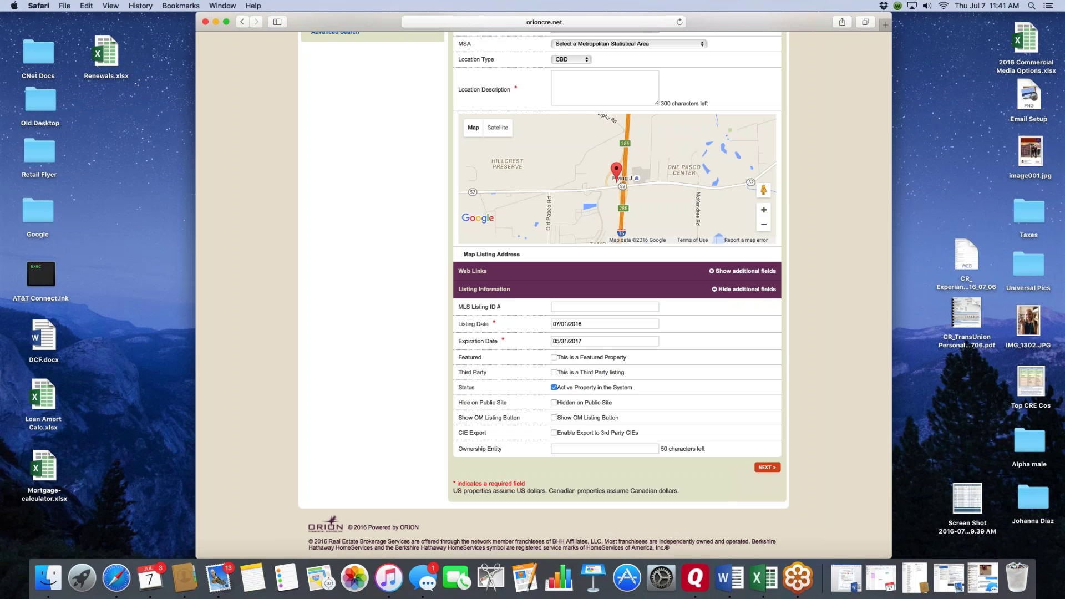
left_click(554, 358)
left_click(555, 358)
left_click(555, 373)
left_click(555, 372)
scroll(638, 389, "down", 3)
scroll(311, 286, "up", 10)
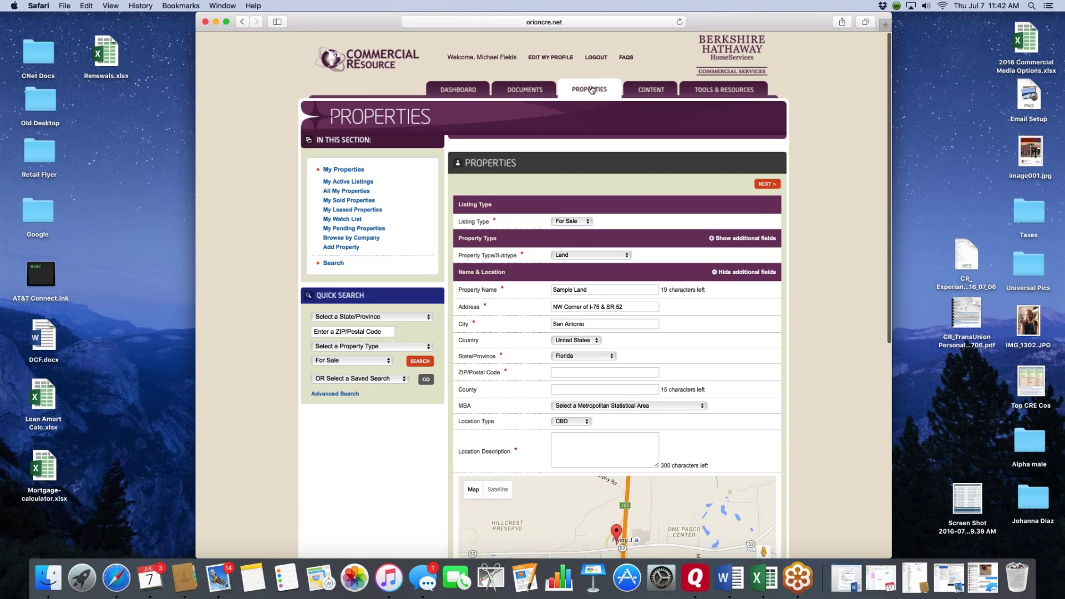
- From the Properties search, list My Active Listings and then All My Properties
left_click(592, 90)
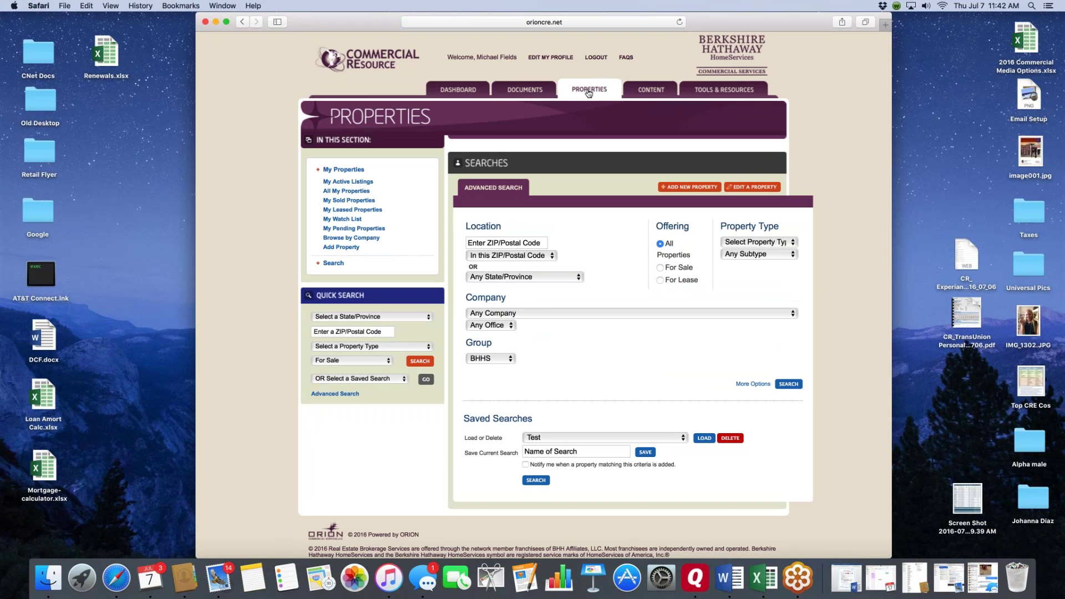
left_click(345, 183)
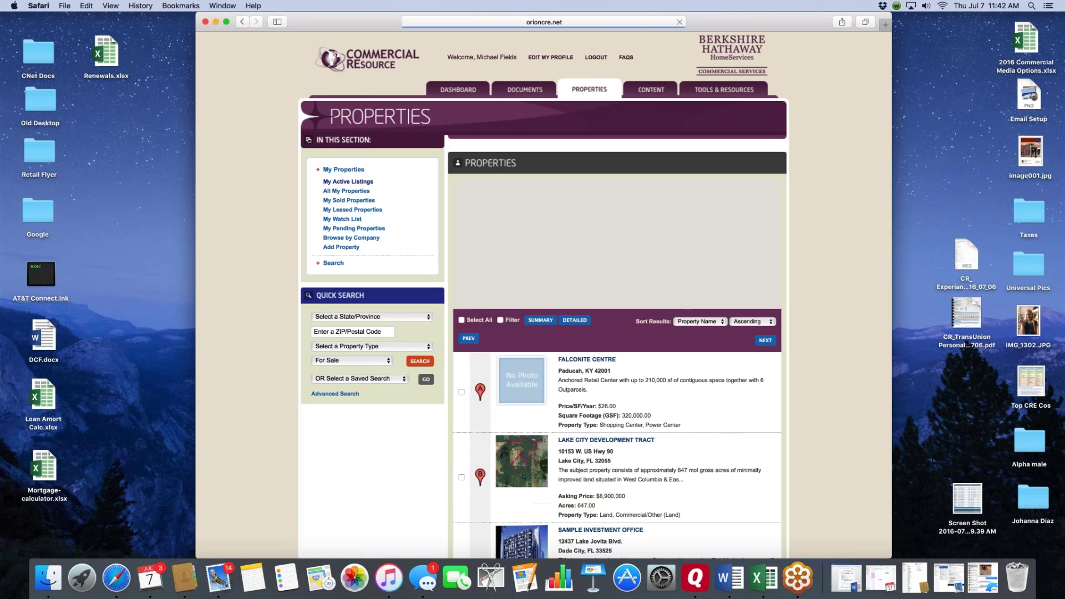
scroll(438, 245, "down", 5)
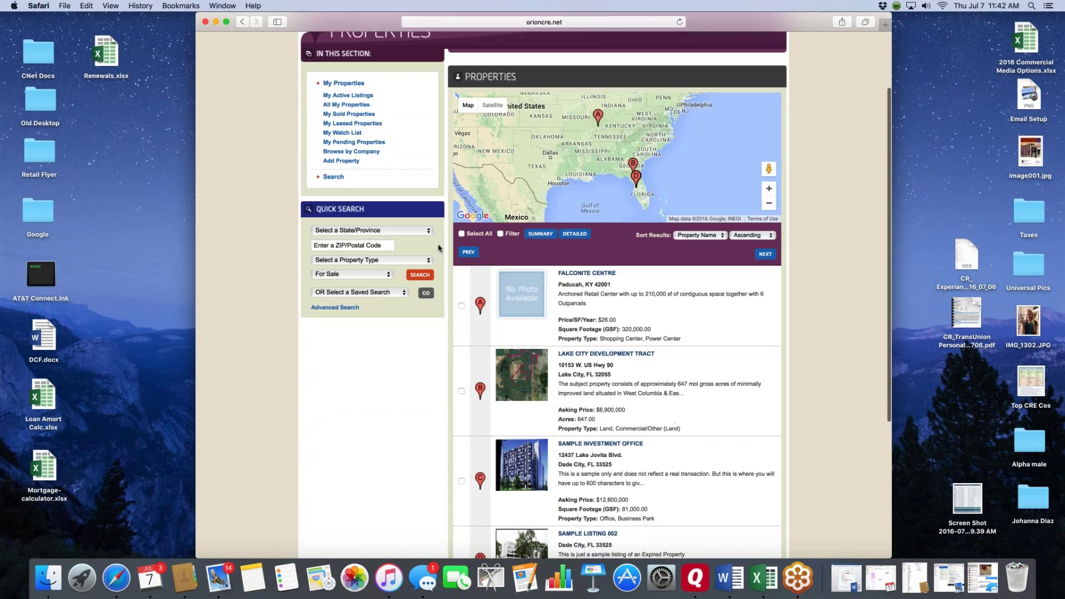
scroll(438, 245, "up", 5)
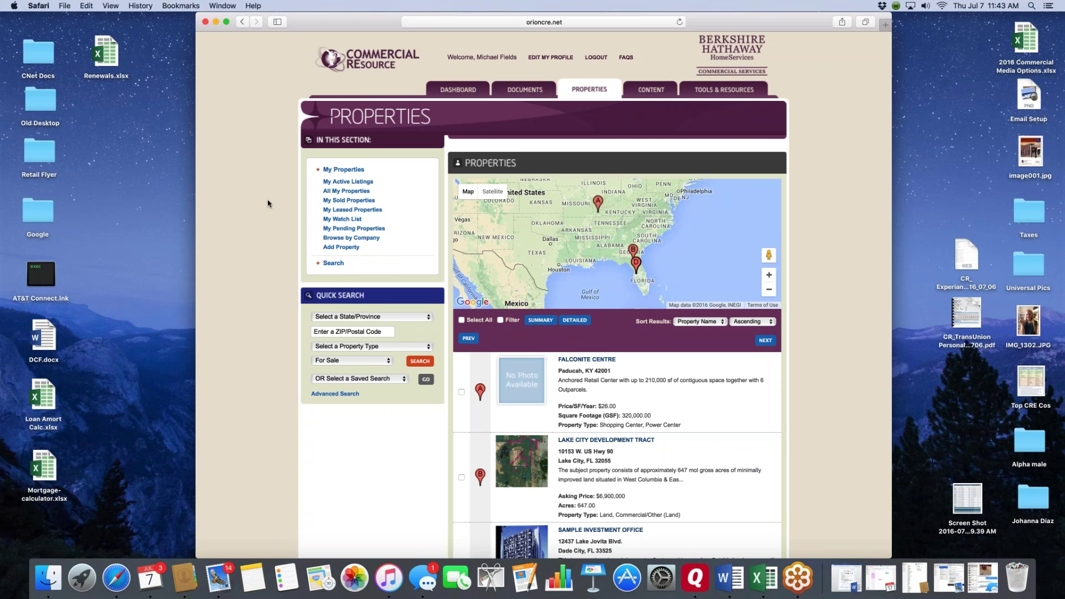
left_click(350, 192)
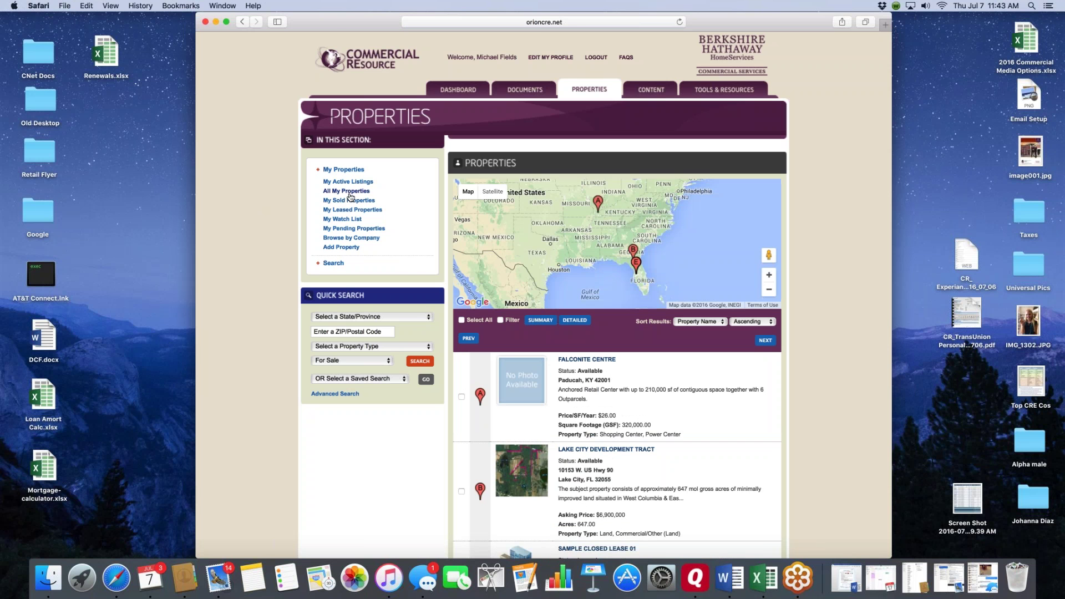
scroll(601, 376, "down", 4)
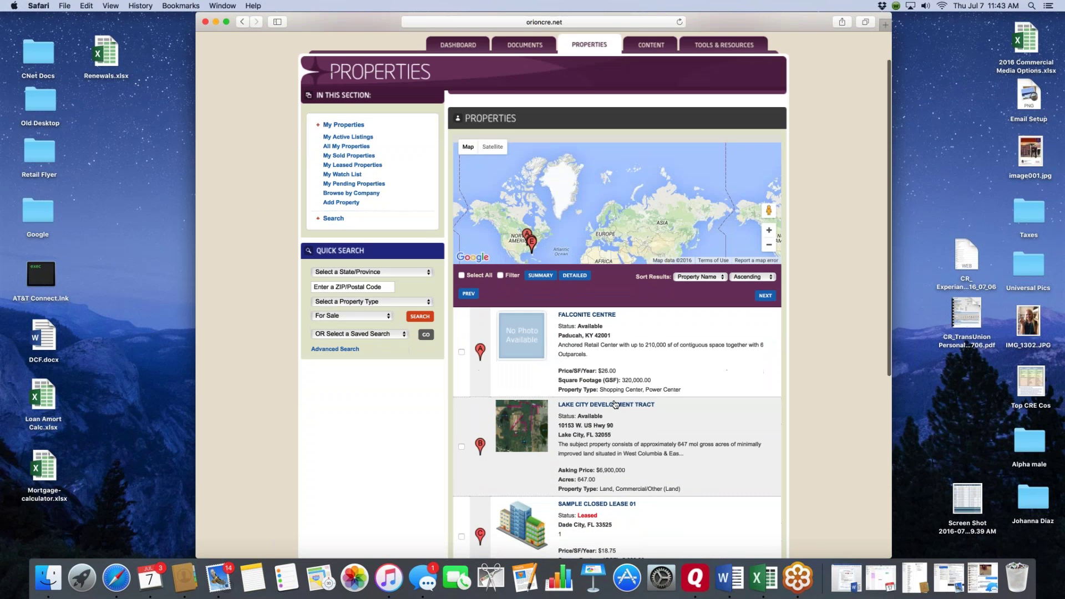
scroll(601, 376, "down", 5)
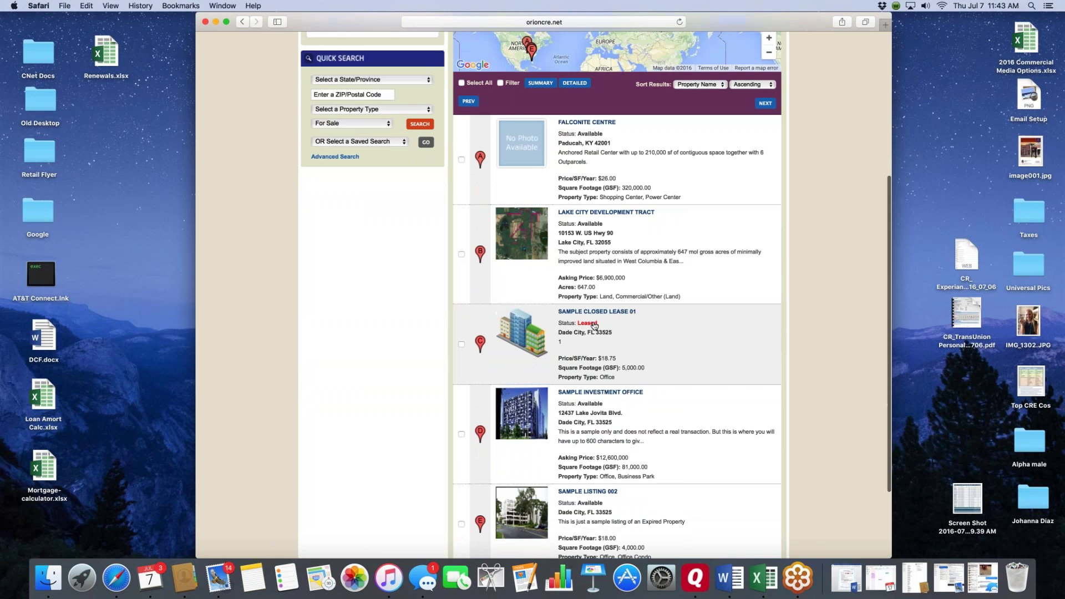
scroll(663, 449, "down", 3)
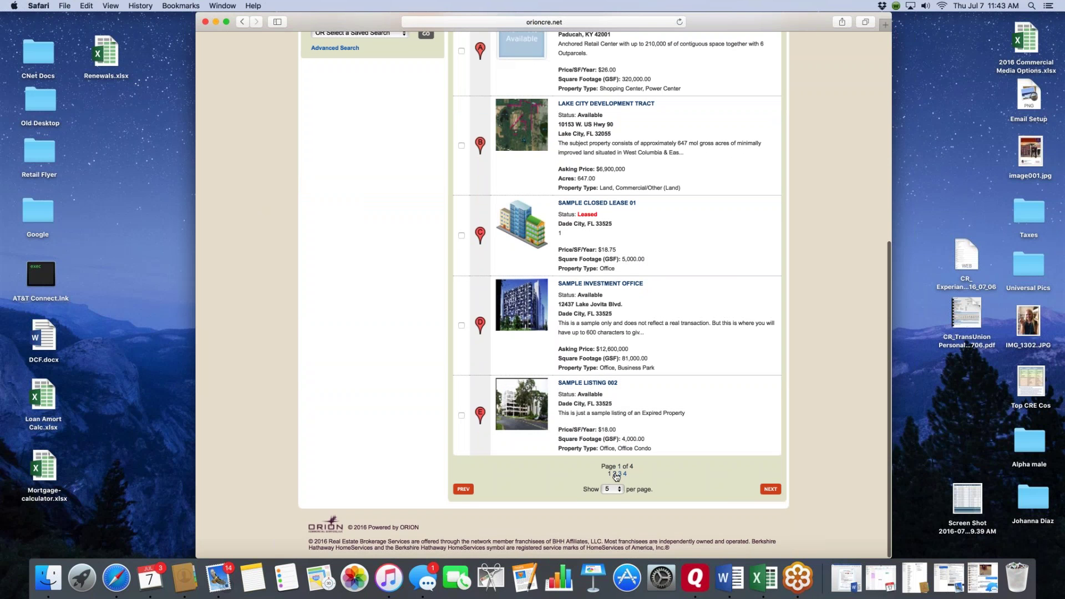
- Page through result pages 2 to 4 and open the Willow Oaks Apartments listing
left_click(616, 475)
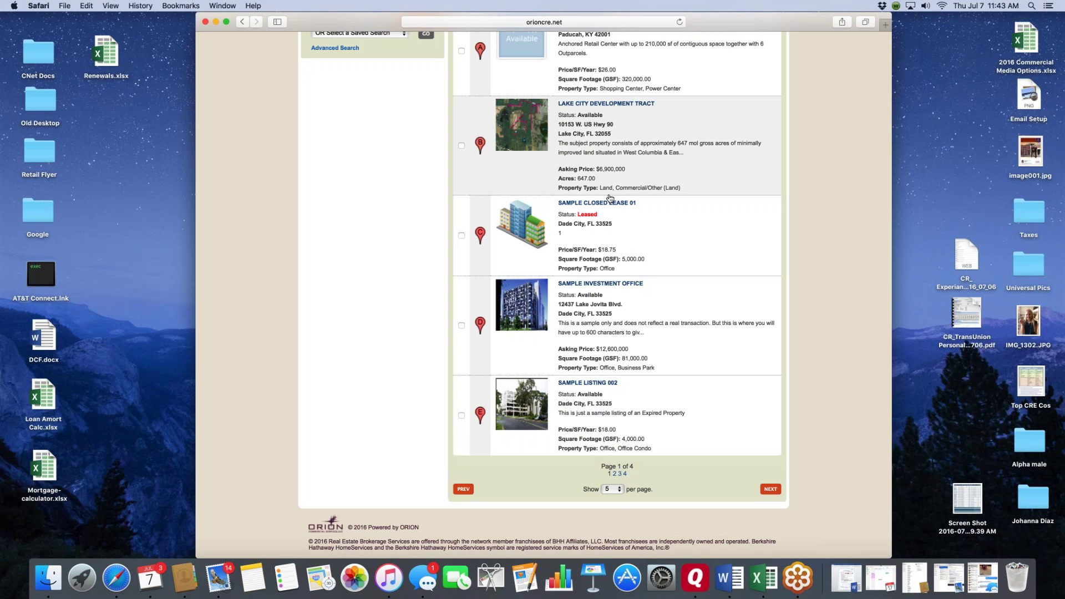
scroll(605, 166, "up", 1)
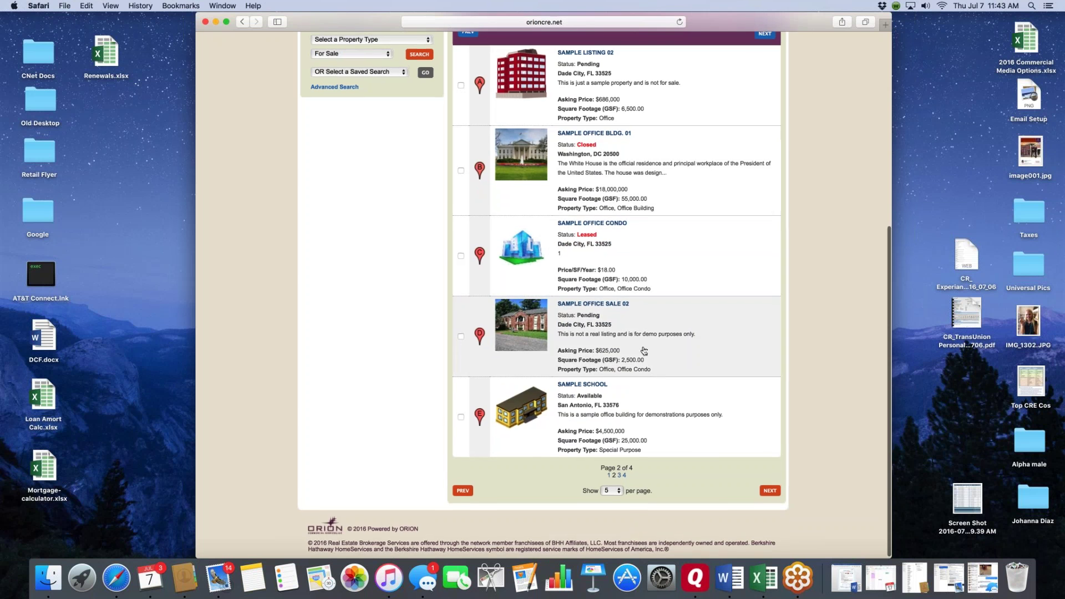
scroll(604, 135, "up", 1)
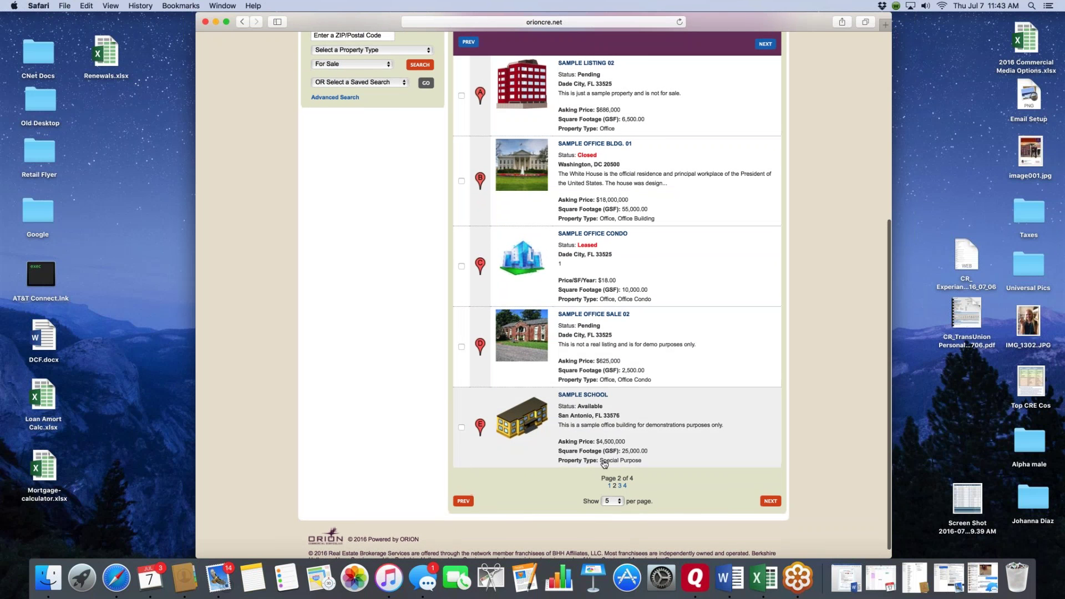
left_click(620, 486)
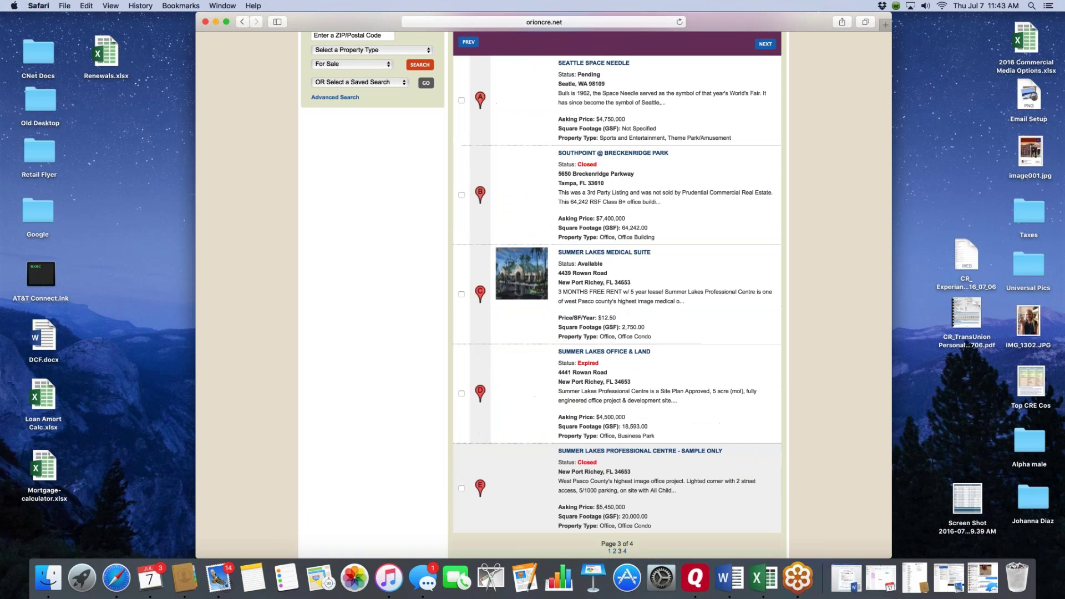
scroll(621, 457, "down", 3)
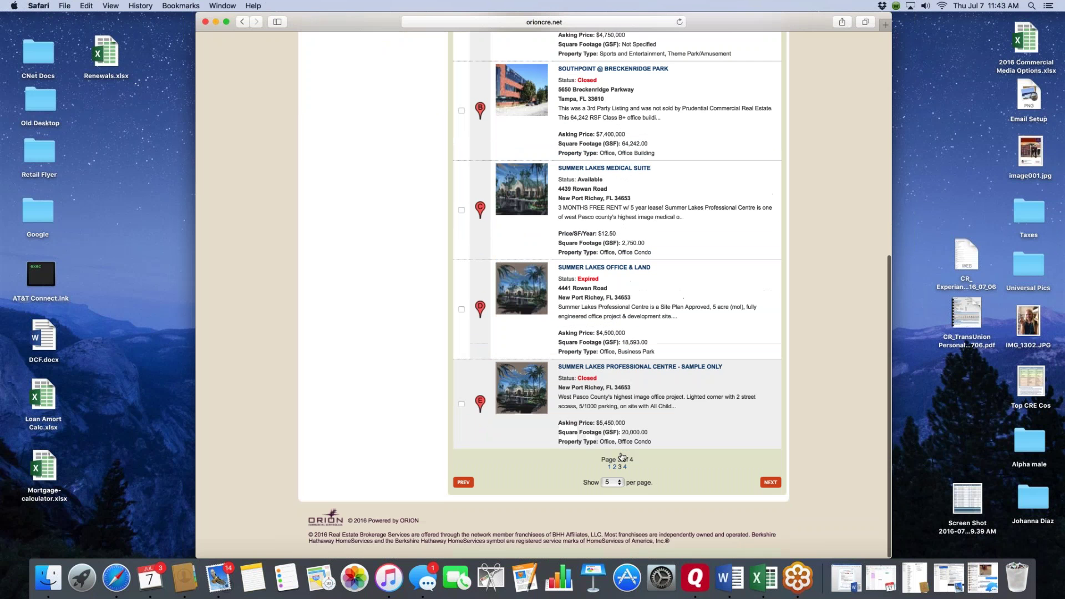
left_click(625, 474)
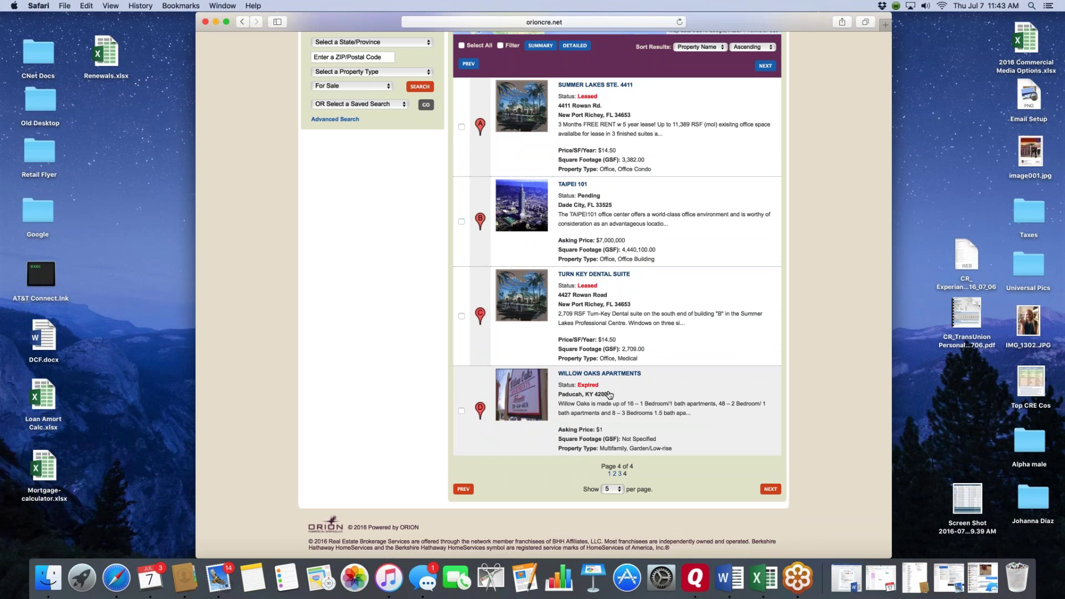
left_click(591, 386)
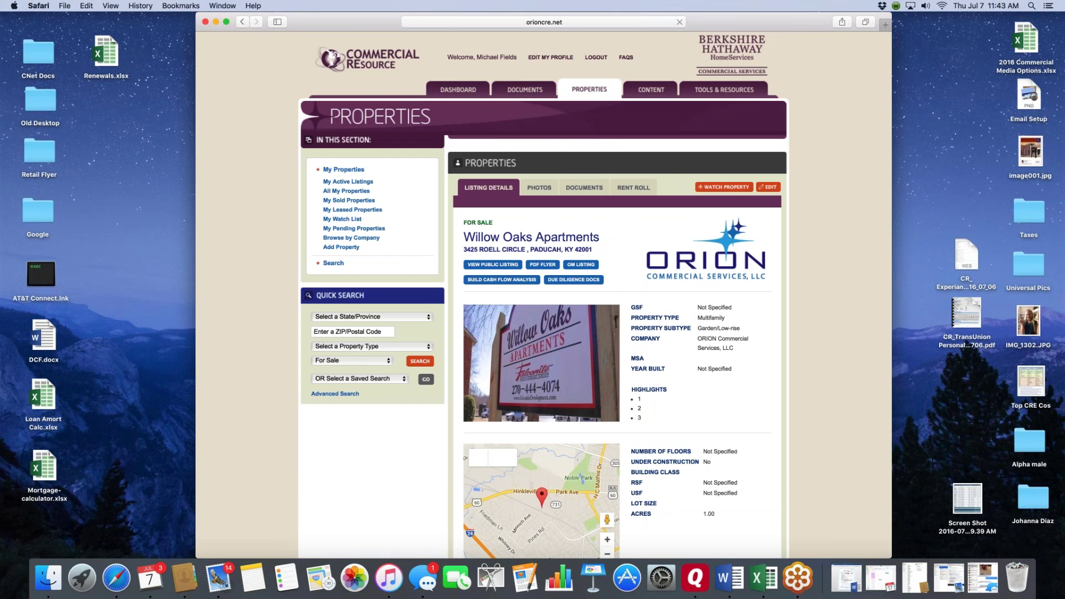
- Return to the Properties search page and start a blank Add Property form
left_click(365, 201)
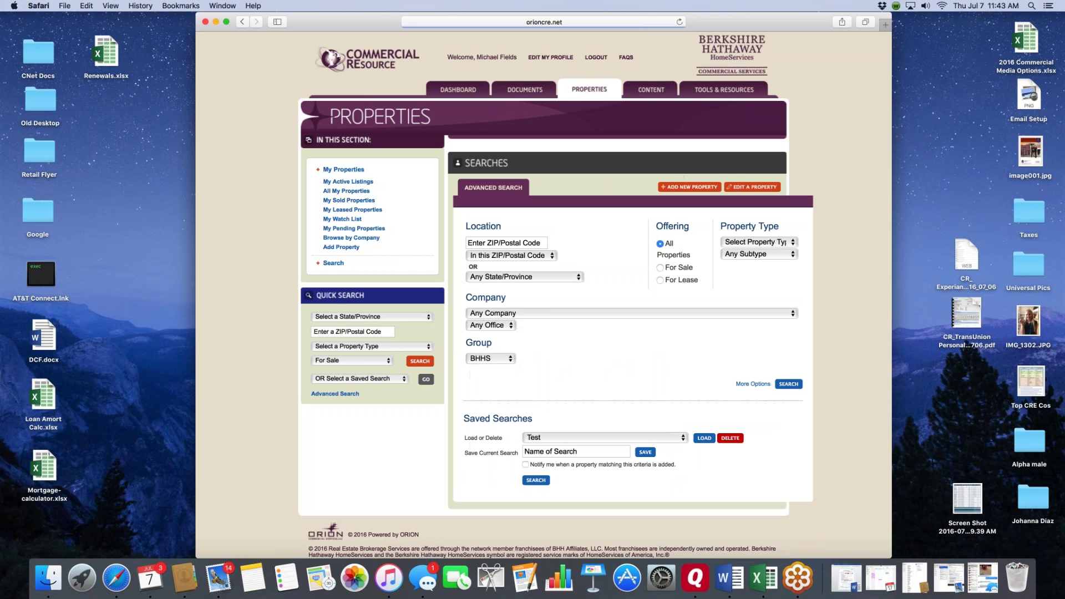
left_click(690, 187)
scroll(777, 302, "down", 5)
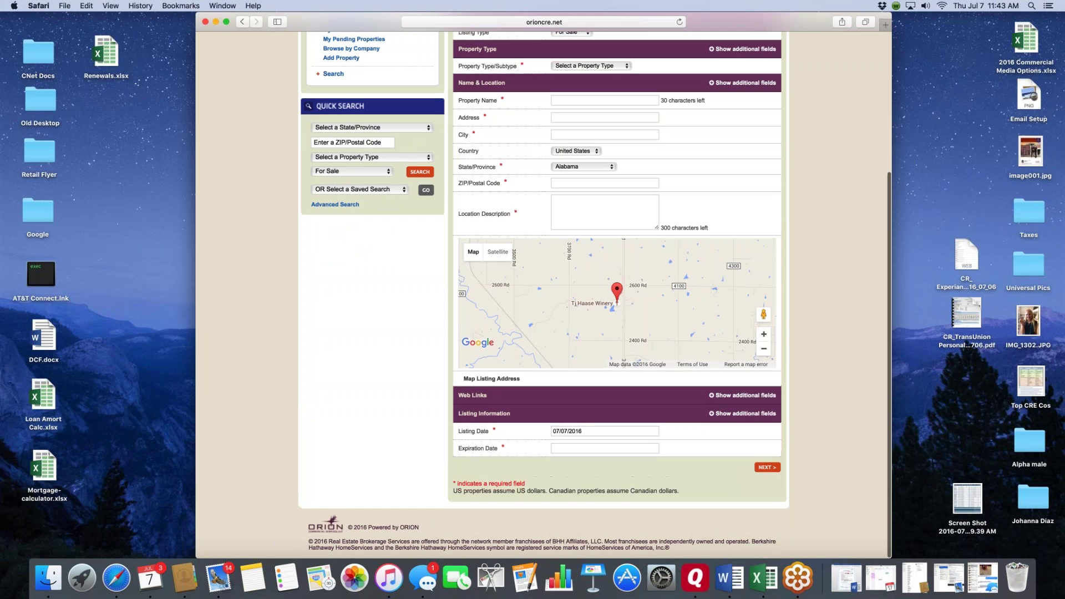
- Reveal the additional Listing Information fields and check Active Property
left_click(744, 413)
scroll(799, 340, "down", 3)
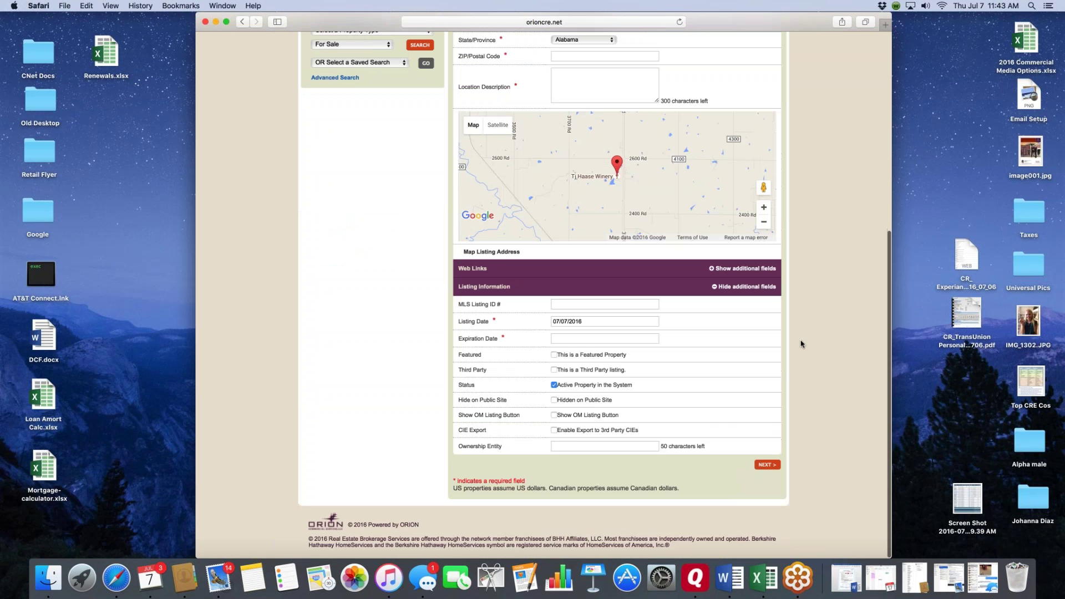
left_click(553, 388)
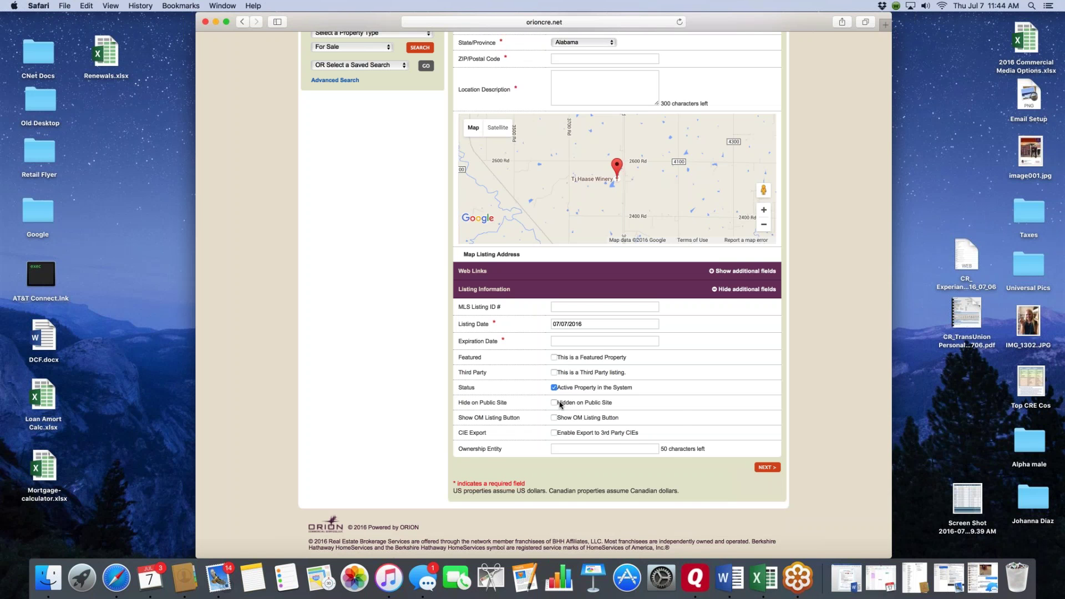
- Toggle Show OM Listing Button and CIE Export on and back off
scroll(680, 416, "down", 2)
left_click(563, 418)
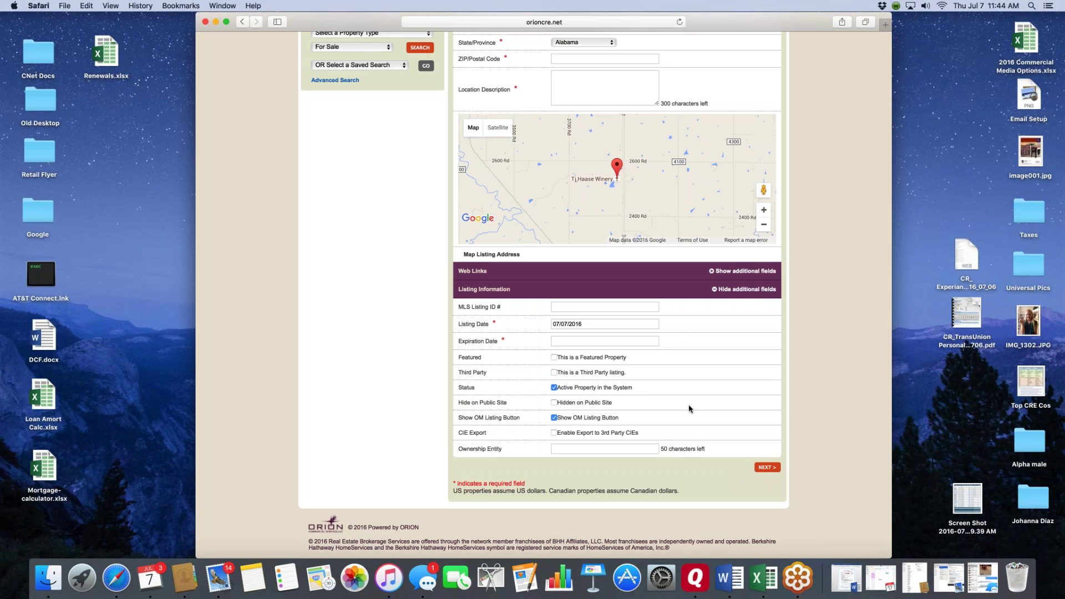
left_click(555, 418)
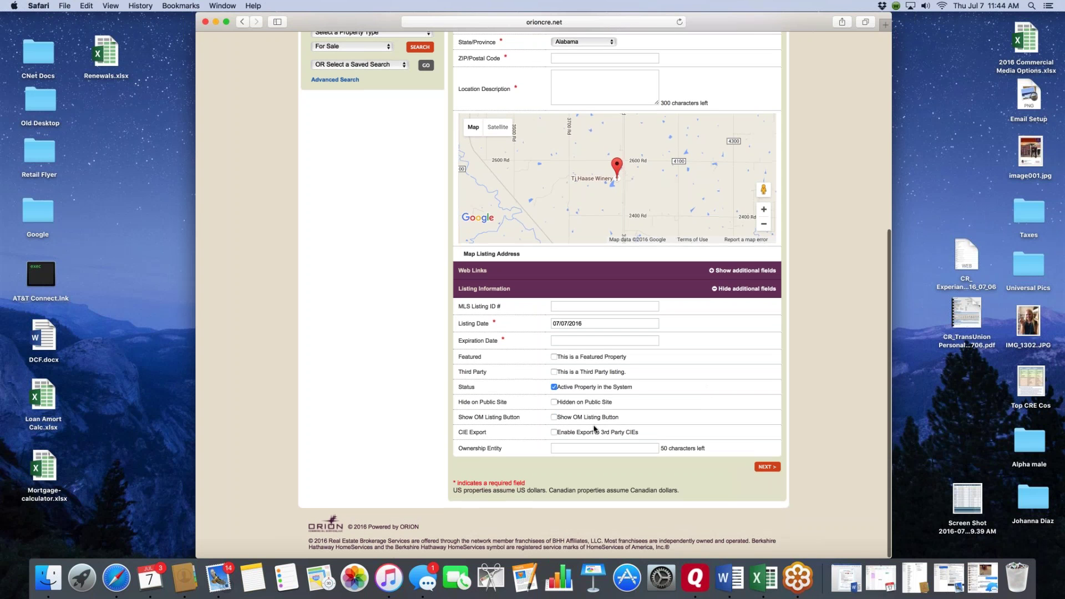
left_click(554, 432)
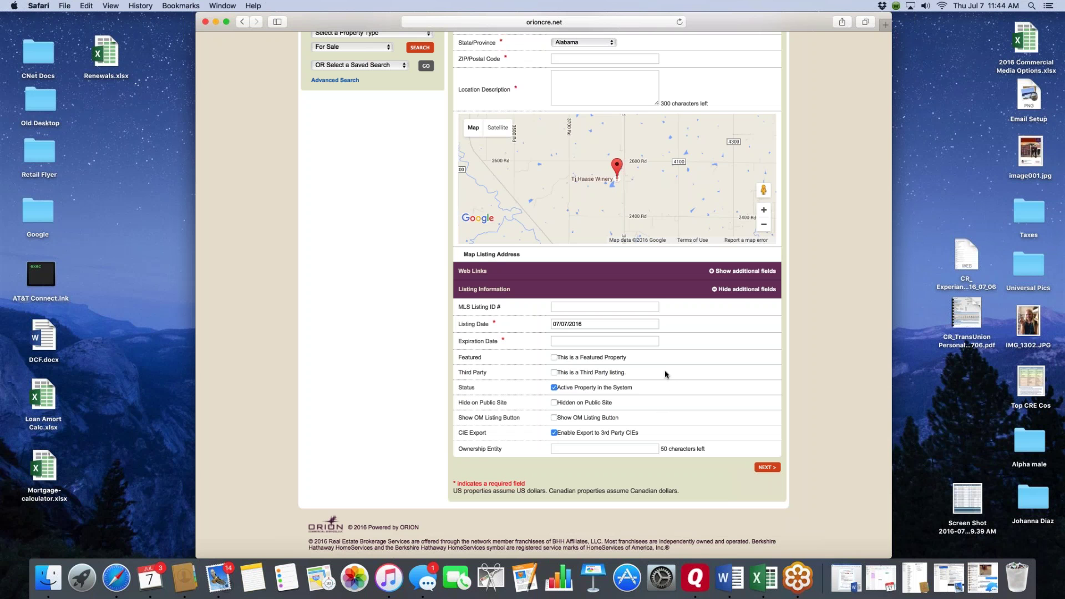
left_click(555, 433)
scroll(686, 400, "up", 10)
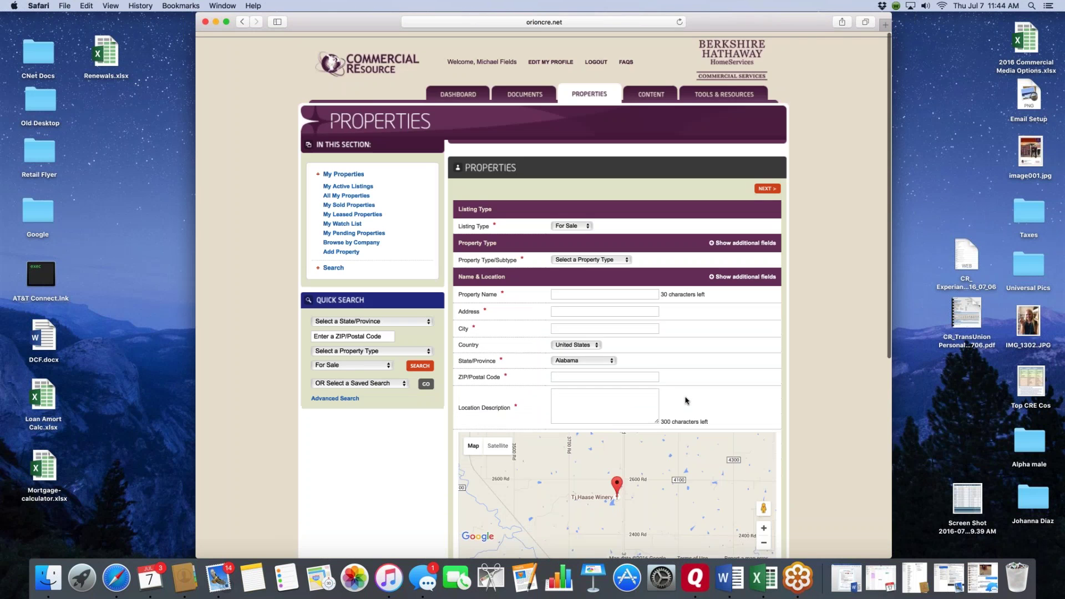
left_click(461, 90)
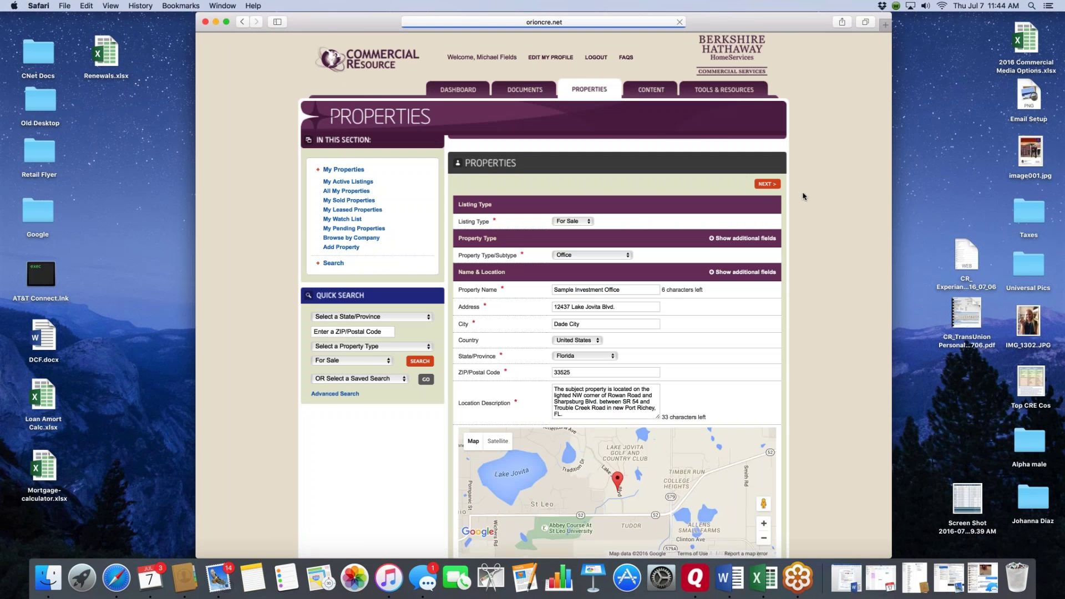
- Advance to Property Details to review 81000.00 gross sq. ft., three highlights and 8.50 gross acres
scroll(804, 196, "down", 5)
scroll(807, 197, "up", 2)
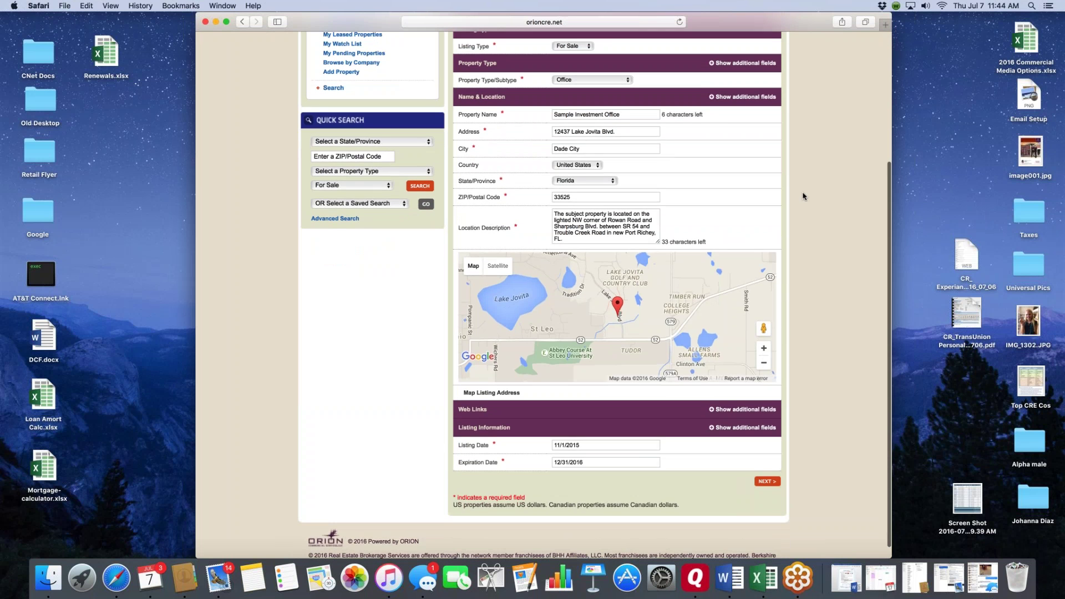
scroll(754, 65, "down", 1)
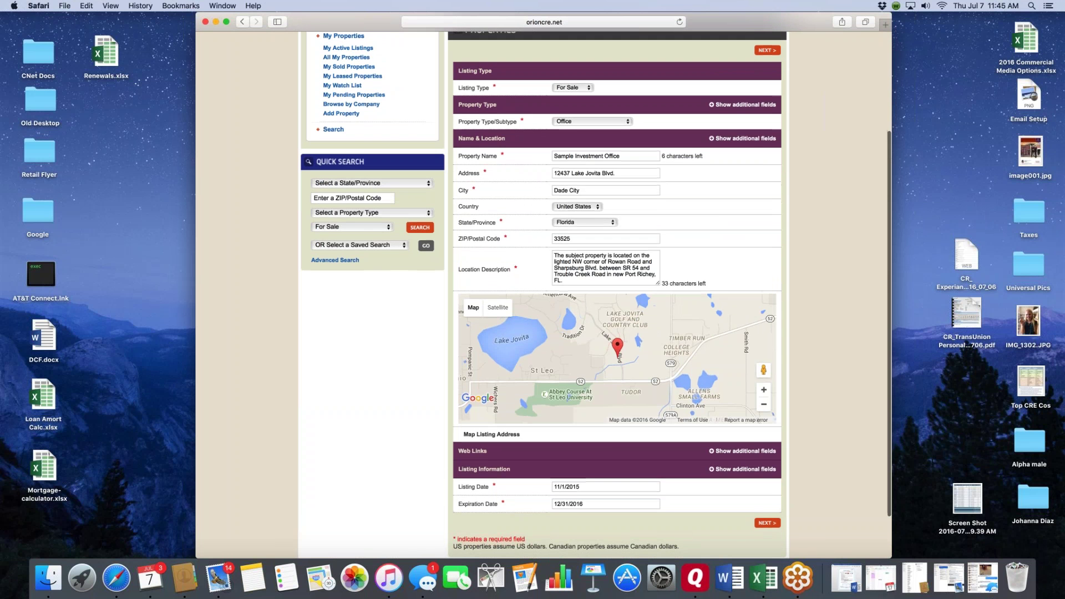
left_click(768, 47)
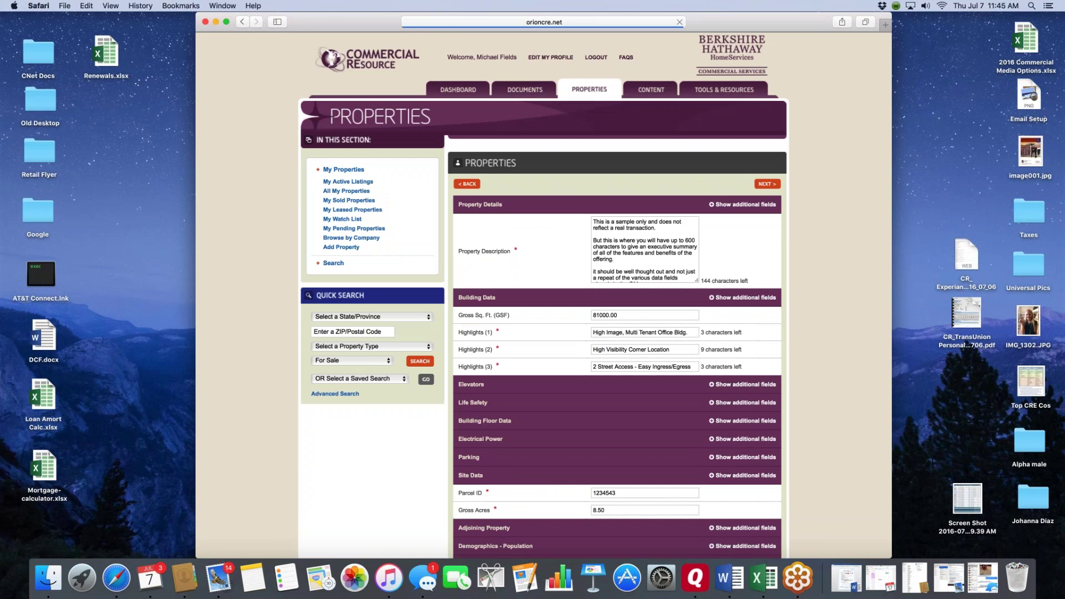
scroll(841, 146, "down", 1)
scroll(841, 146, "down", 5)
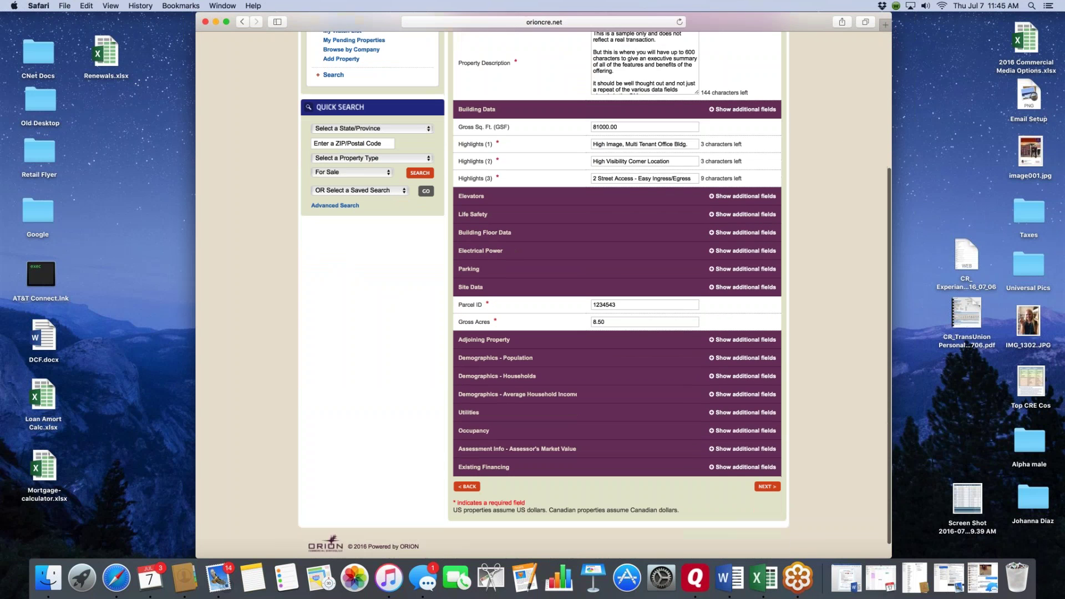
scroll(530, 157, "up", 5)
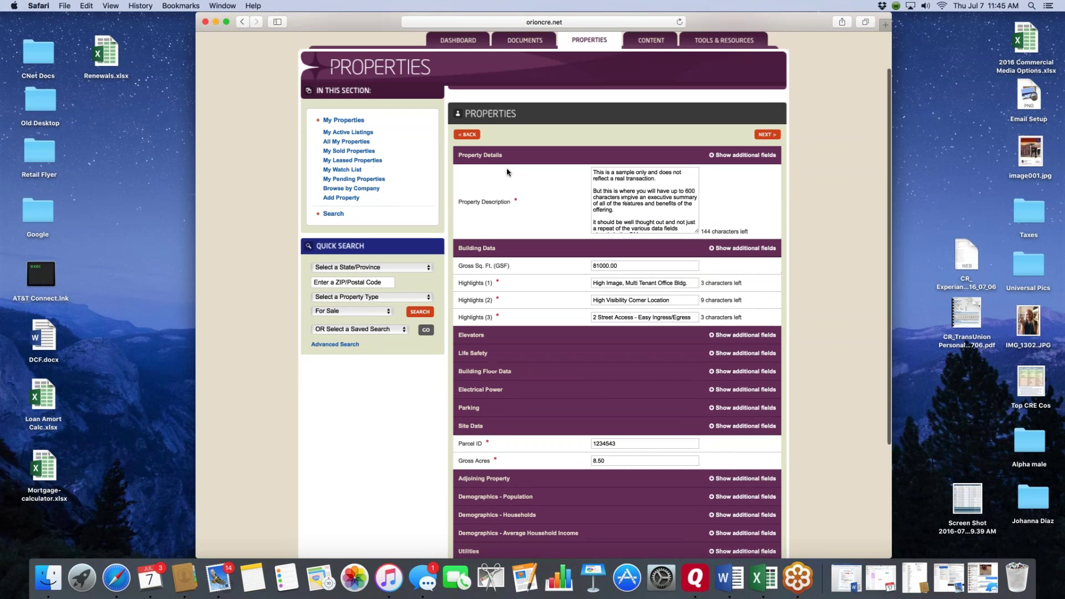
scroll(488, 178, "down", 3)
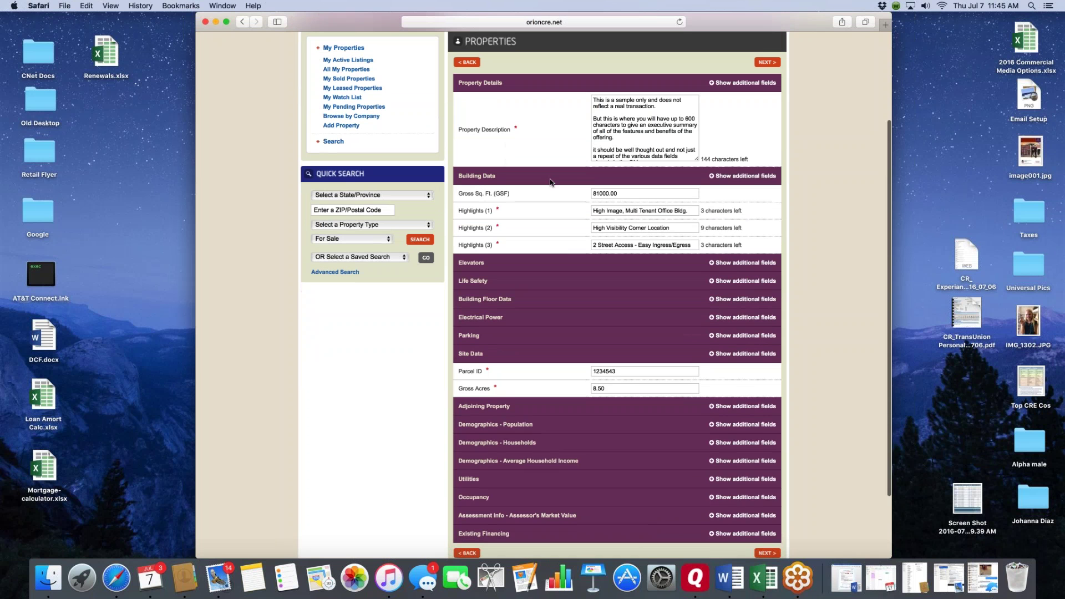
- Expand the Building Data additional fields and scroll through them
left_click(714, 176)
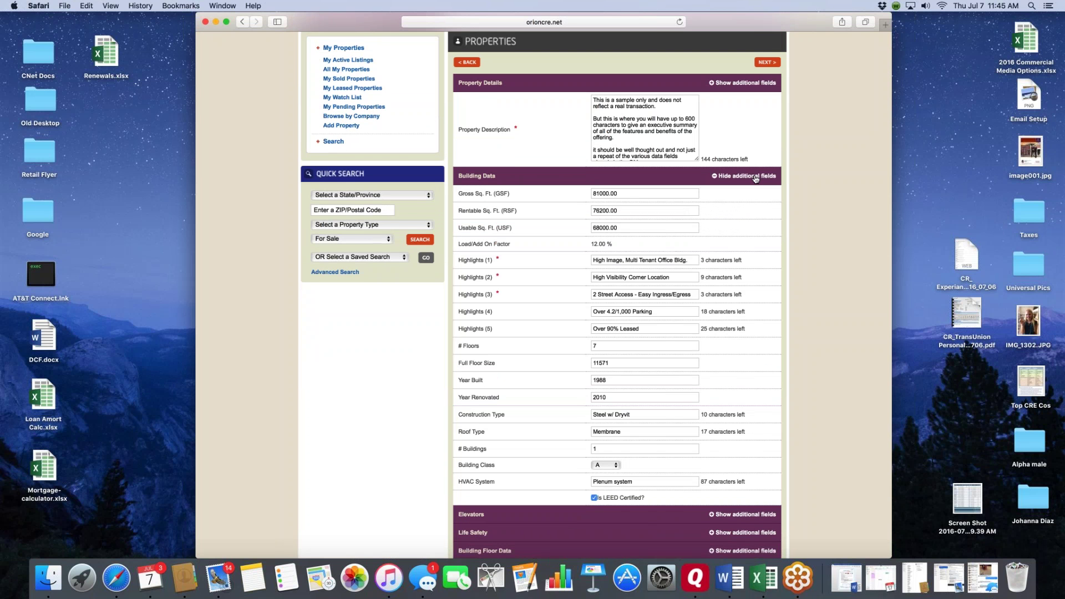
scroll(476, 166, "down", 2)
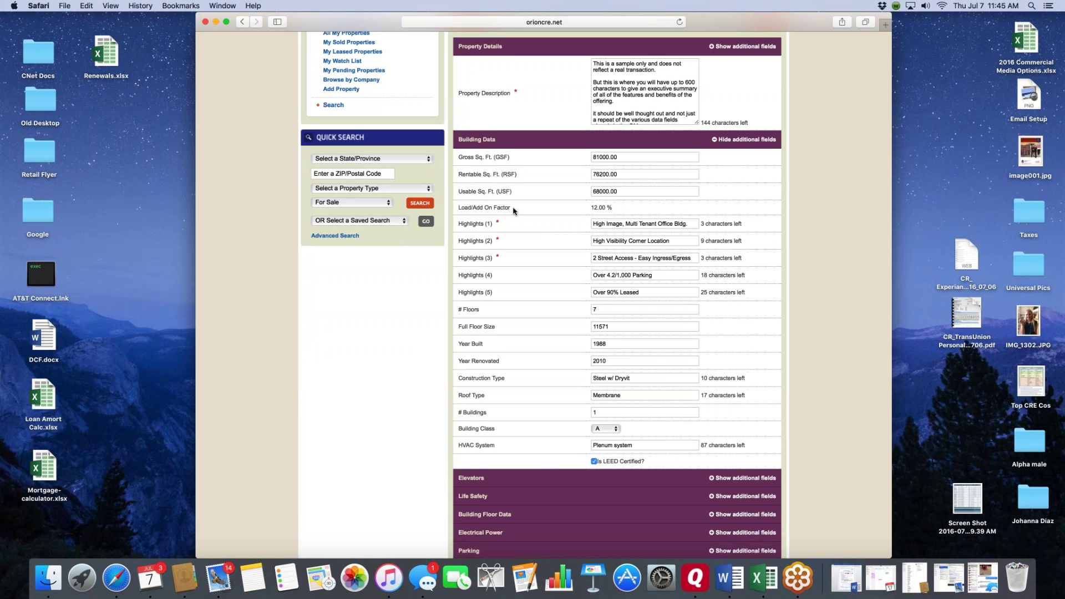
scroll(513, 211, "down", 2)
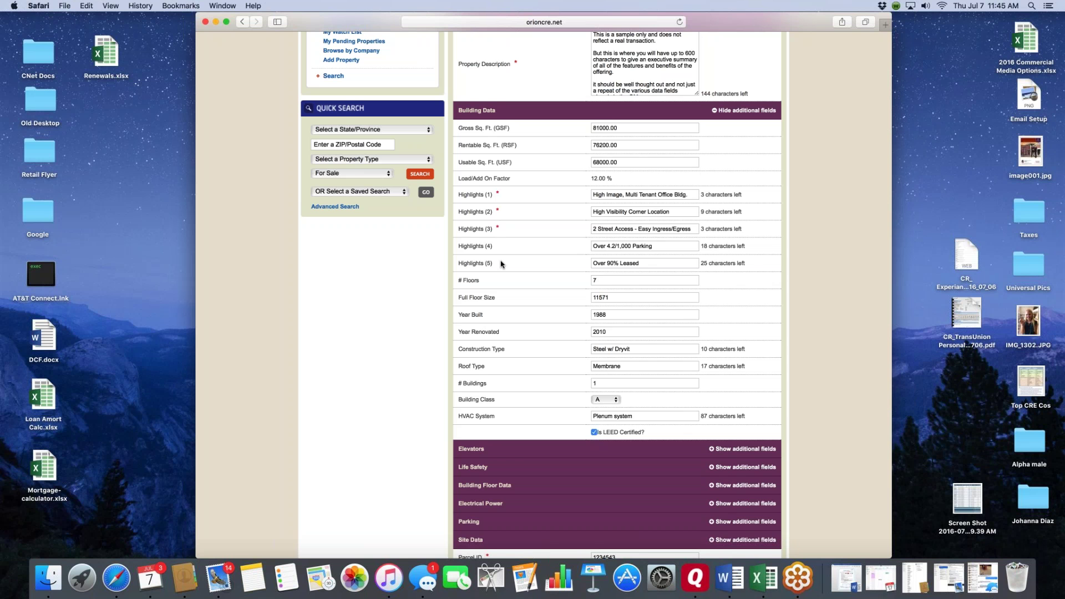
scroll(502, 264, "down", 5)
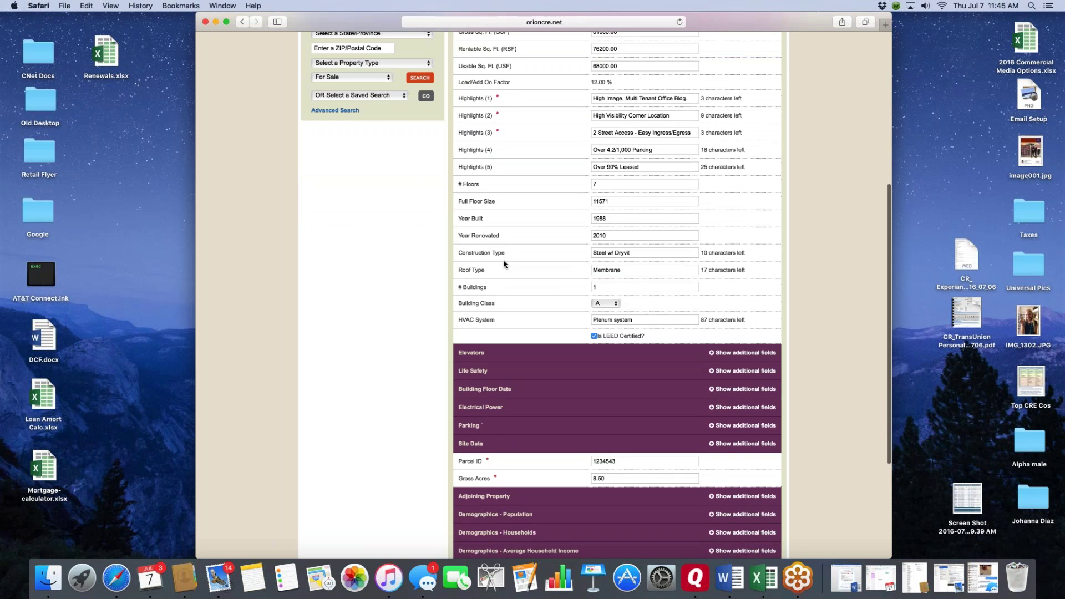
scroll(505, 264, "down", 4)
- Expand the Elevators, Life Safety, Building Floor Data, Electrical Power, Parking and Site Data sections
left_click(714, 244)
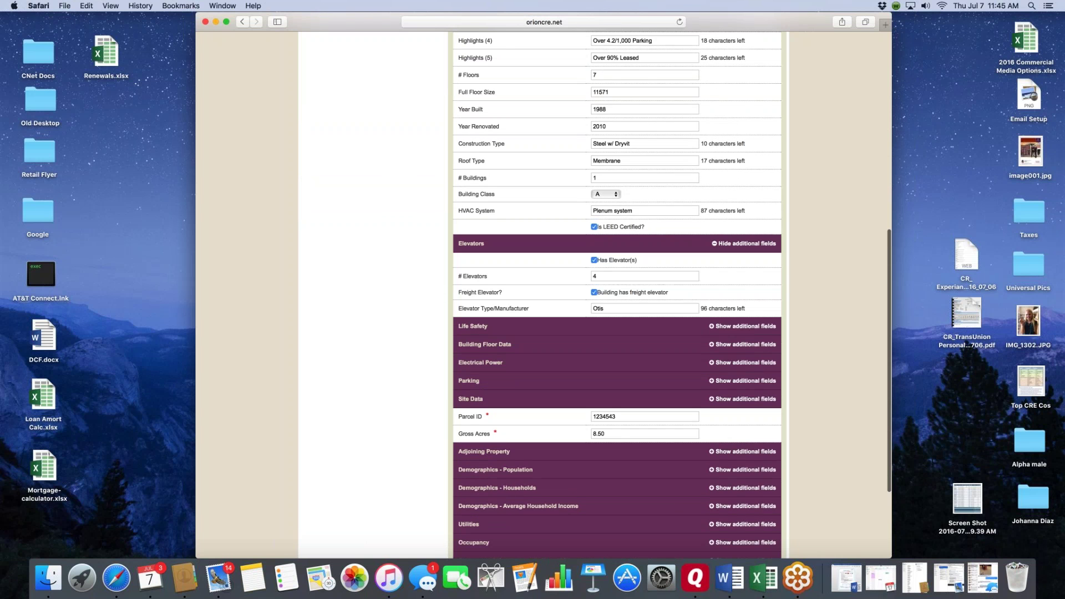
scroll(708, 265, "down", 5)
left_click(715, 215)
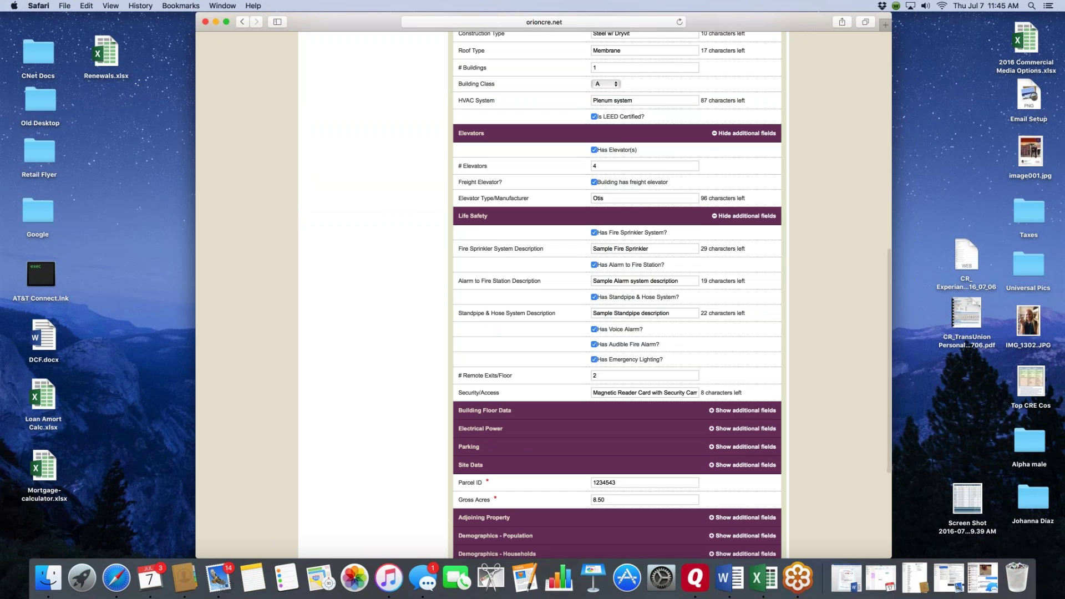
scroll(715, 277, "down", 8)
left_click(717, 216)
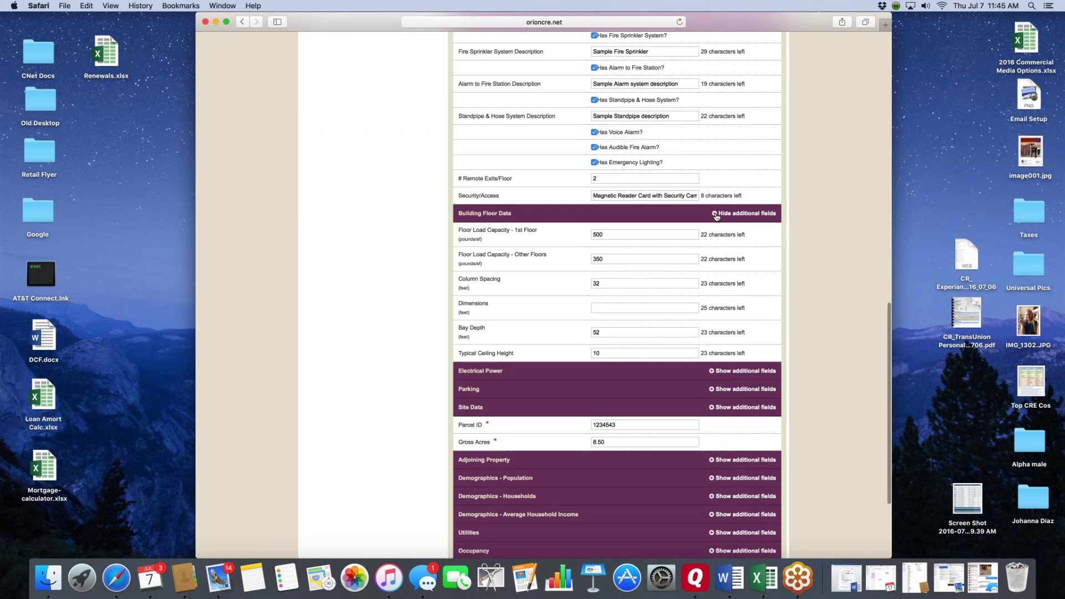
scroll(715, 225, "down", 5)
left_click(715, 232)
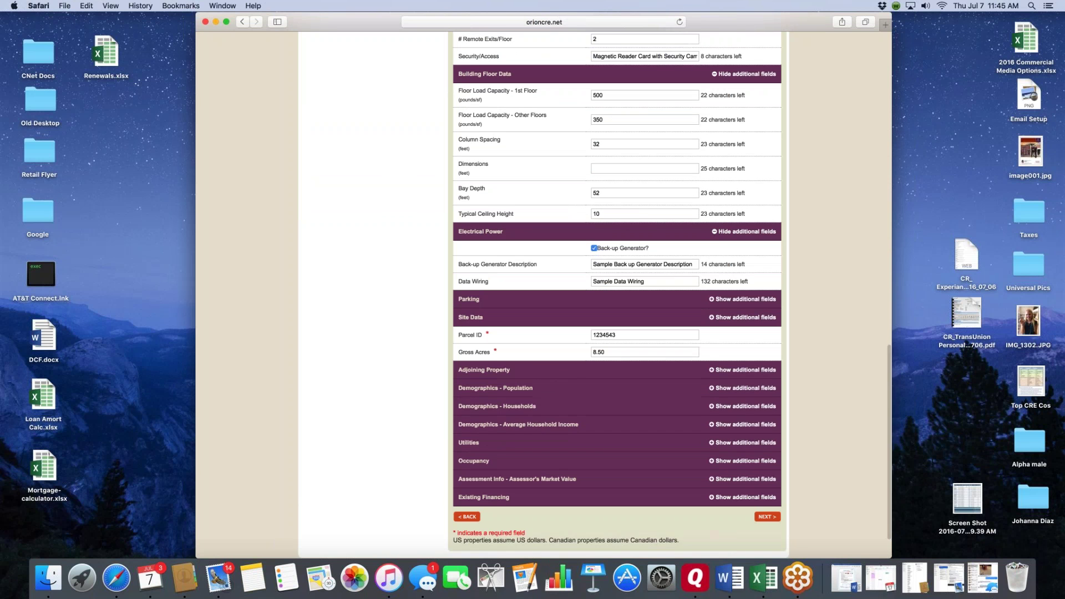
scroll(714, 233, "down", 1)
left_click(715, 270)
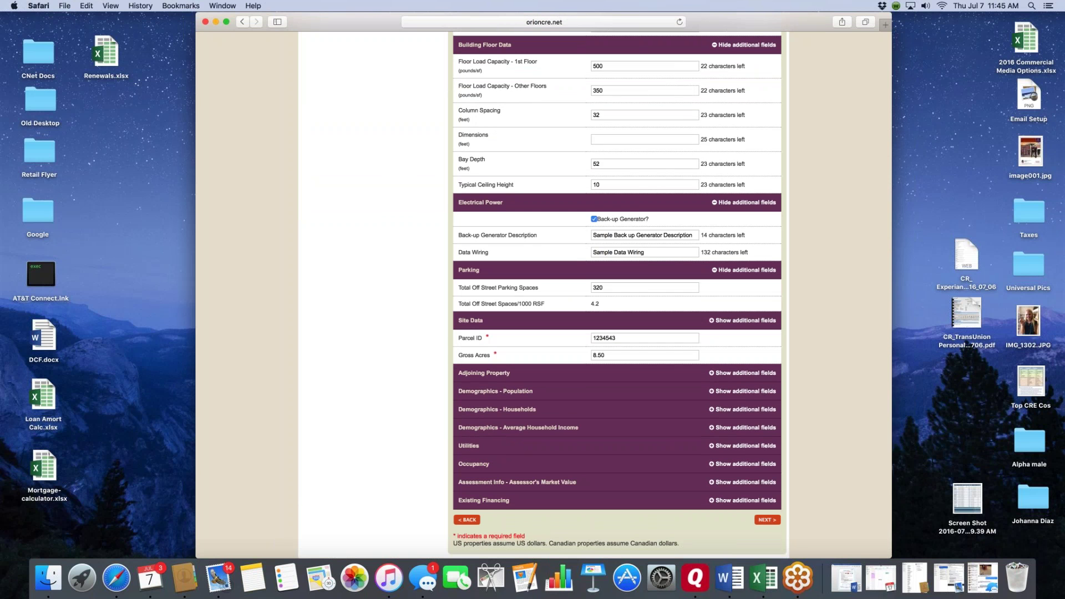
left_click(716, 320)
scroll(544, 296, "down", 15)
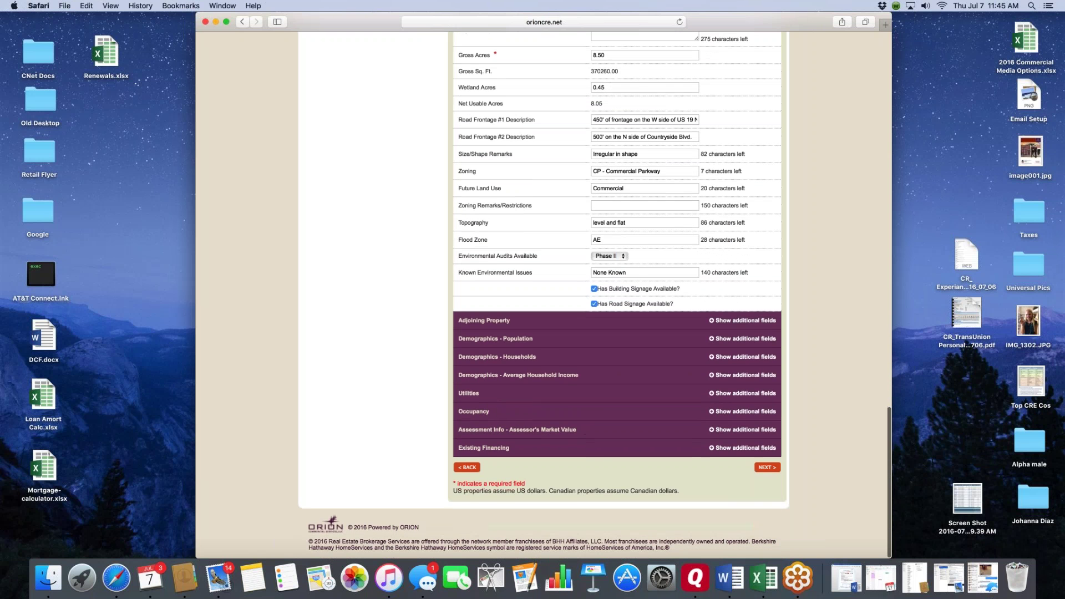
- Expand Adjoining Property to show ACLF, Sharpsburg Blvd., Rowan Road and Summer Lakes Residential Development
left_click(715, 320)
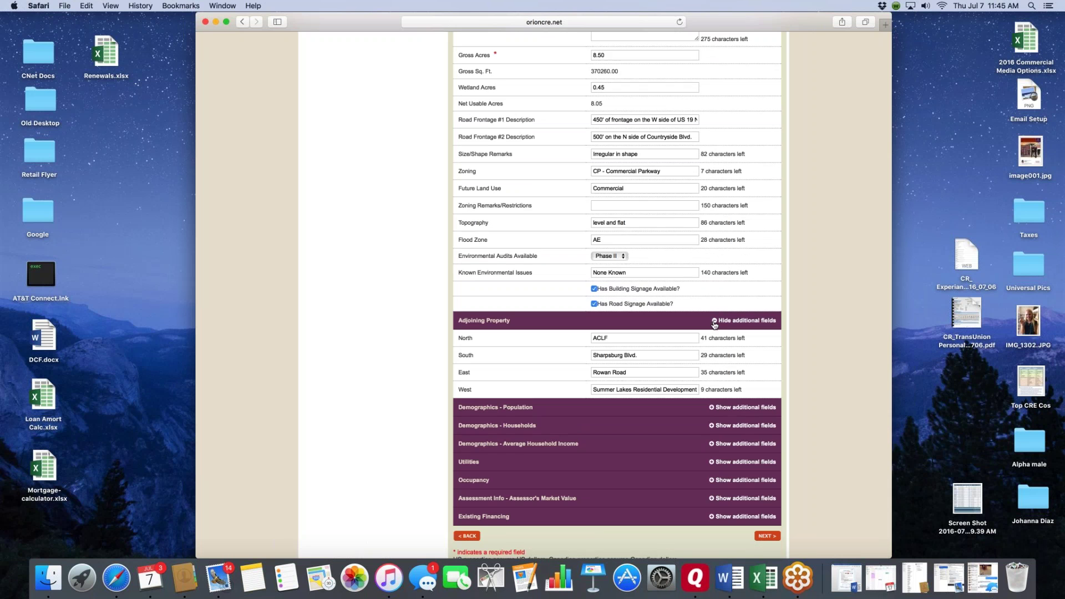
scroll(715, 325, "down", 1)
scroll(611, 333, "up", 8)
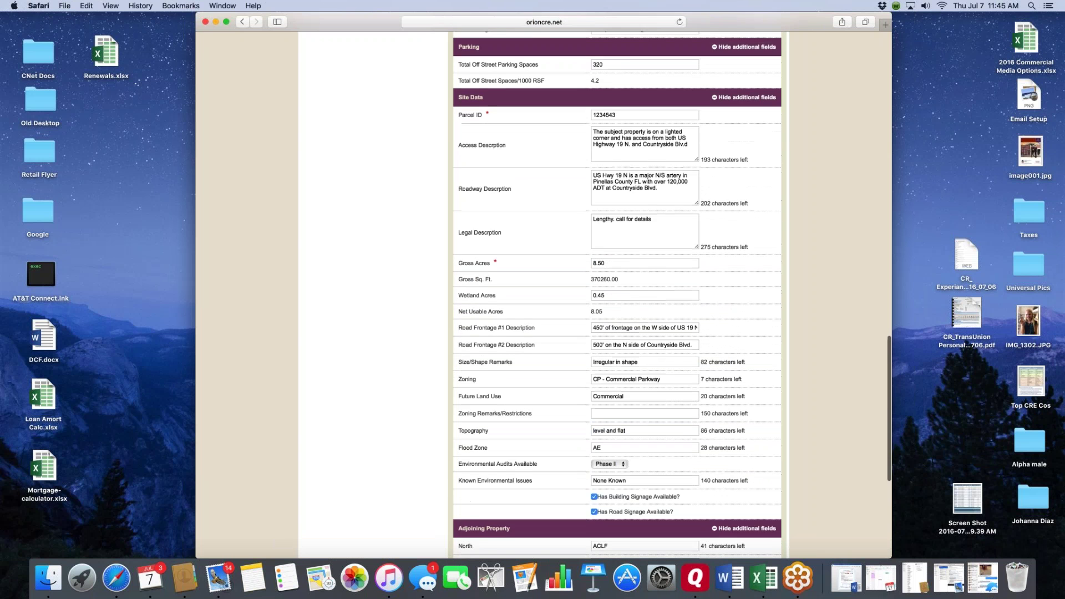
scroll(628, 272, "up", 5)
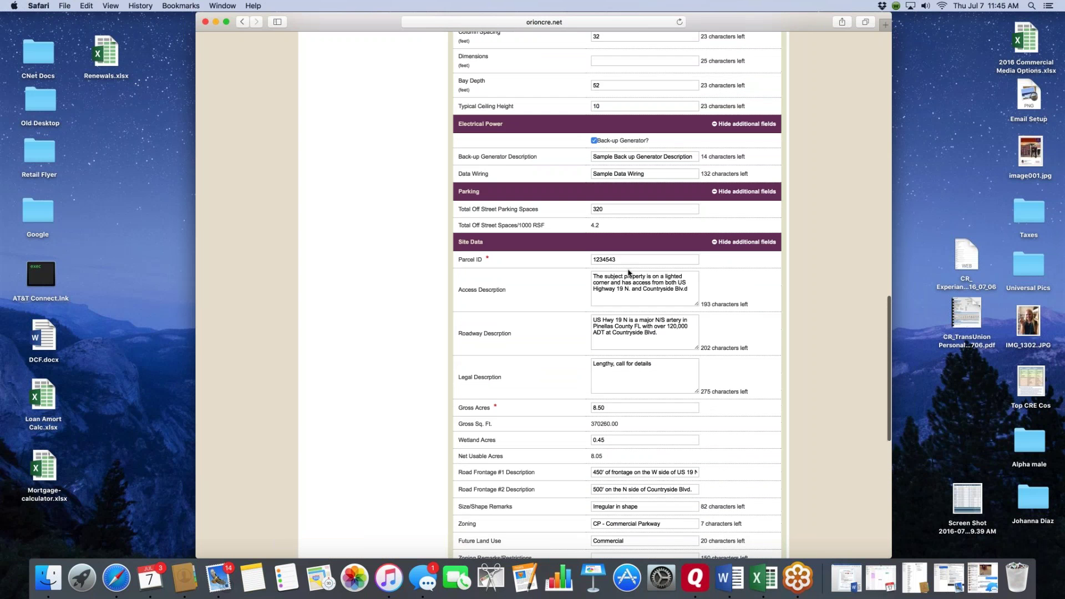
scroll(622, 255, "down", 3)
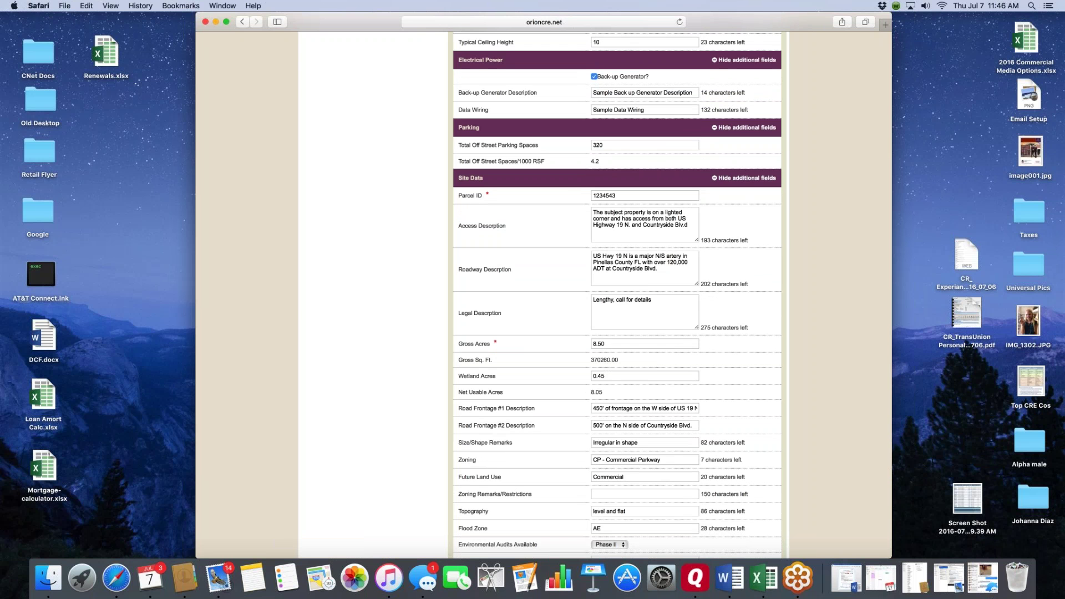
scroll(633, 258, "down", 2)
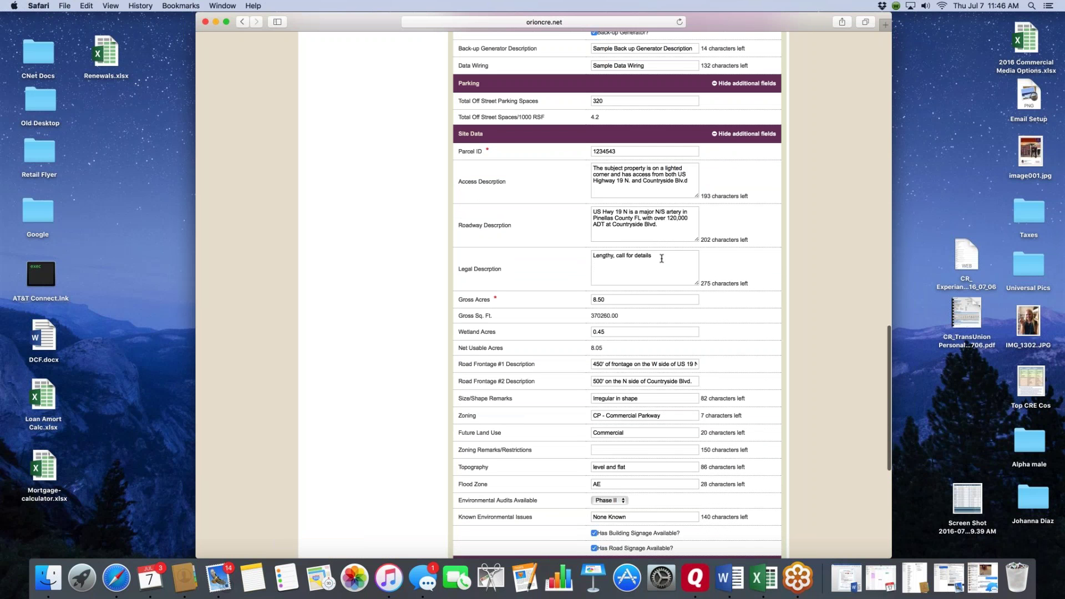
scroll(662, 258, "down", 5)
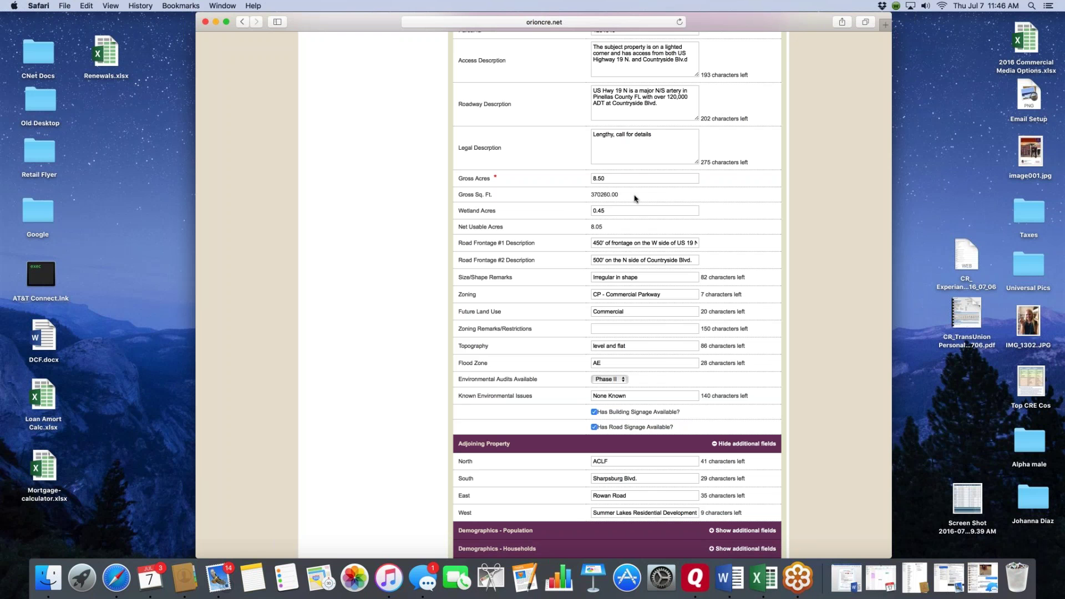
scroll(636, 198, "down", 2)
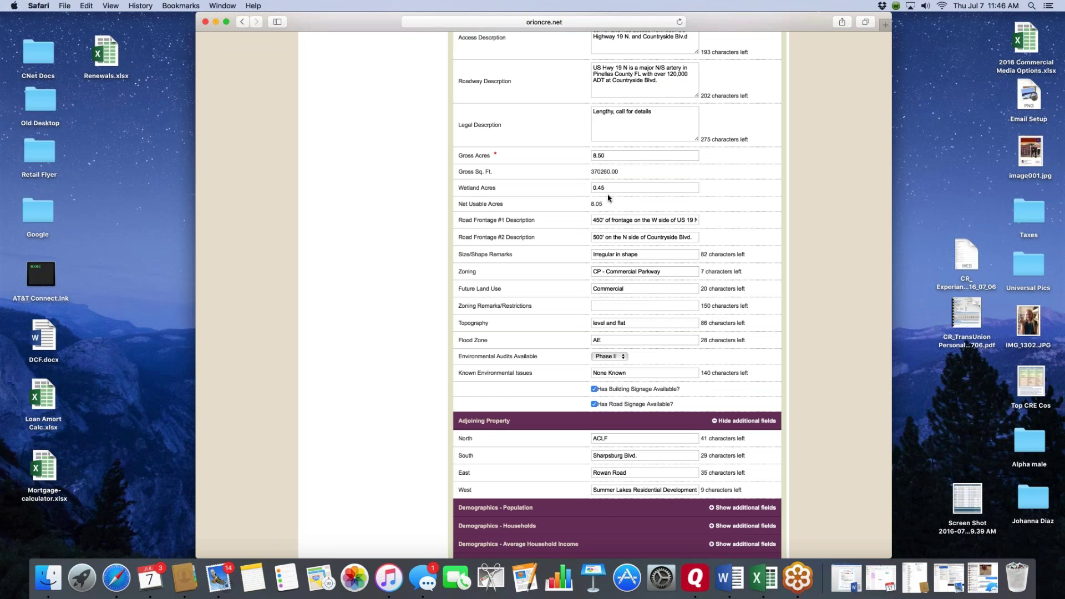
scroll(608, 198, "down", 2)
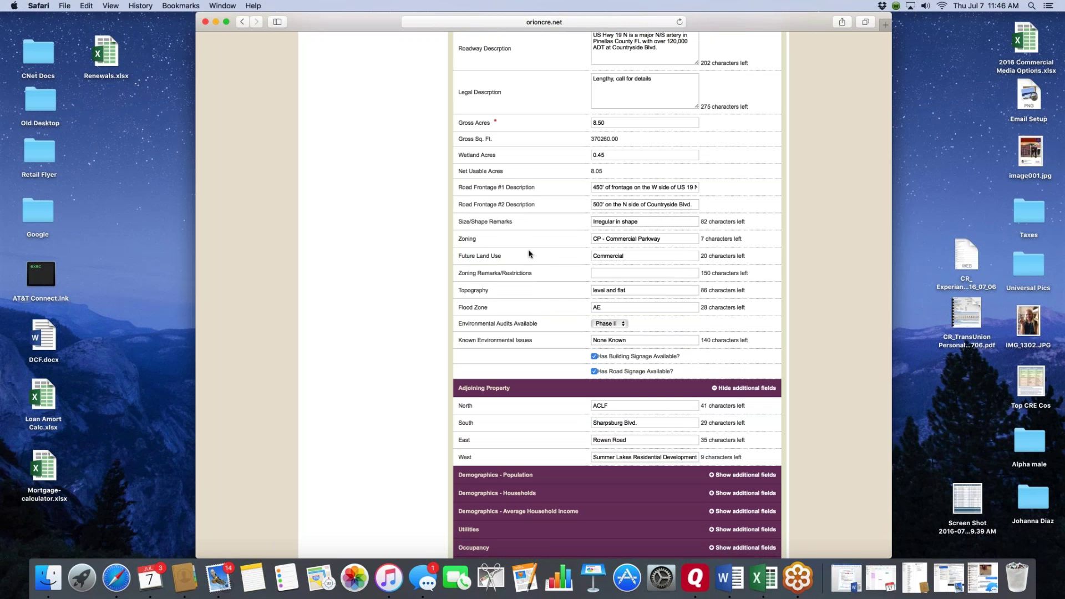
scroll(529, 254, "down", 5)
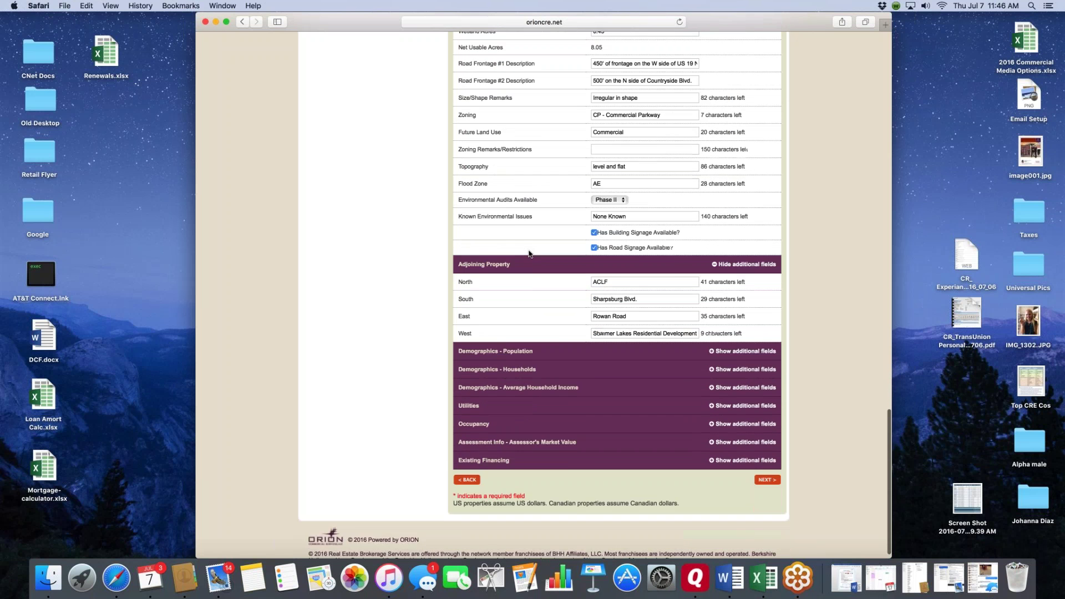
scroll(529, 252, "down", 1)
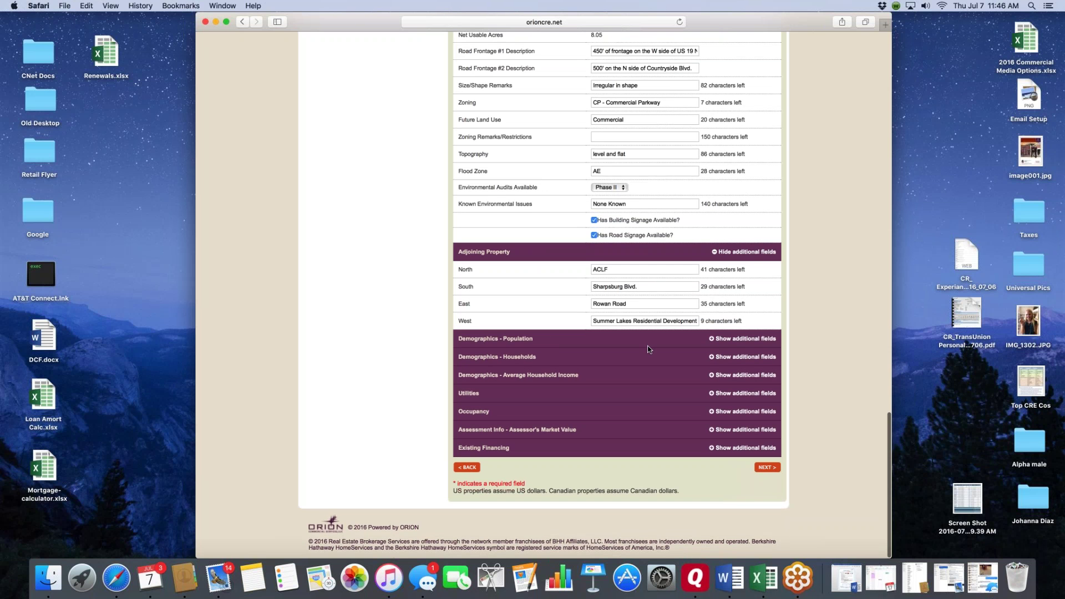
- Expand the Demographics - Population and Demographics - Households figures
left_click(715, 340)
scroll(718, 361, "down", 3)
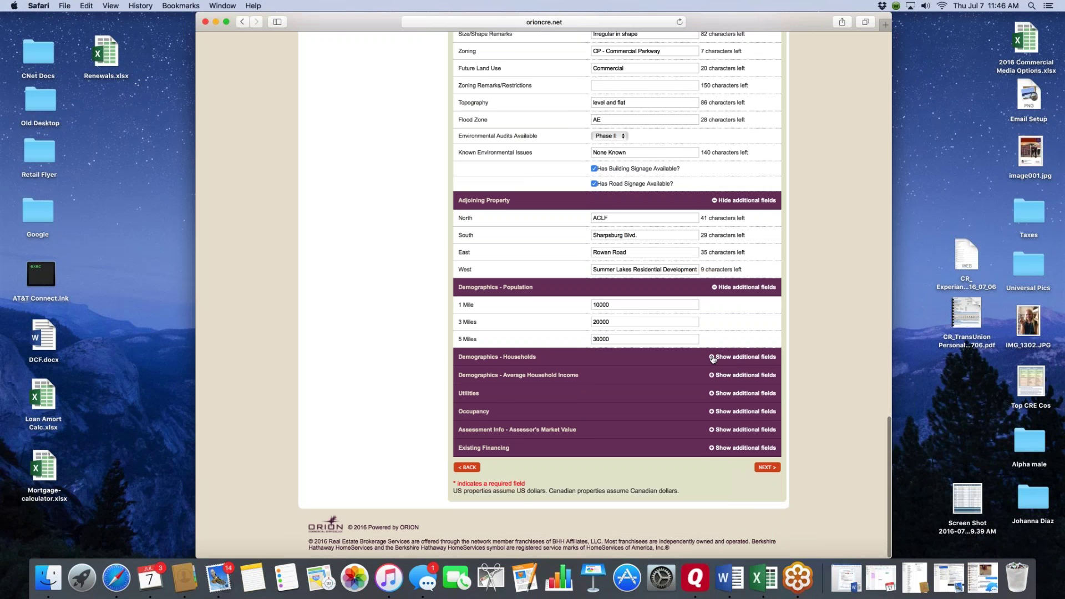
left_click(717, 358)
scroll(717, 361, "down", 3)
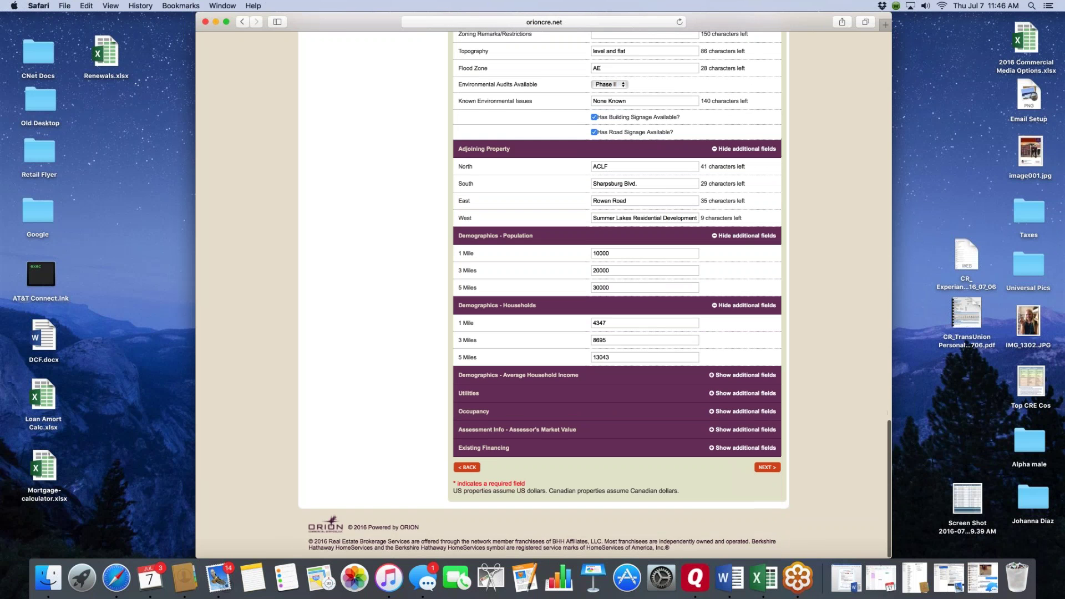
- Expand Average Household Income, Utilities and Occupancy, showing Duke Energy power and 92.00% occupancy
left_click(742, 375)
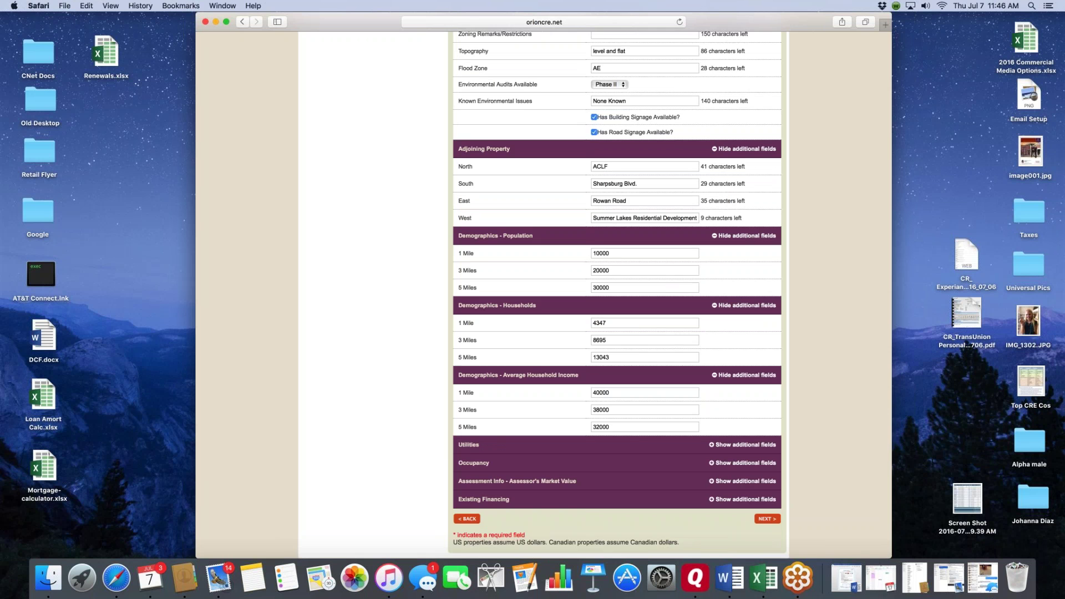
left_click(744, 445)
scroll(794, 373, "down", 10)
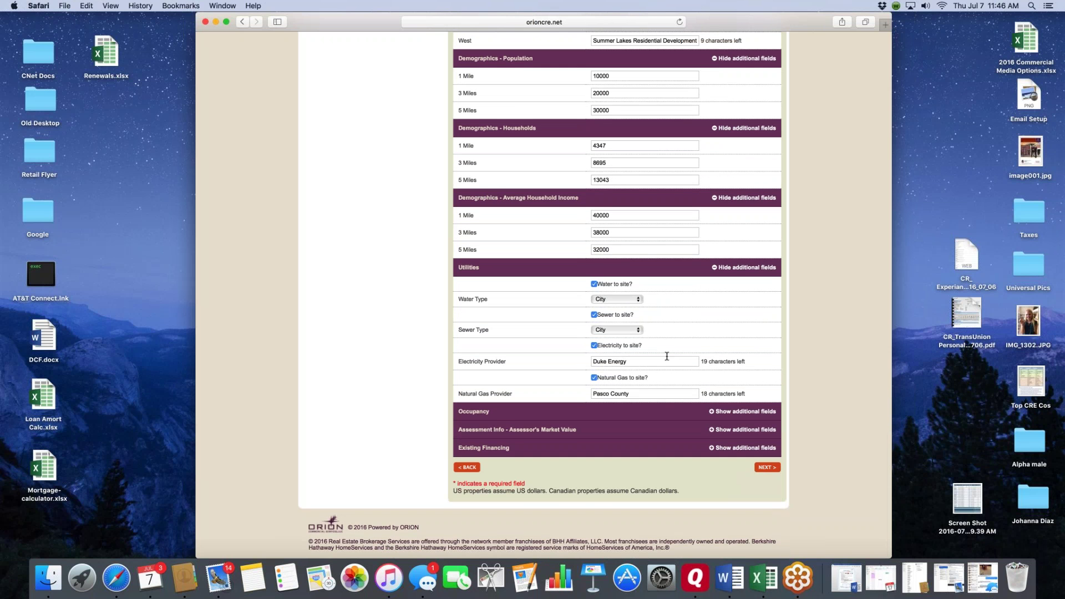
left_click(715, 413)
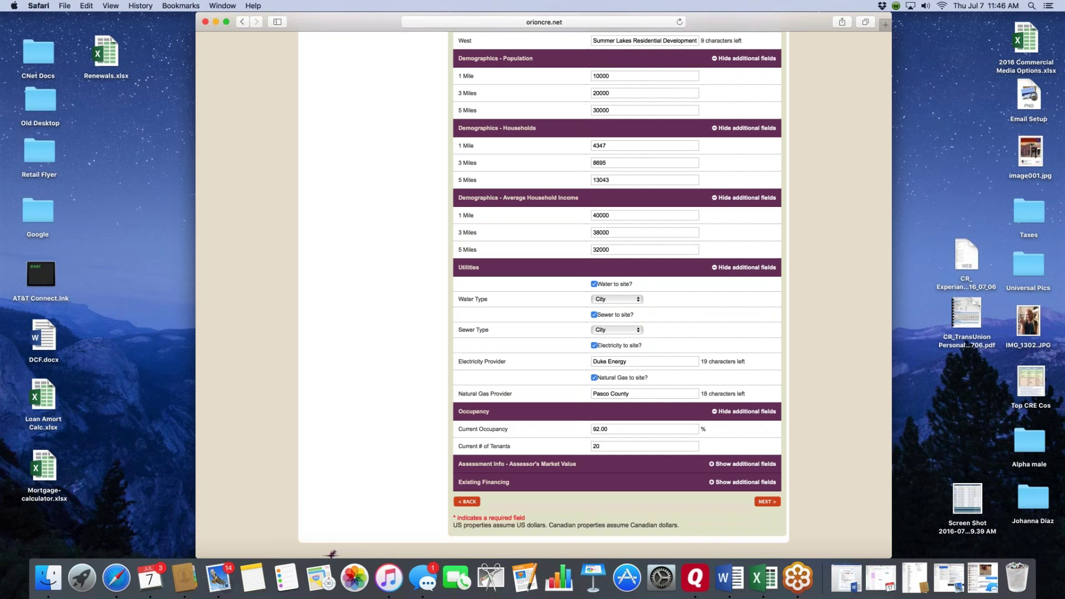
scroll(714, 413, "down", 2)
scroll(804, 352, "up", 20)
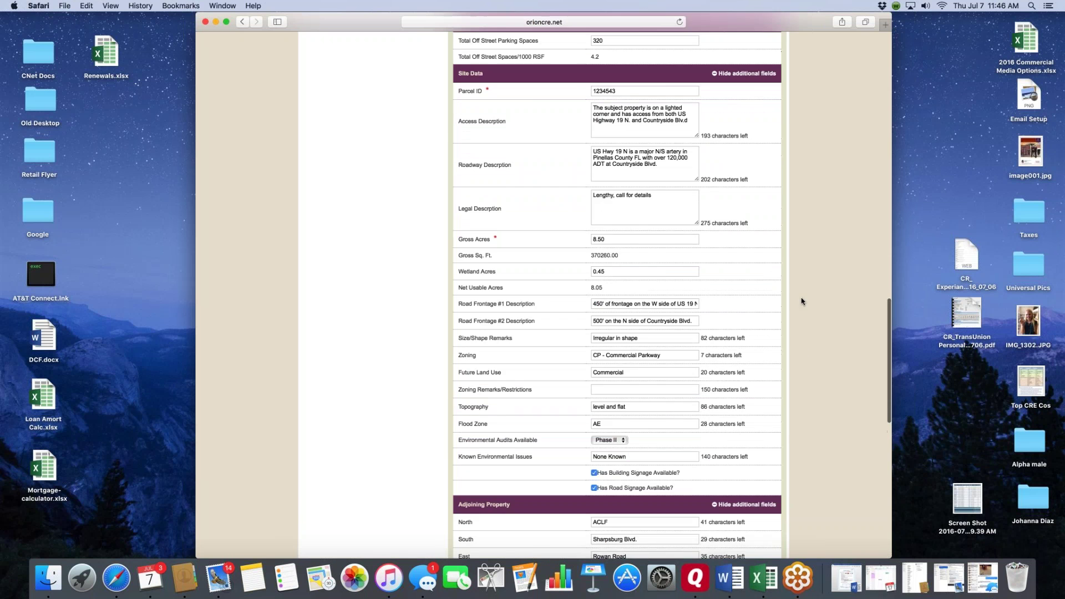
- On the listing agents step, remove and re-add the sample agent, then continue to Pricing
scroll(802, 273, "up", 10)
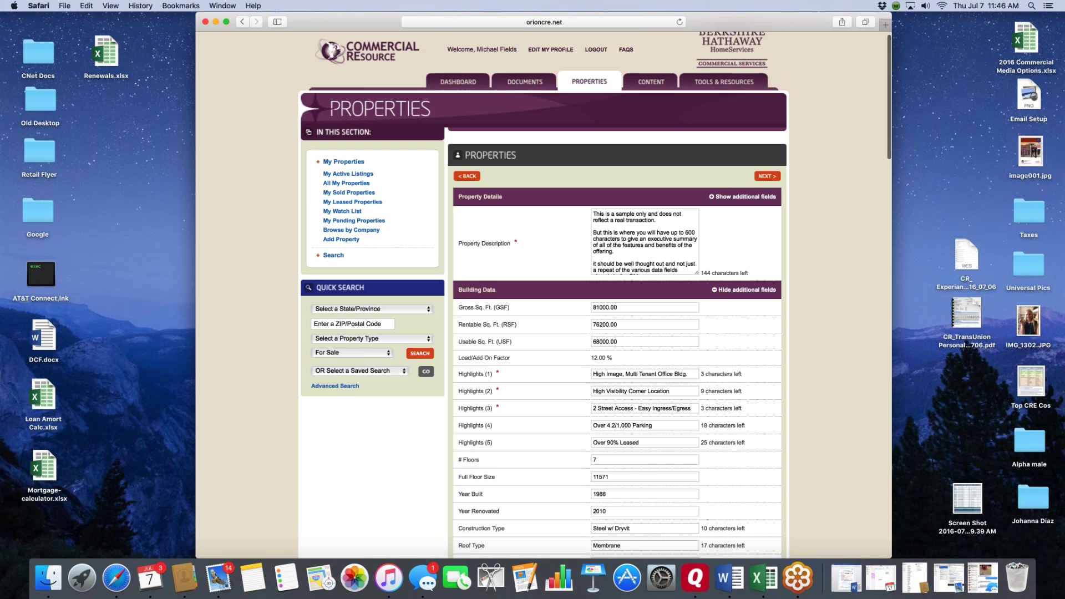
left_click(766, 177)
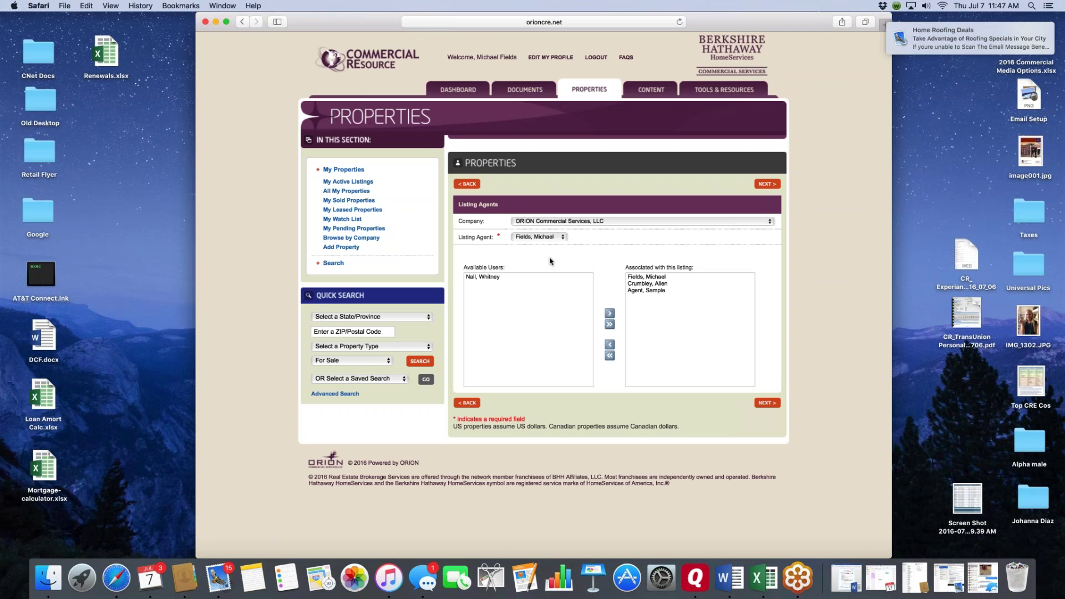
left_click(472, 279)
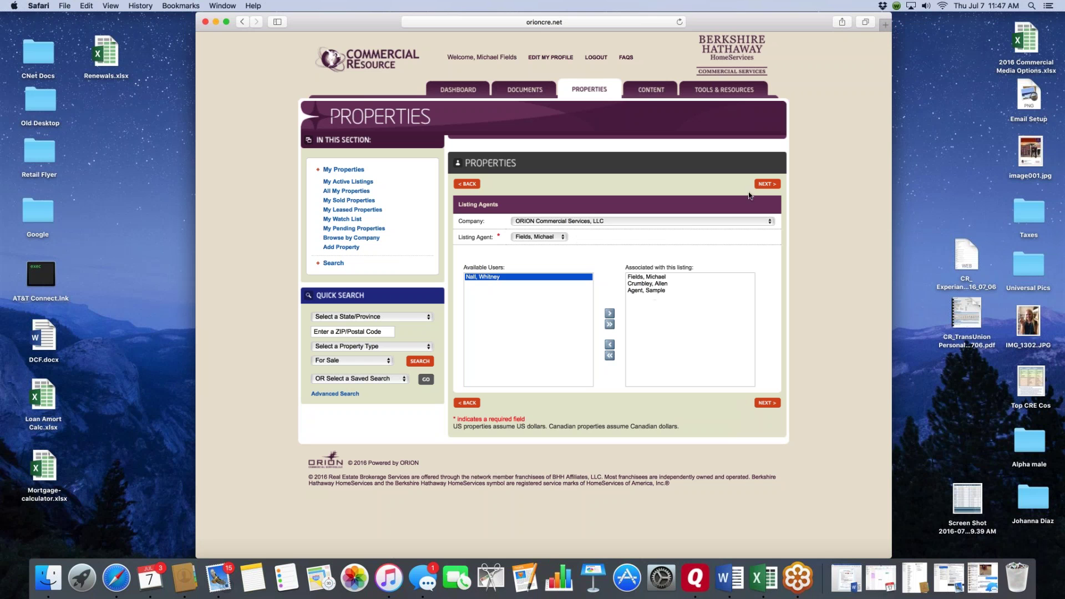
left_click(636, 291)
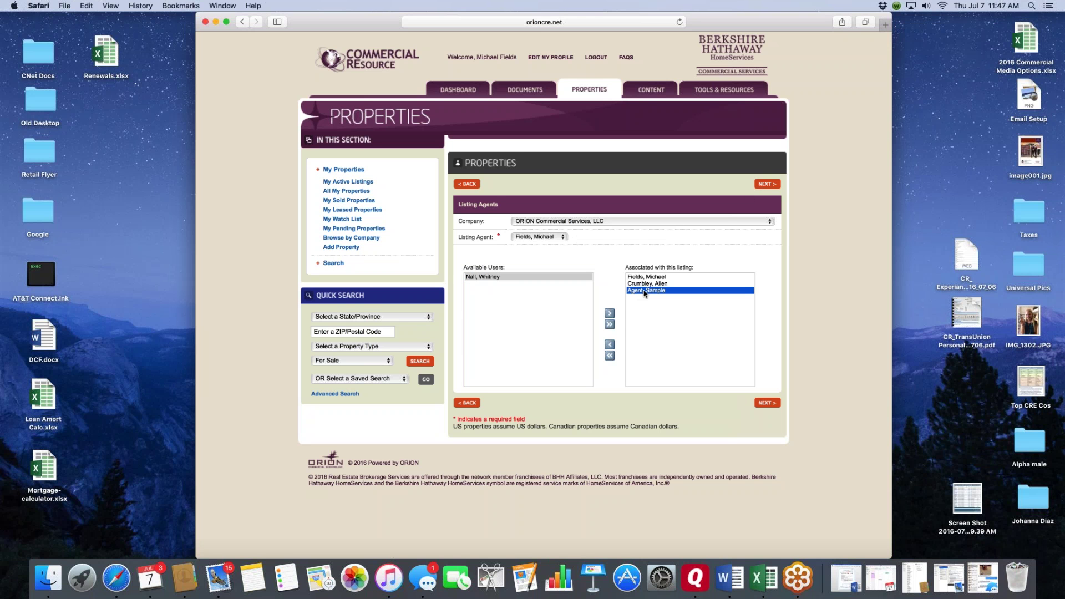
left_click(610, 345)
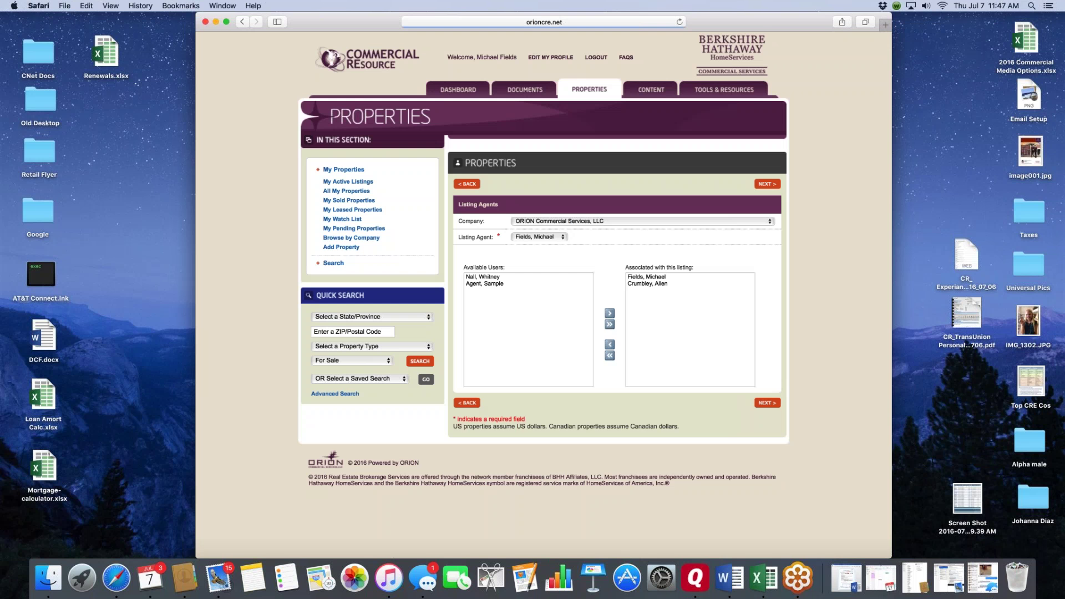
left_click(486, 284)
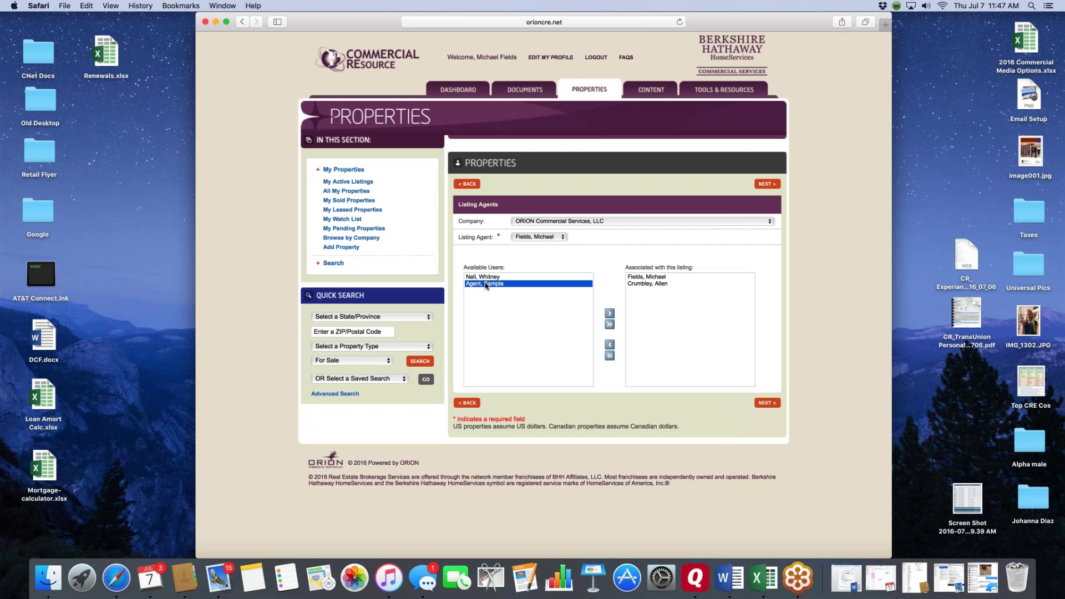
left_click(609, 314)
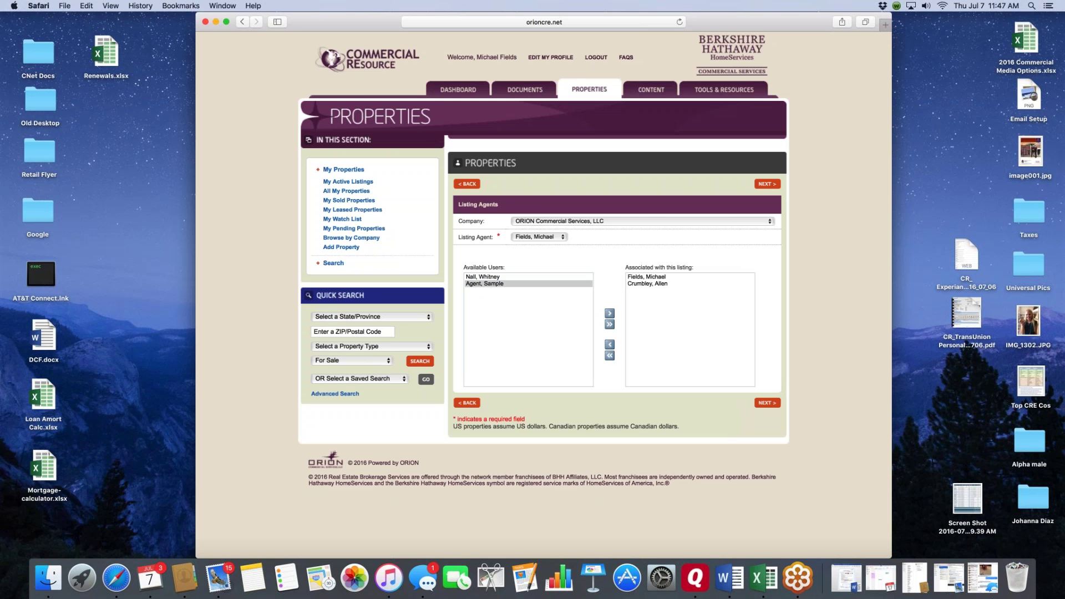
left_click(763, 187)
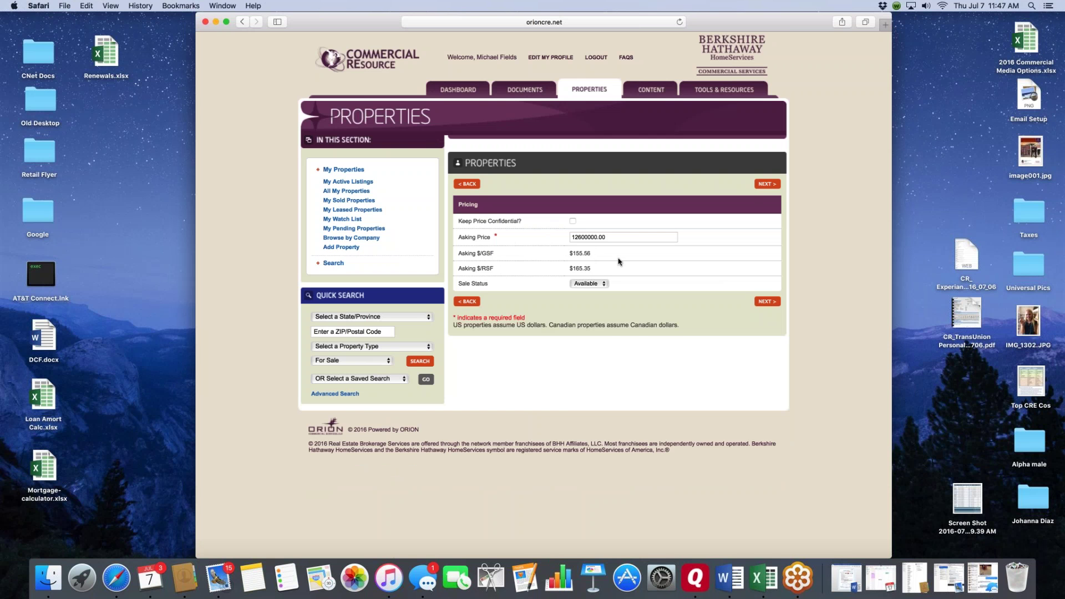
- Try the Sale Status options Pending and then Closed
scroll(621, 261, "down", 1)
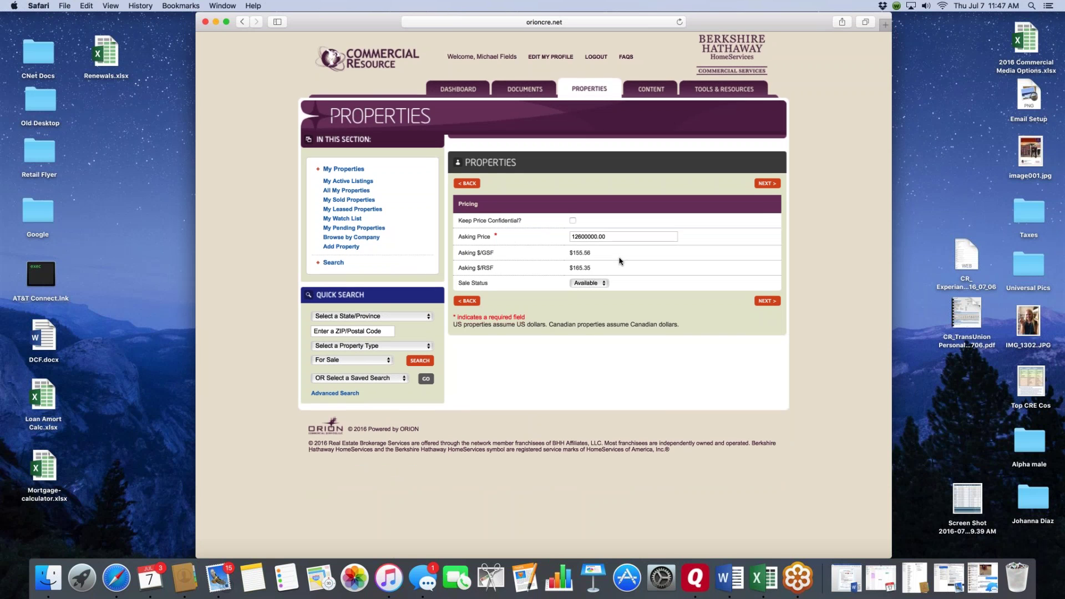
left_click(604, 285)
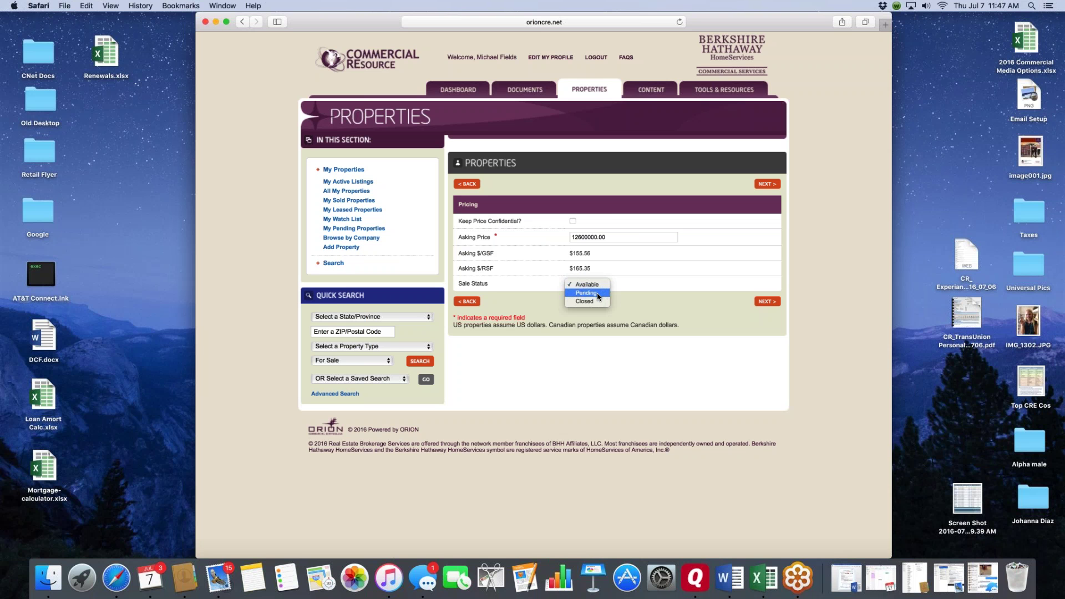
left_click(598, 295)
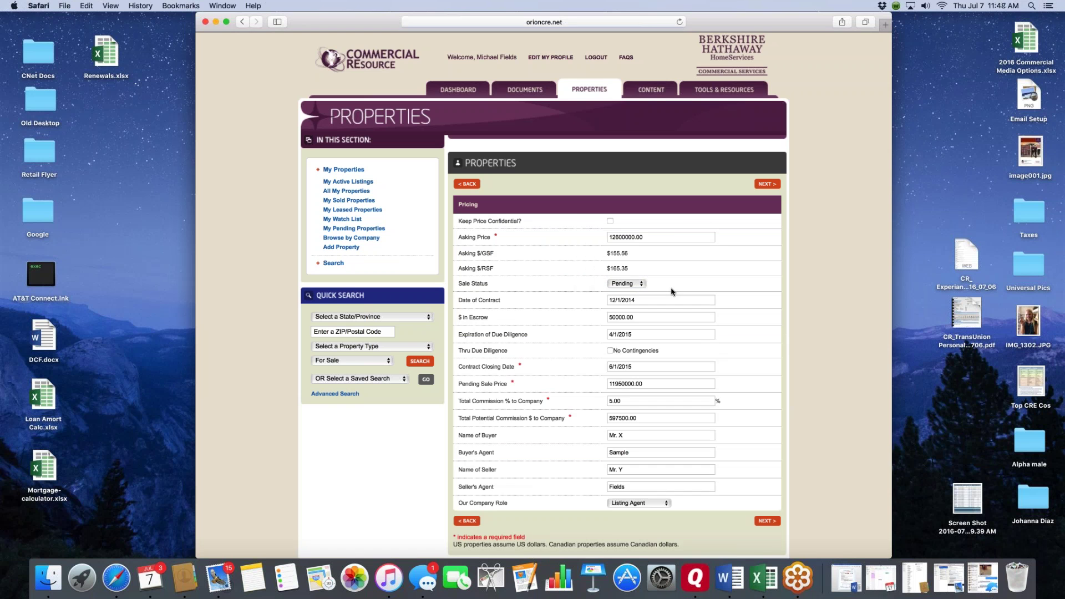
scroll(671, 291, "down", 2)
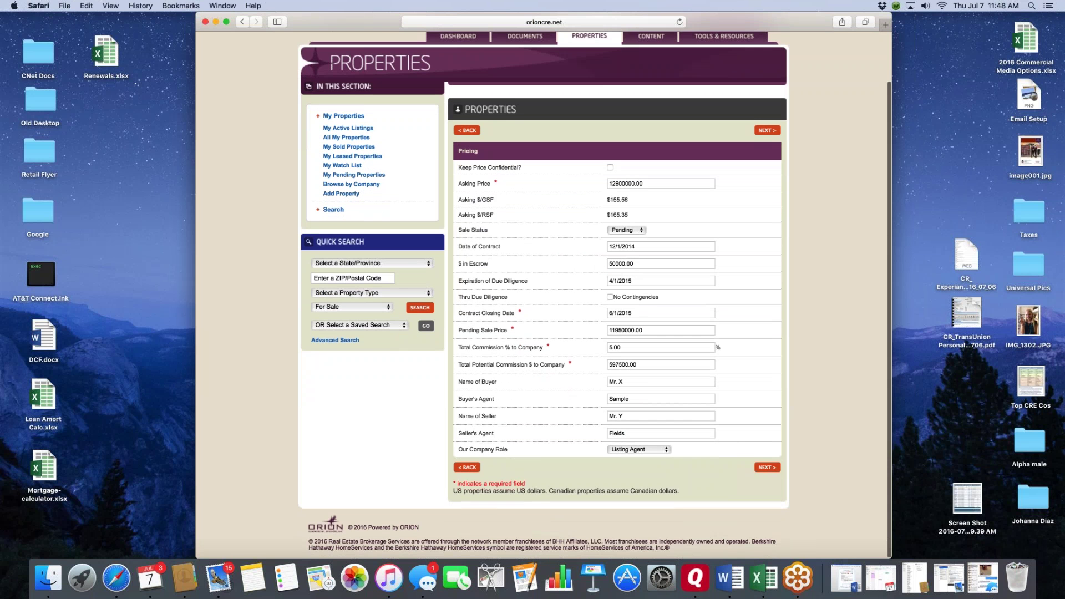
scroll(594, 450, "up", 1)
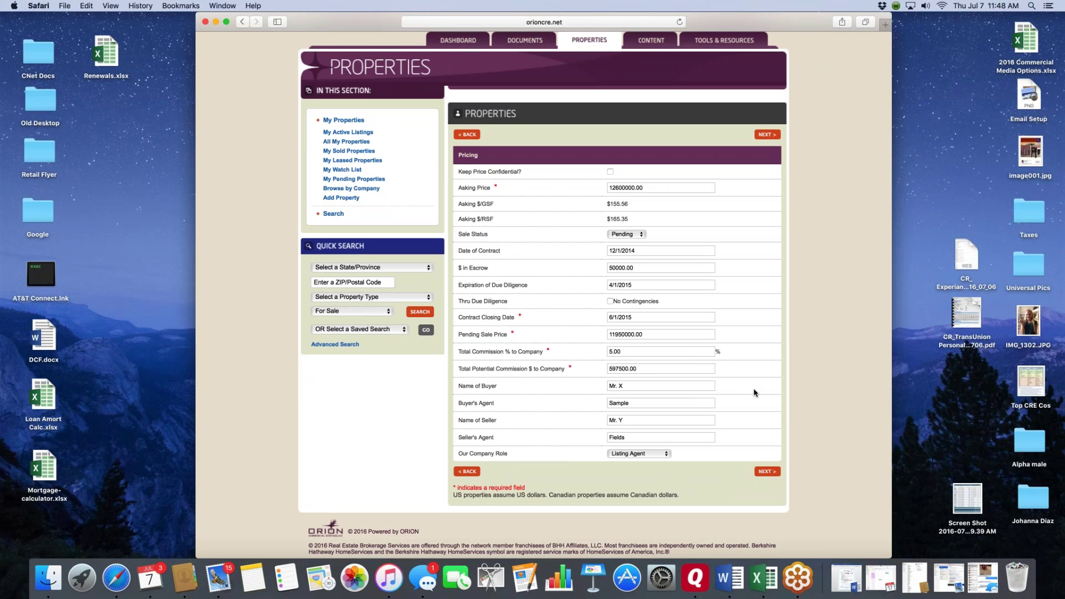
scroll(724, 371, "down", 1)
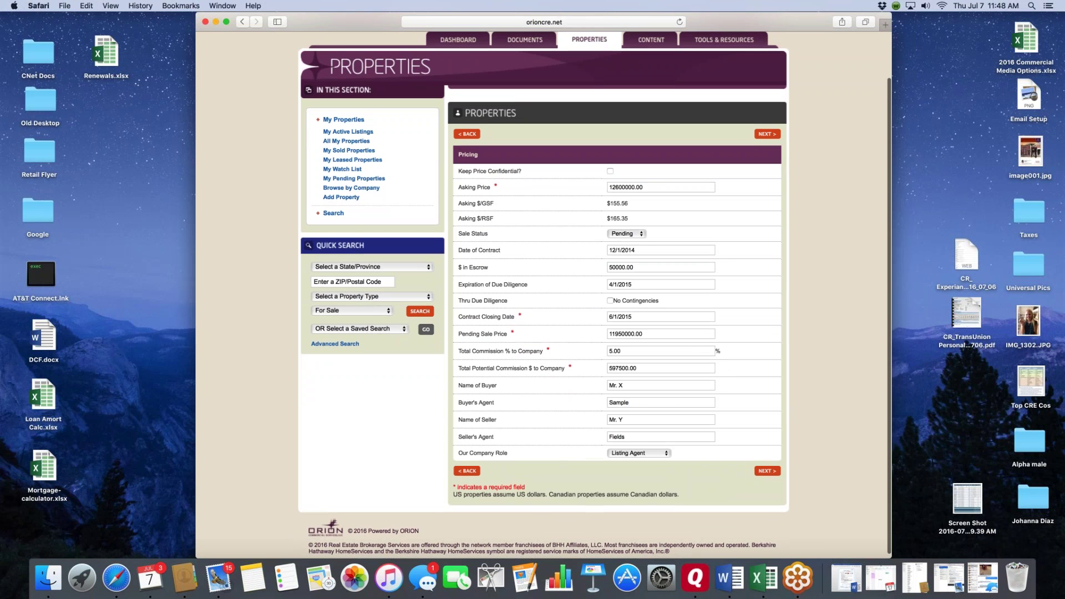
left_click(640, 233)
left_click(625, 241)
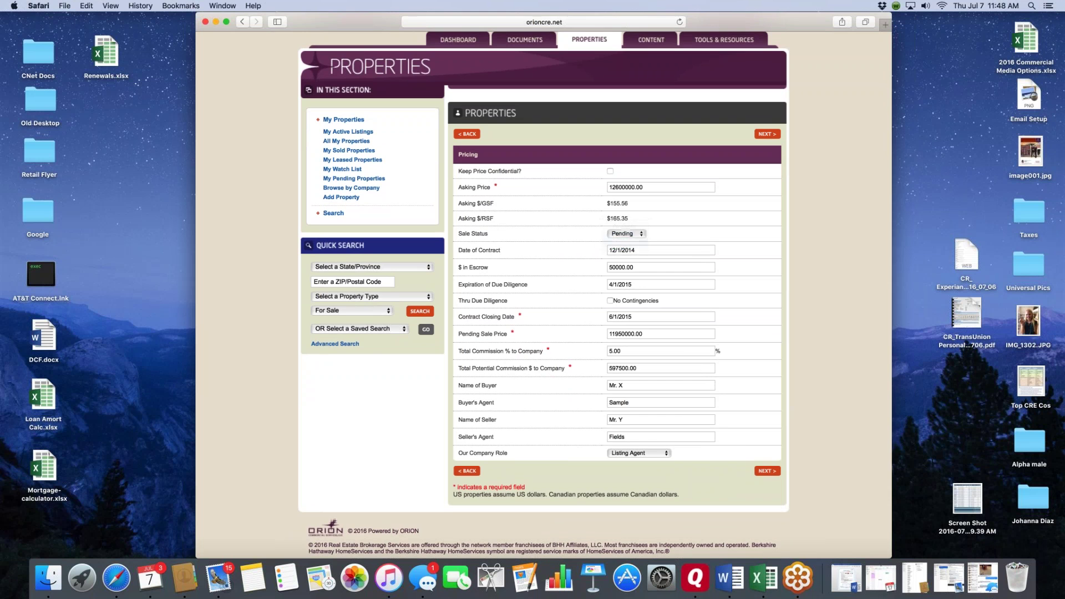
- Reset Sale Status to Available and toggle Keep Price Confidential on and off
scroll(616, 289, "down", 3)
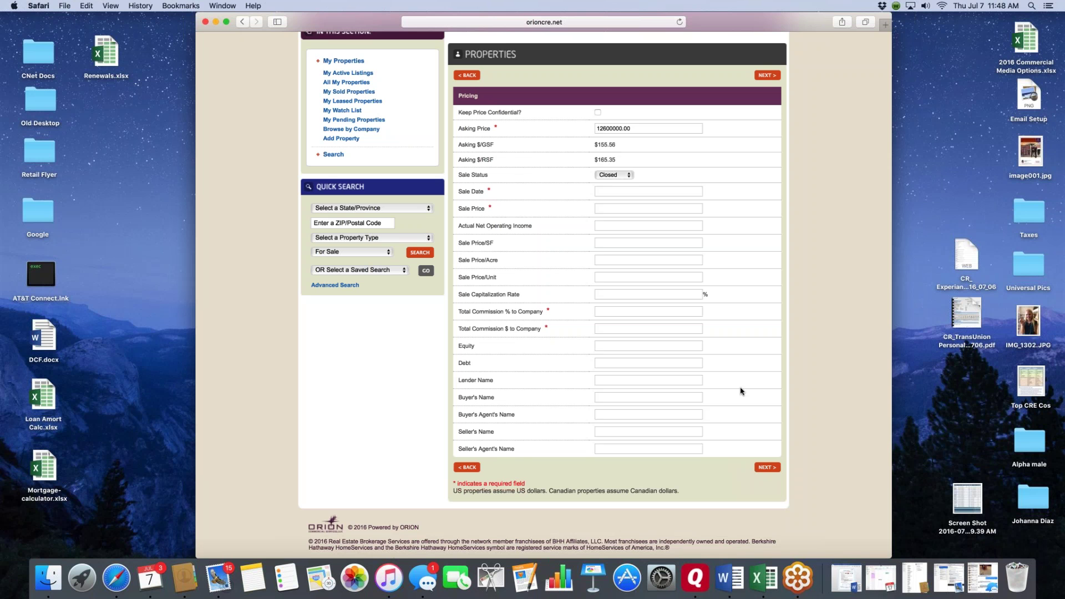
left_click(629, 175)
left_click(749, 202)
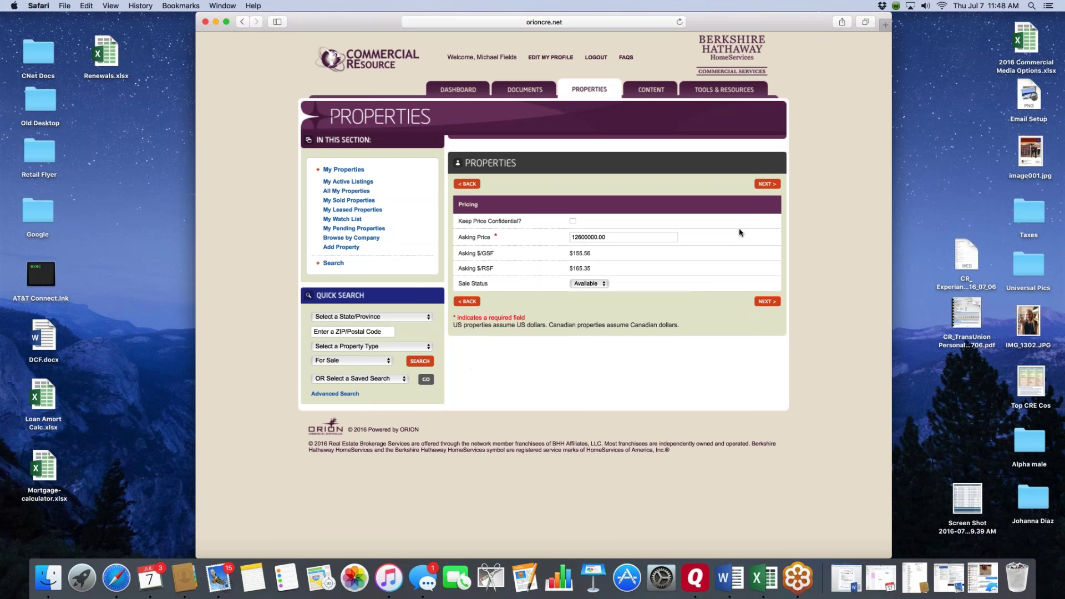
left_click(573, 222)
left_click(574, 221)
- Review Financial Information: 2014 NOI $730,000.00 at 5.79% cap, Year 1 NOI $850,000.00
left_click(768, 184)
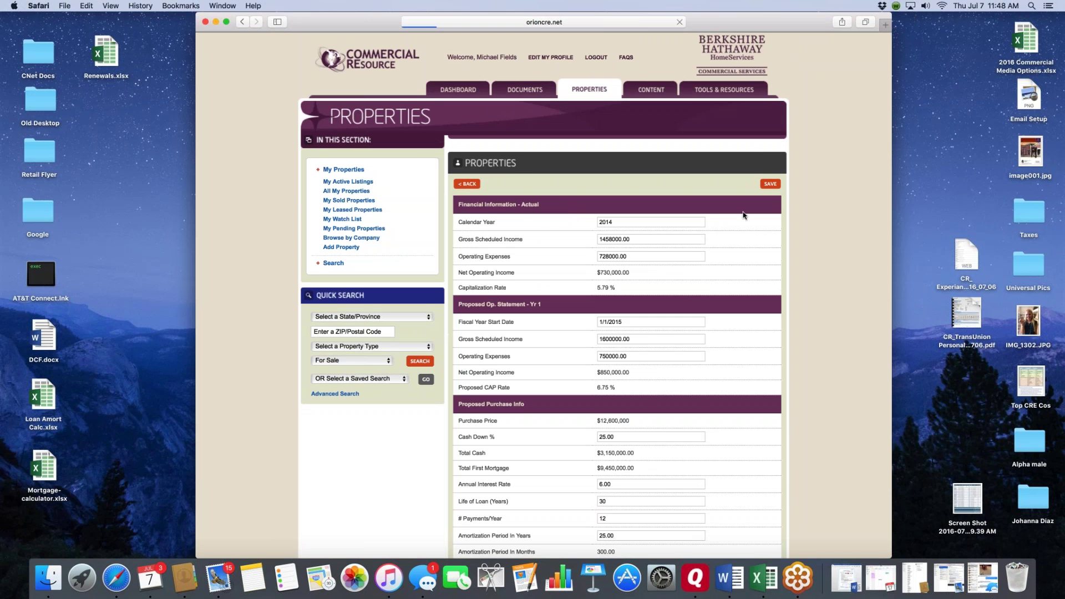
scroll(743, 215, "down", 3)
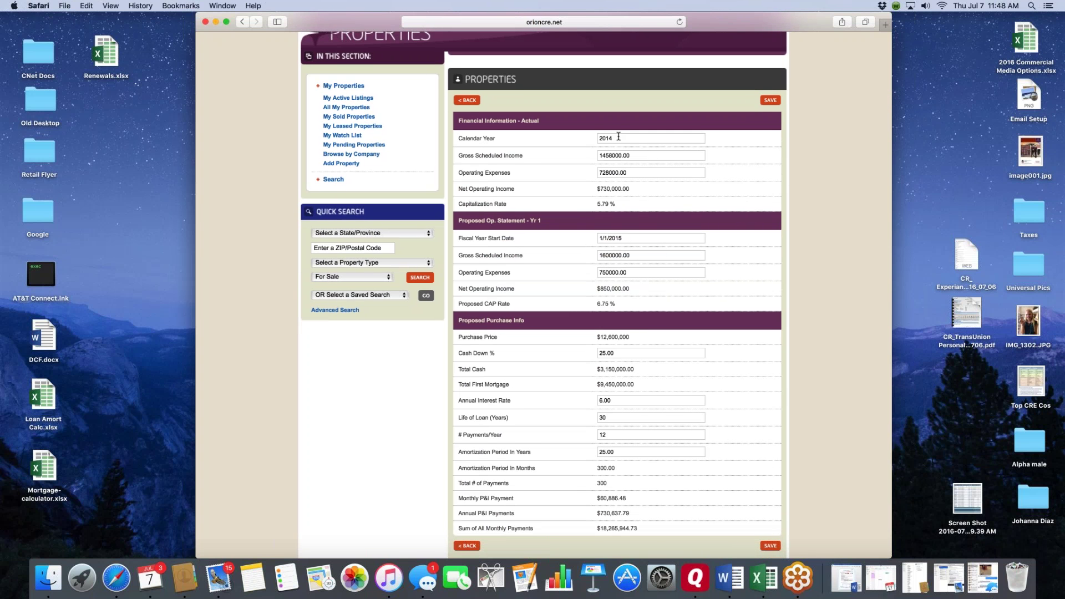
scroll(619, 139, "down", 1)
scroll(630, 153, "down", 1)
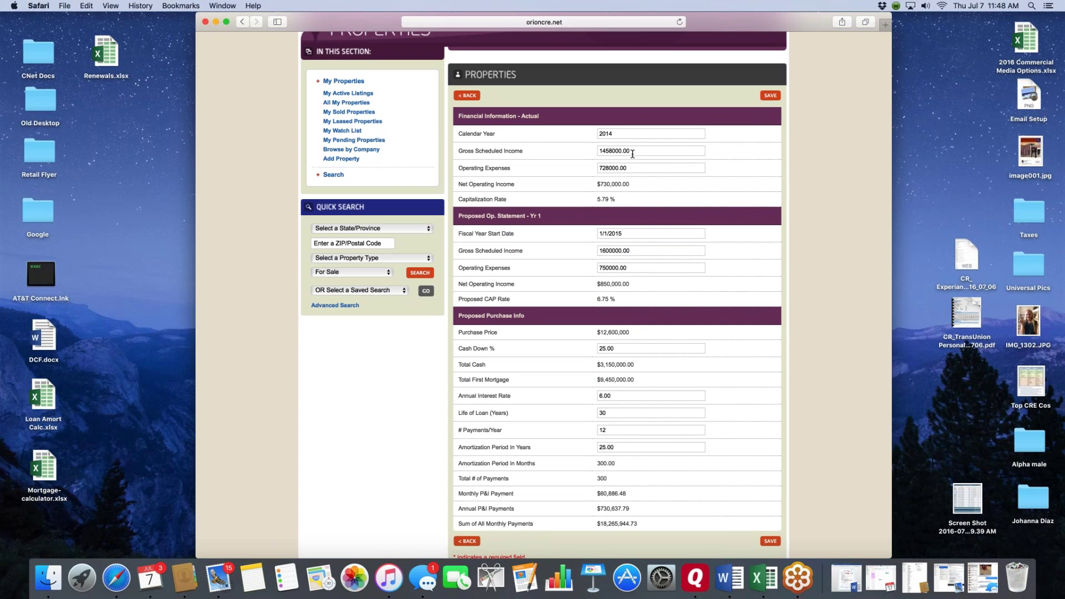
scroll(633, 188, "down", 2)
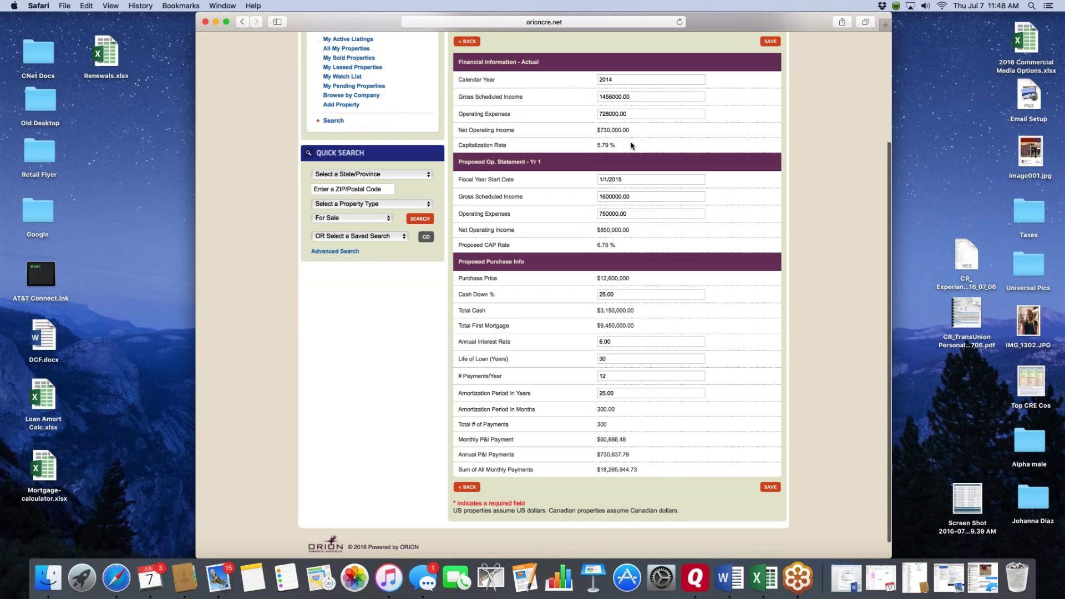
scroll(631, 146, "down", 1)
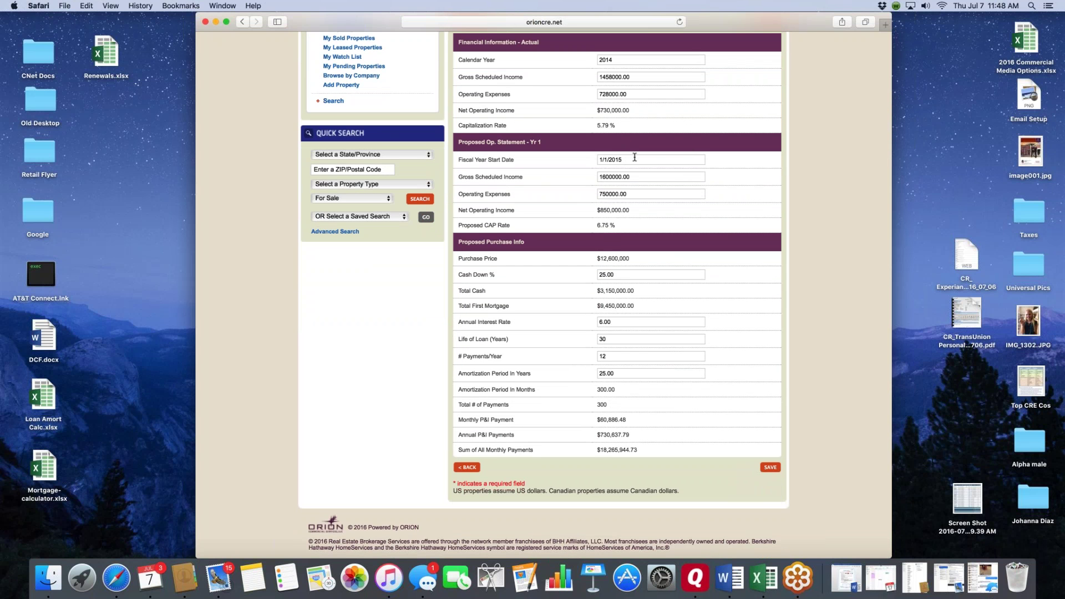
scroll(634, 176, "down", 2)
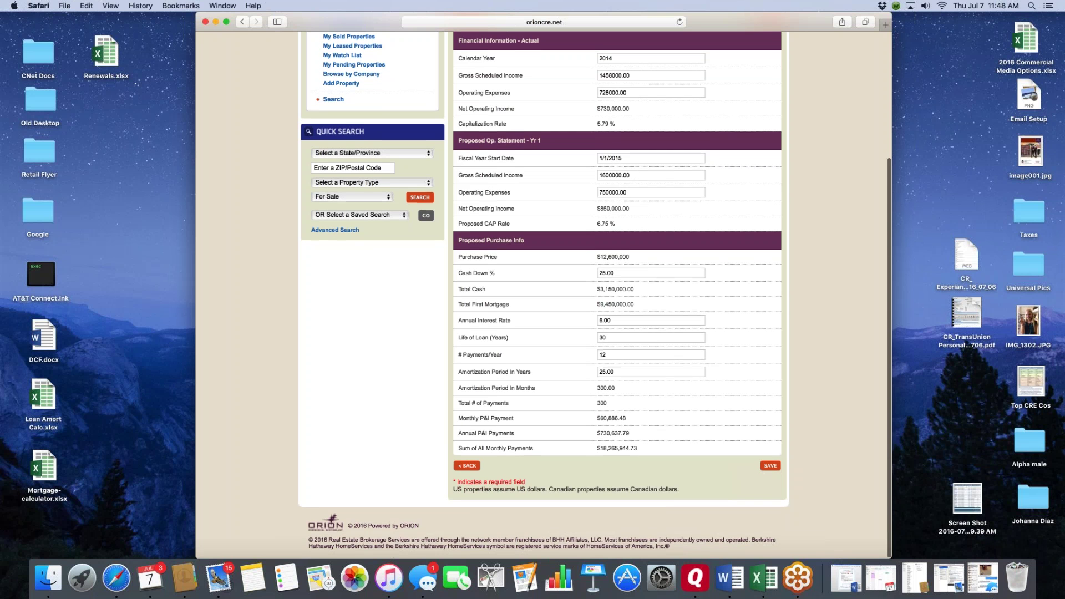
scroll(610, 216, "down", 2)
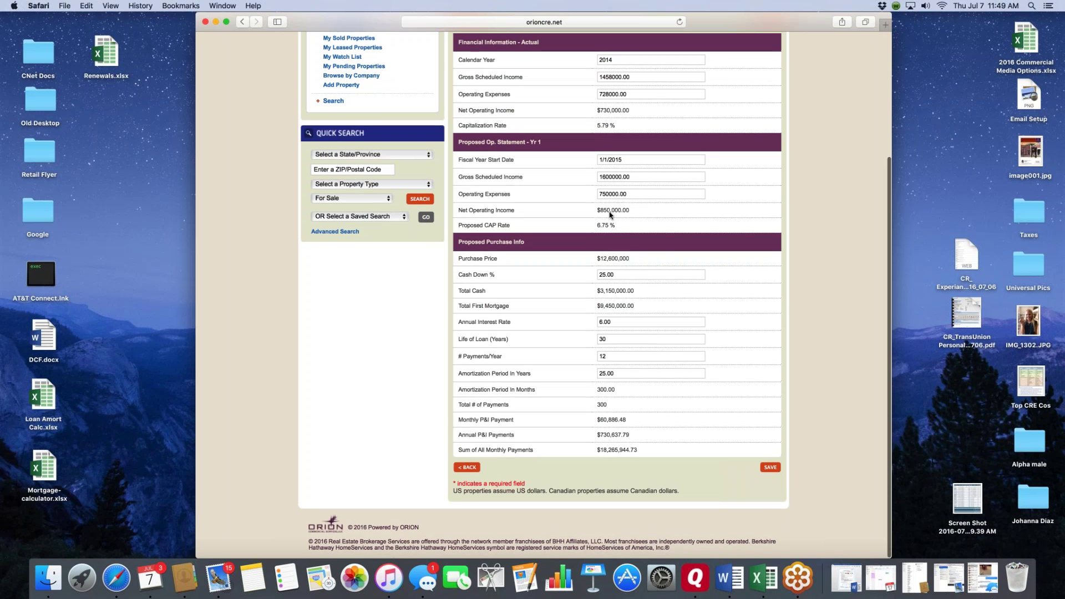
scroll(712, 232, "down", 2)
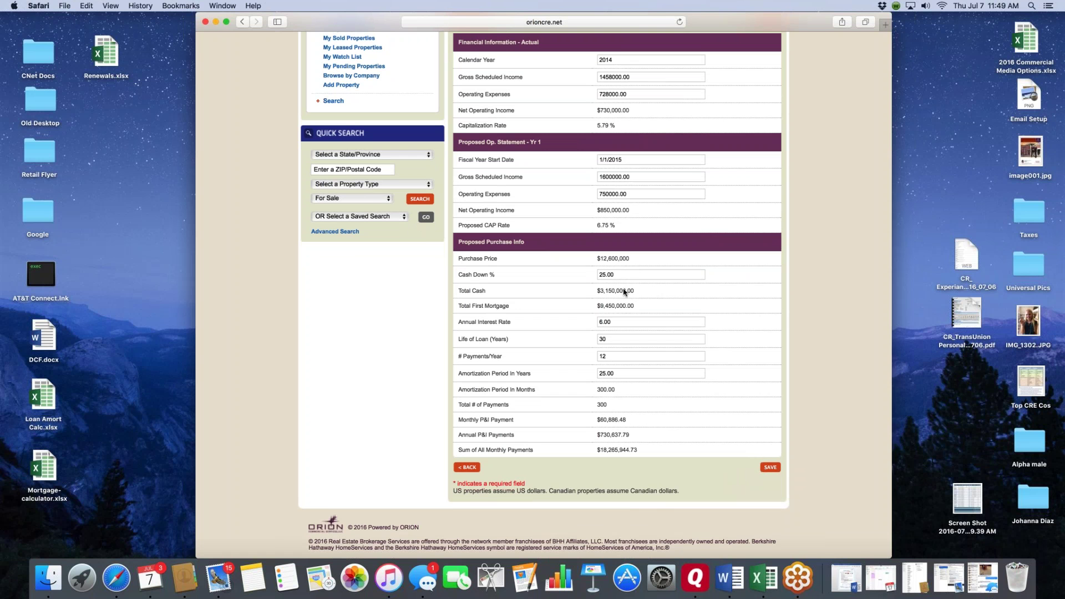
scroll(672, 301, "down", 1)
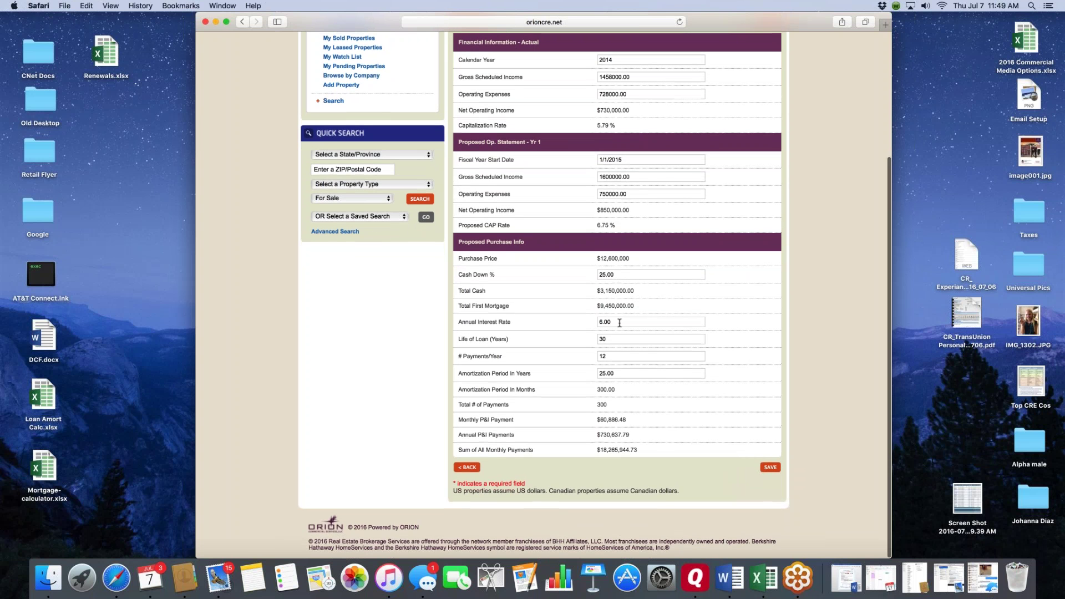
- Check the 6.00% annual interest rate on the $9,450,000.00 mortgage and save the financials
left_click(620, 323)
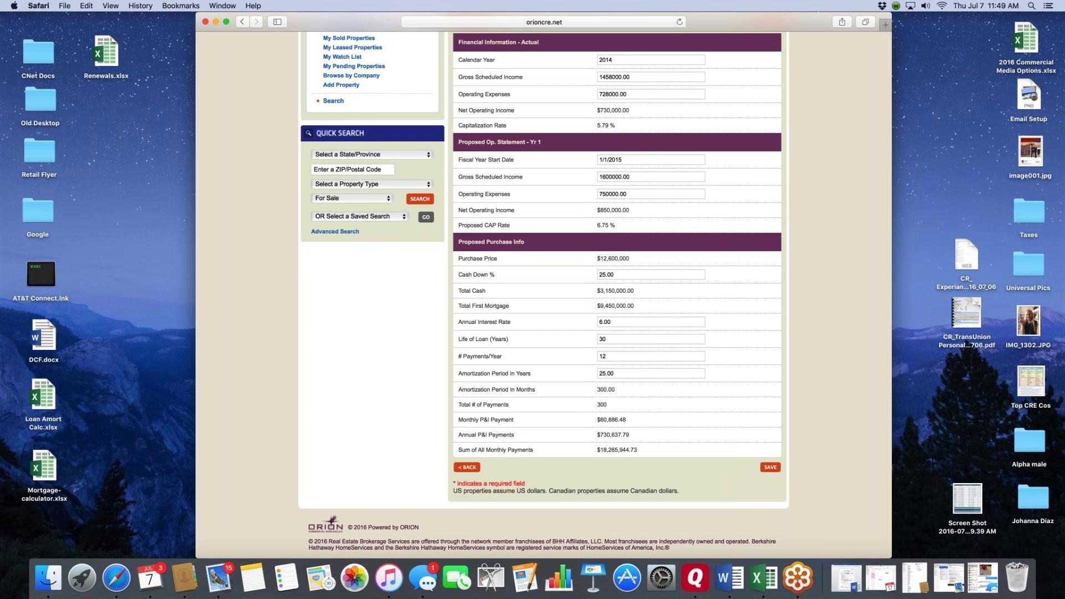
scroll(561, 431, "down", 1)
scroll(698, 428, "up", 1)
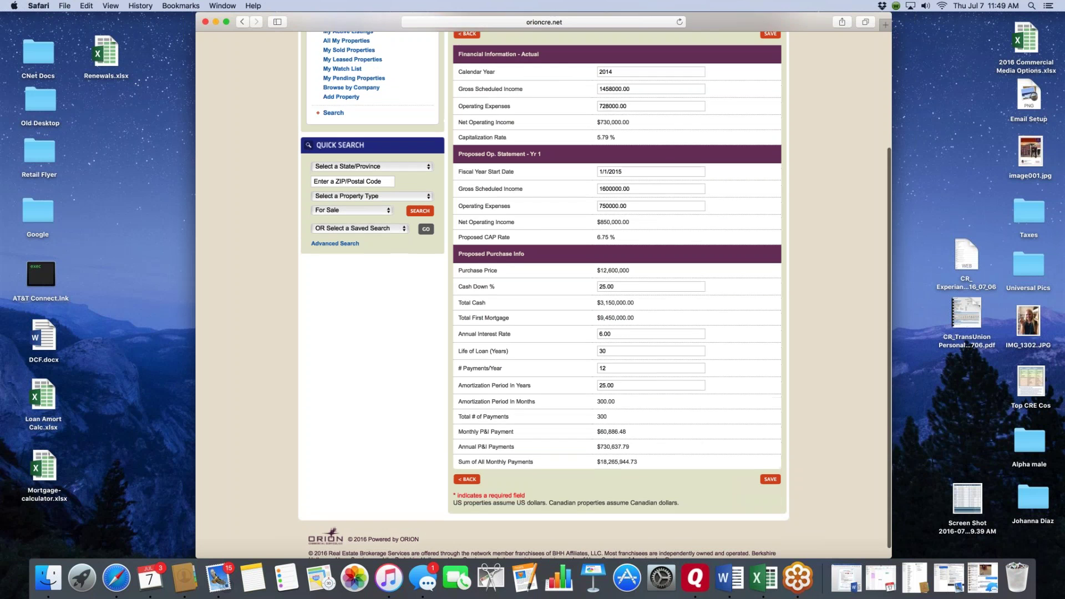
scroll(681, 399, "up", 5)
scroll(681, 398, "down", 10)
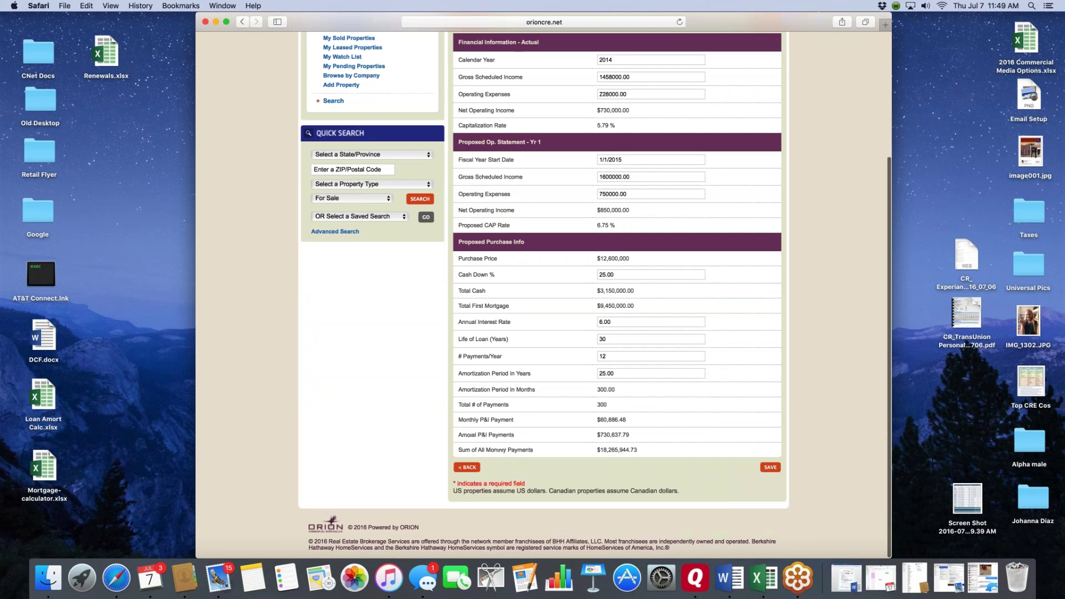
scroll(680, 398, "up", 10)
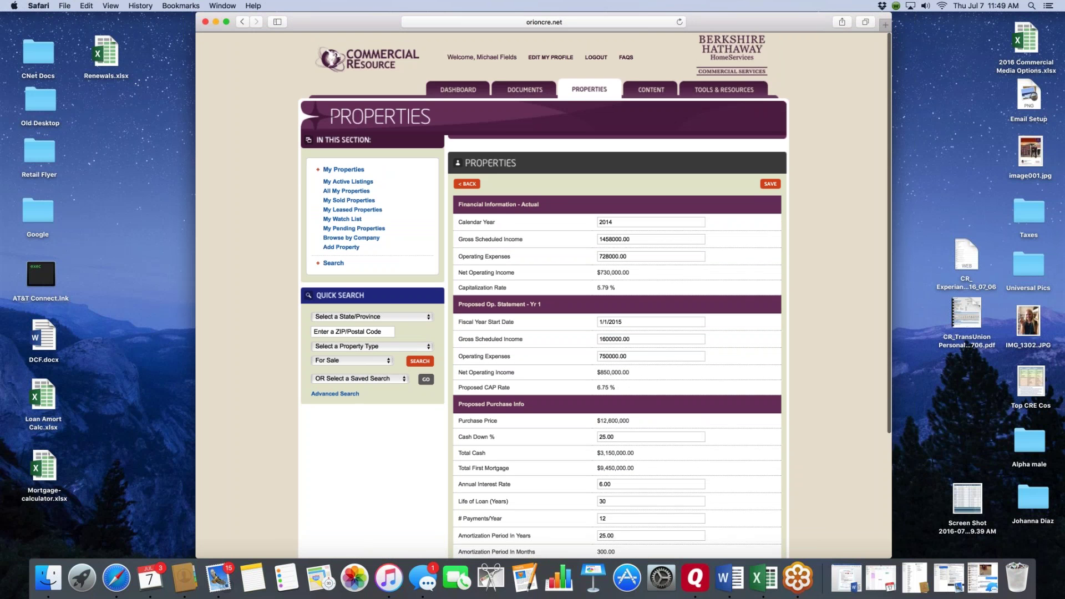
left_click(770, 185)
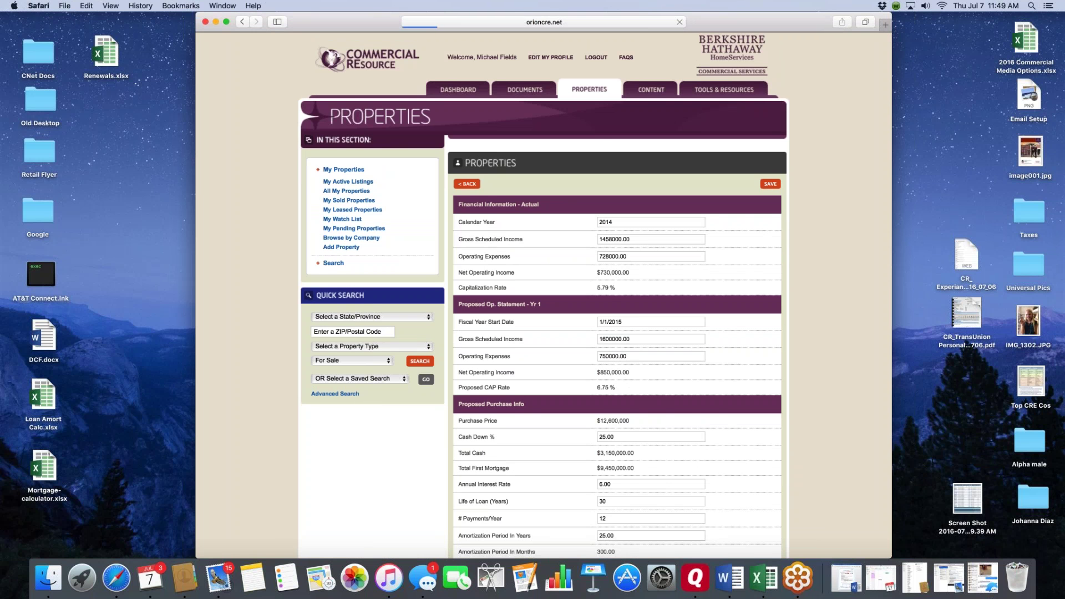
- Open the Sample Investment Office public listing, with its $12,600,000 asking price, in a new tab
scroll(830, 237, "down", 3)
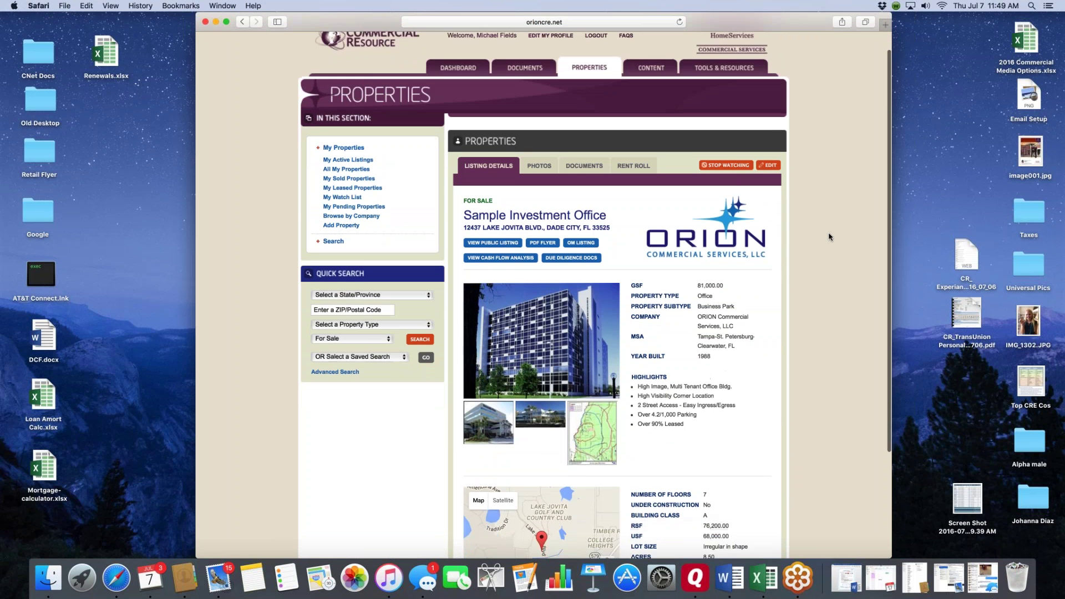
scroll(830, 237, "down", 1)
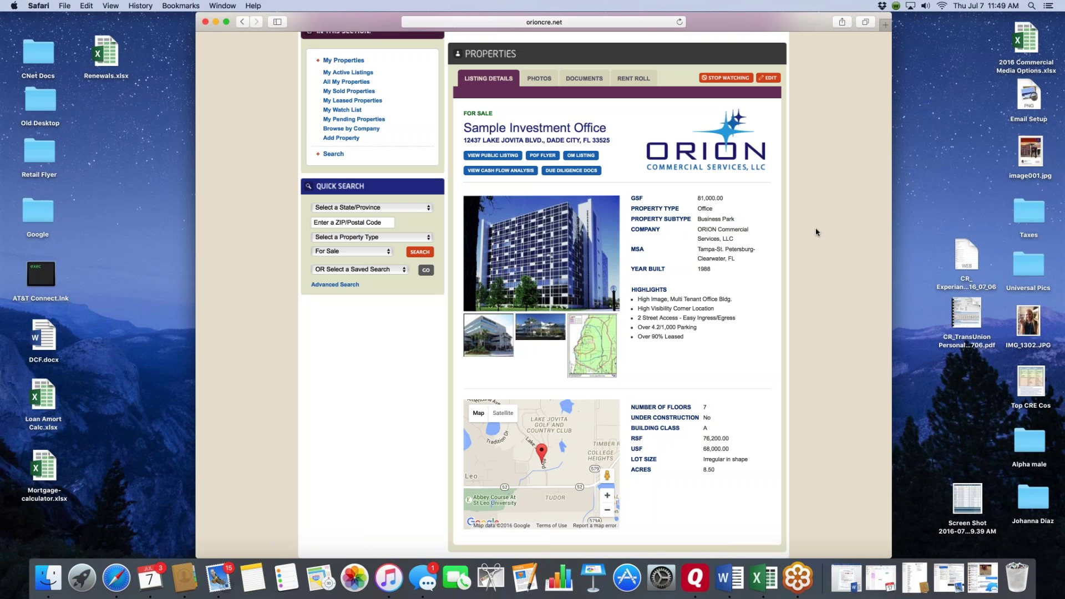
left_click(481, 155)
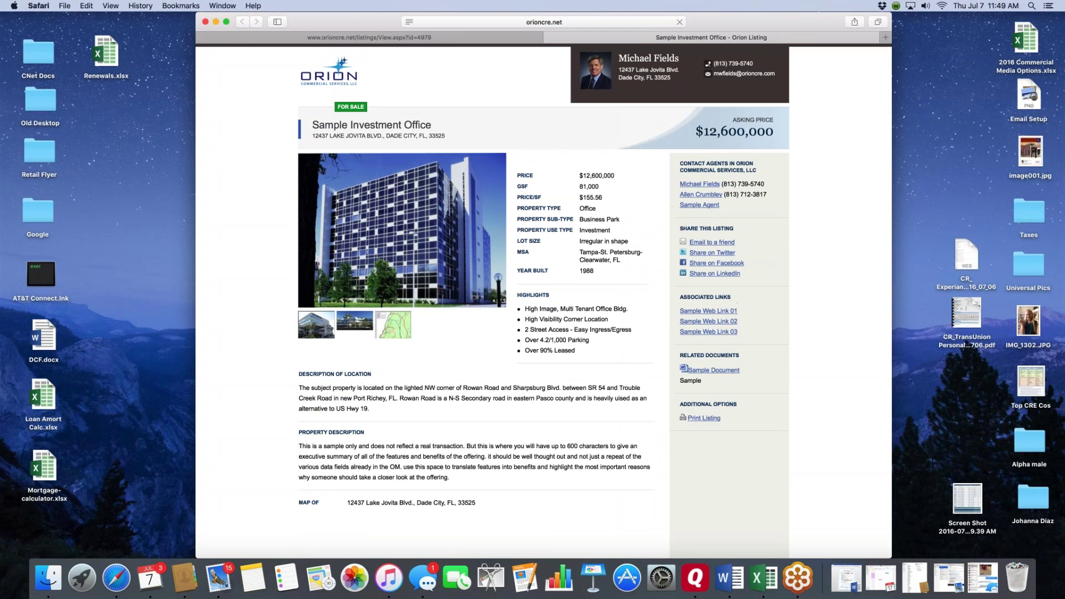
- Scan the public listing and open Sample Web Link 01, the Fowler-to-SR56 video
scroll(512, 269, "down", 10)
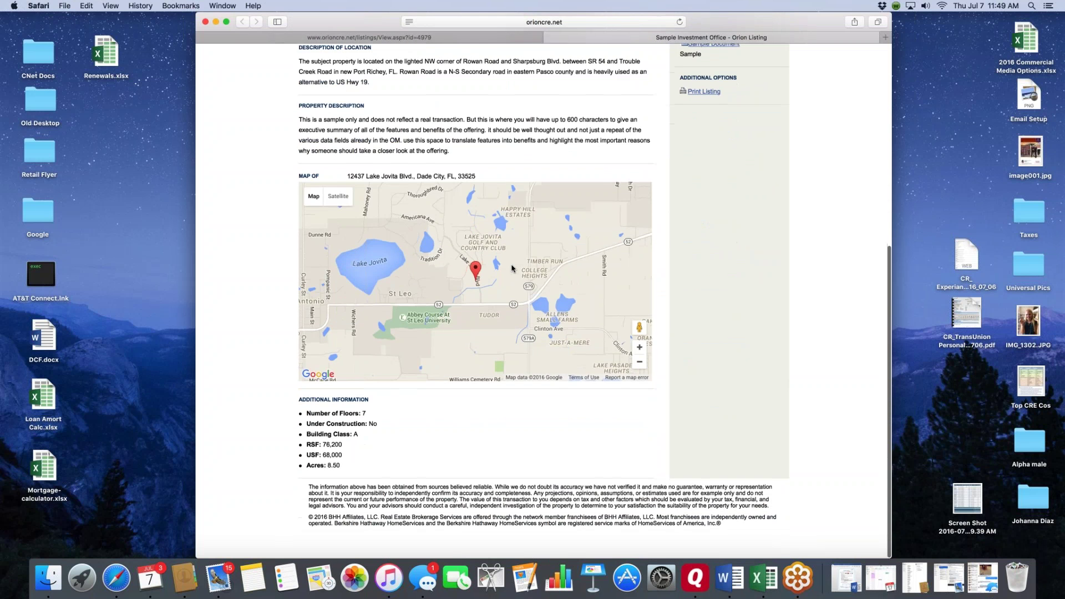
scroll(511, 268, "up", 10)
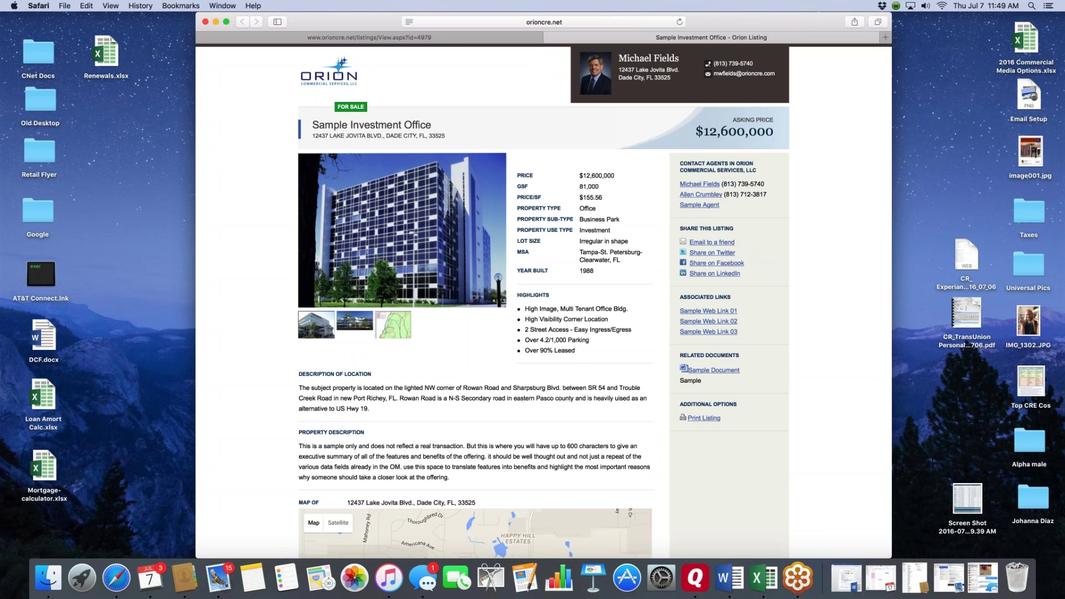
left_click(708, 311)
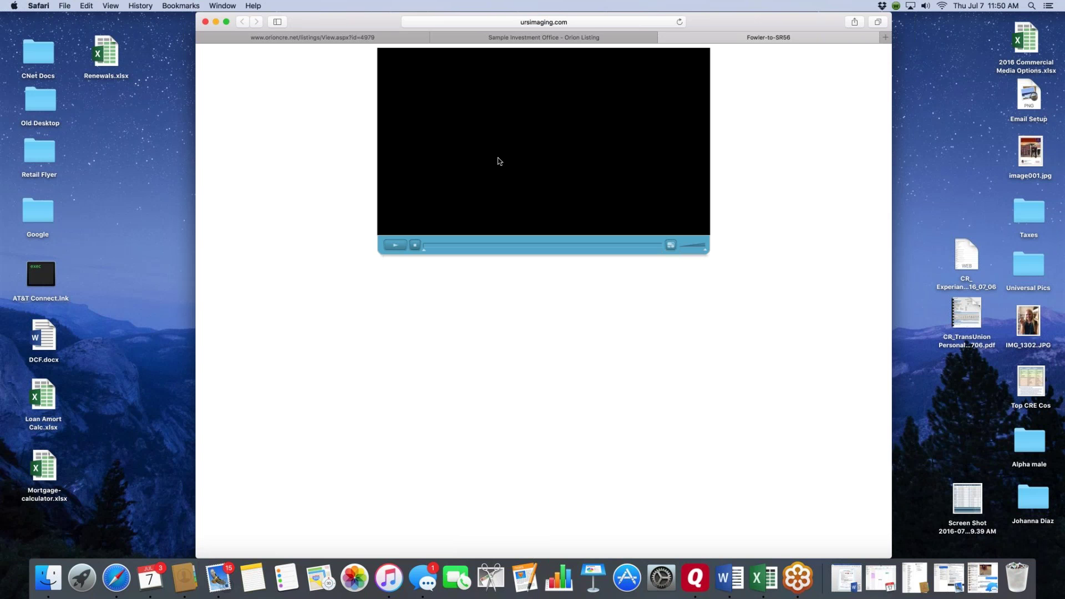
- Play the Fowler-to-SR56 video, then close its tab and the public listing tab
left_click(395, 248)
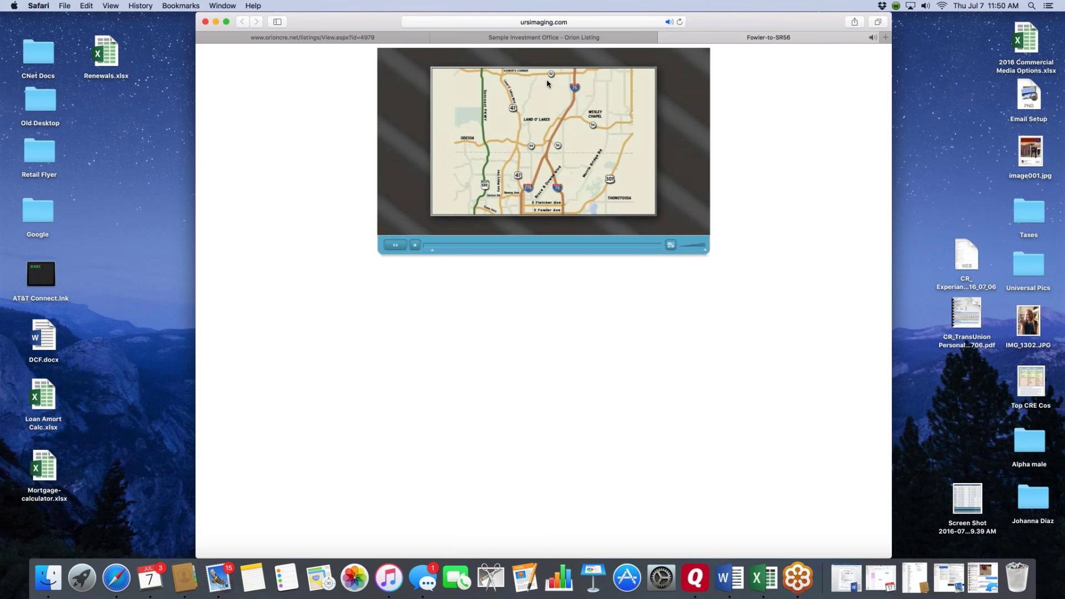
left_click(664, 37)
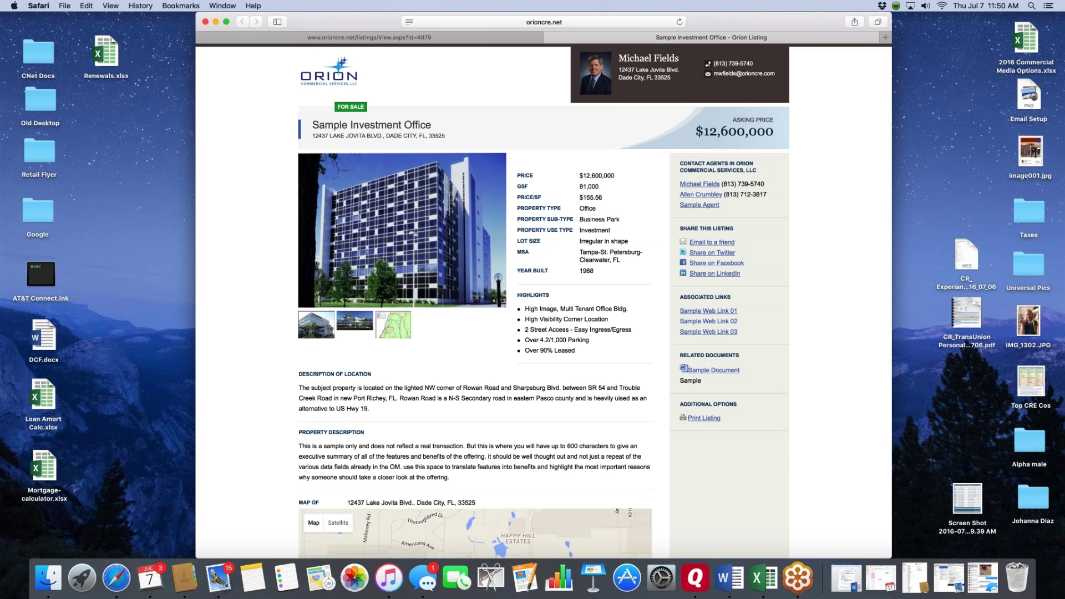
scroll(544, 300, "down", 5)
scroll(595, 298, "down", 1)
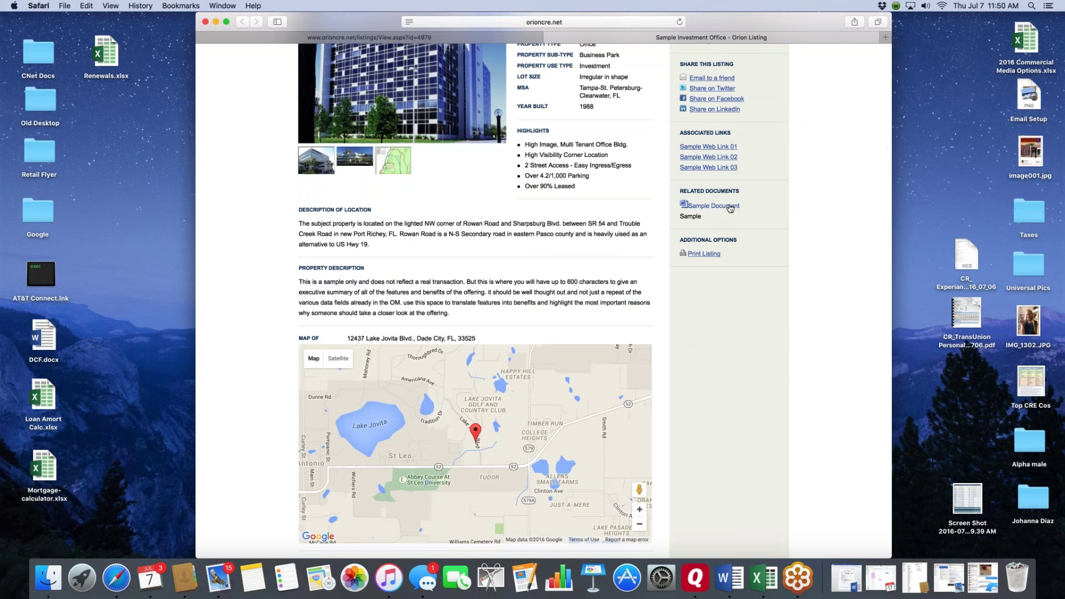
scroll(730, 208, "up", 5)
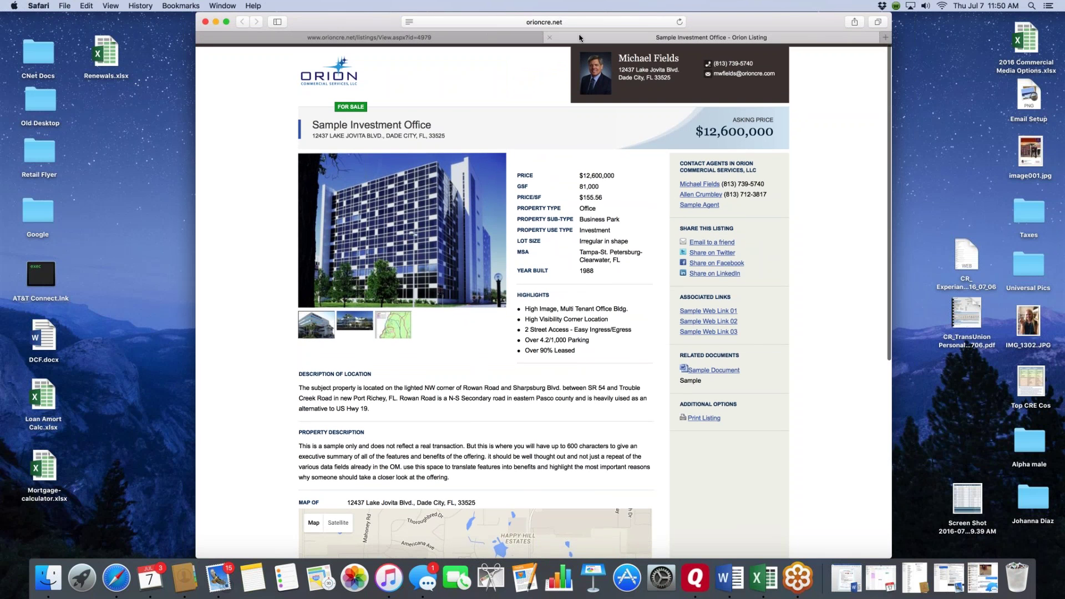
left_click(550, 37)
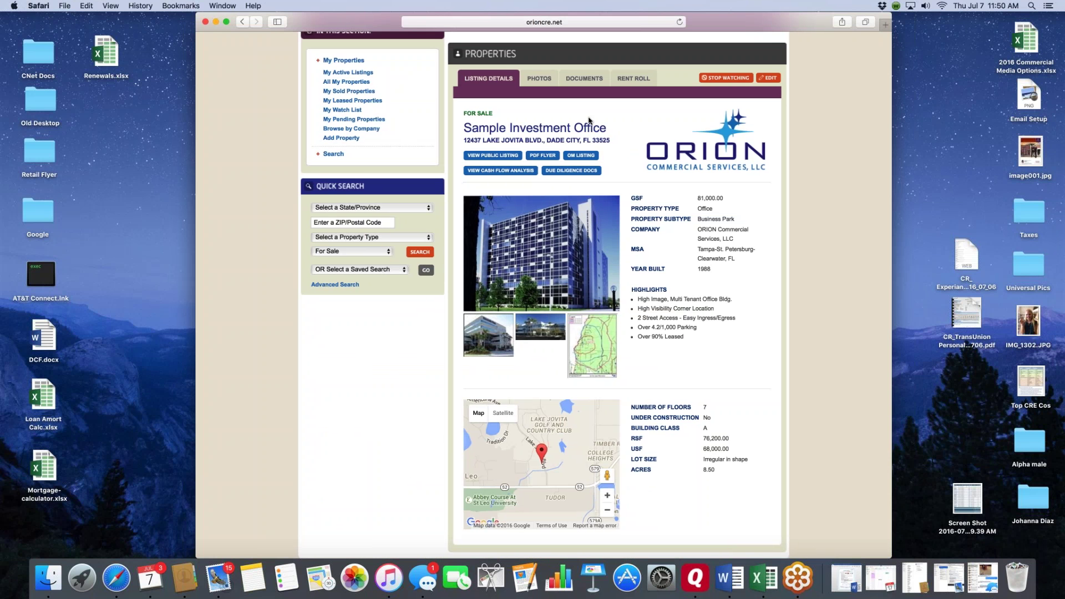
- Show the listing photos, start a Photo-category upload, then cancel it without choosing a file
left_click(541, 79)
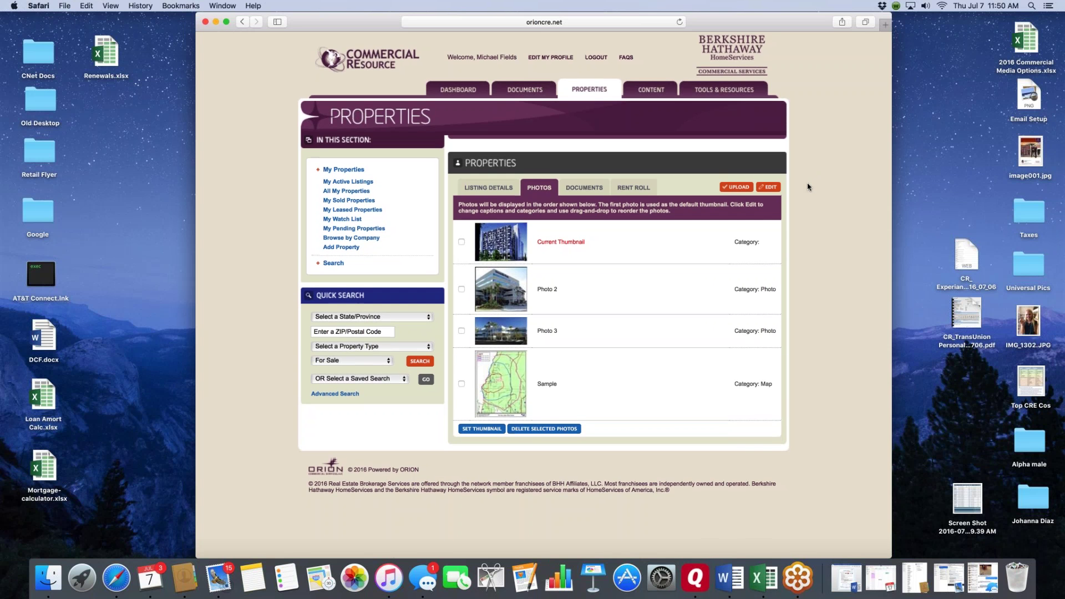
left_click(740, 188)
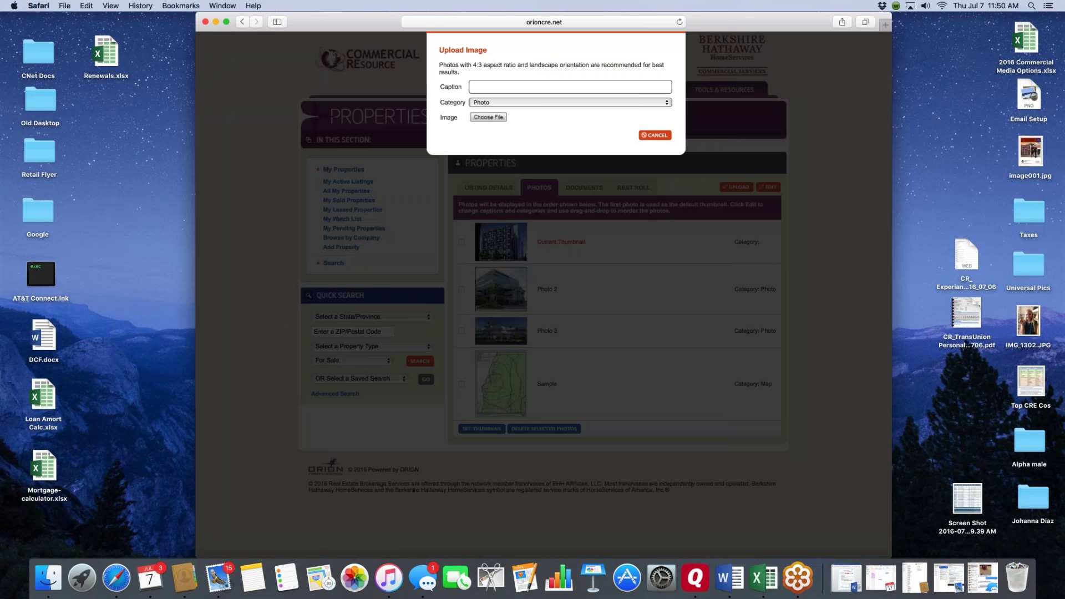
left_click(668, 103)
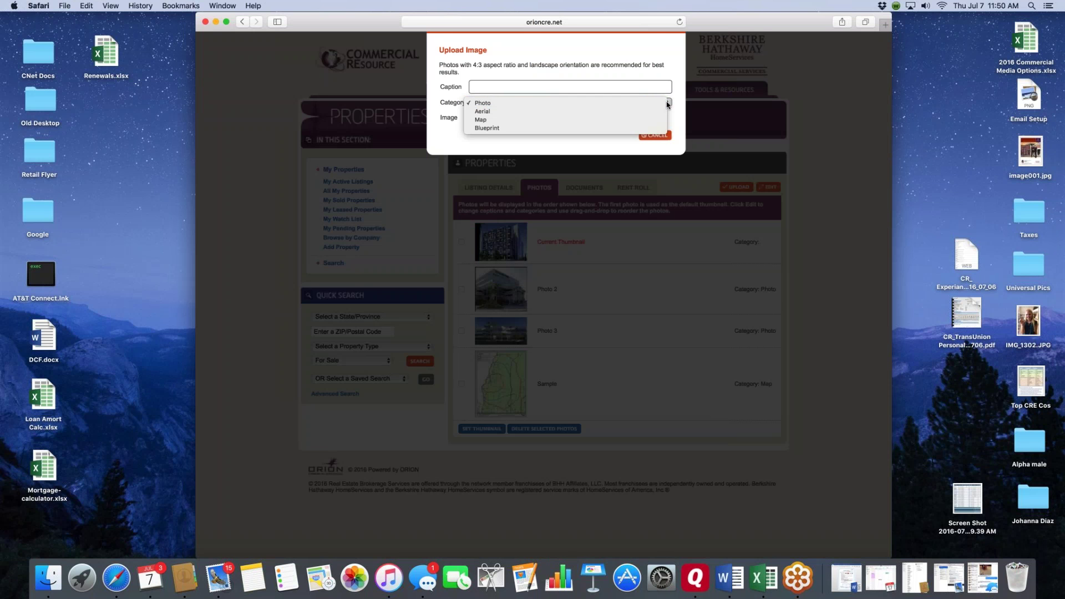
left_click(667, 104)
left_click(485, 118)
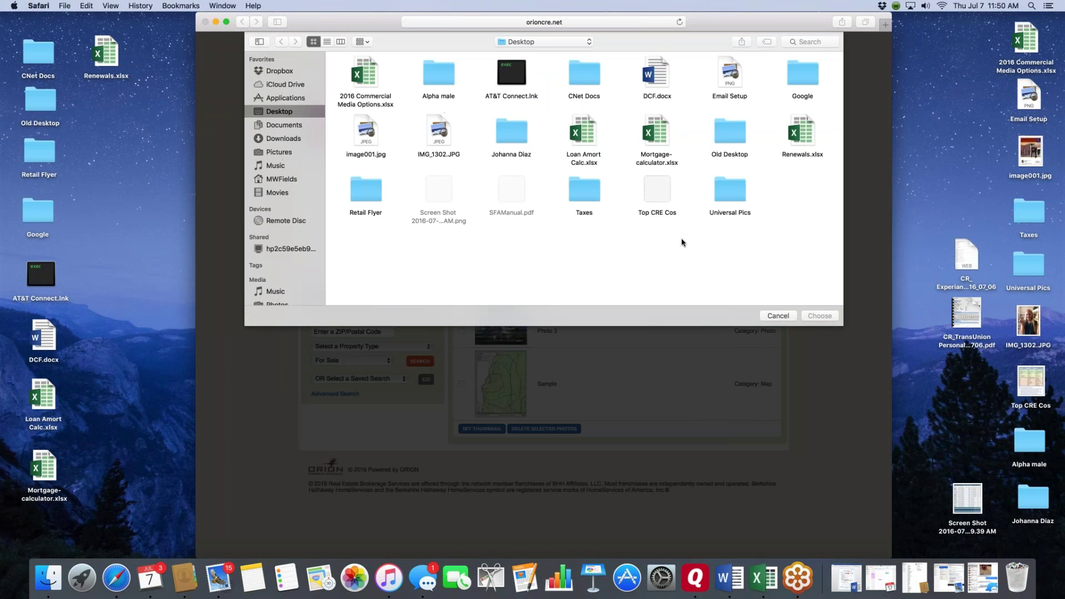
left_click(778, 316)
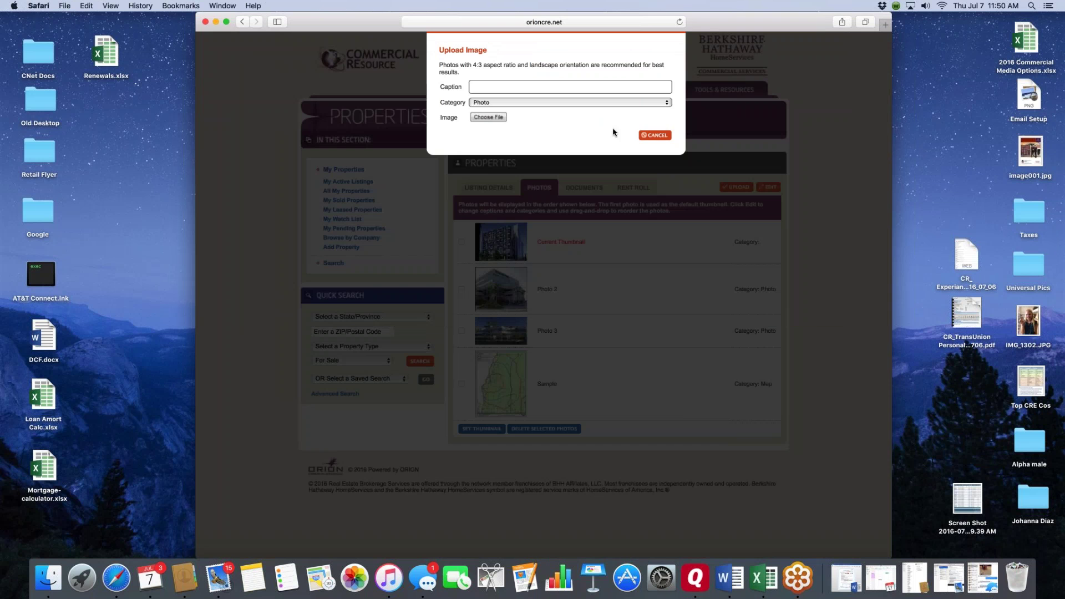
left_click(655, 136)
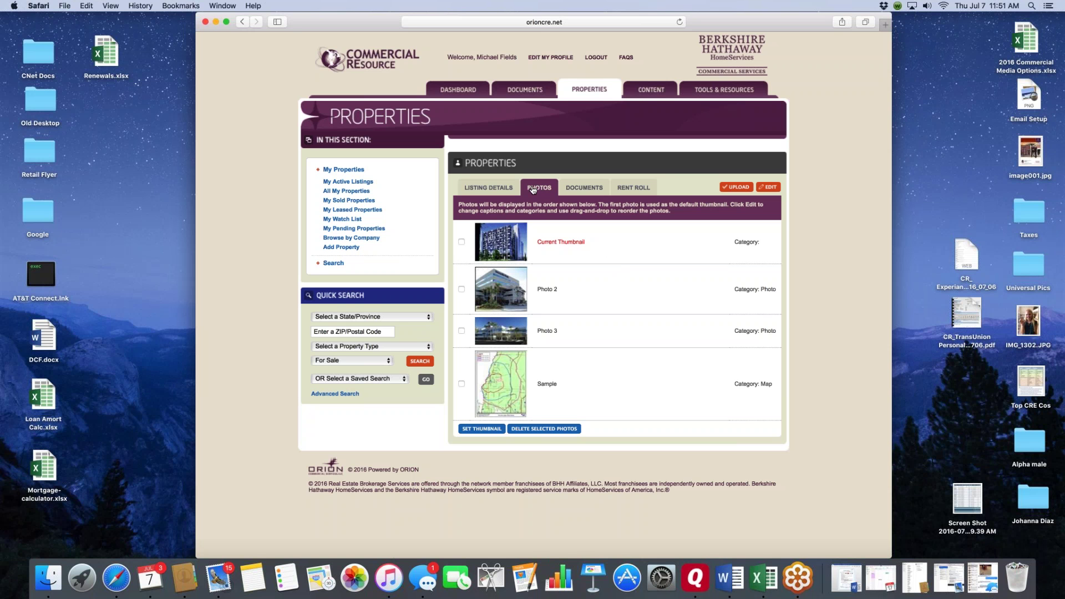
- Enter photo editing and tick the photo rows' selection boxes
left_click(770, 187)
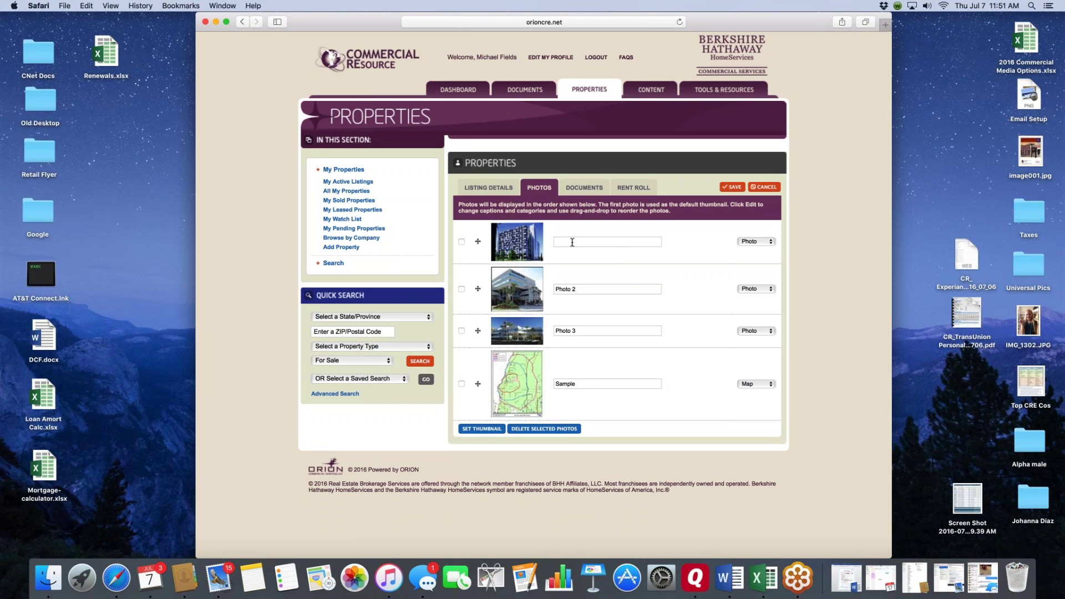
left_click(462, 242)
left_click(462, 289)
left_click(461, 242)
left_click(353, 331)
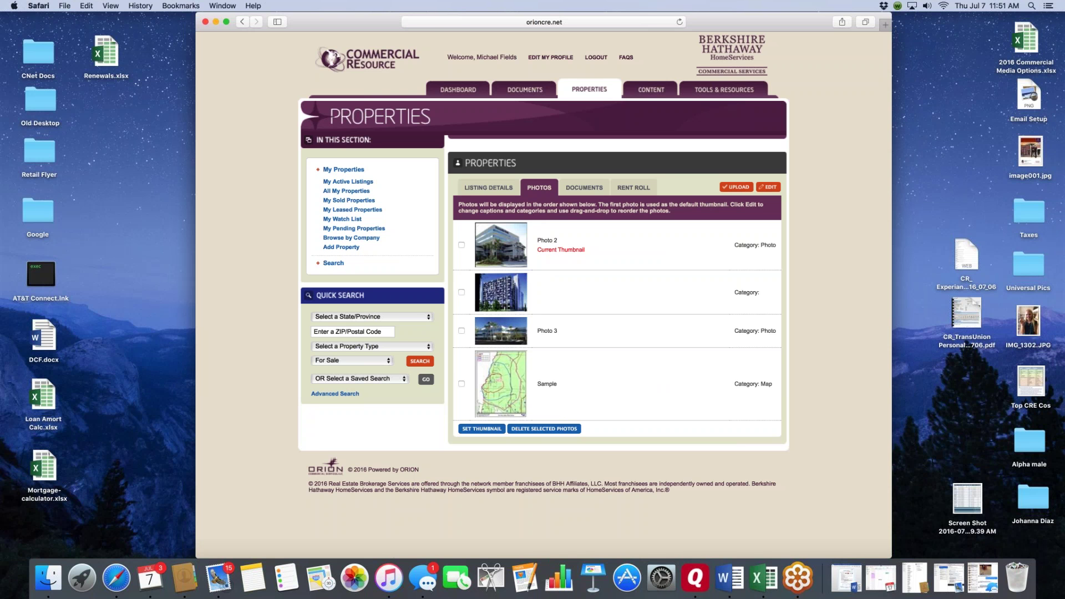
- Drag Photo 2 and Photo 3 to the top of the photo order and save
left_click(768, 187)
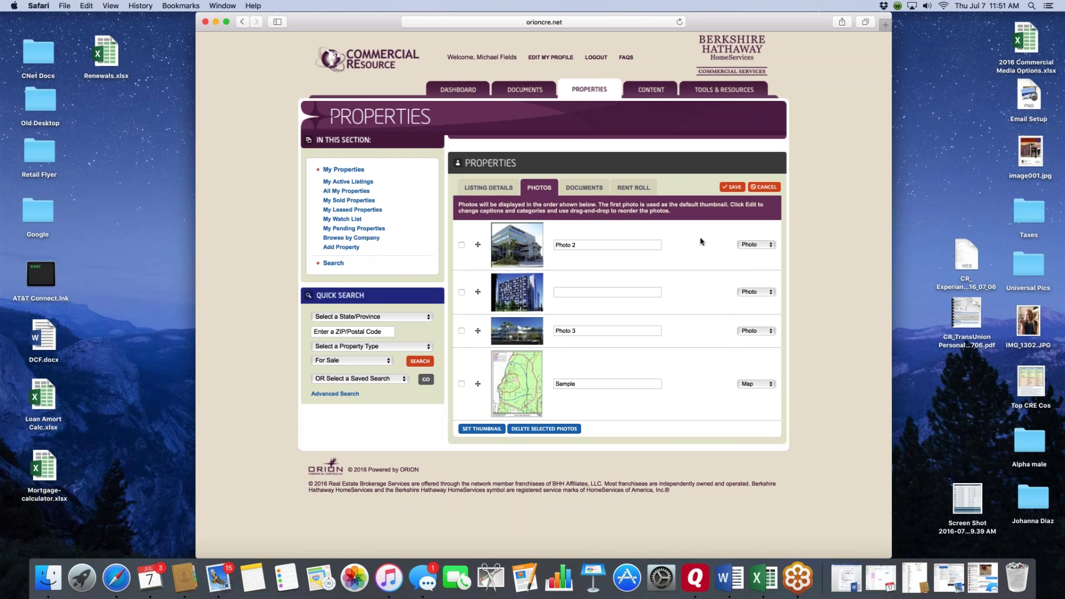
mouse_move(702, 256)
left_mouse_down()
mouse_move(692, 333)
mouse_move(692, 235)
mouse_move(688, 244)
left_mouse_up()
left_click_drag(686, 323, 676, 293)
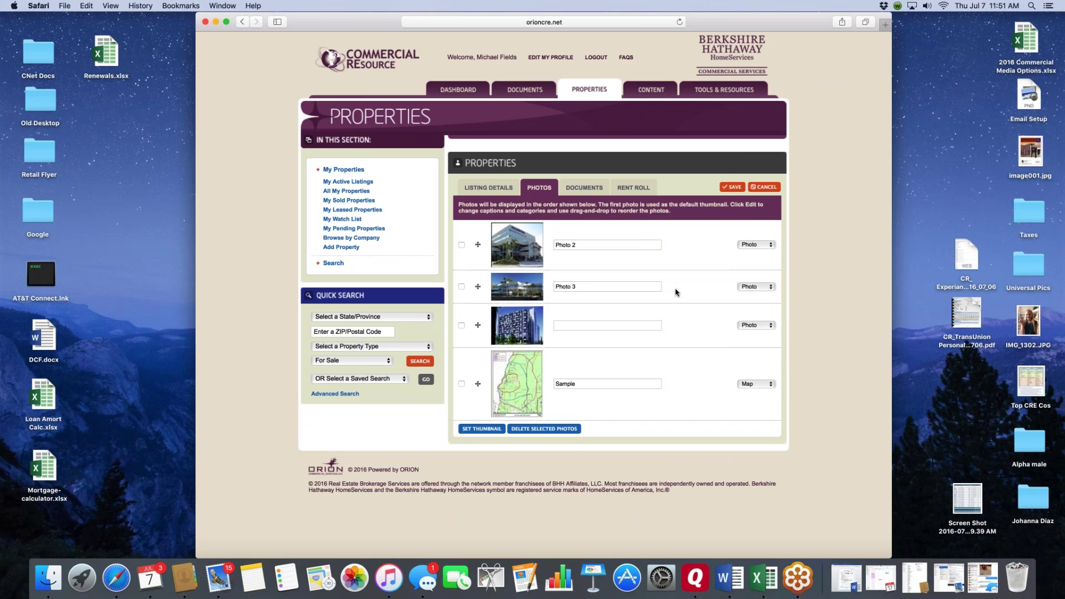
left_click(731, 188)
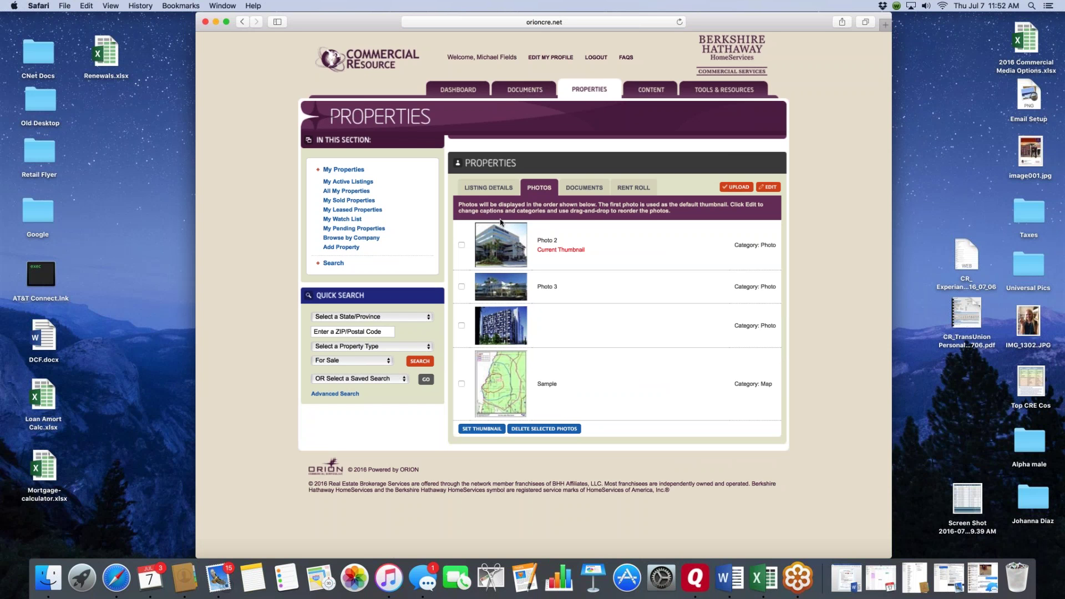
- Review the Sample Document on the Documents tab, cancel a document upload, then open Rent Roll
left_click(587, 188)
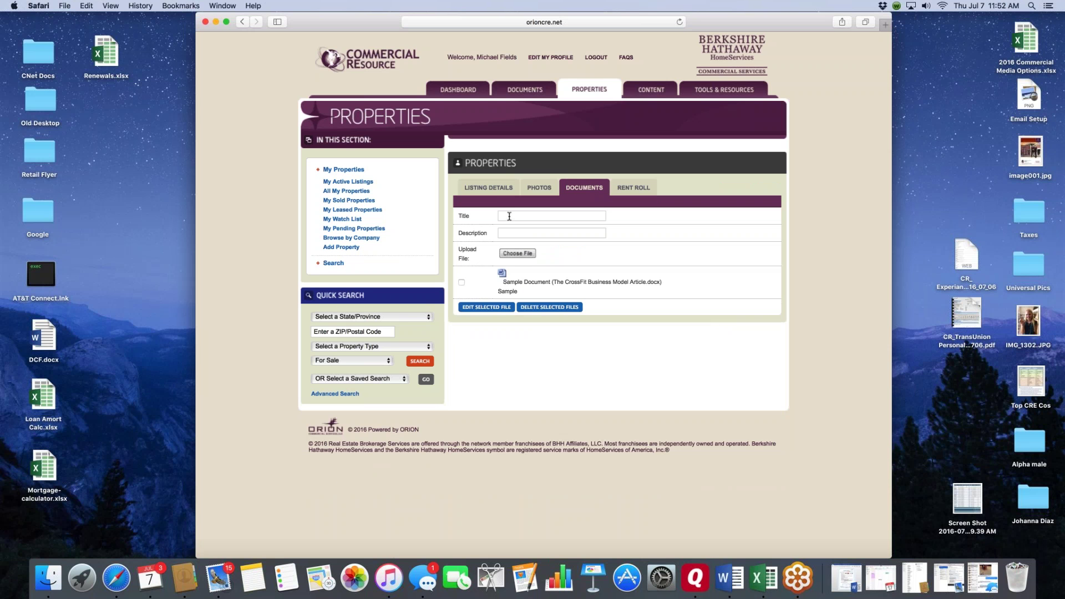
left_click(515, 254)
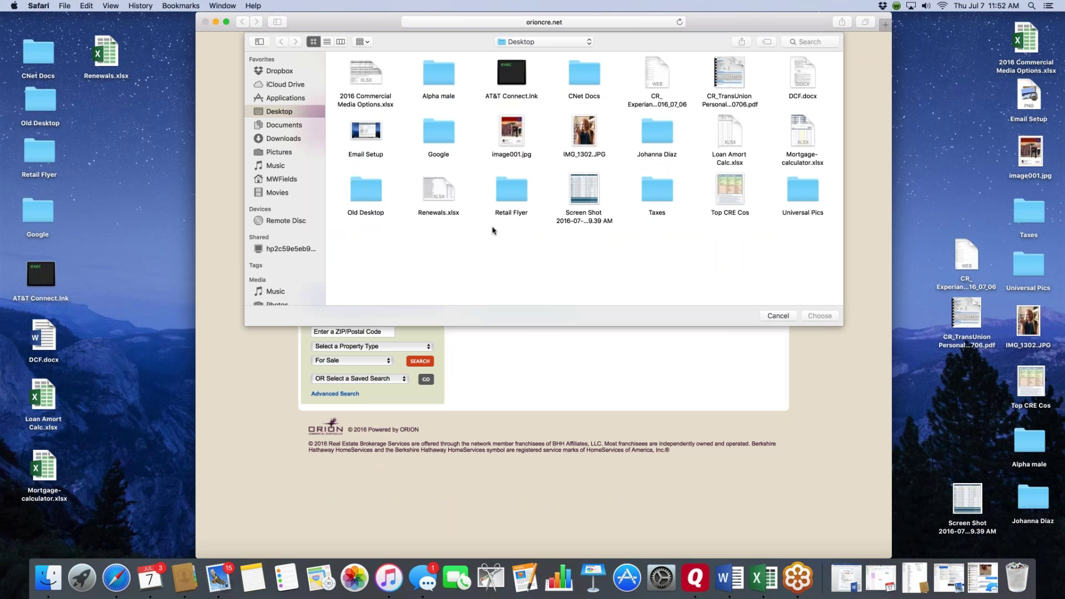
left_click(779, 316)
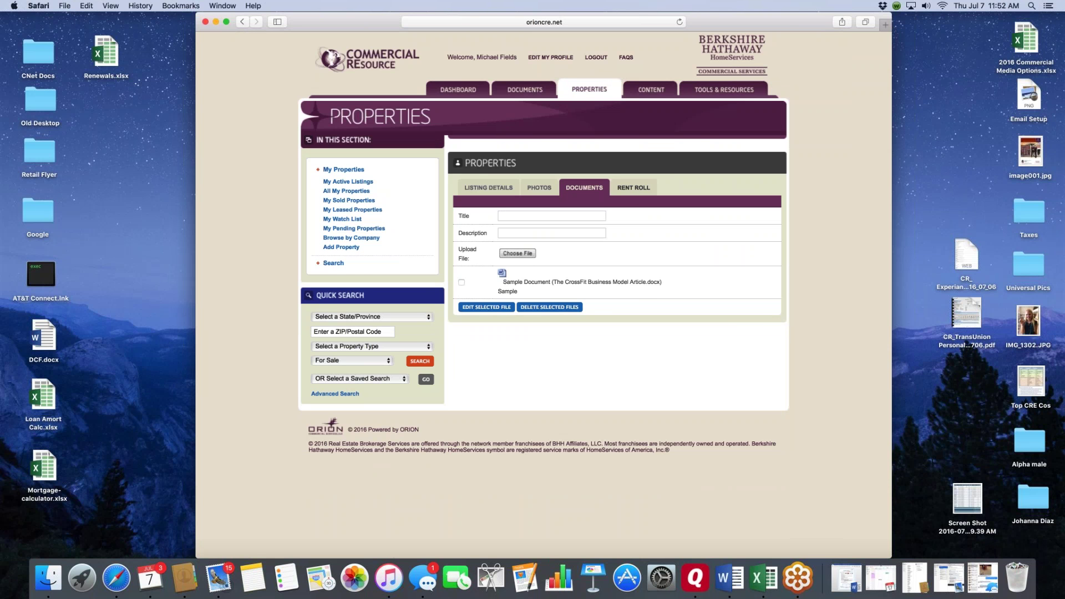
left_click(633, 187)
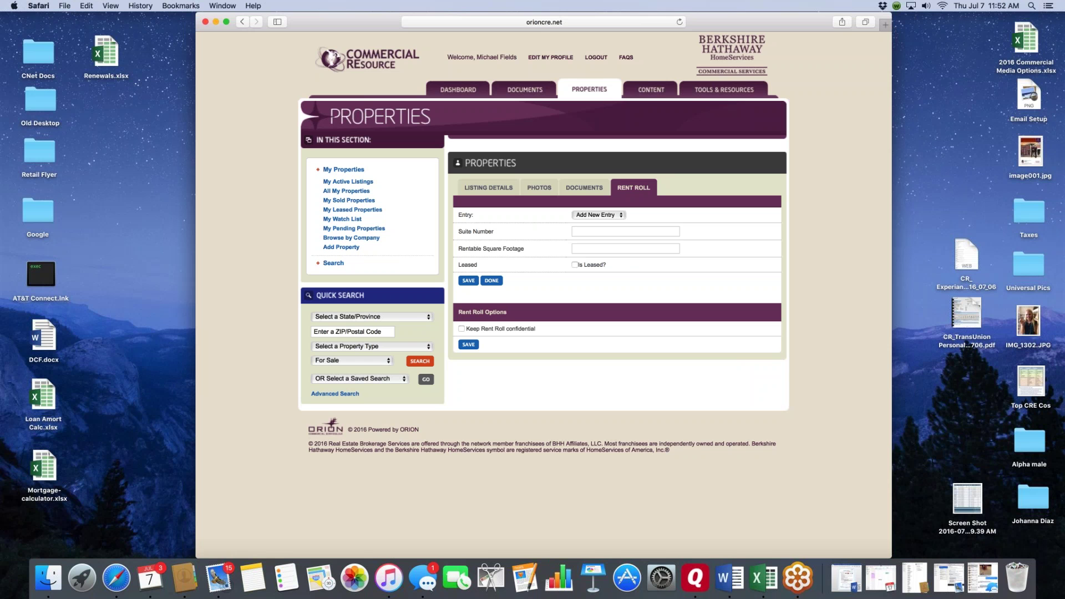
- Add a new rent roll entry for suite 800 with 4000 rentable square feet, marked Leased
left_click(622, 216)
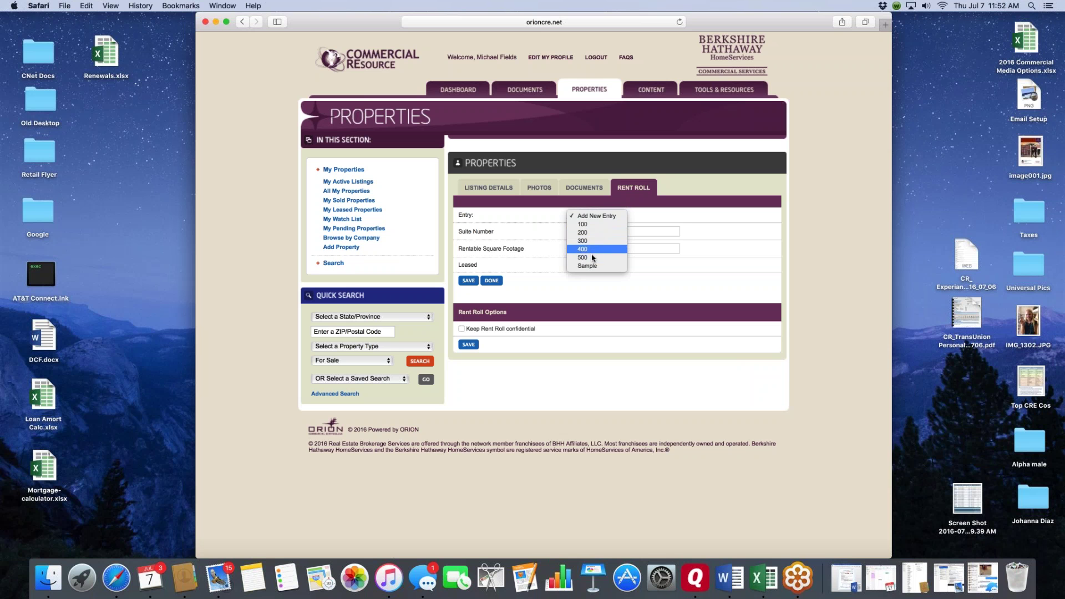
left_click(609, 217)
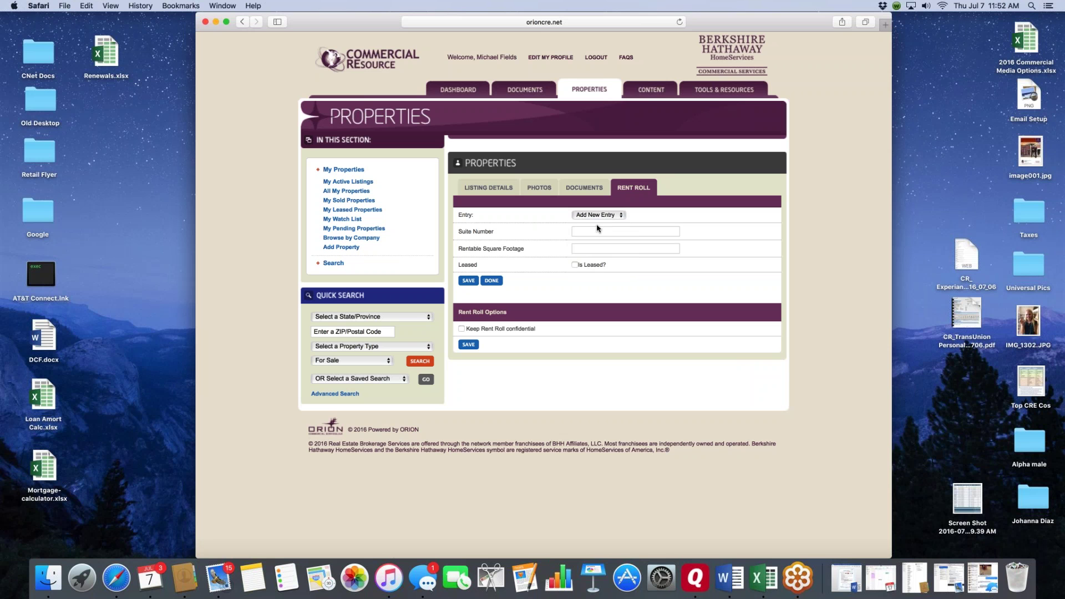
left_click(600, 230)
type("800")
key("Tab")
type("4000")
key("super+l")
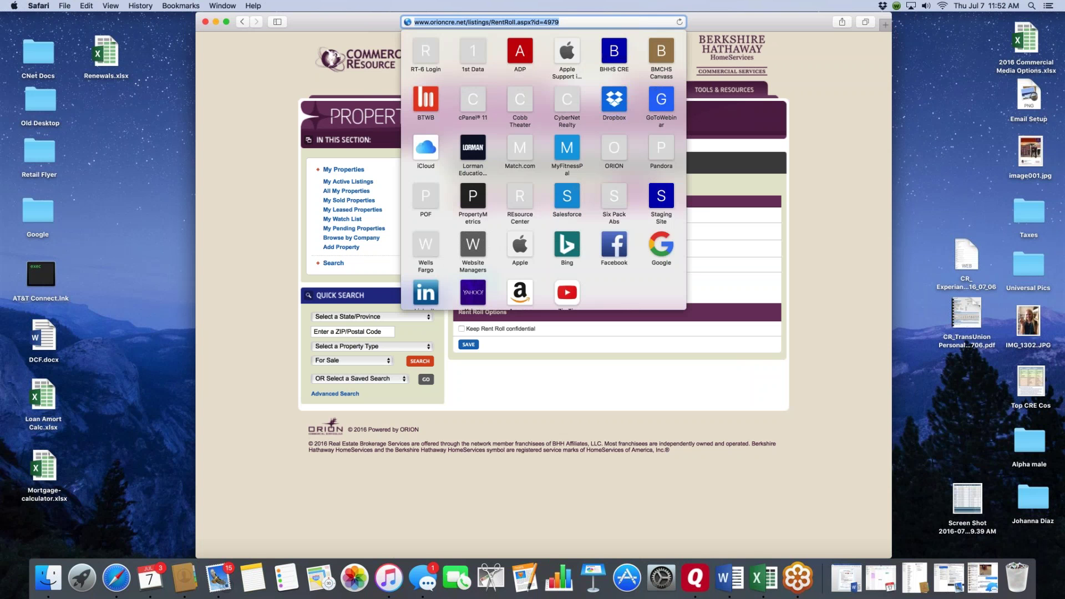
left_click(732, 265)
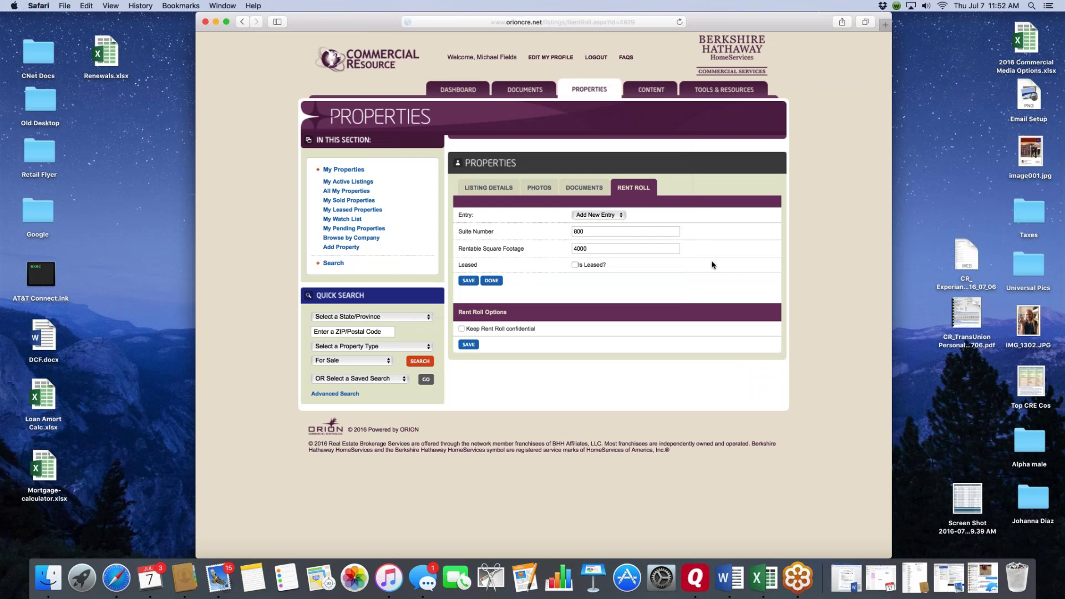
left_click(575, 265)
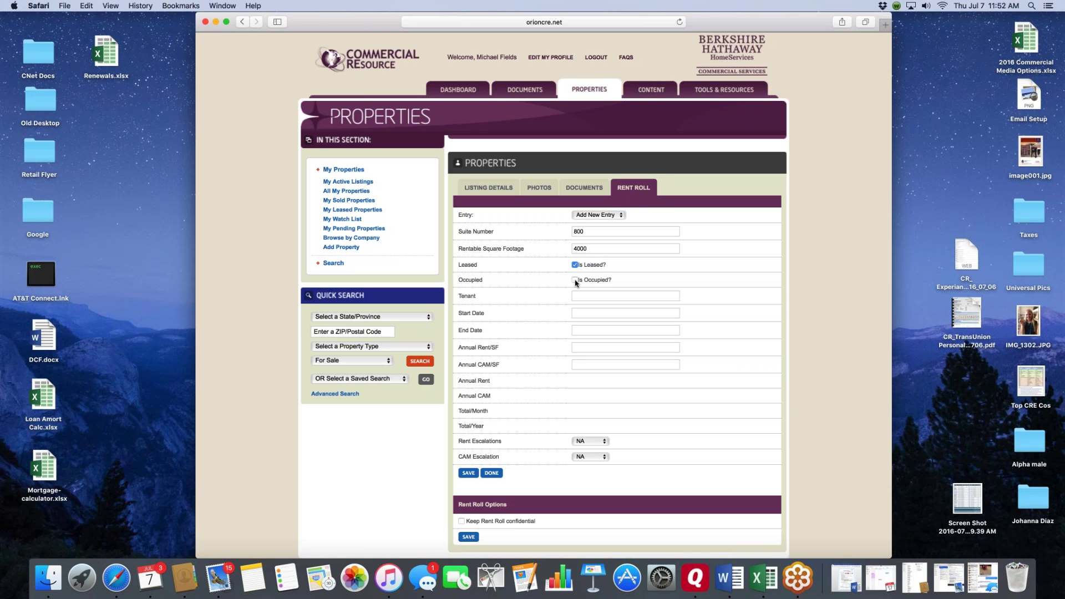
- Mark suite 800 occupied by tenant Test with a lease start date of 12/01/2015
left_click(575, 280)
left_click(586, 296)
type("Test")
key("Tab")
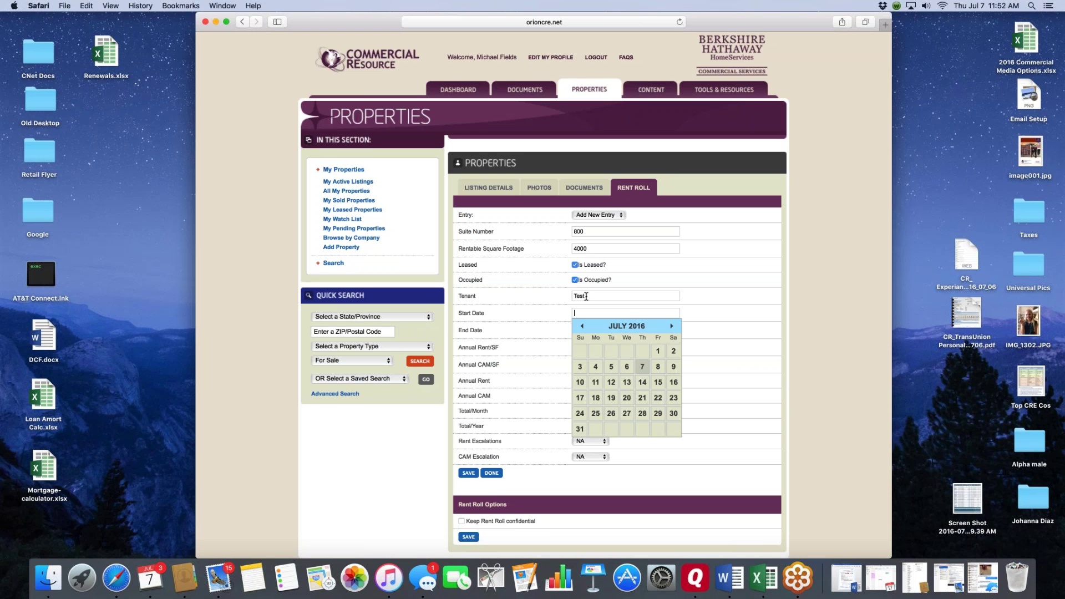
left_click(582, 326)
left_click(582, 326)
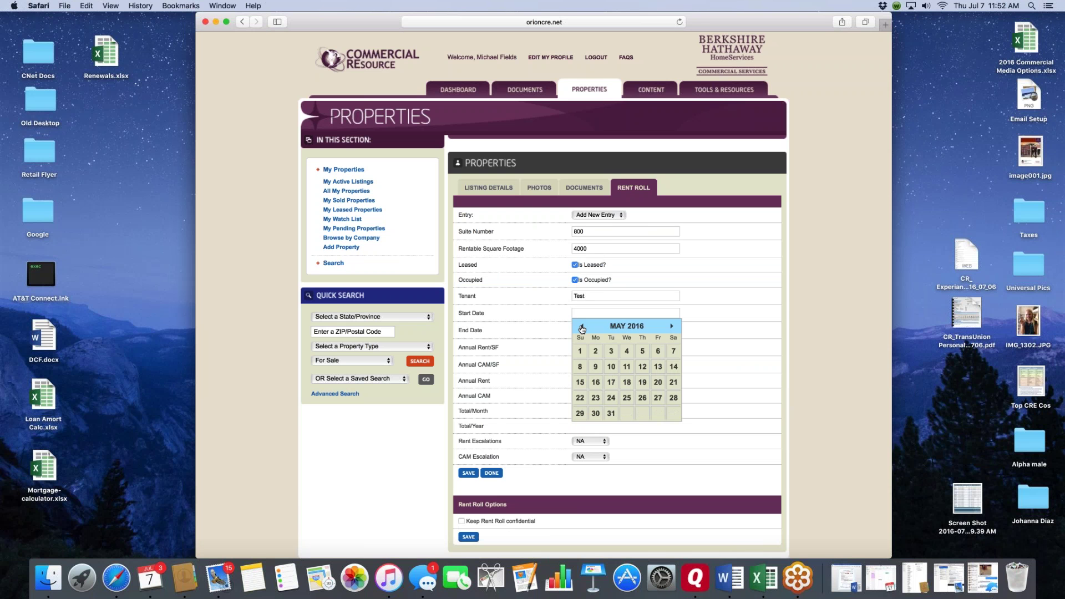
left_click(583, 326)
left_click(582, 327)
left_click(582, 327)
left_click(582, 326)
left_click(582, 327)
left_click(611, 352)
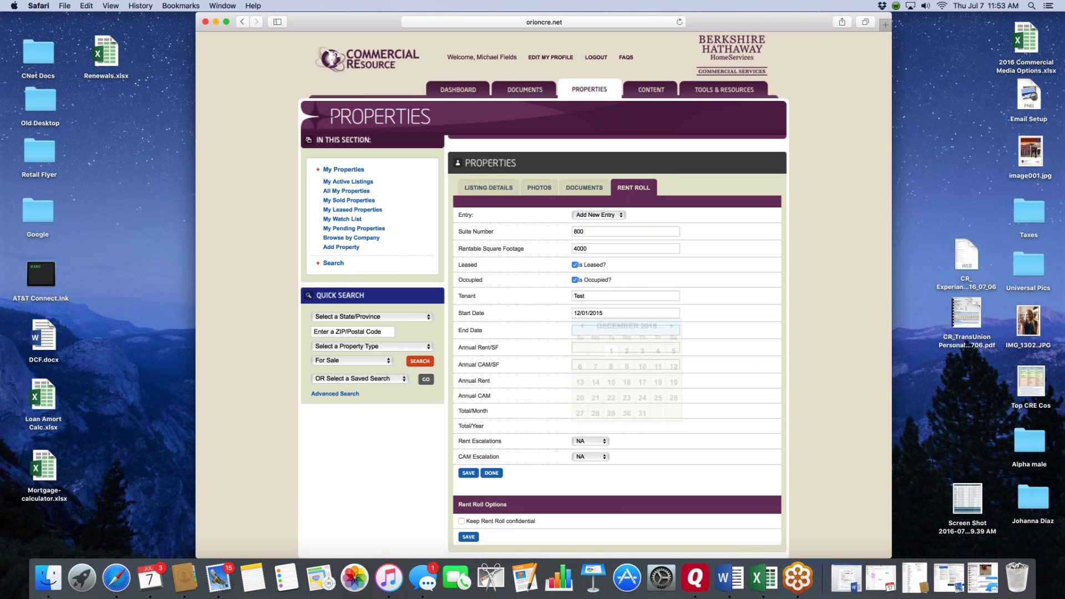
key("Tab")
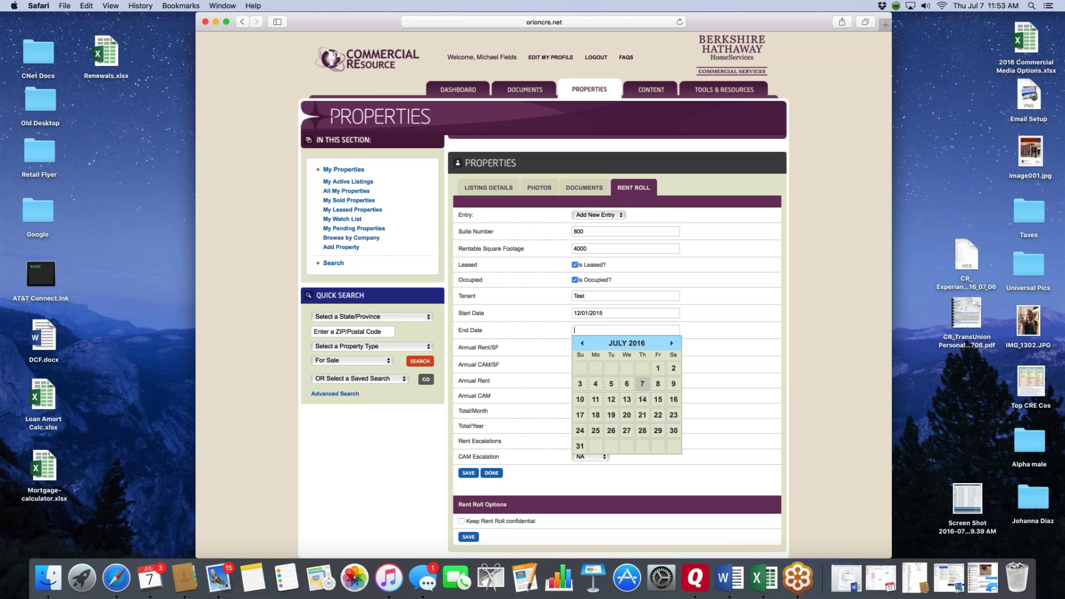
- Set the lease end date to 01/31/2018
left_click(671, 343)
double_click(672, 343)
triple_click(672, 343)
double_click(671, 343)
double_click(671, 343)
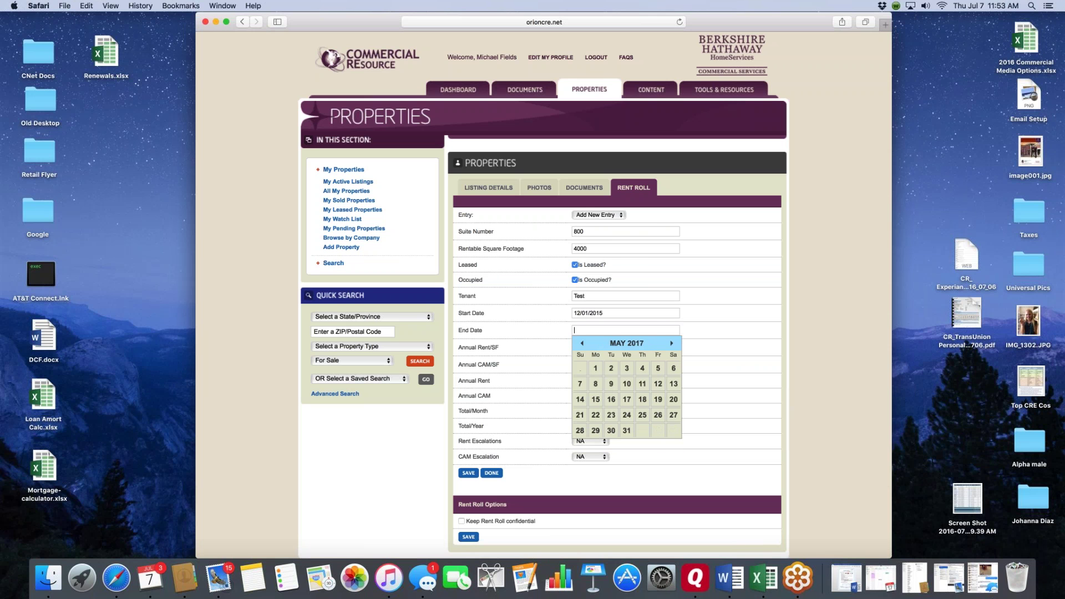
left_click(672, 343)
triple_click(671, 343)
triple_click(672, 343)
left_click(671, 343)
left_click(627, 430)
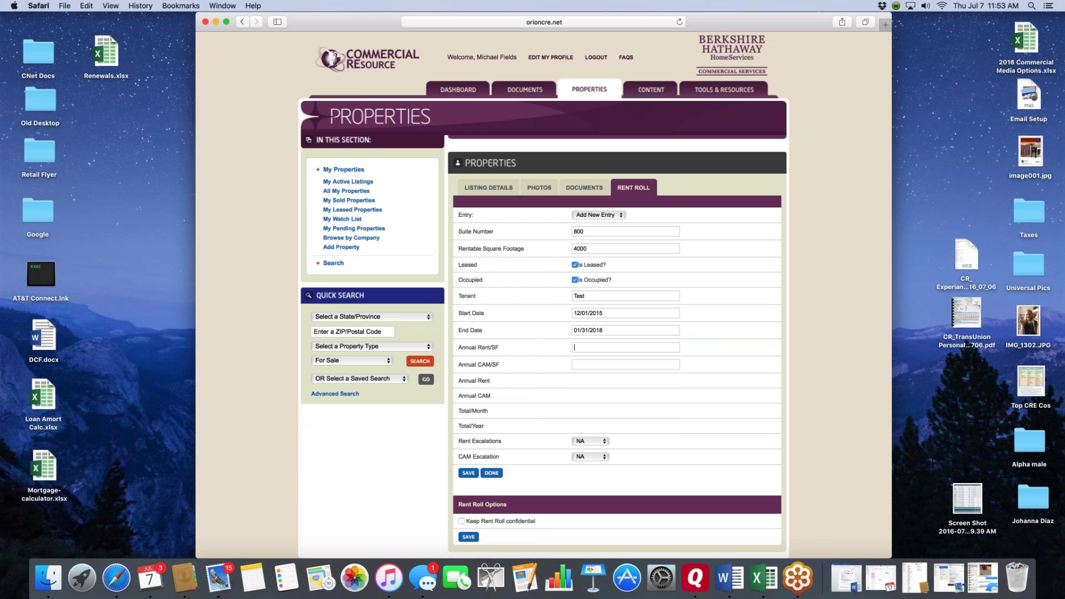
- Enter $18/SF rent, 0 CAM, 5 %/YR rent escalation, CAM escalation NA, and save
type("8")
key("Tab")
scroll(706, 331, "down", 1)
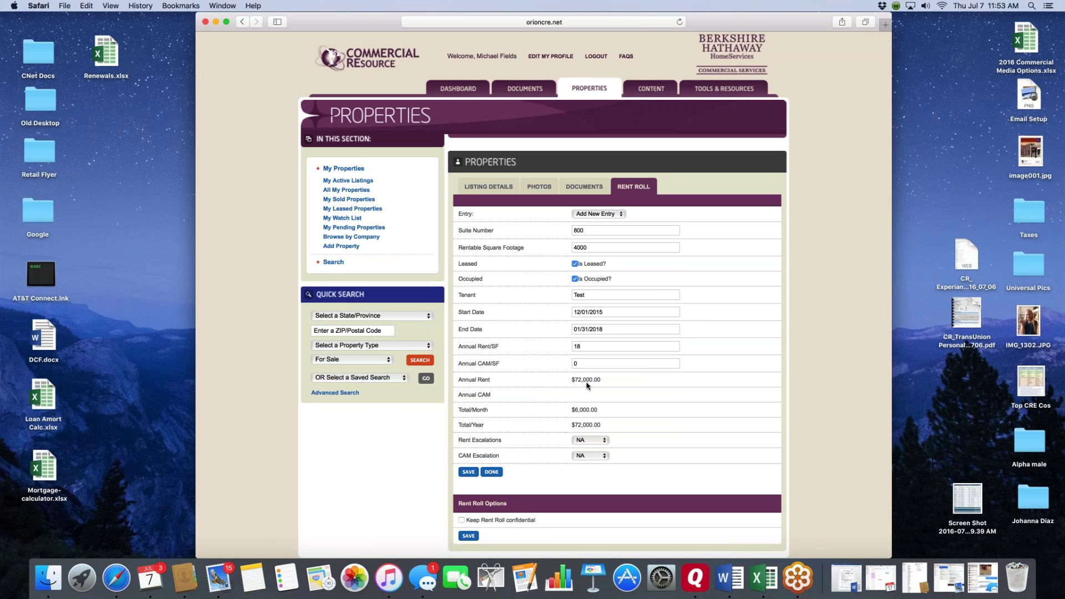
scroll(615, 395, "down", 2)
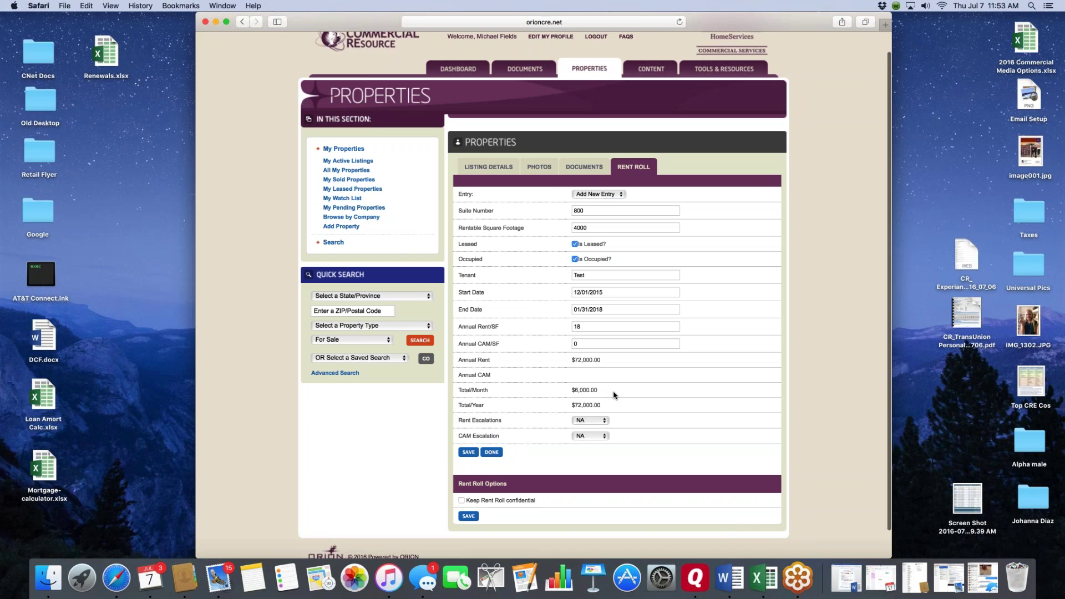
scroll(615, 395, "down", 2)
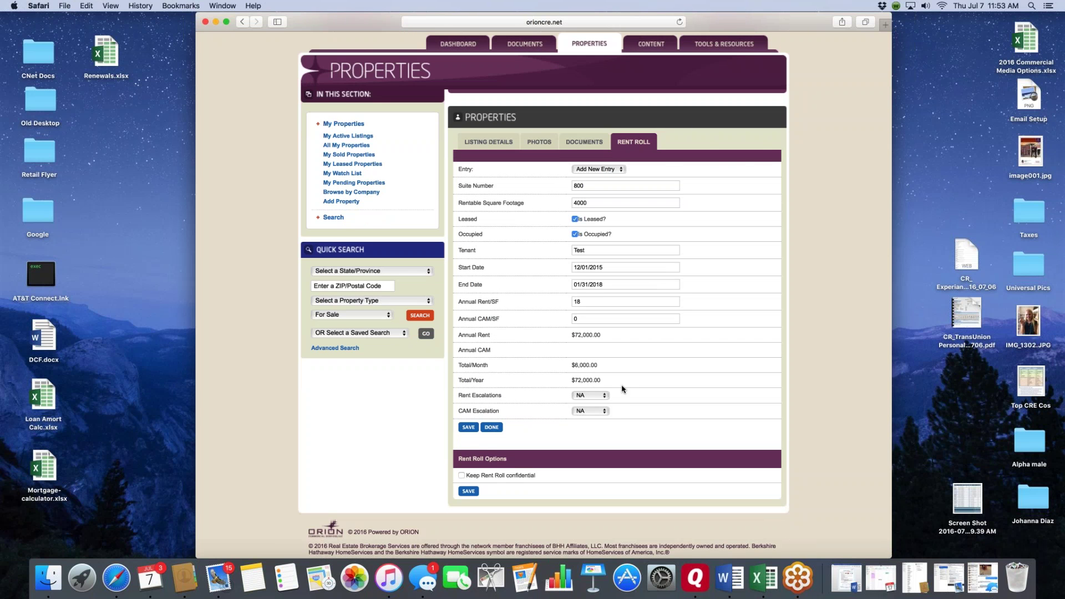
left_click(604, 395)
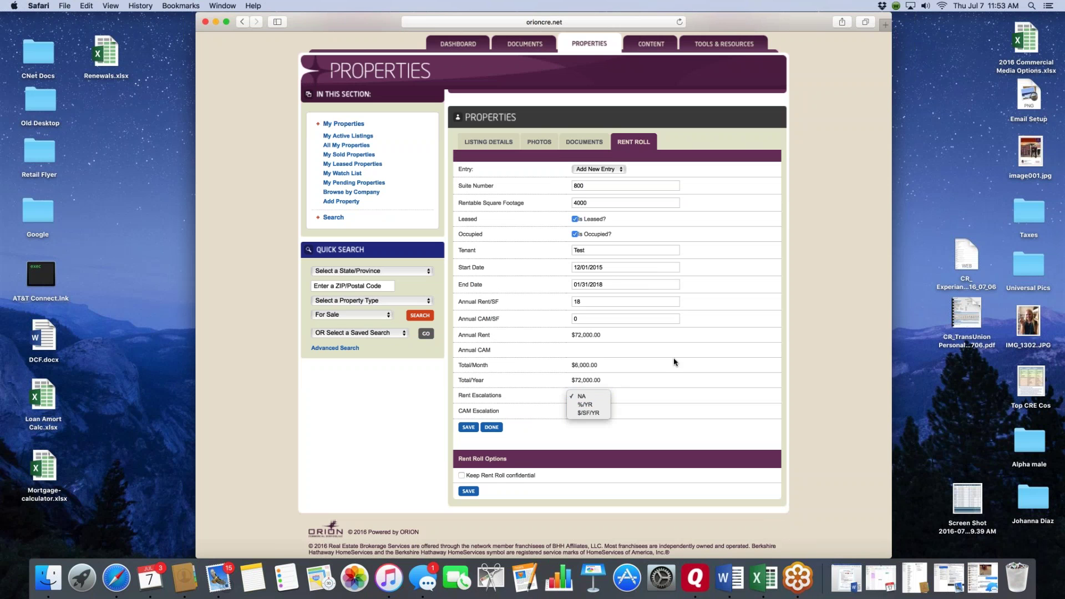
left_click(593, 407)
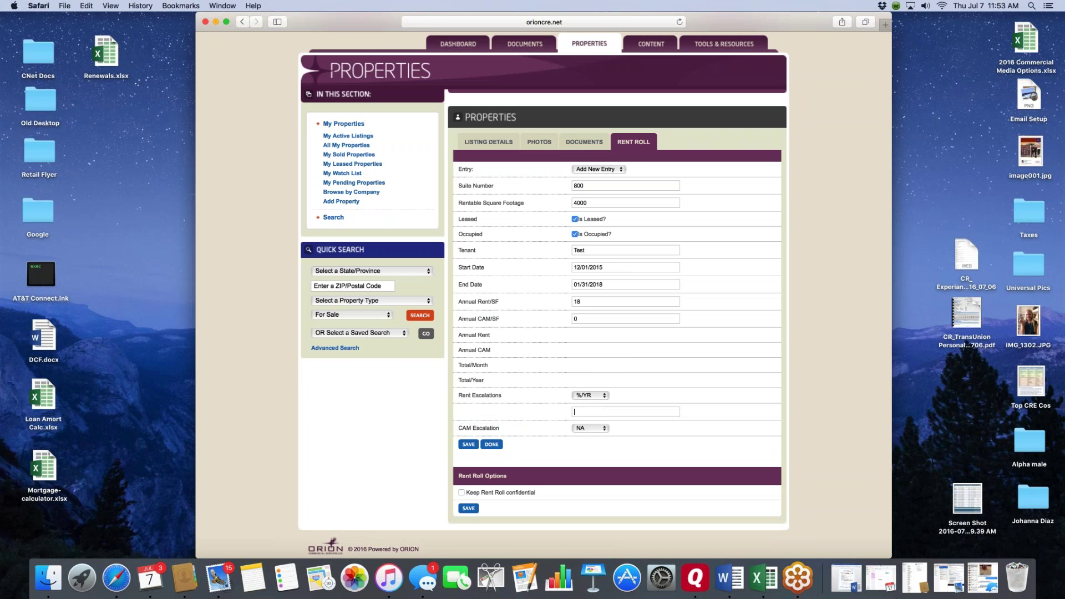
type("5")
left_click(606, 429)
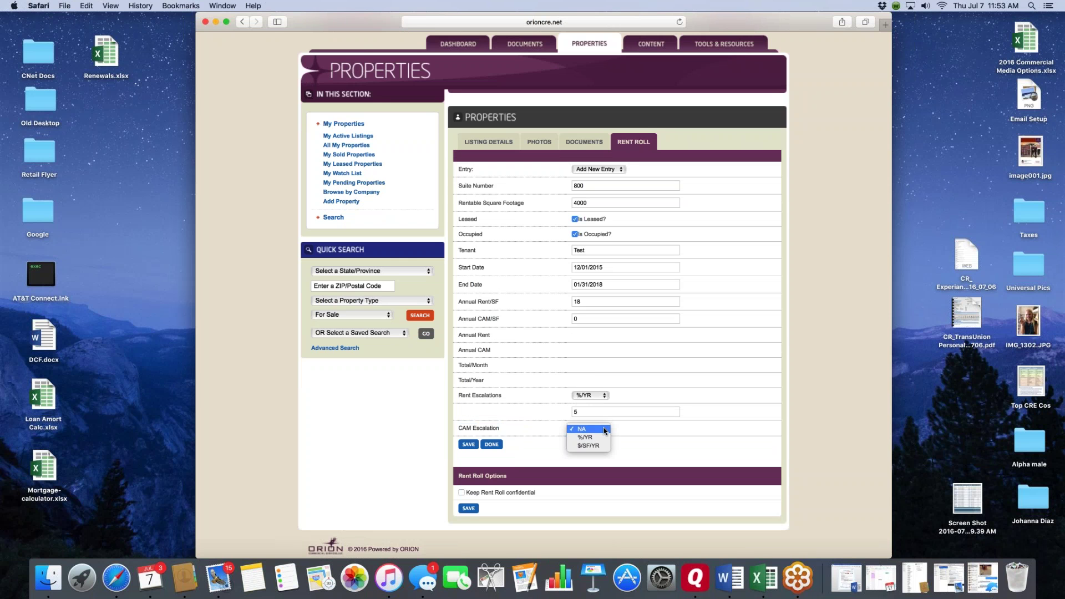
left_click(687, 428)
scroll(649, 428, "down", 1)
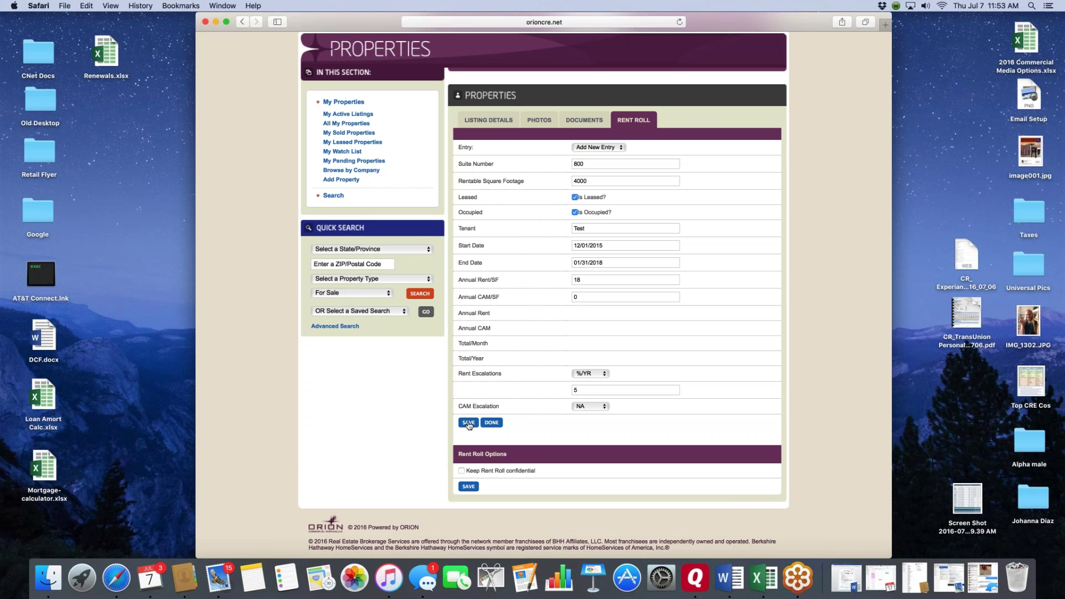
left_click(468, 423)
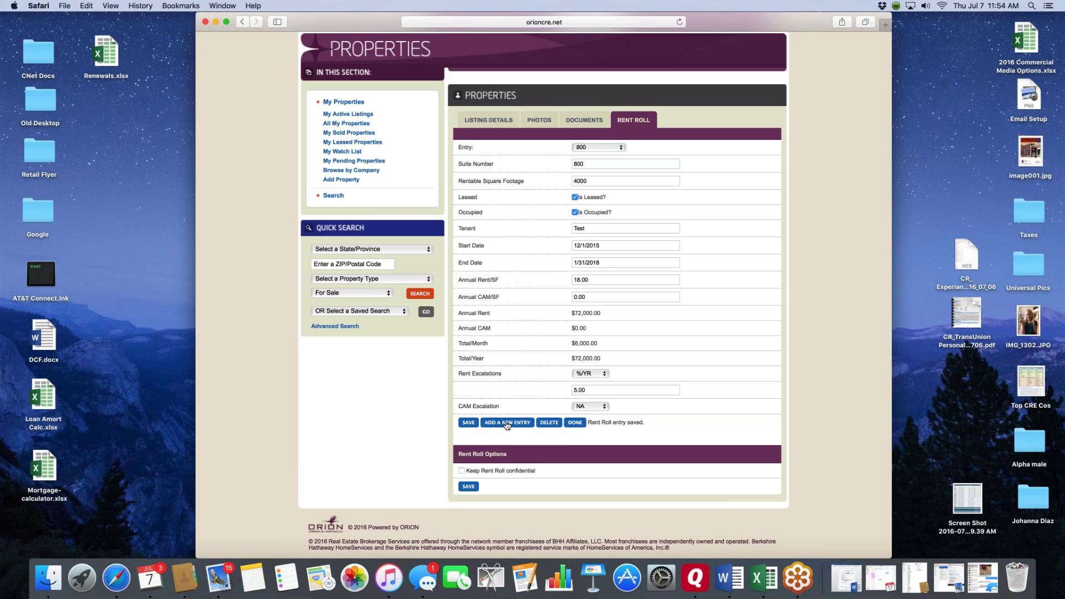
- Finish the suite 800 entry and return to the listing's Rent Roll section
left_click(576, 422)
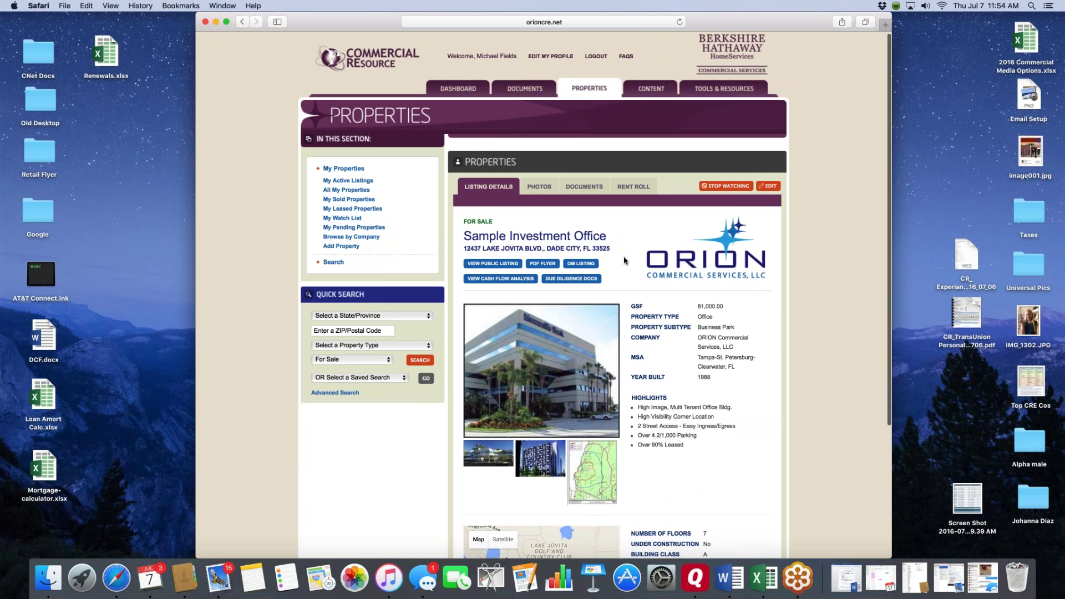
scroll(625, 261, "down", 2)
scroll(624, 260, "up", 2)
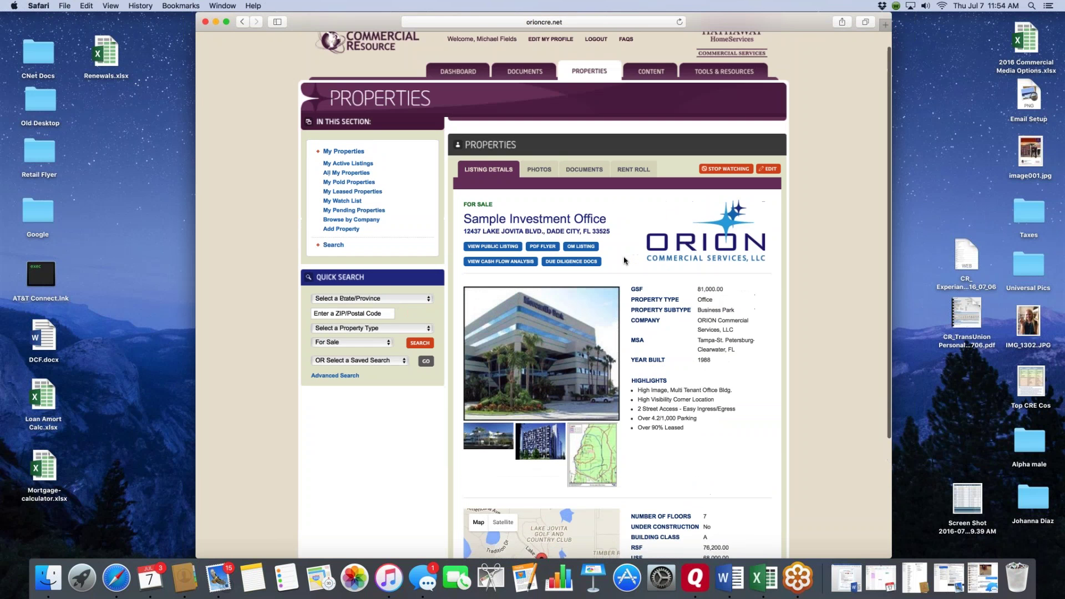
left_click(633, 170)
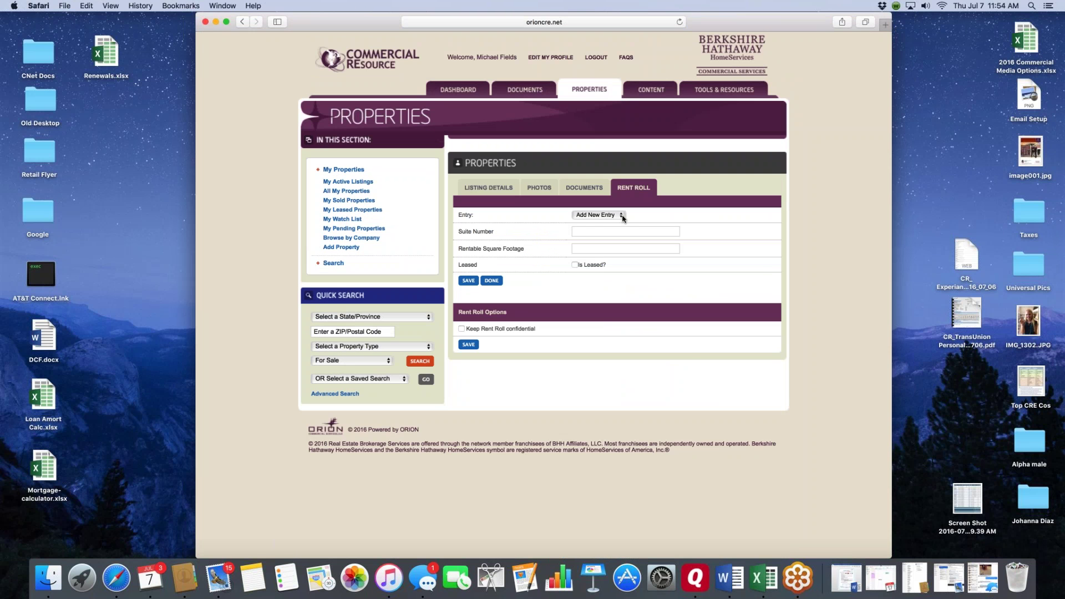
- Fill the second entry: suite test 02, 5000 sq ft, Leased, Occupied, tenant Confidential 01
left_click(591, 231)
type("tes2000")
key("super+l")
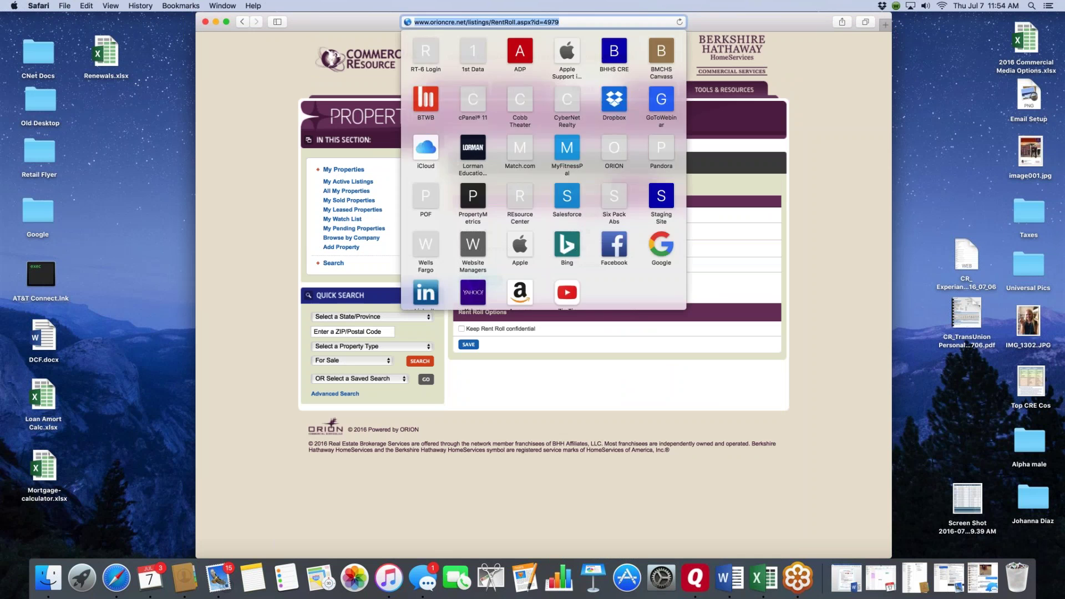
left_click(575, 267)
left_click(575, 265)
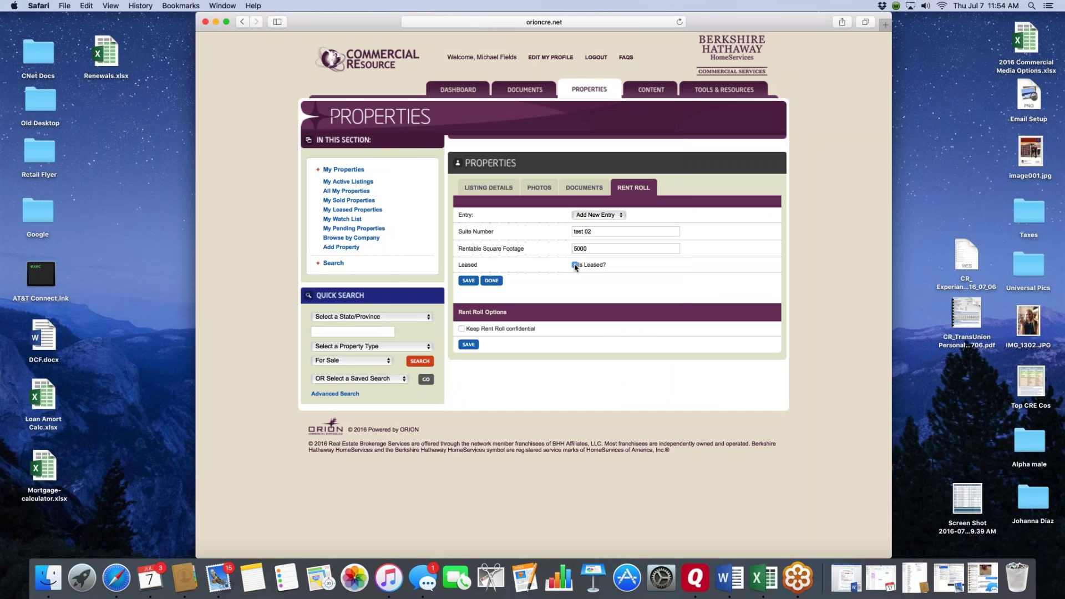
left_click(576, 280)
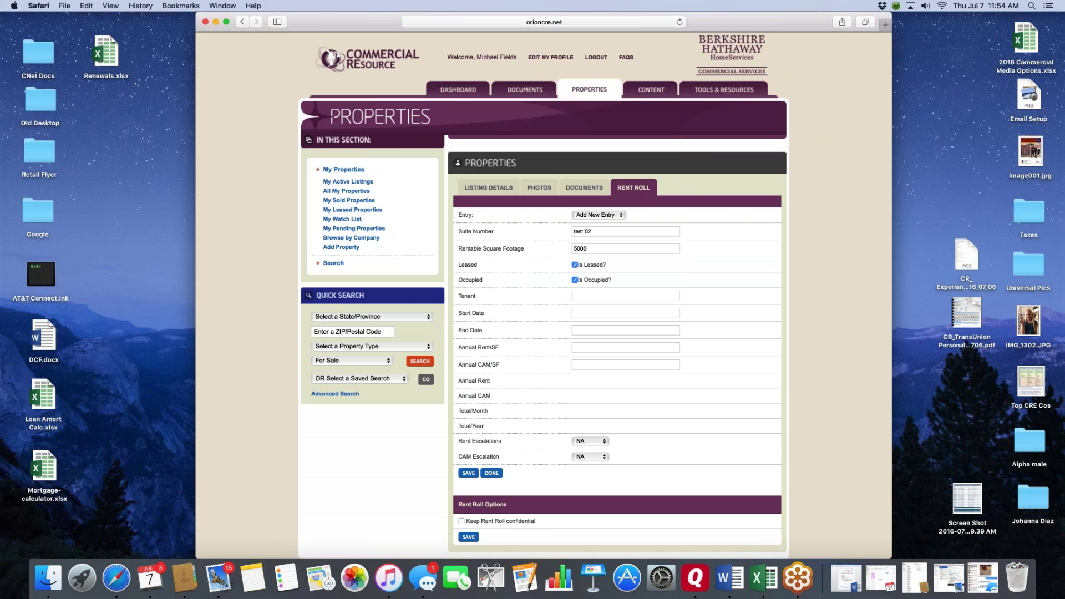
type("Confidential 01")
scroll(549, 336, "down", 2)
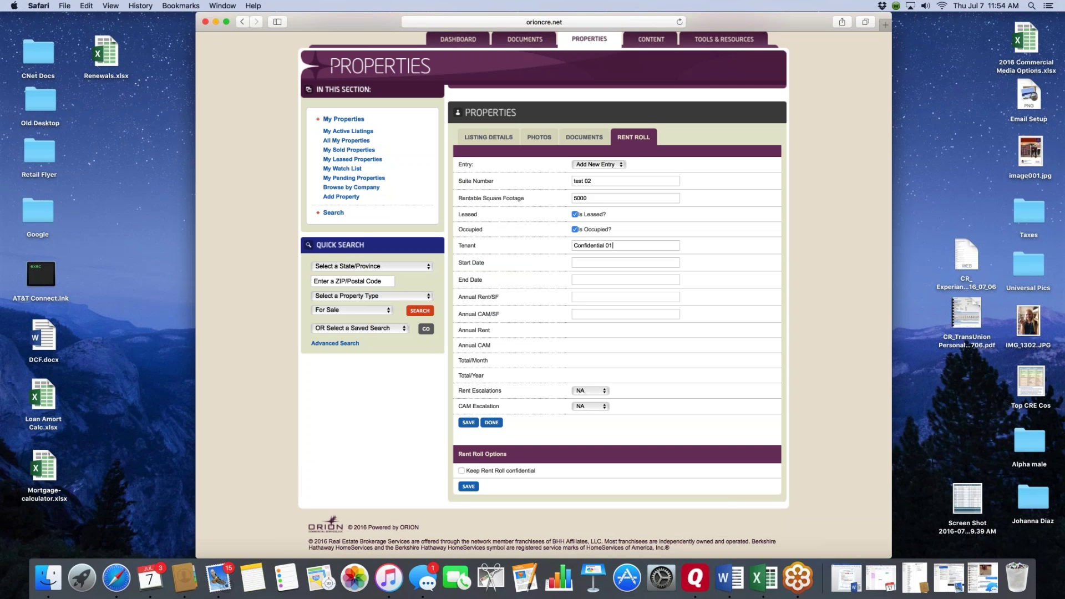
- Save the suite test 02 rent roll entry, review the listing details, and start a new tab
key("Return")
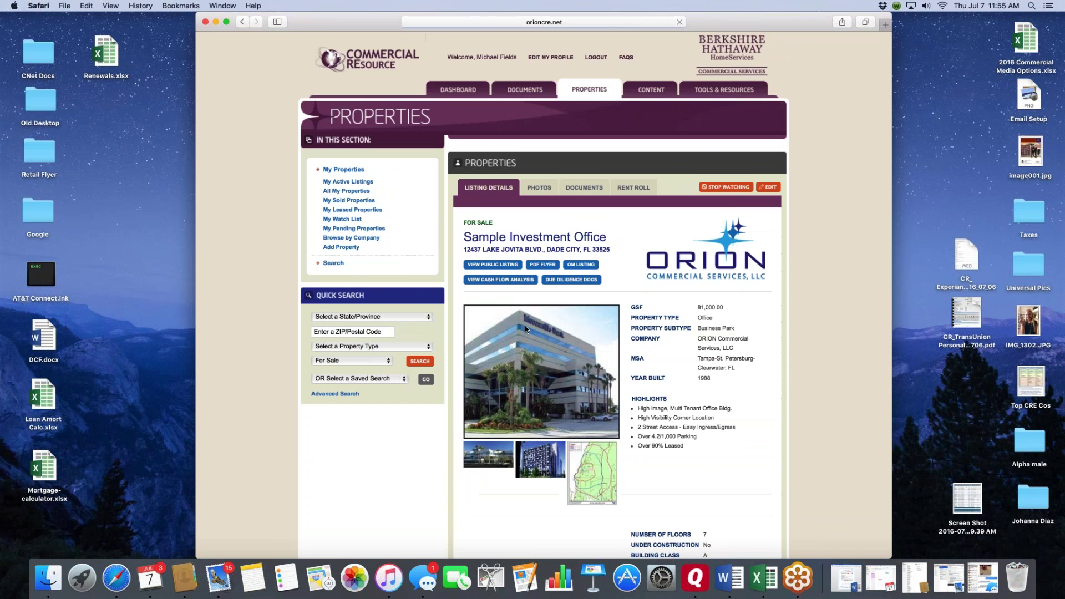
scroll(620, 228, "down", 1)
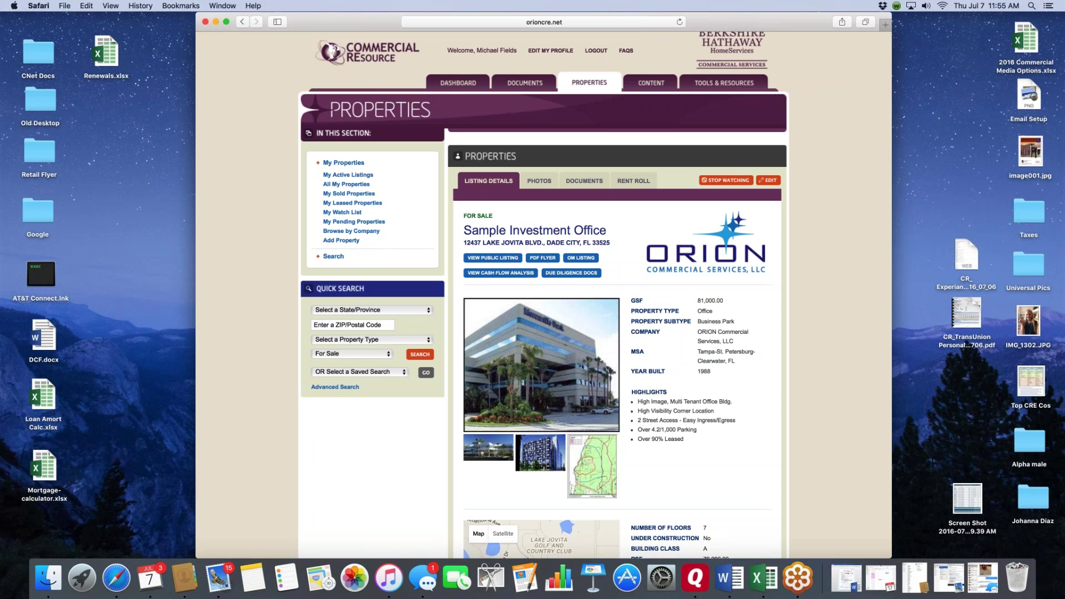
left_click(886, 23)
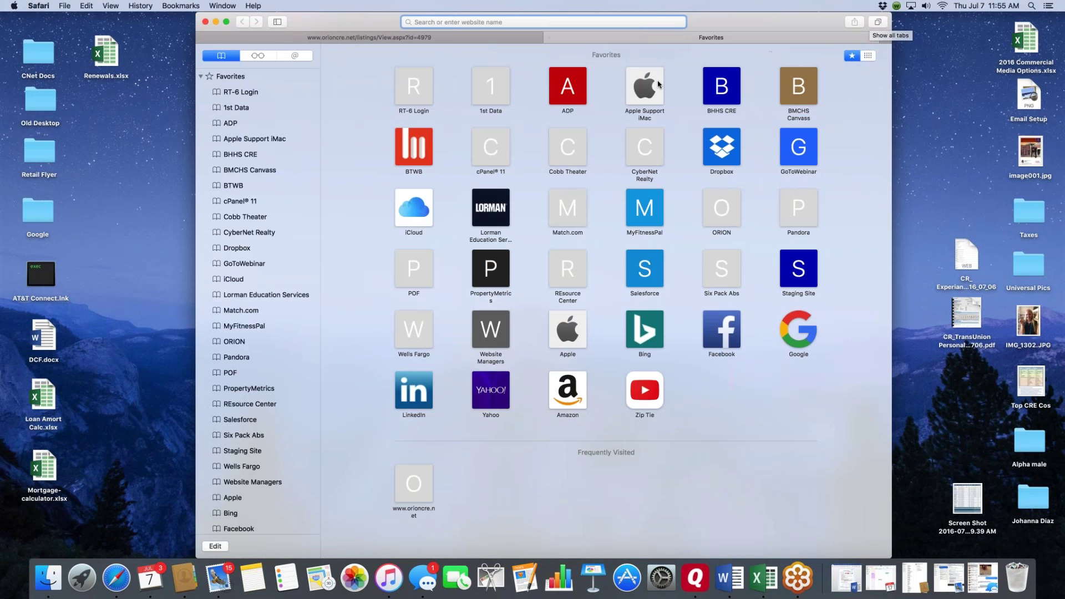
- Load bhhscre.com from Favorites and bhhsflpcommercial.com in another new tab
left_click(718, 85)
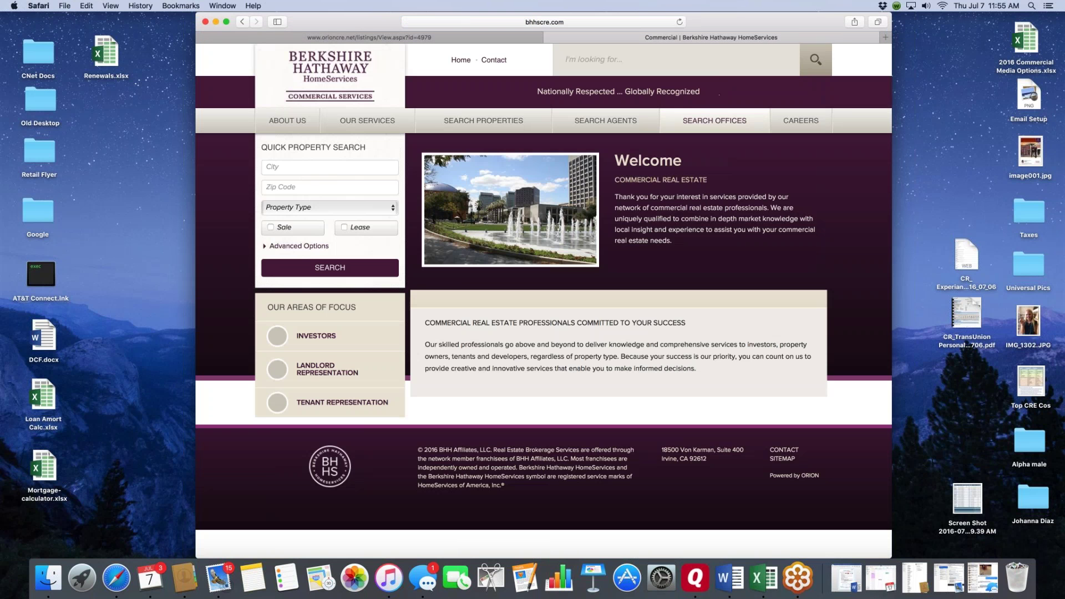
left_click_drag(696, 24, 652, 22)
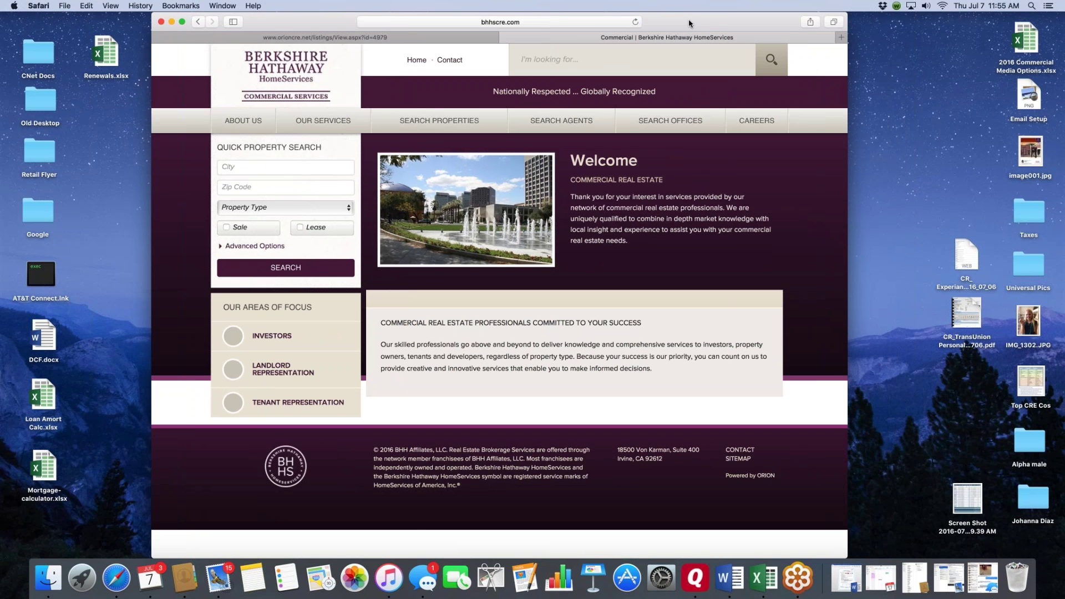
left_click(841, 37)
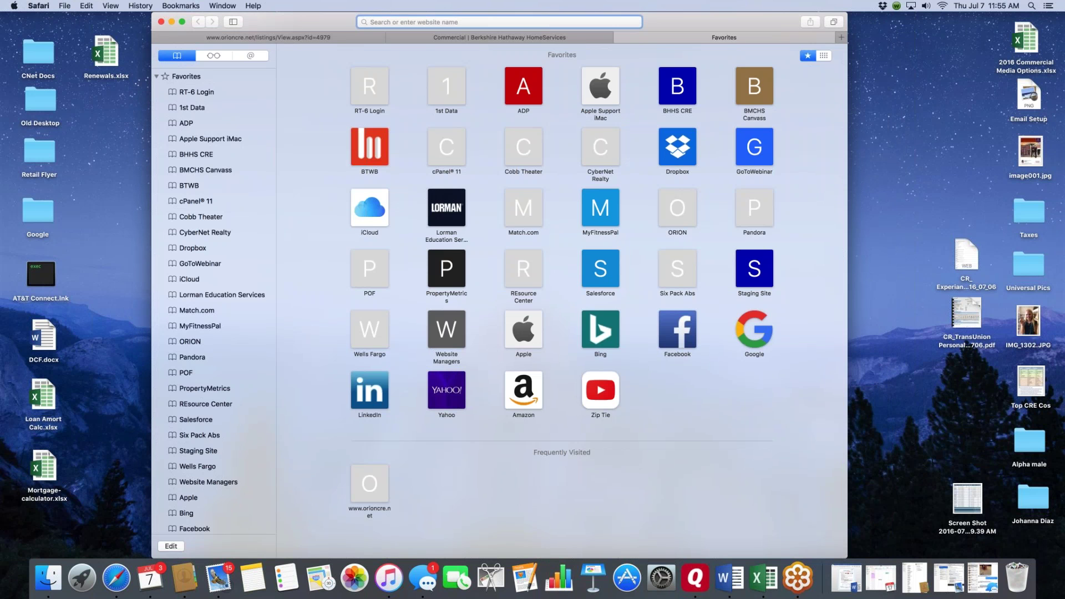
type("bhhsf")
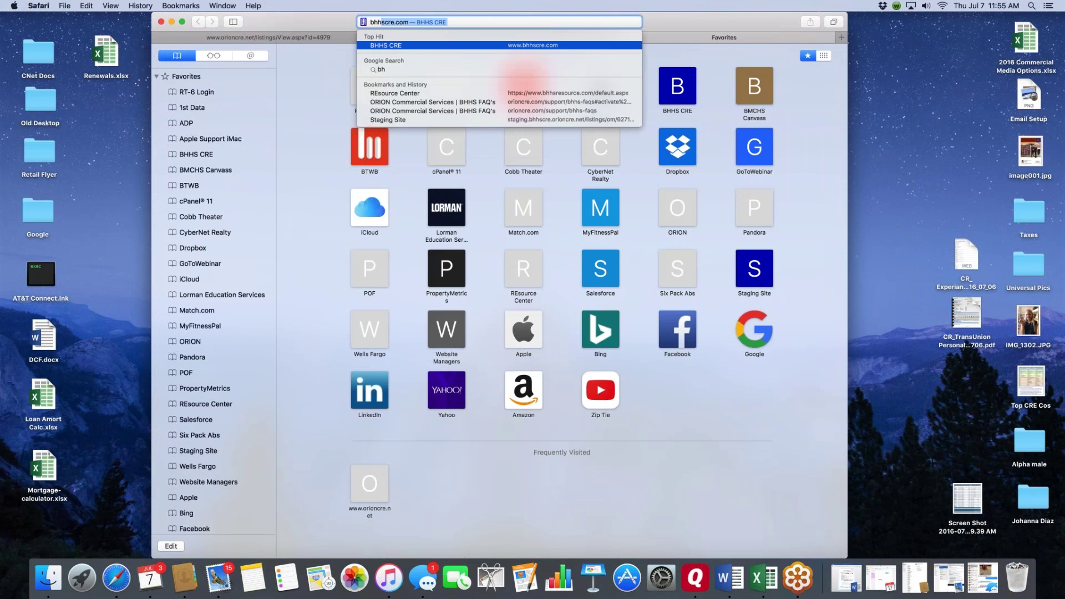
type("lpcommercial.")
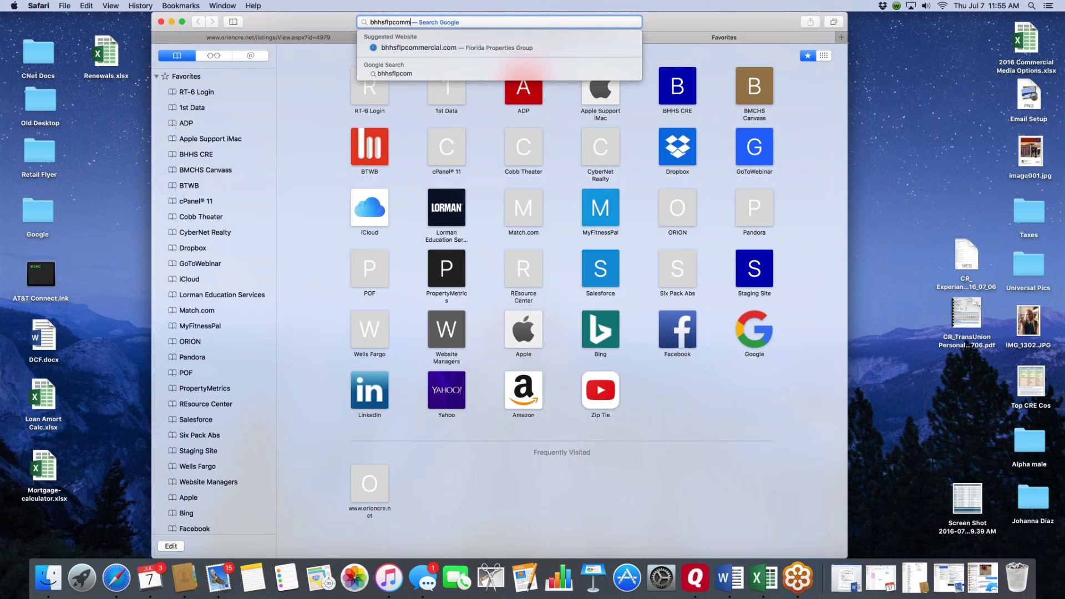
type("com")
key("Return")
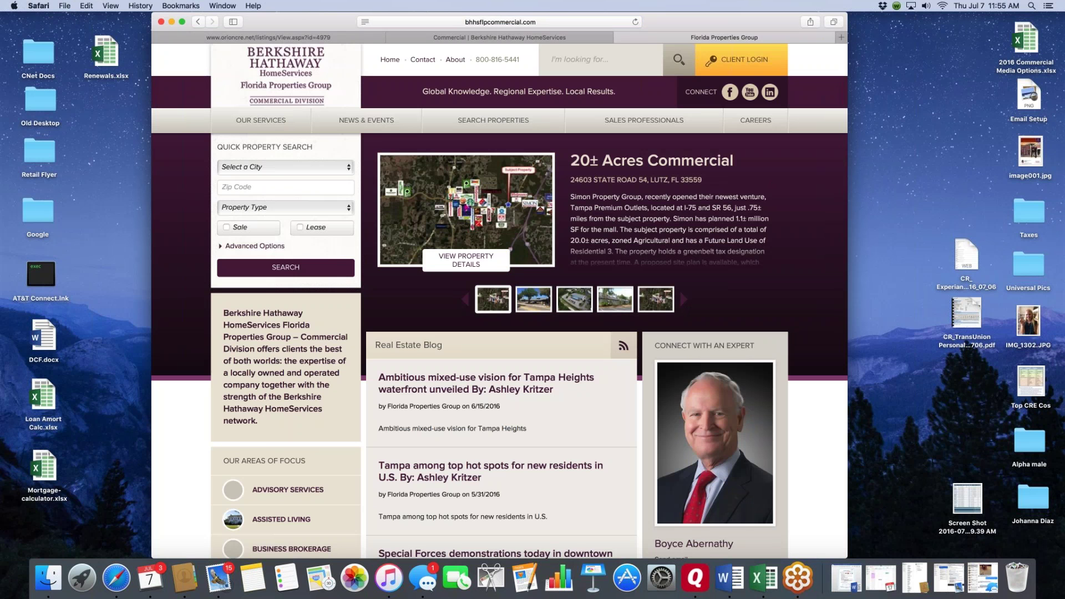
- Compare the ORION, bhhscre.com and Florida Properties Group tabs, ending on bhhscre.com
key("ctrl+shift+Tab")
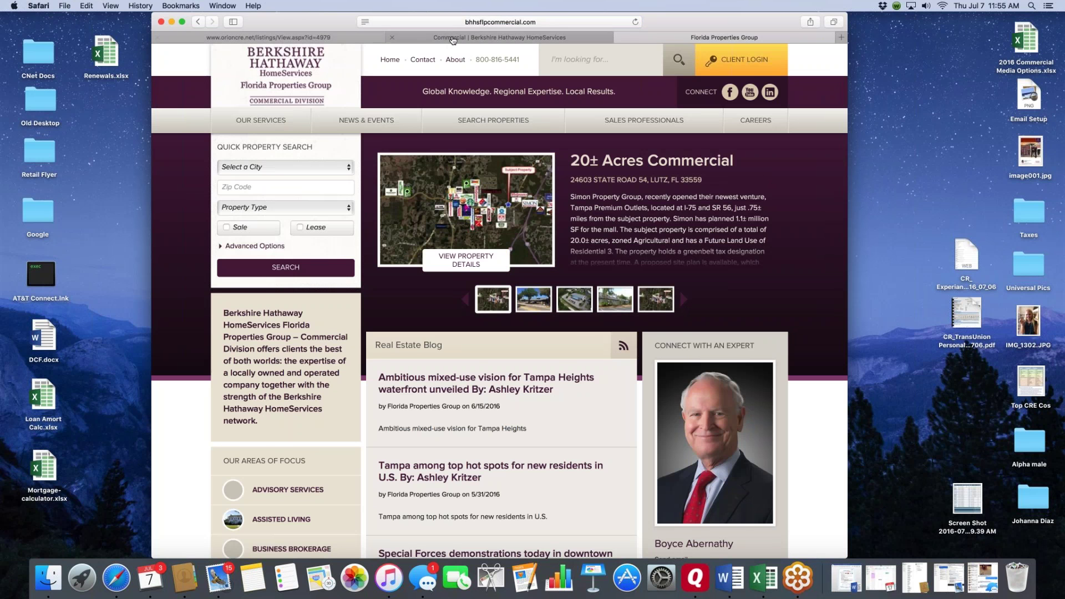
left_click(641, 35)
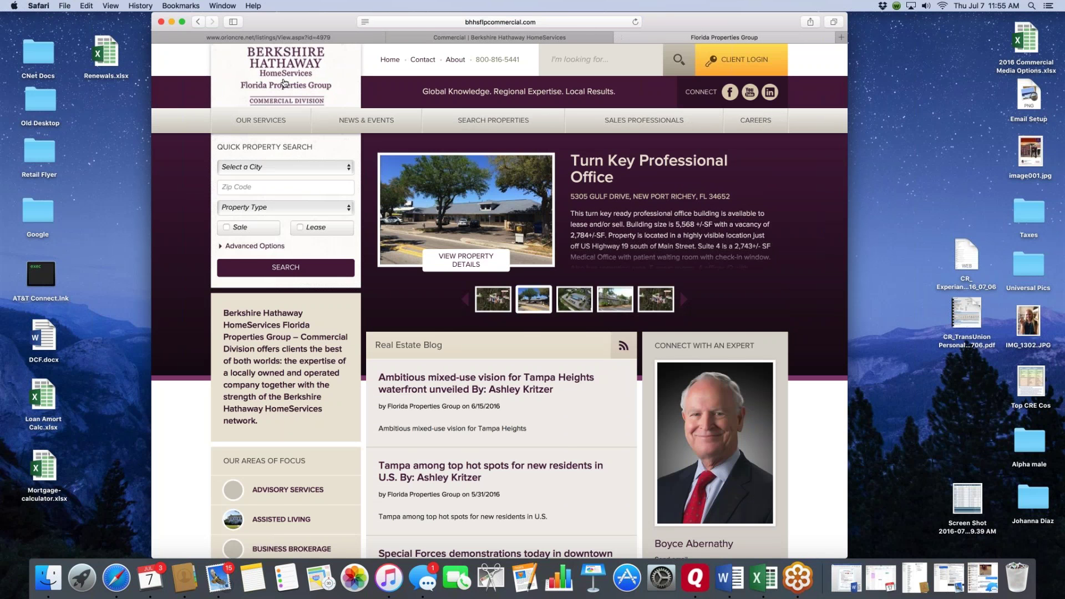
left_click(278, 37)
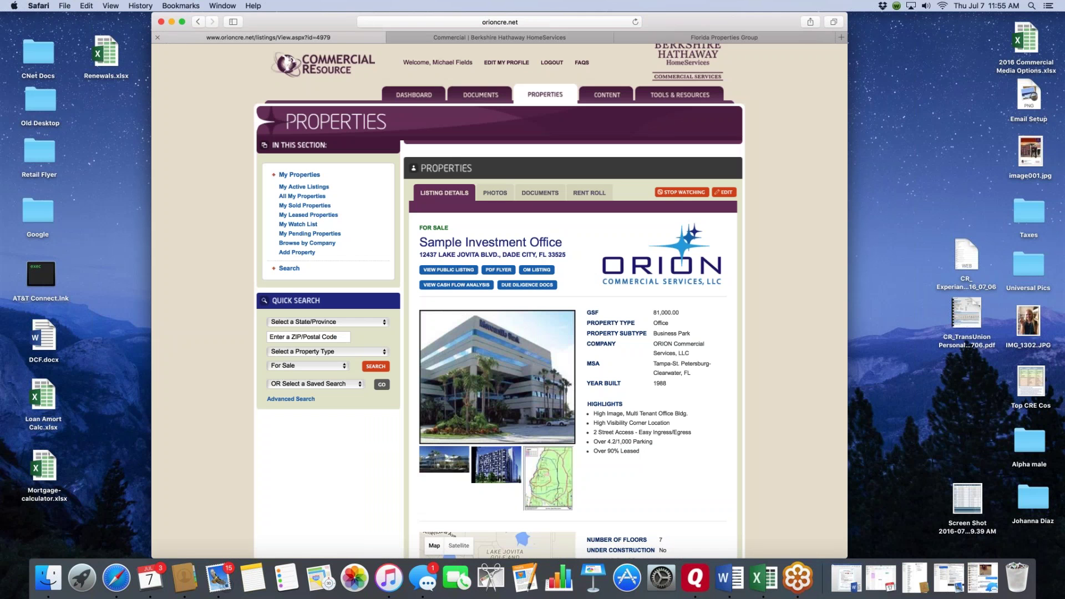
left_click(489, 38)
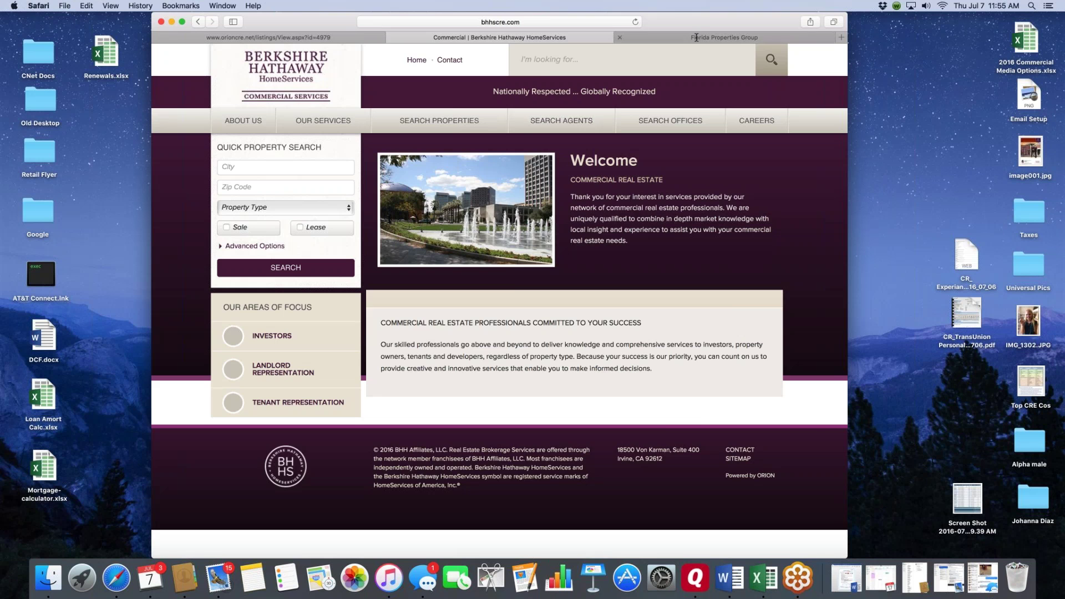
left_click(724, 37)
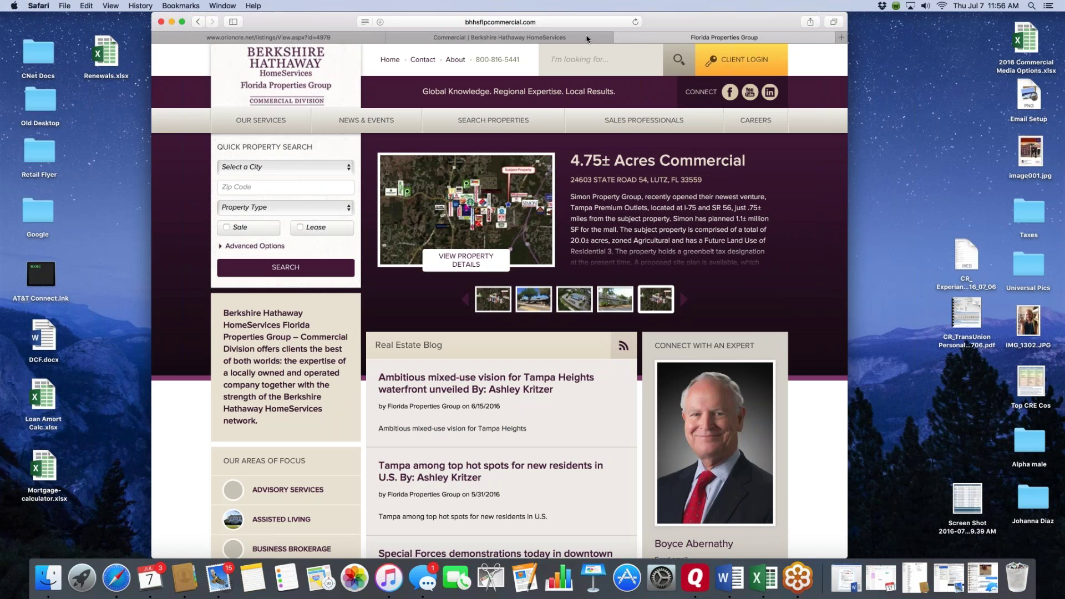
left_click(306, 38)
left_click(433, 39)
left_click(626, 36)
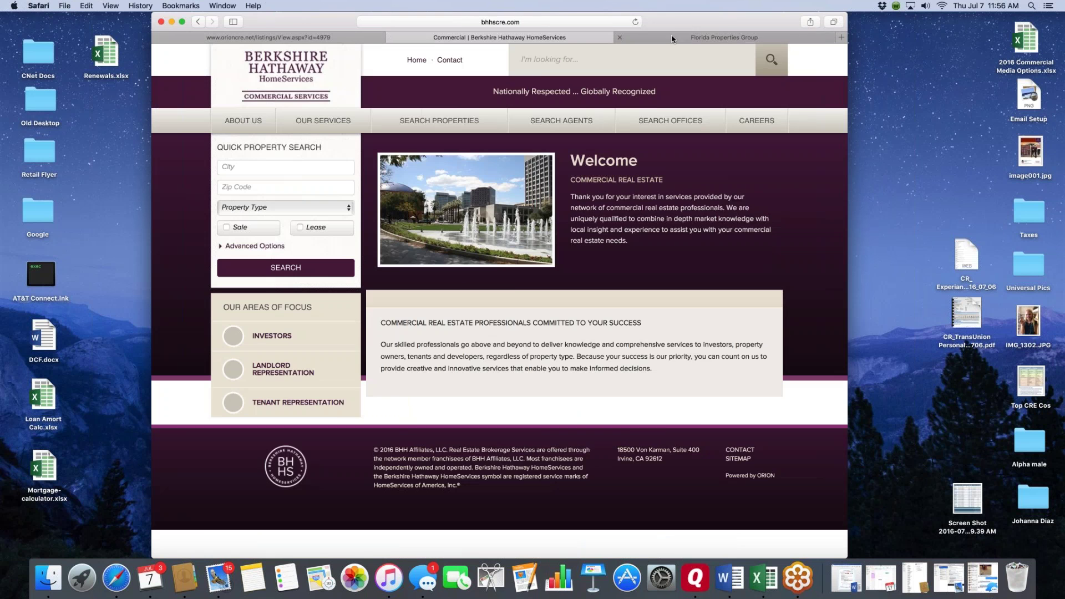
left_click(528, 40)
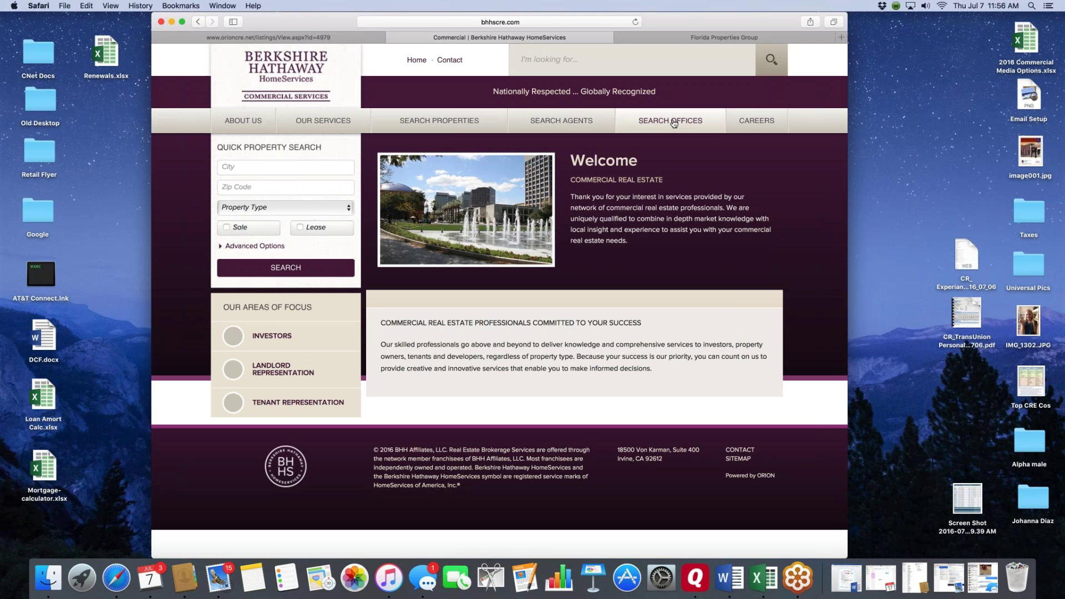
- Search the agent directory by the listing agent's last name
left_click(562, 121)
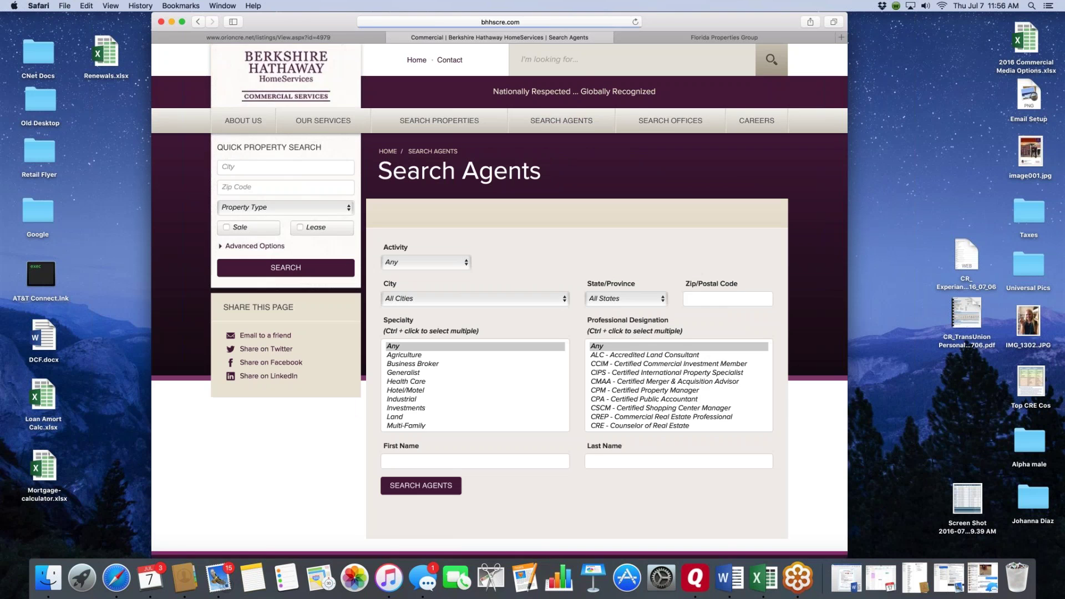
scroll(601, 372, "down", 2)
left_click(602, 404)
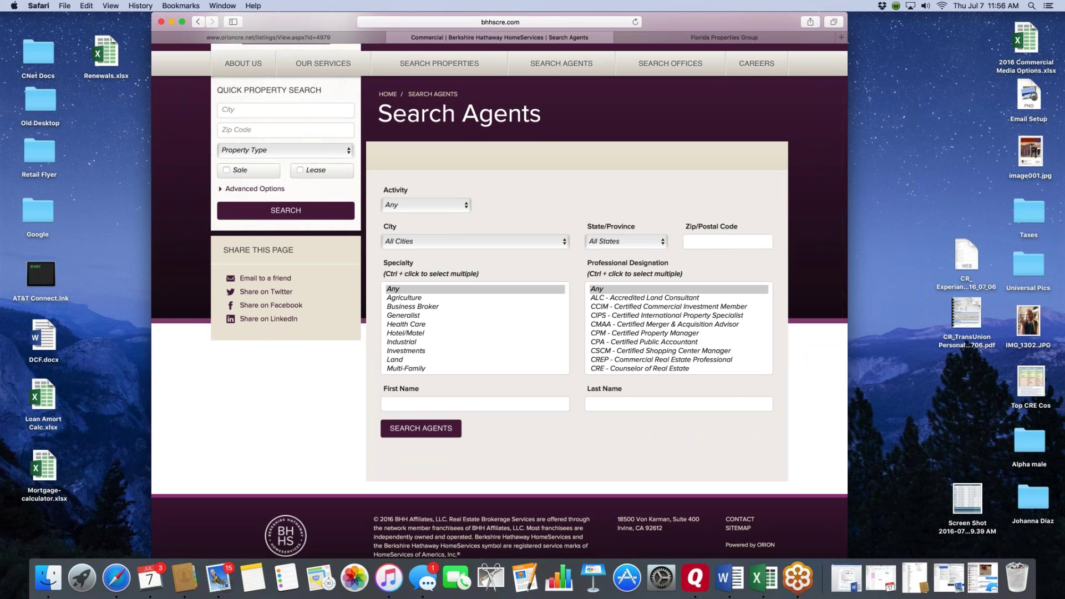
type("fields")
key("Return")
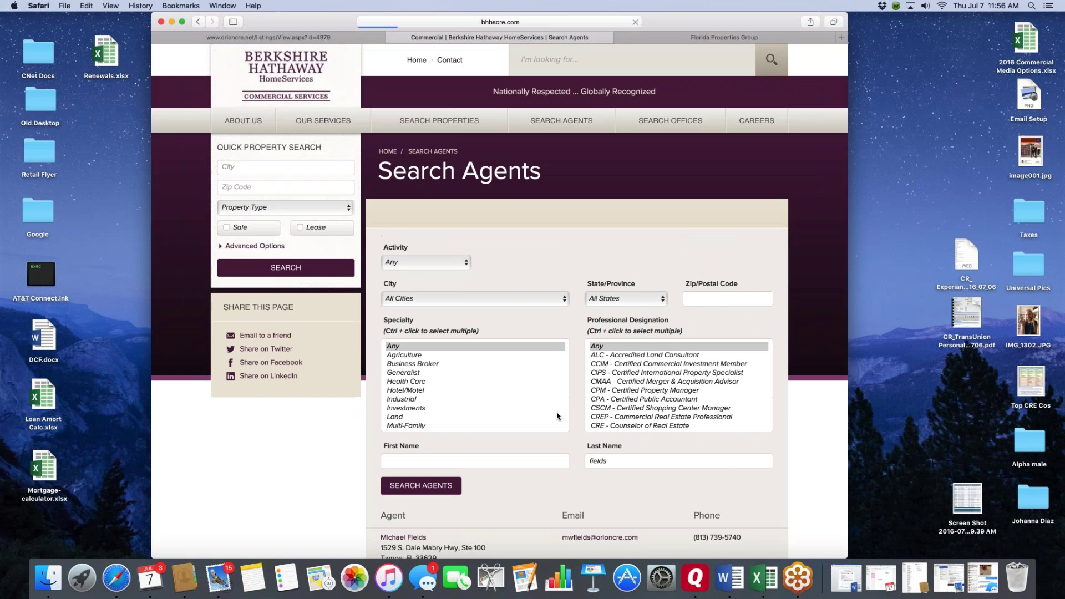
- Open the agent's profile and their Sample Investment Office public listing
scroll(558, 417, "down", 3)
scroll(557, 416, "down", 1)
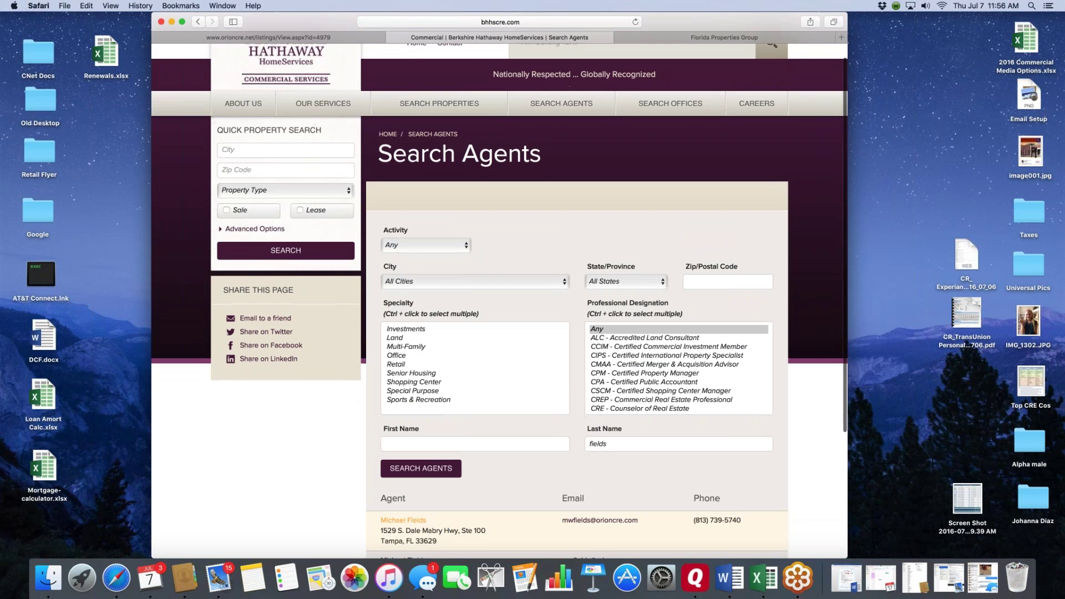
left_click(404, 521)
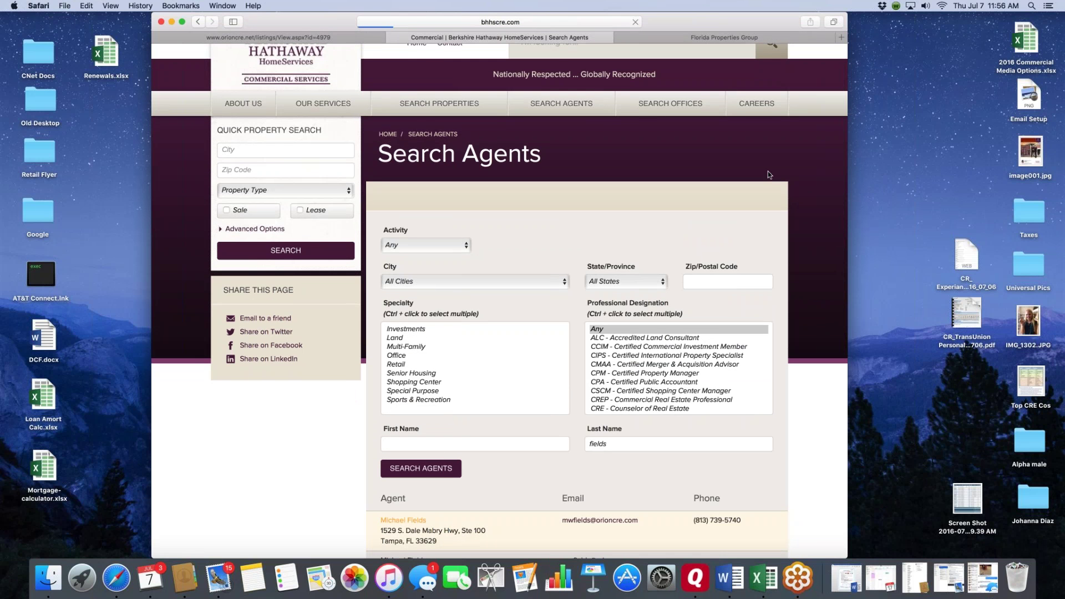
scroll(695, 274, "down", 5)
scroll(694, 275, "down", 15)
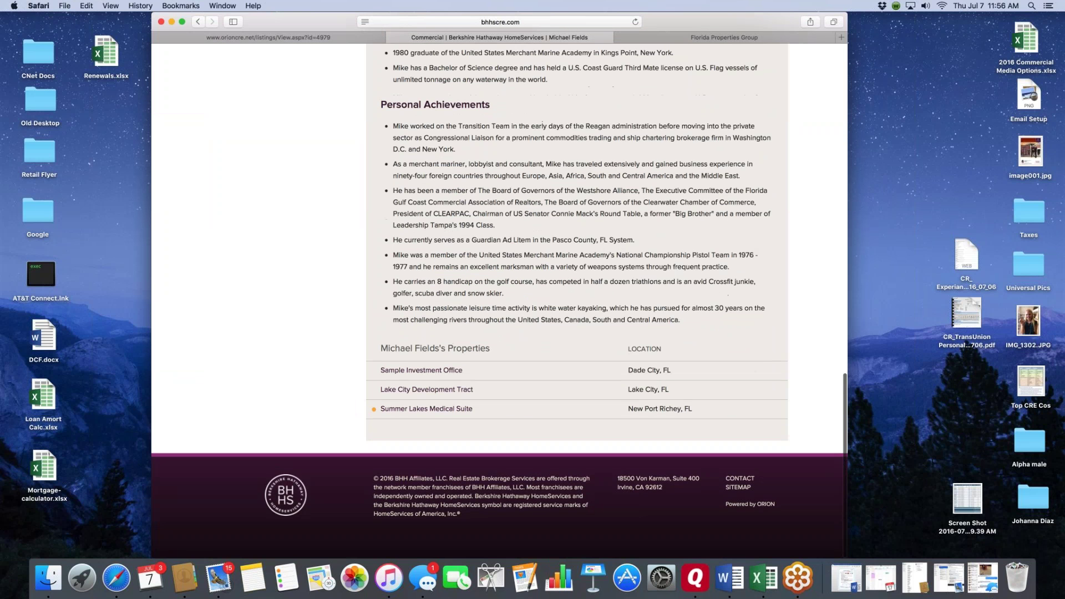
left_click(416, 371)
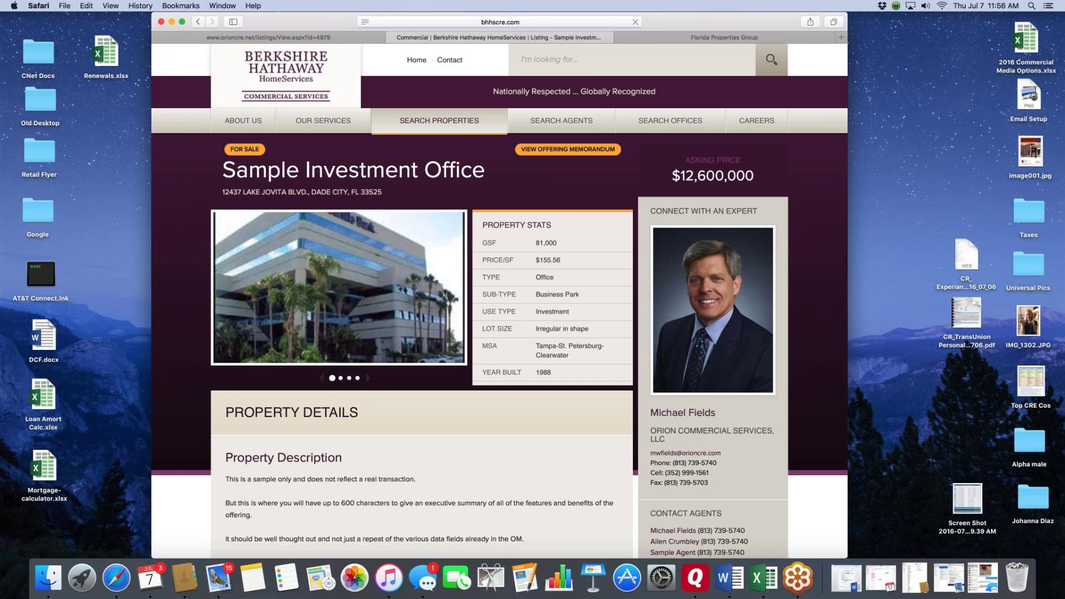
- Compare the public listing with the ORION listing and view another property photo
left_click(294, 36)
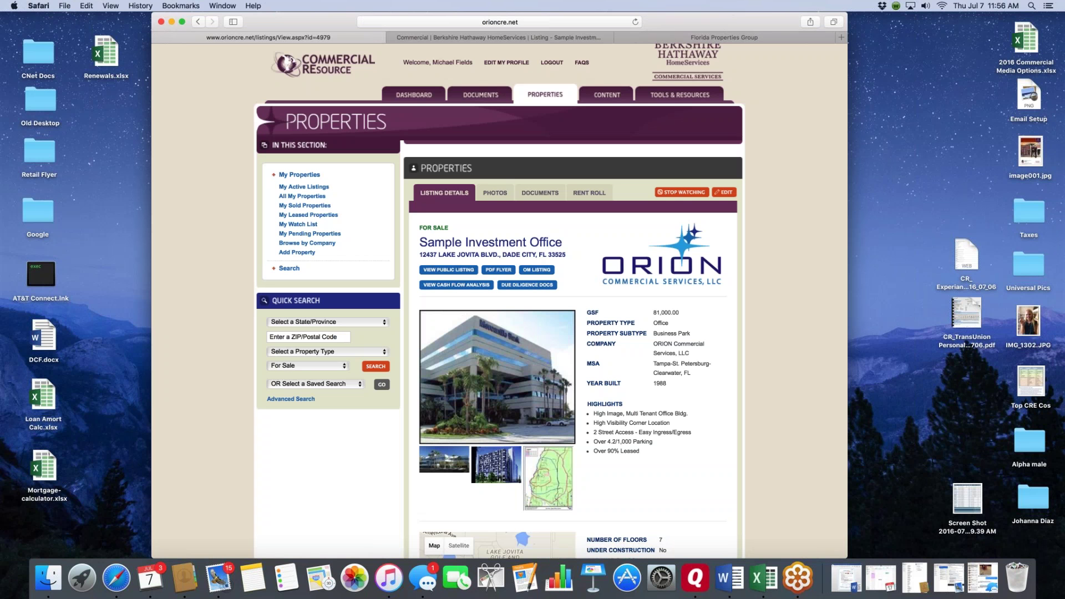
left_click(480, 36)
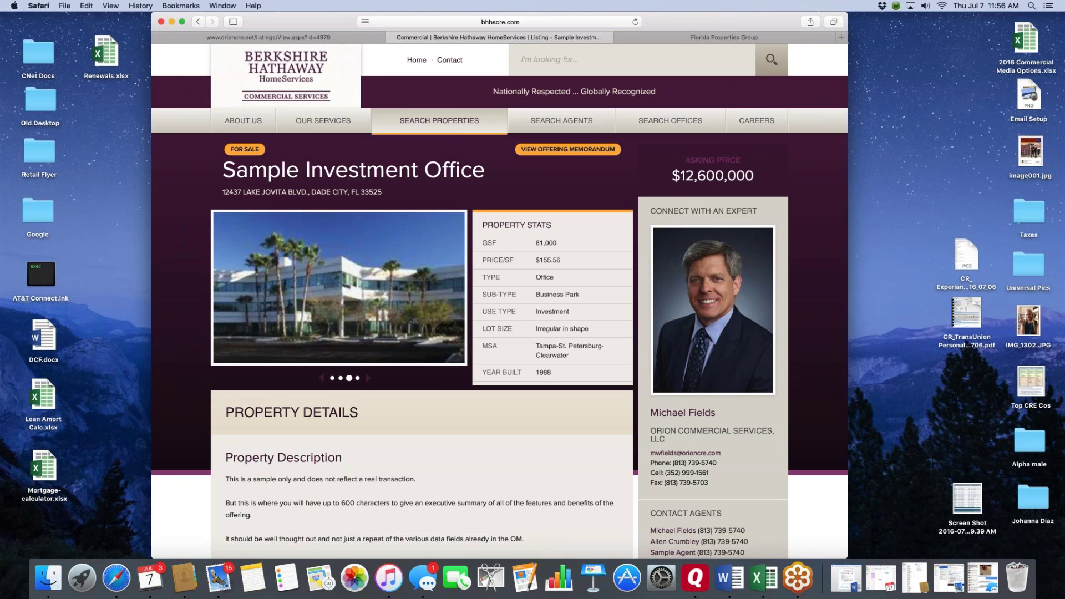
left_click(332, 378)
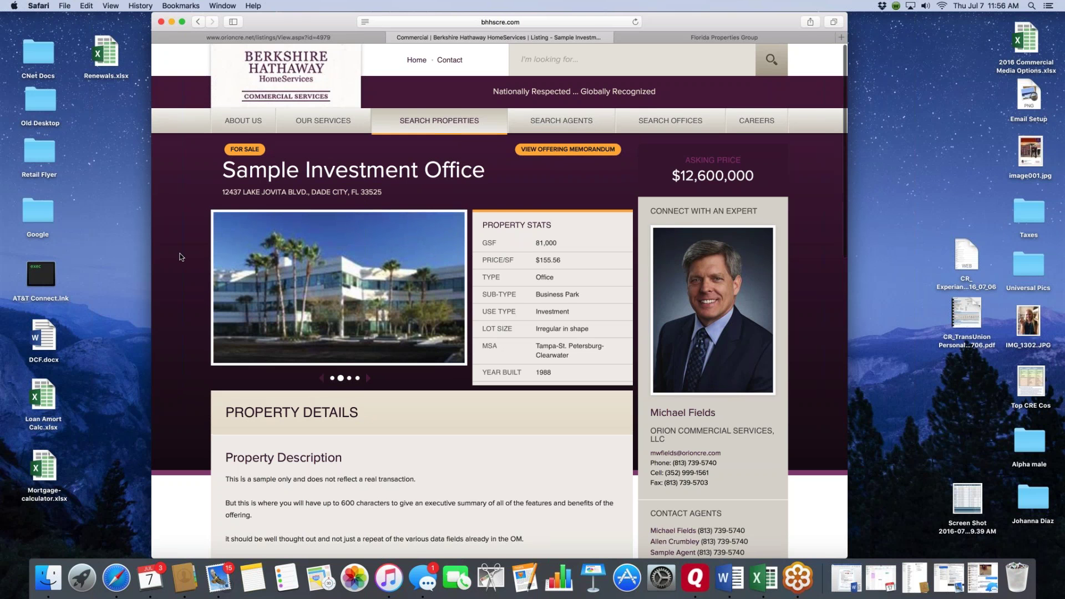
- Download the Sample Document from Related Documents, close its blank tab, and return to the top
scroll(181, 257, "down", 10)
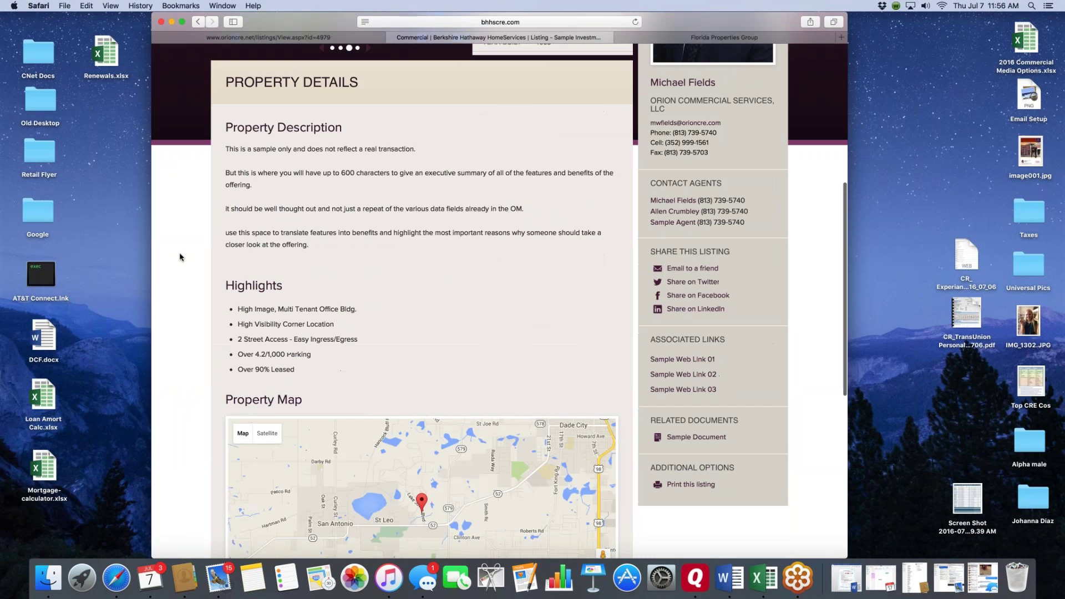
scroll(180, 257, "down", 3)
scroll(180, 257, "up", 10)
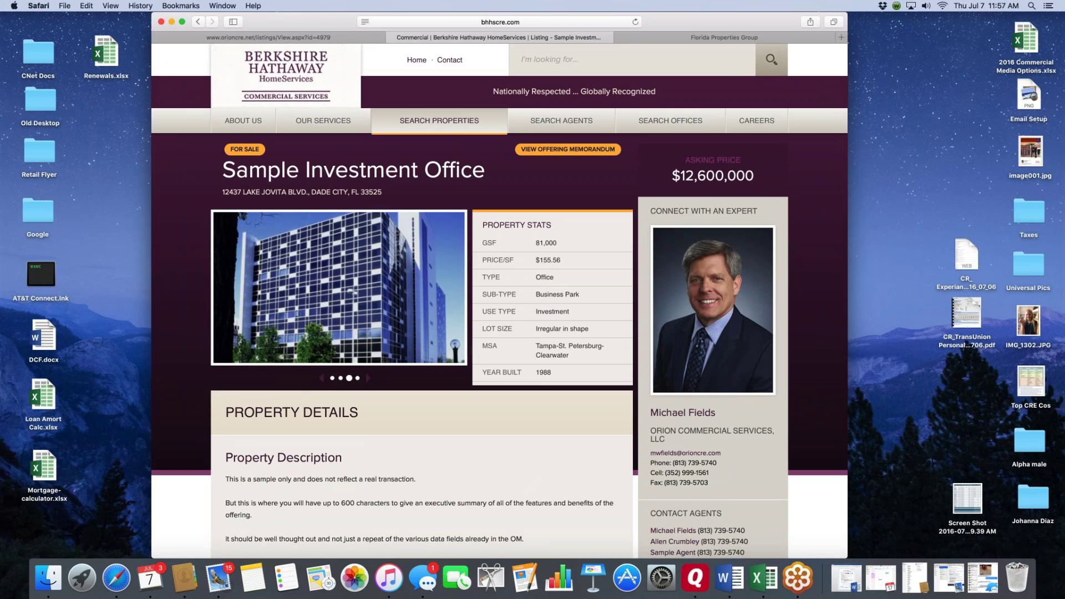
scroll(618, 262, "down", 6)
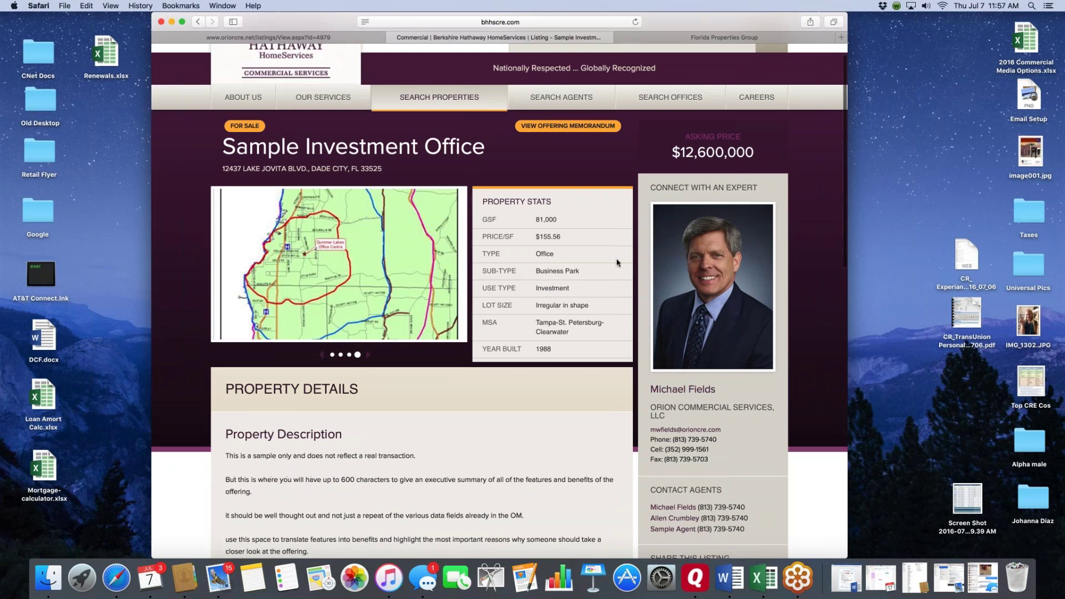
scroll(617, 262, "down", 5)
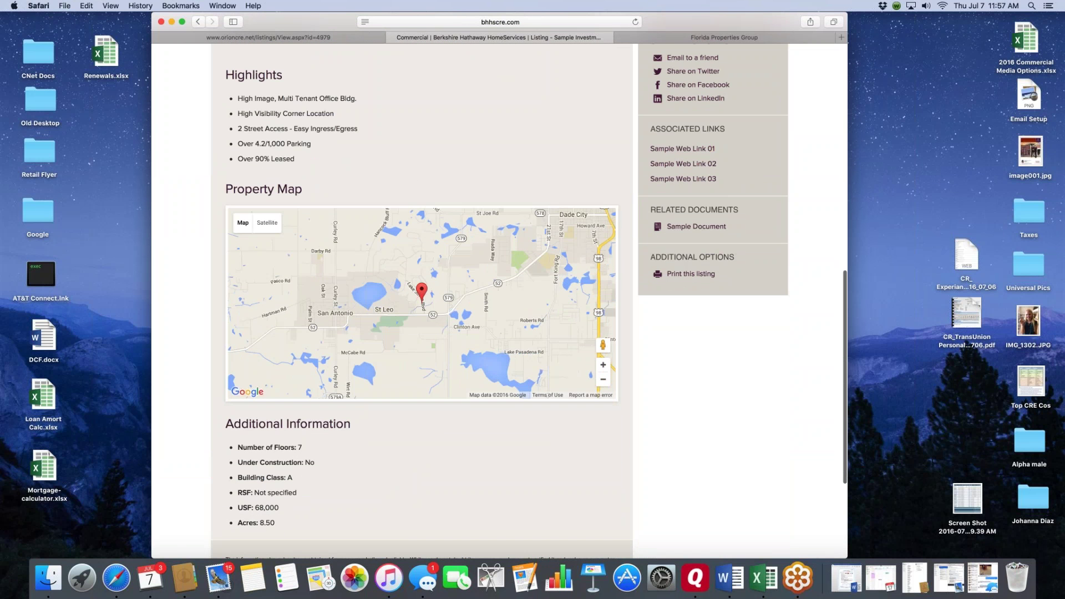
left_click(684, 227)
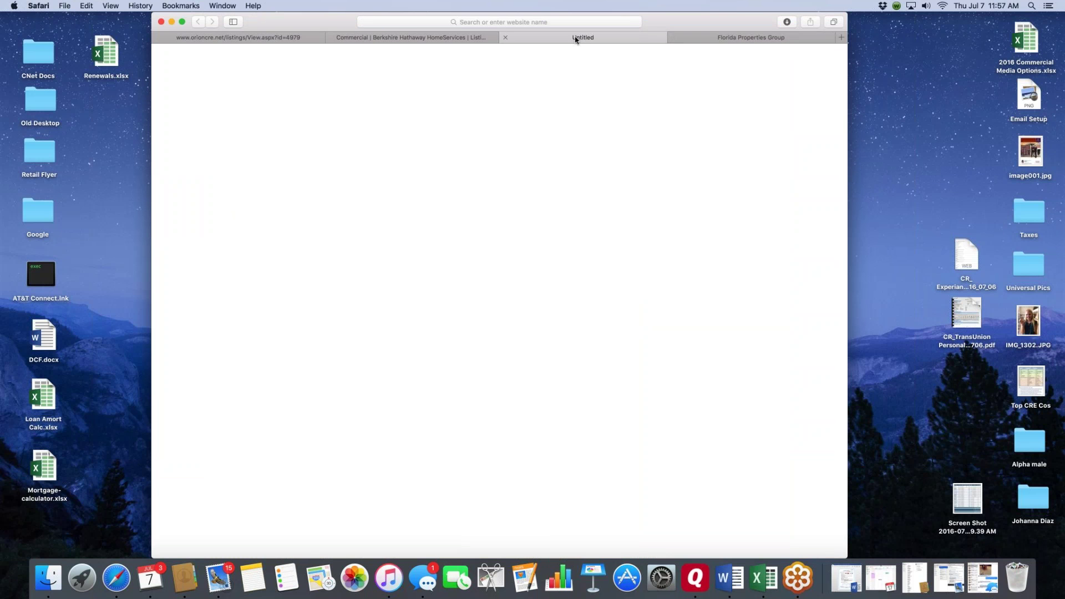
left_click(505, 37)
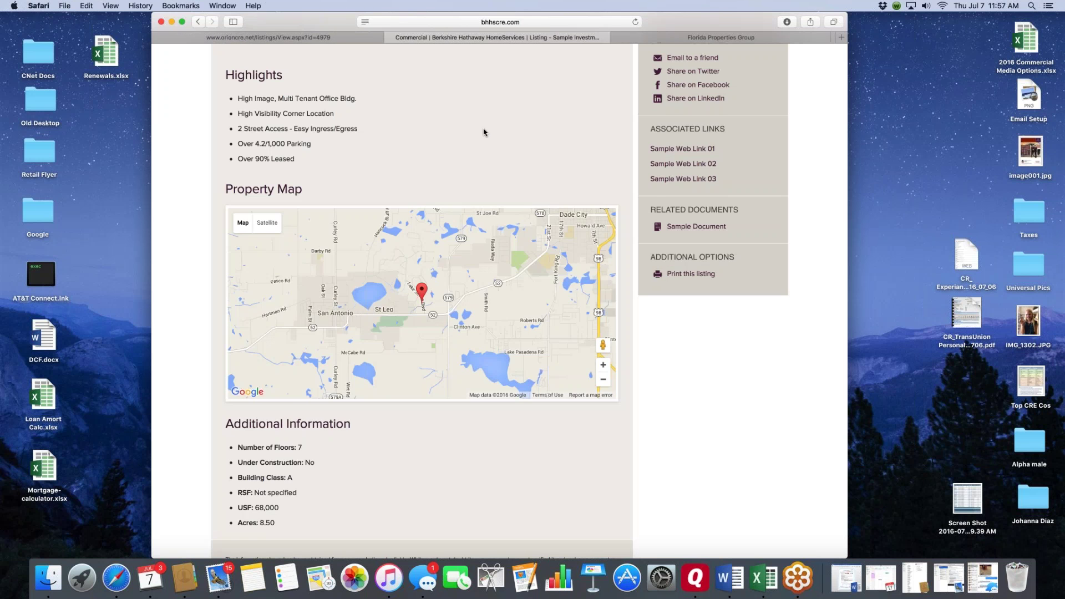
scroll(482, 131, "up", 10)
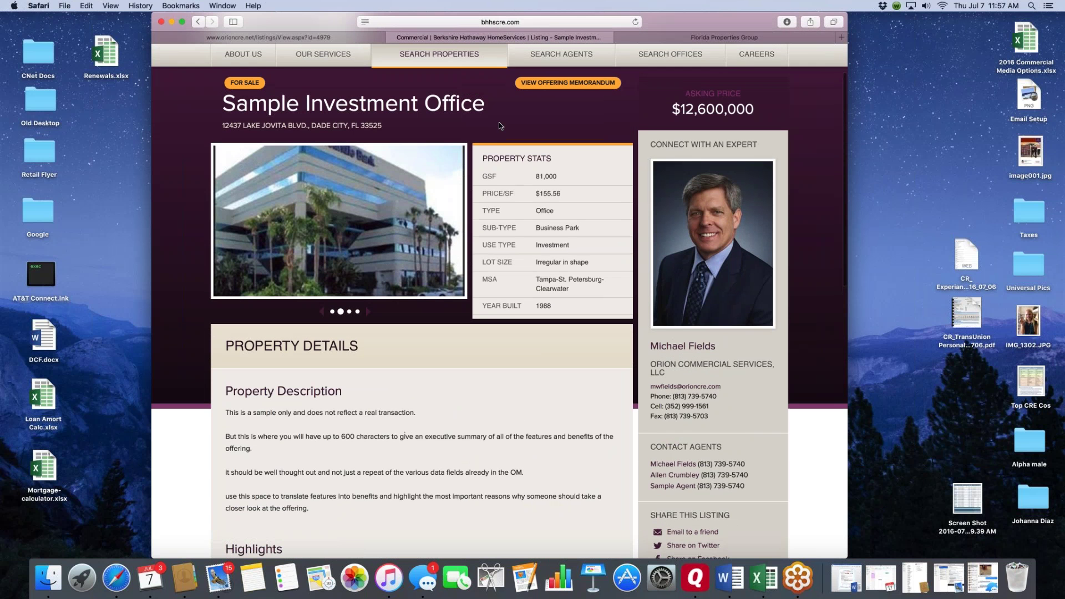
scroll(500, 133, "up", 3)
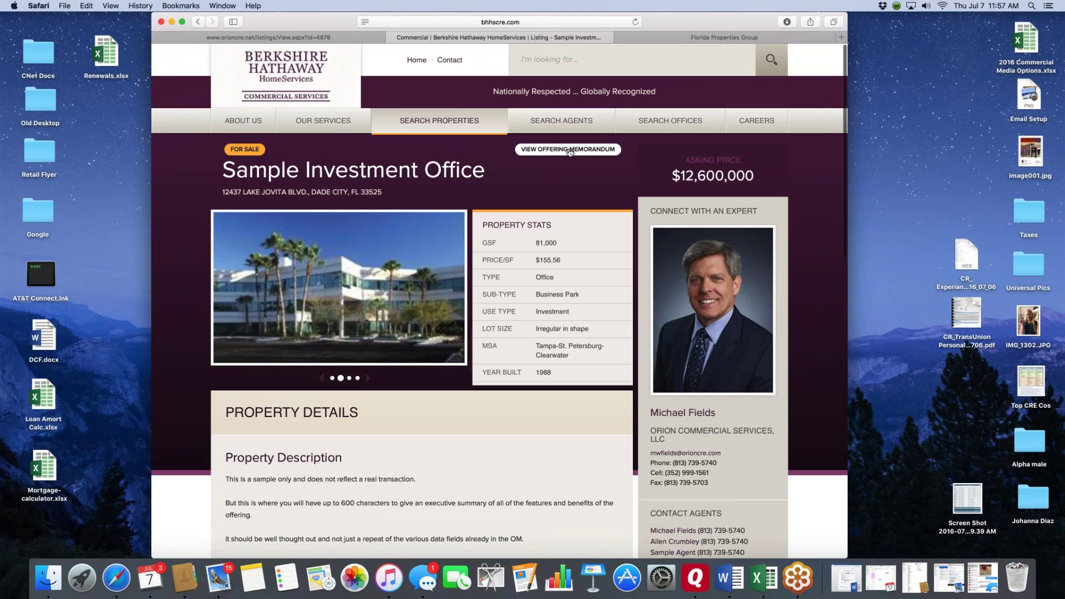
- Open the Sample Investment Office offering memorandum and accept the confidentiality agreement terms
left_click(576, 150)
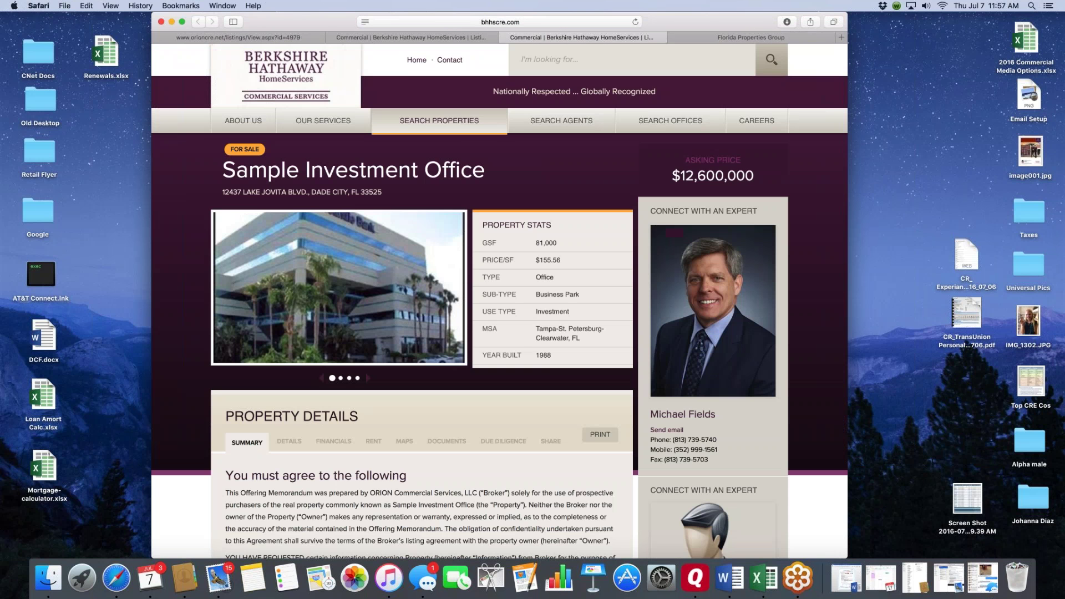
scroll(562, 166, "down", 10)
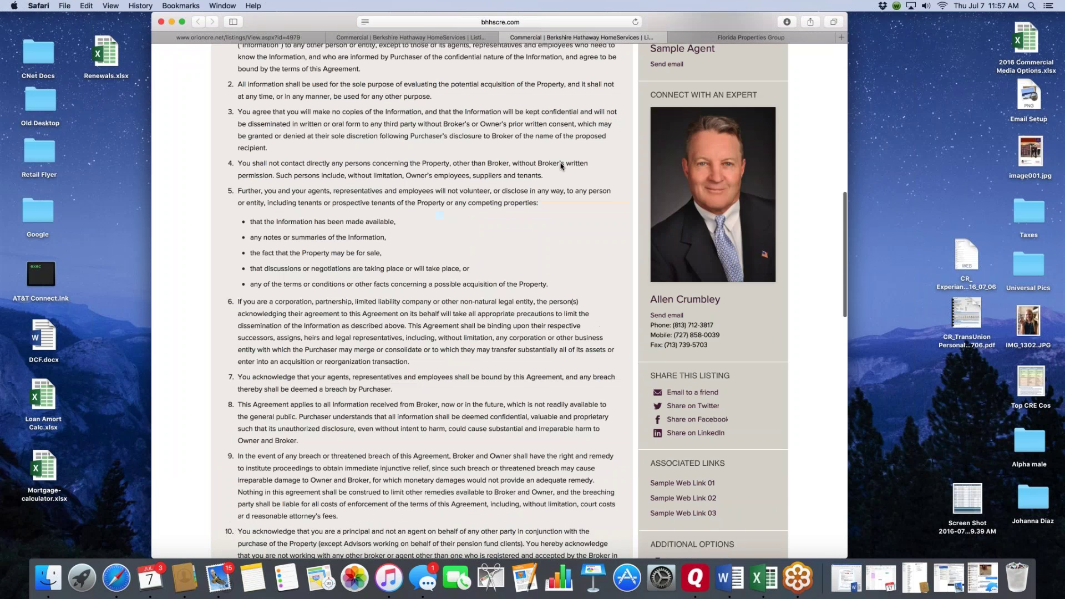
scroll(561, 165, "up", 4)
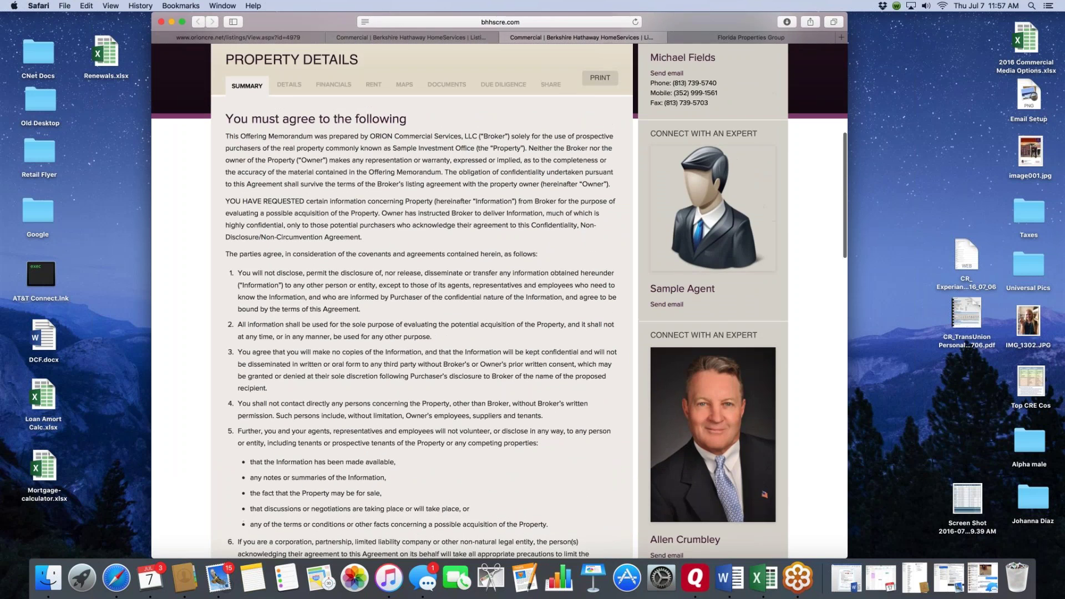
scroll(325, 146, "down", 5)
scroll(324, 147, "down", 15)
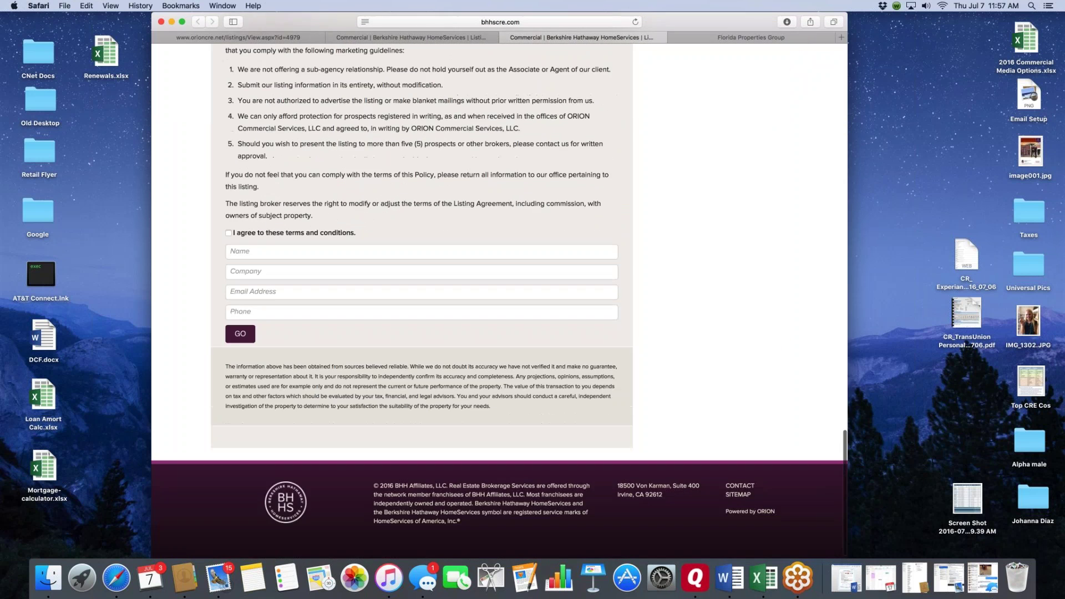
left_click(229, 233)
- Fill in the contact's name, company ORION, e-mail and phone, and submit the form
left_click(261, 252)
type("Mike Test")
key("Tab")
type("ORION")
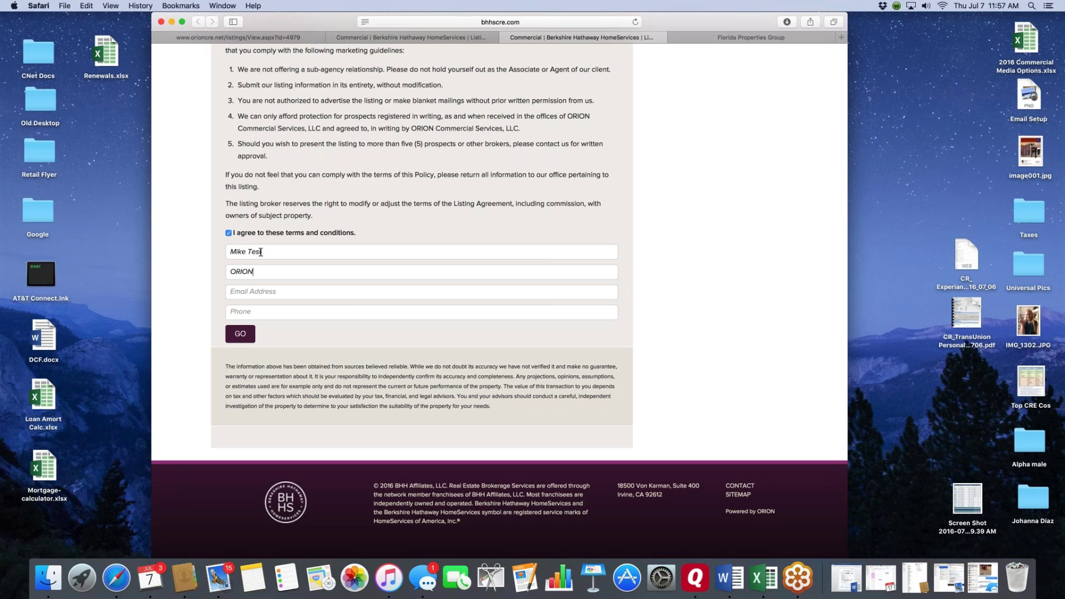
key("Tab")
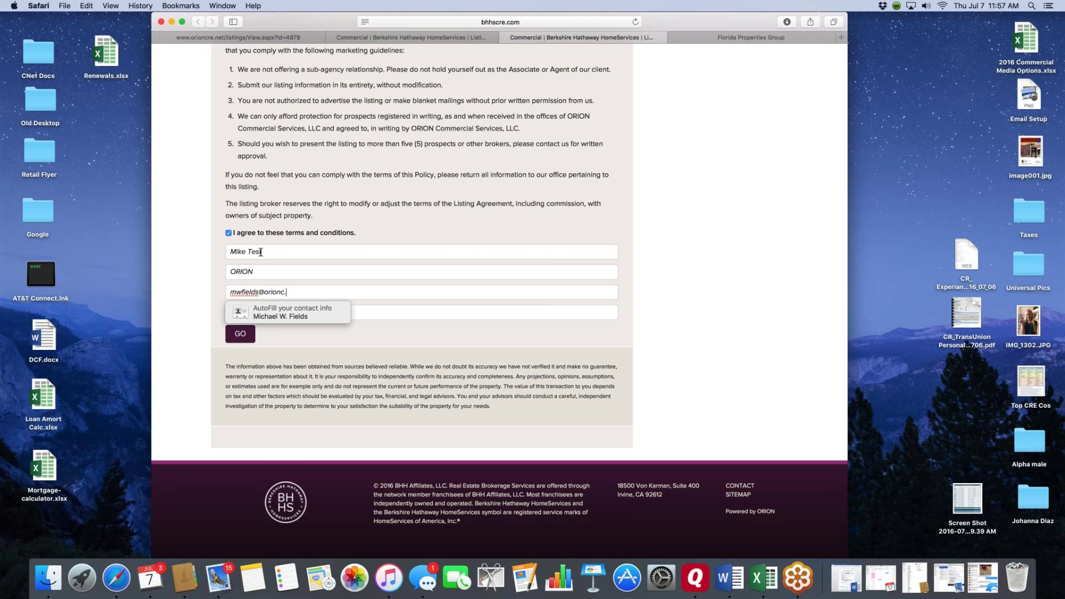
key("Tab")
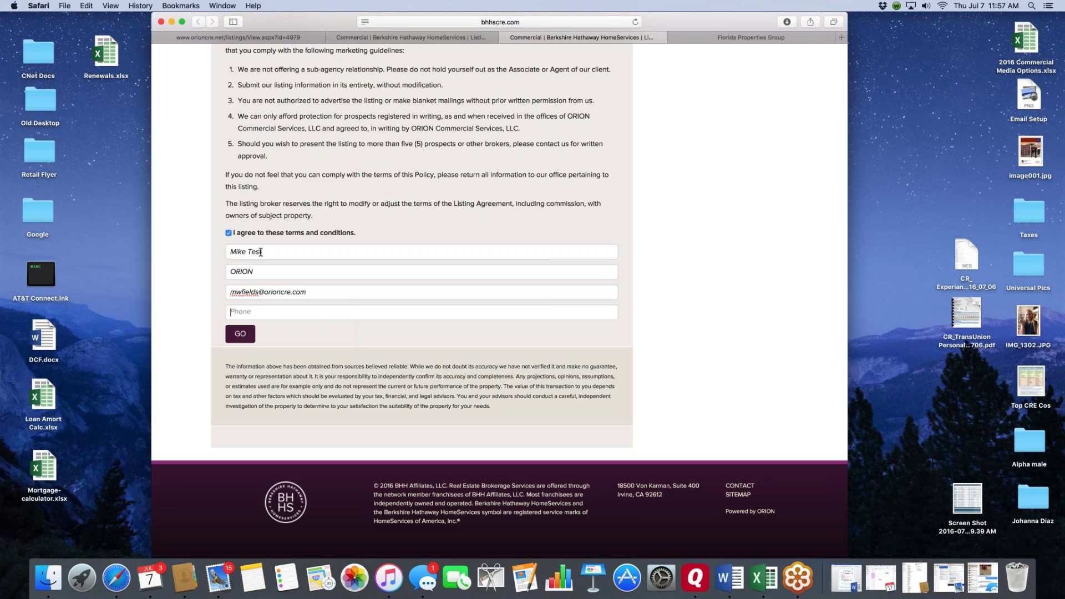
key("Tab")
key("Return")
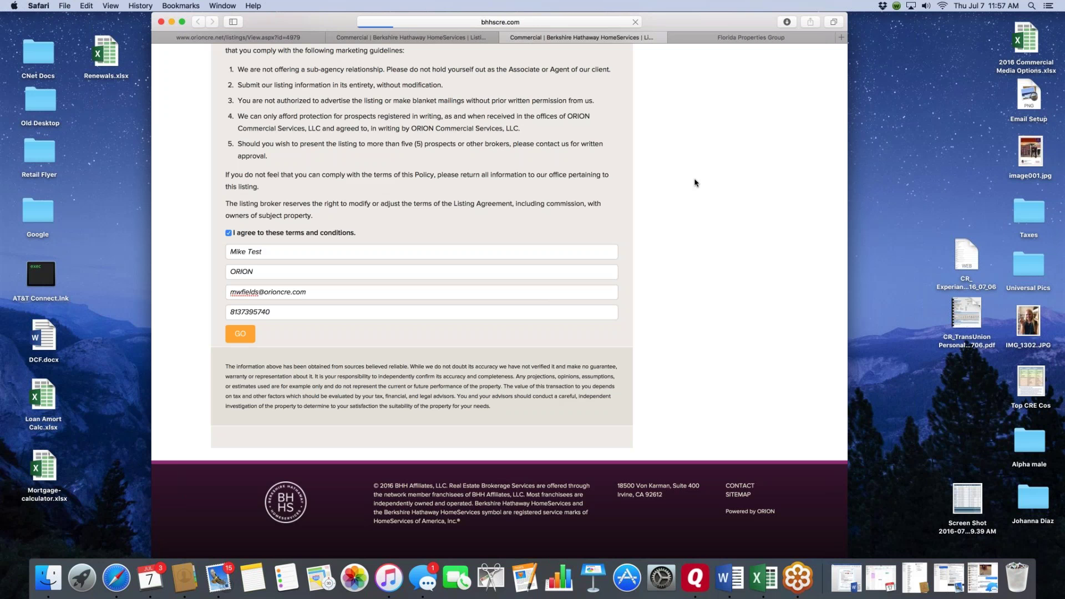
scroll(696, 182, "up", 10)
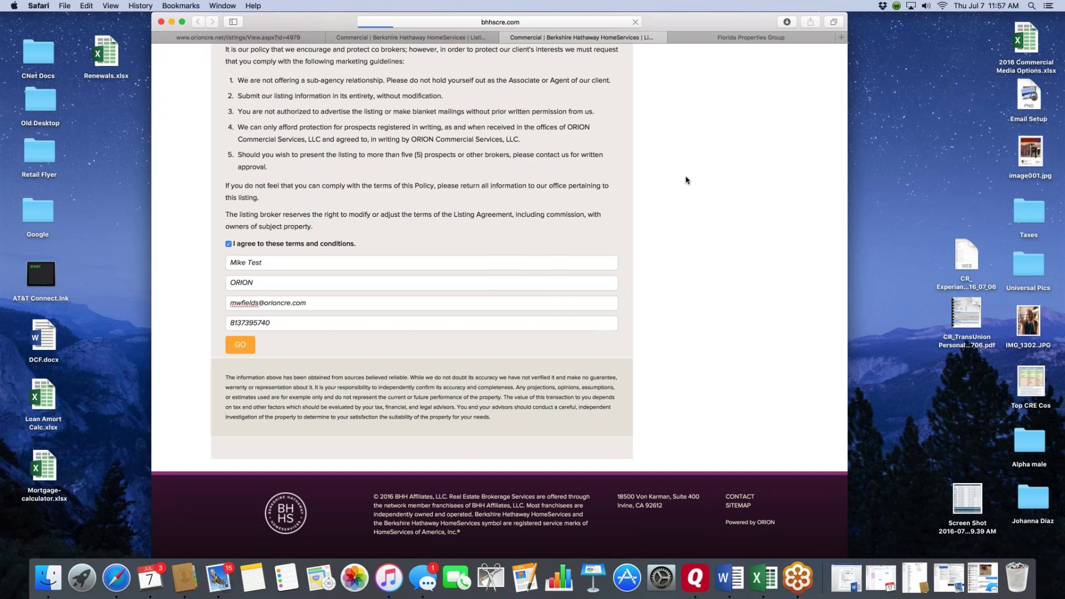
scroll(687, 180, "up", 3)
scroll(555, 222, "down", 15)
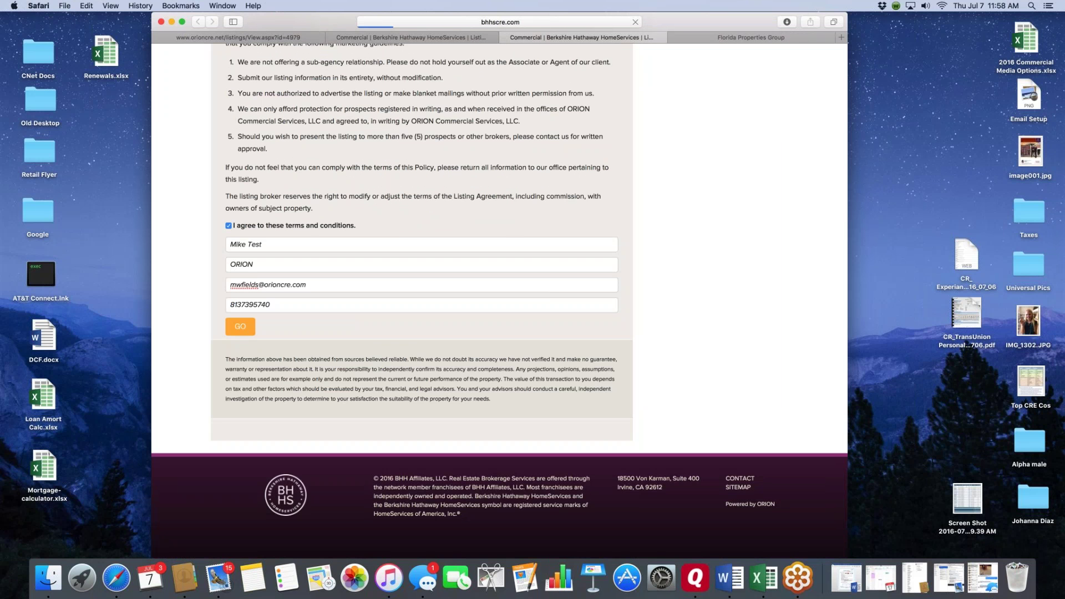
scroll(499, 299, "up", 15)
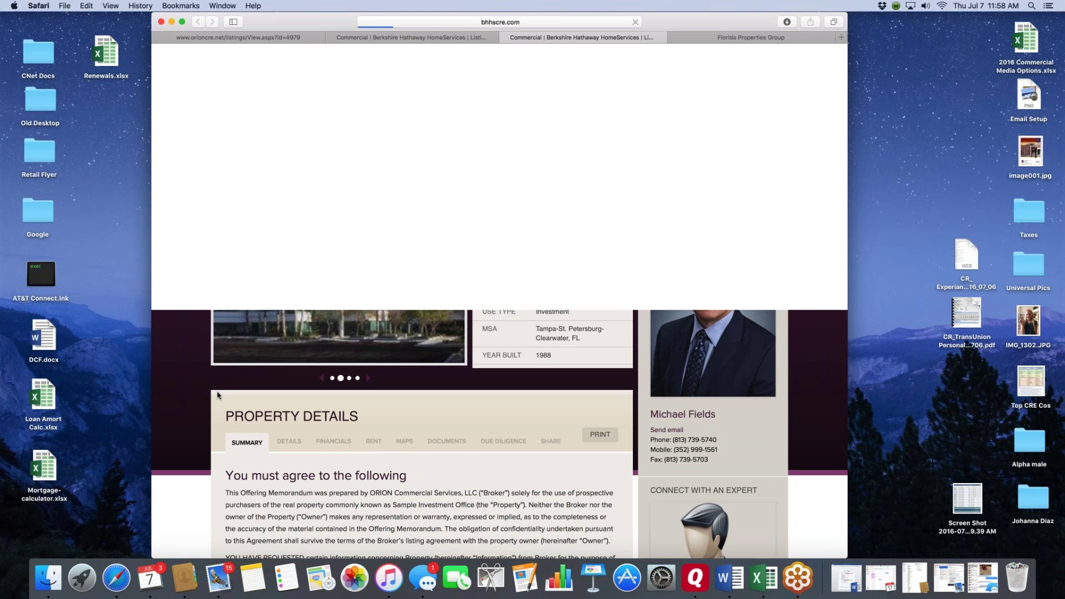
scroll(217, 395, "down", 20)
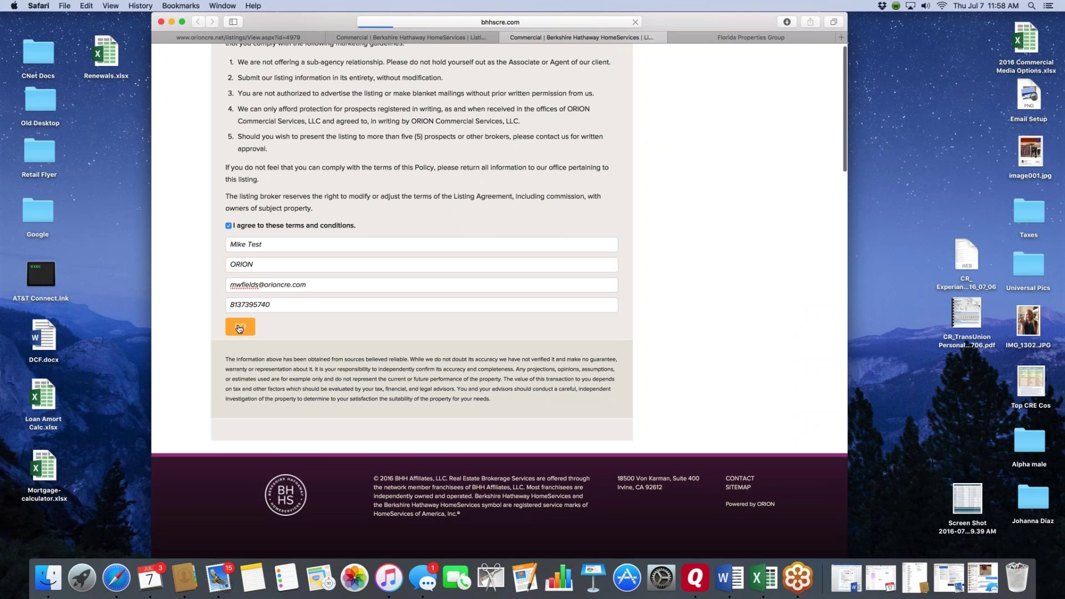
- Submit the agreement and browse the property's Summary, Building Data, Financials and Rent tabs
left_click(239, 324)
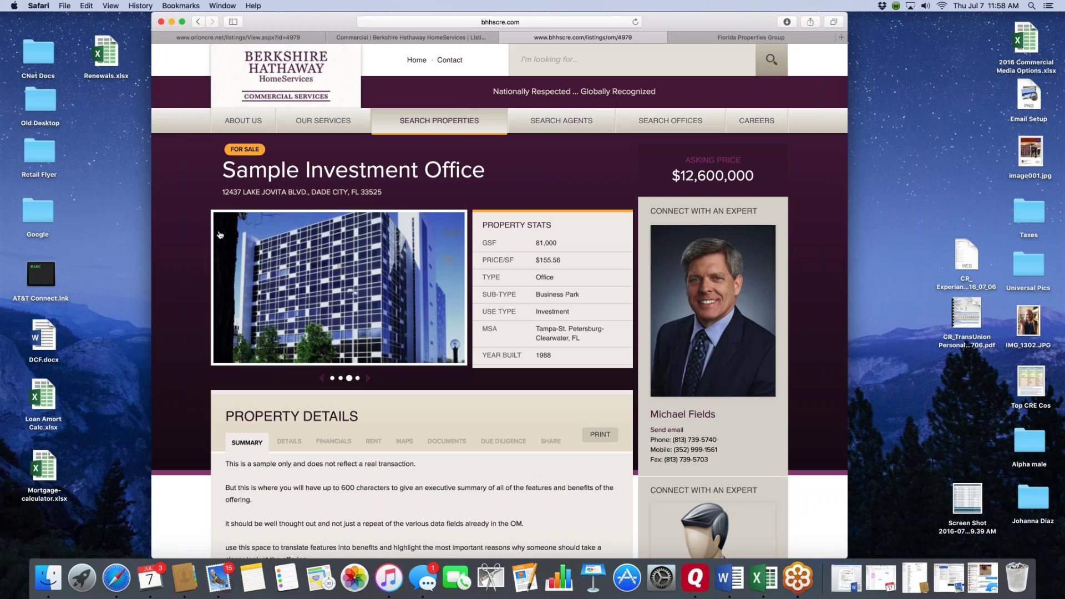
scroll(189, 250, "up", 1)
scroll(194, 260, "down", 5)
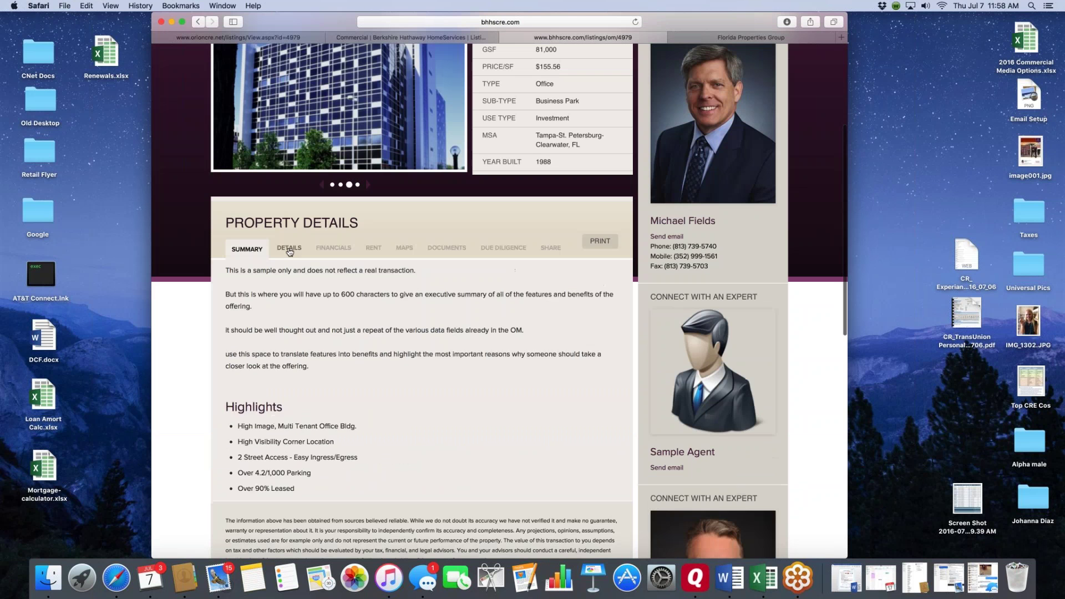
left_click(289, 248)
left_click(333, 248)
left_click(373, 248)
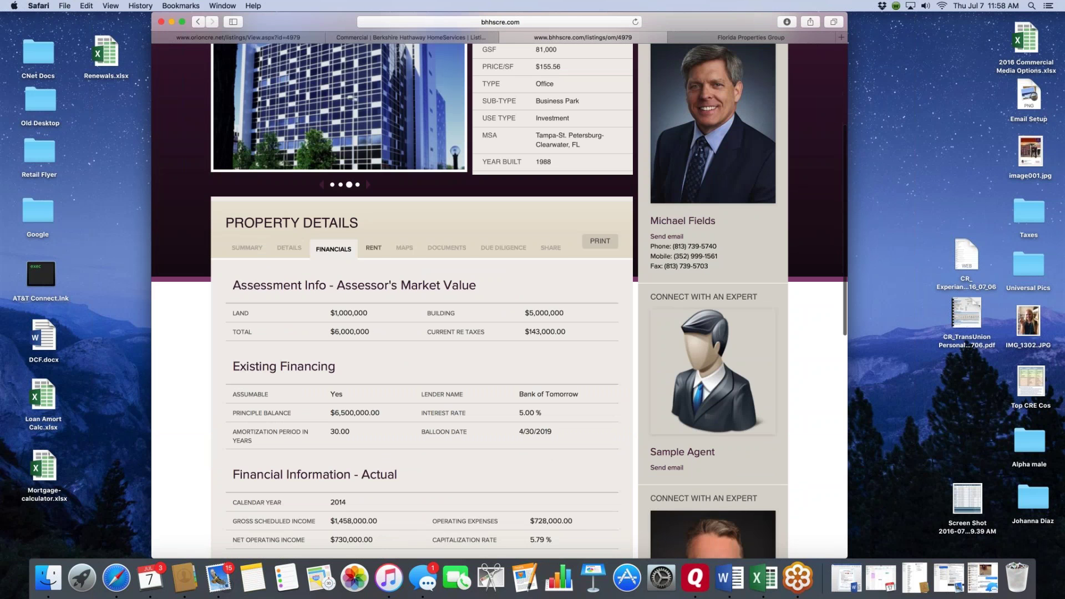
left_click(247, 248)
left_click(294, 249)
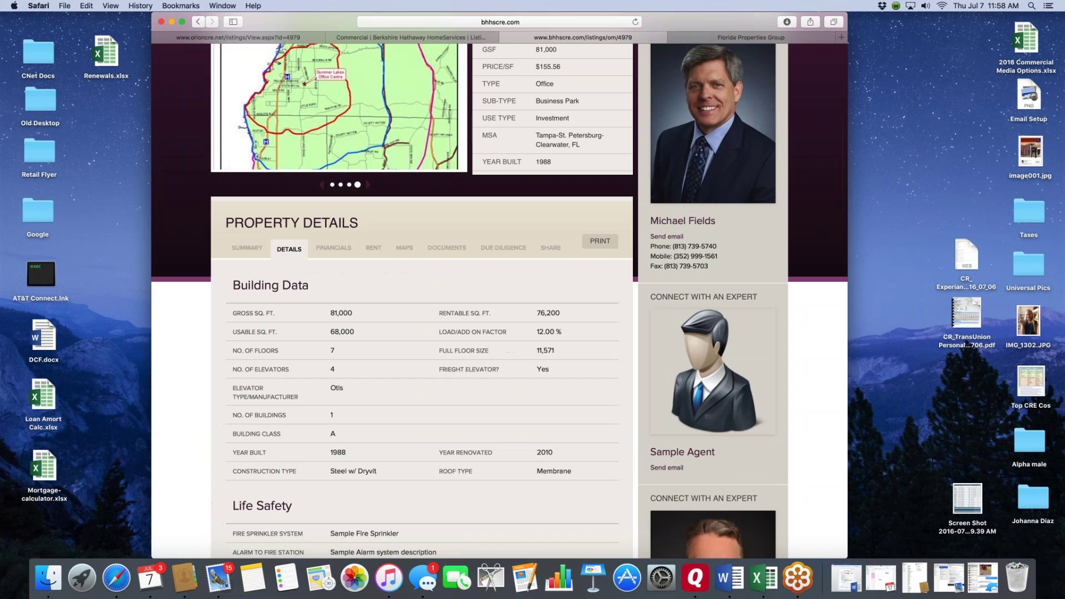
- Review the assessed values, existing financing and actual financial figures, then the rent information
scroll(314, 259, "down", 2)
scroll(314, 258, "down", 15)
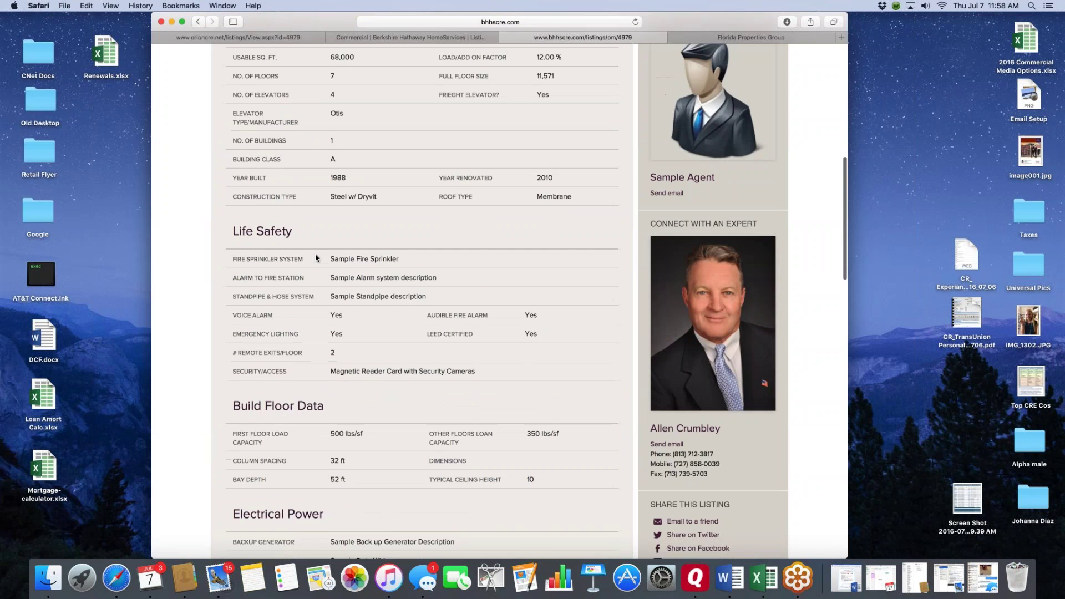
scroll(315, 255, "down", 15)
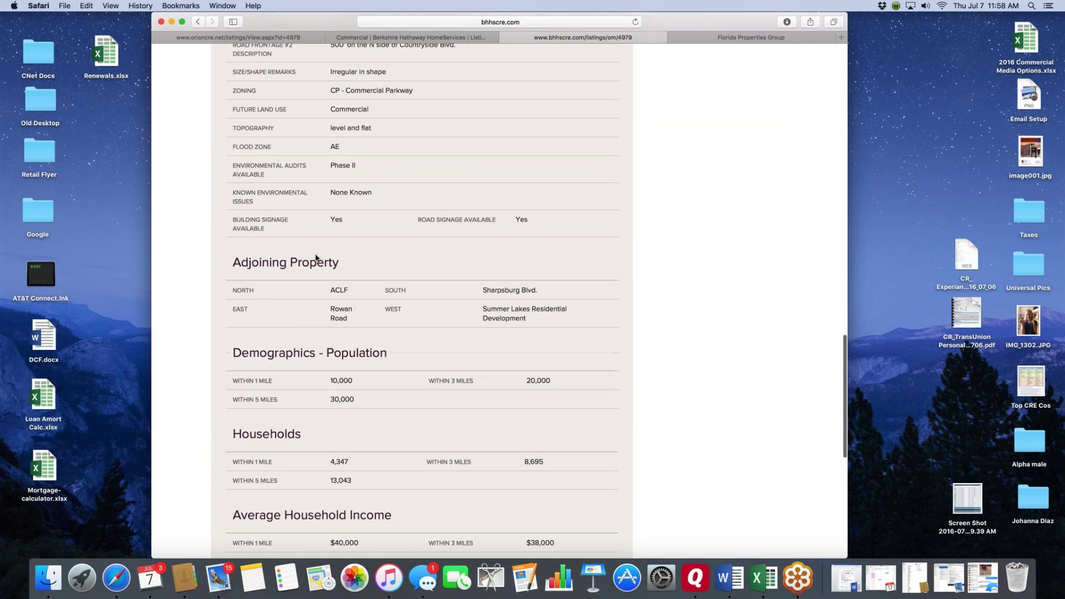
scroll(316, 255, "up", 20)
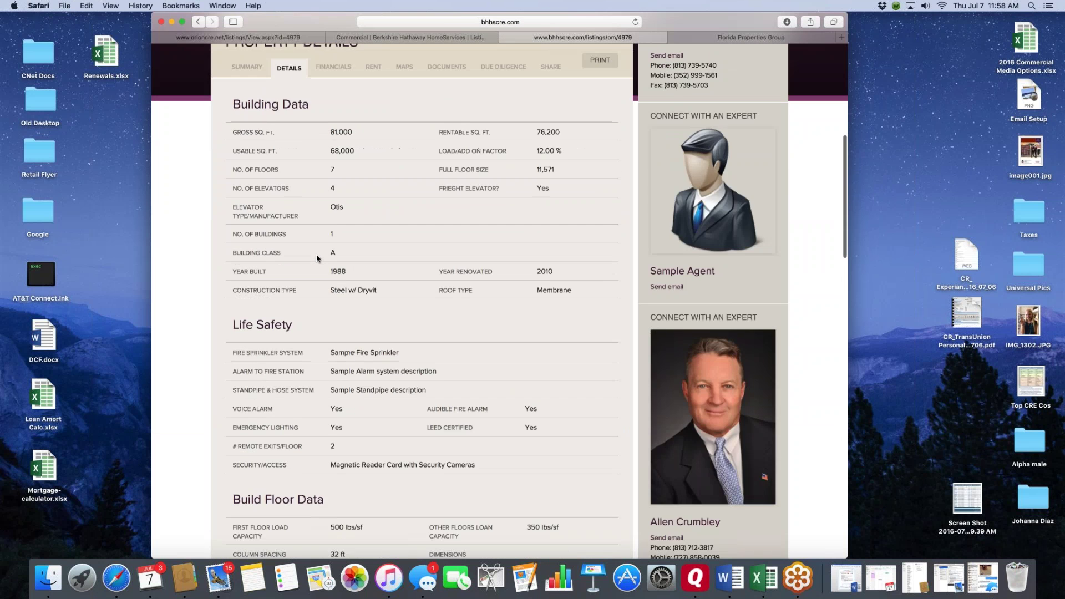
left_click(331, 211)
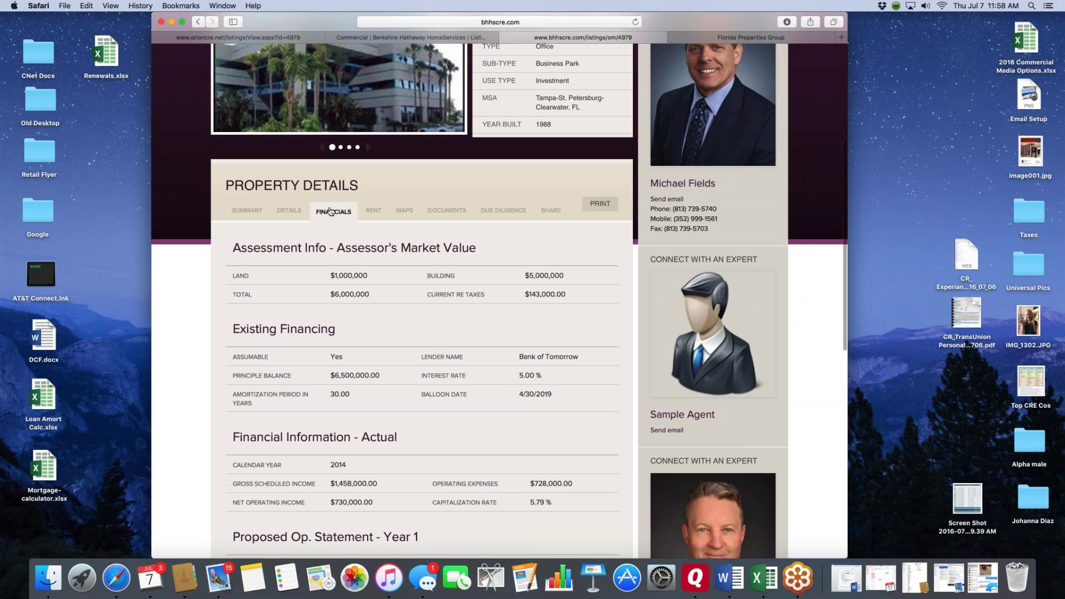
scroll(331, 222, "down", 5)
scroll(330, 222, "up", 6)
scroll(331, 222, "up", 5)
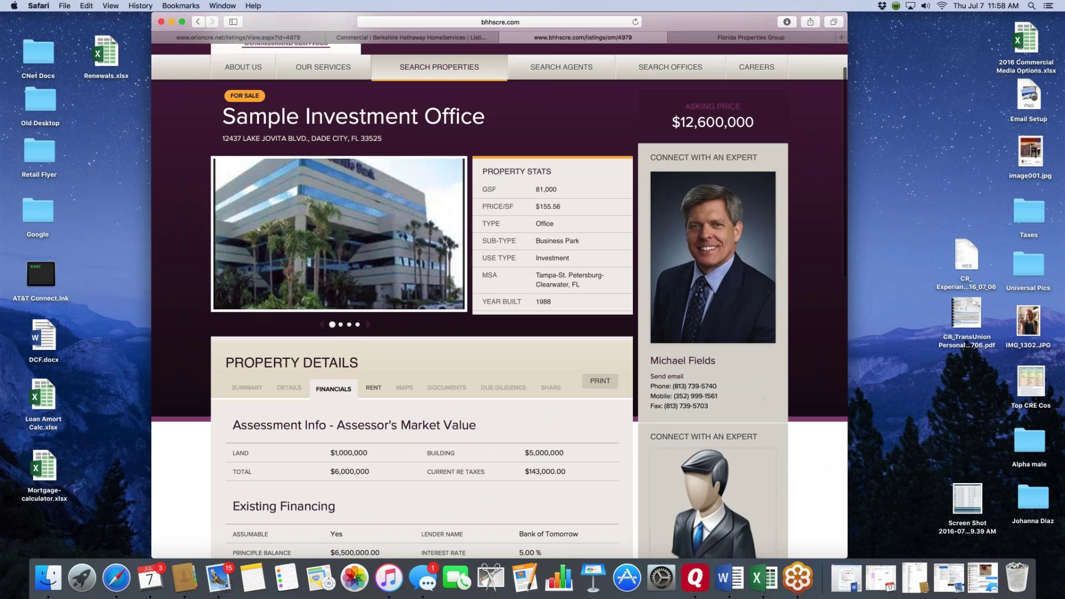
left_click(373, 390)
scroll(327, 358, "down", 1)
- Expand the rent details for units 100, 300, Sample, 800, 500 and 400
scroll(323, 355, "down", 10)
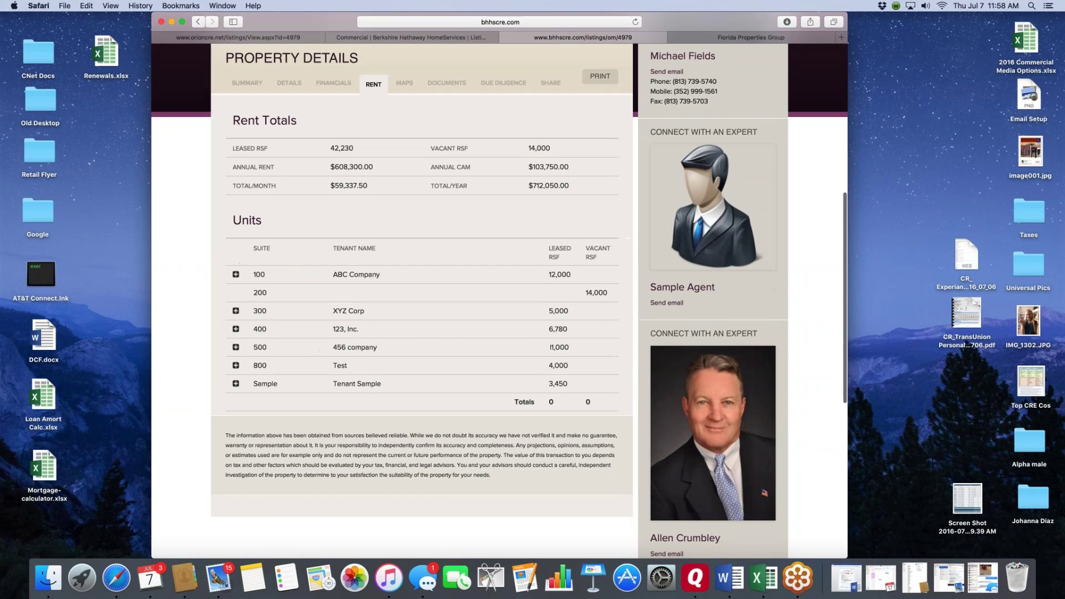
left_click(236, 255)
left_click(236, 434)
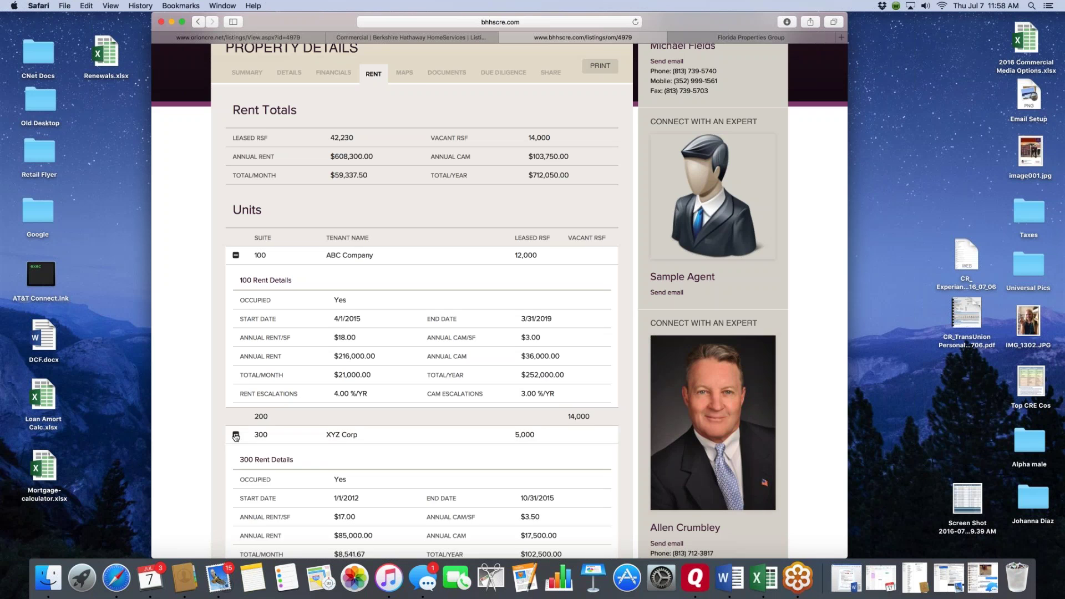
scroll(236, 434, "down", 3)
scroll(422, 300, "down", 10)
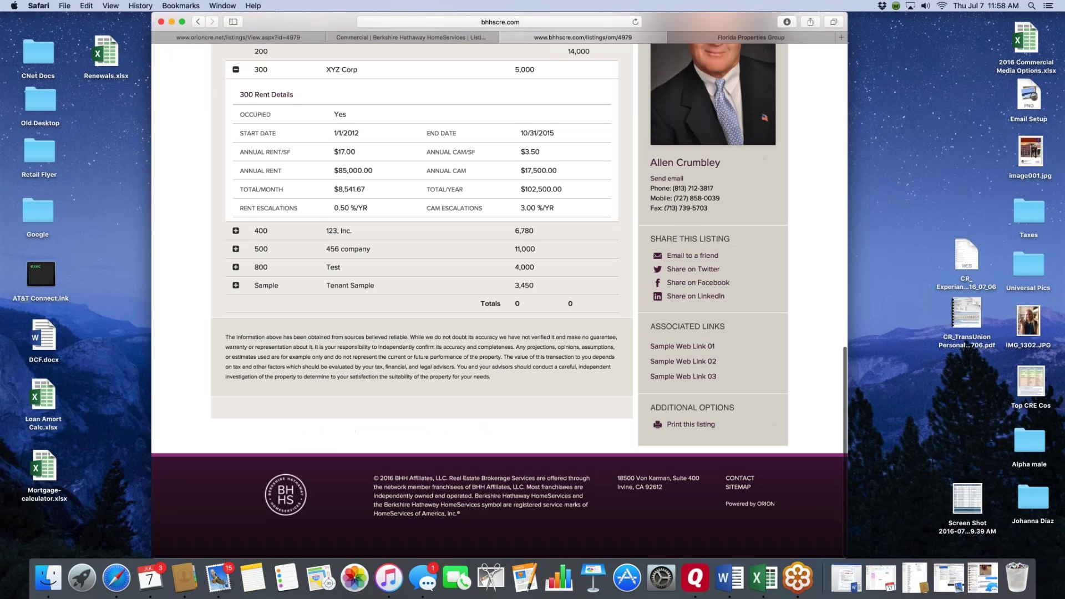
left_click(236, 285)
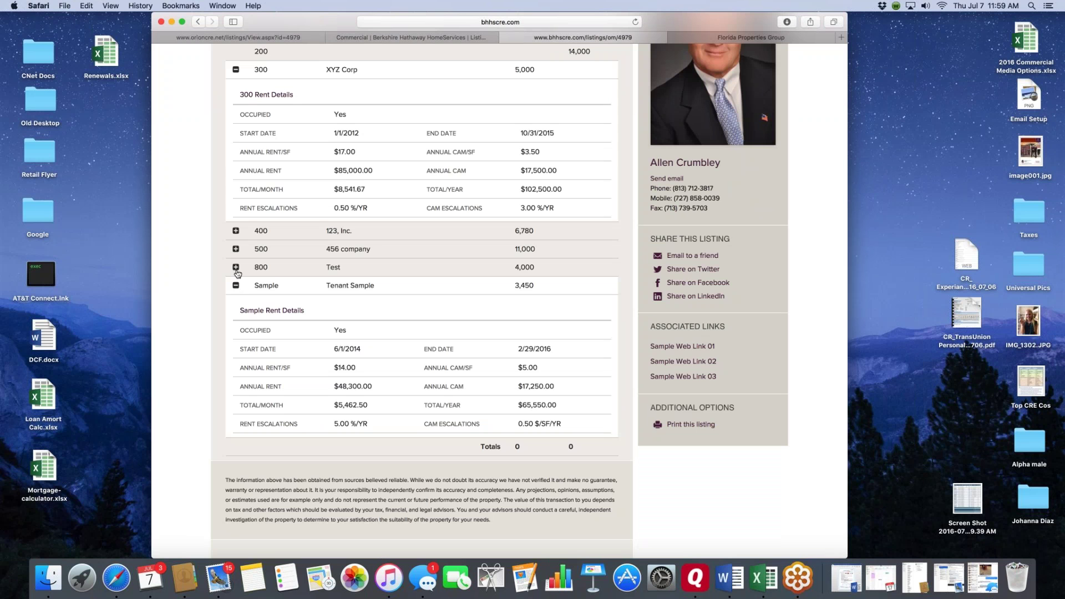
left_click(236, 267)
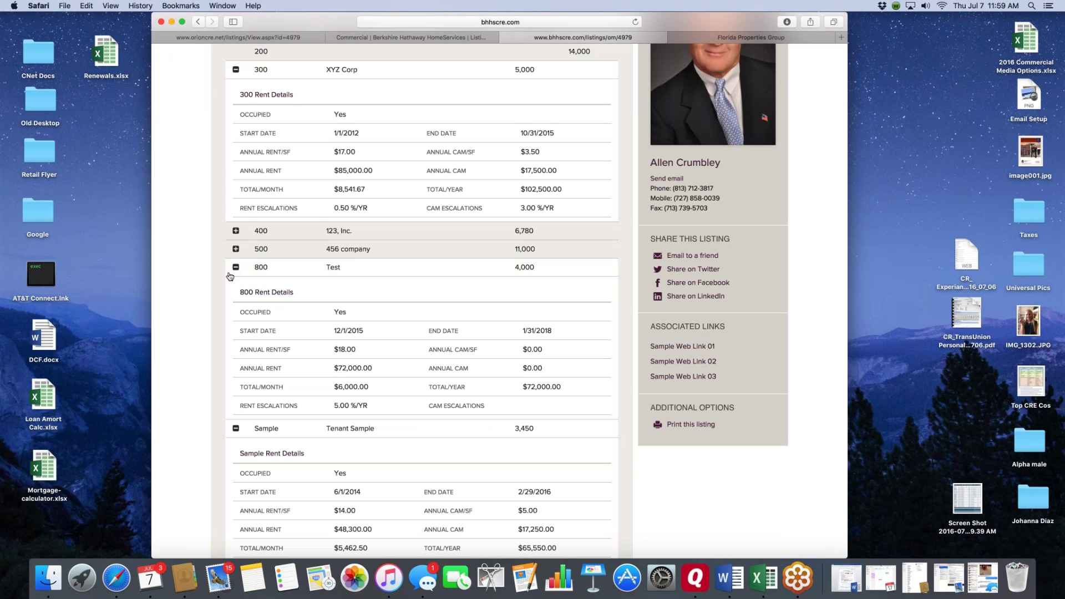
scroll(239, 279, "down", 5)
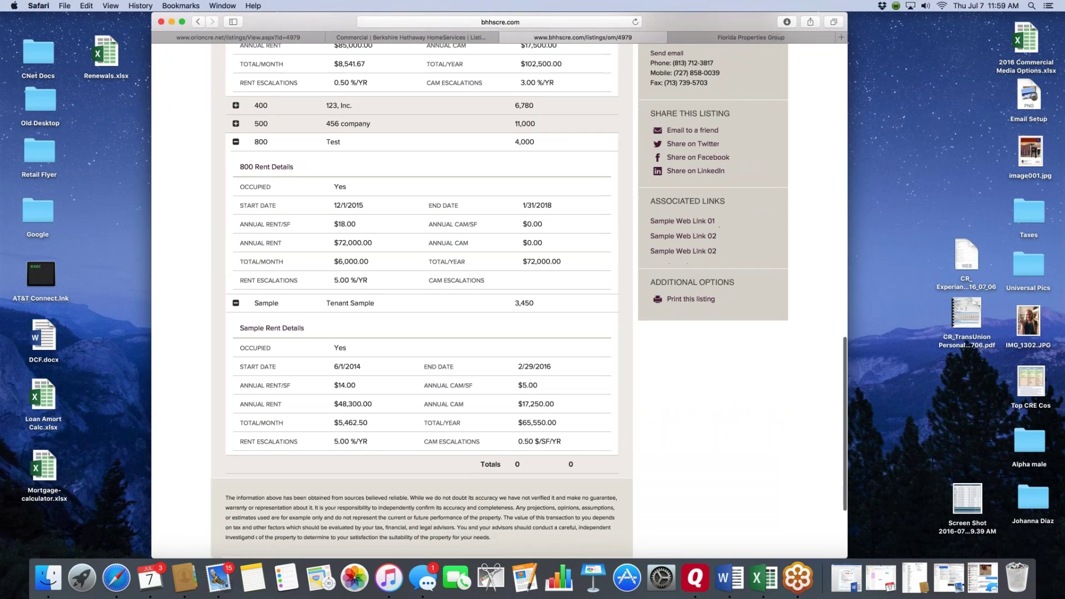
scroll(238, 286, "up", 7)
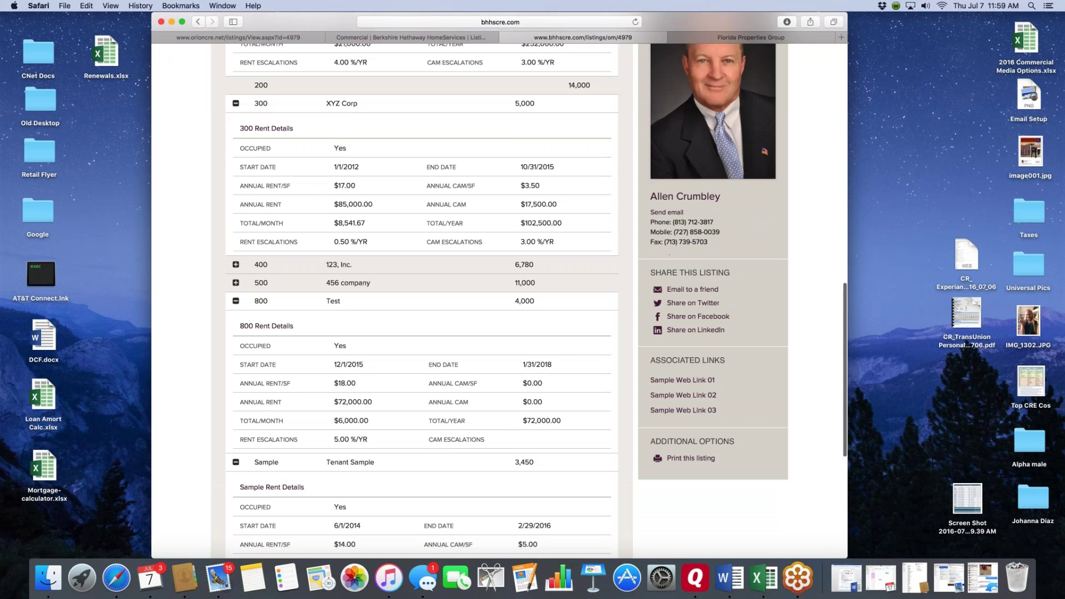
left_click(238, 291)
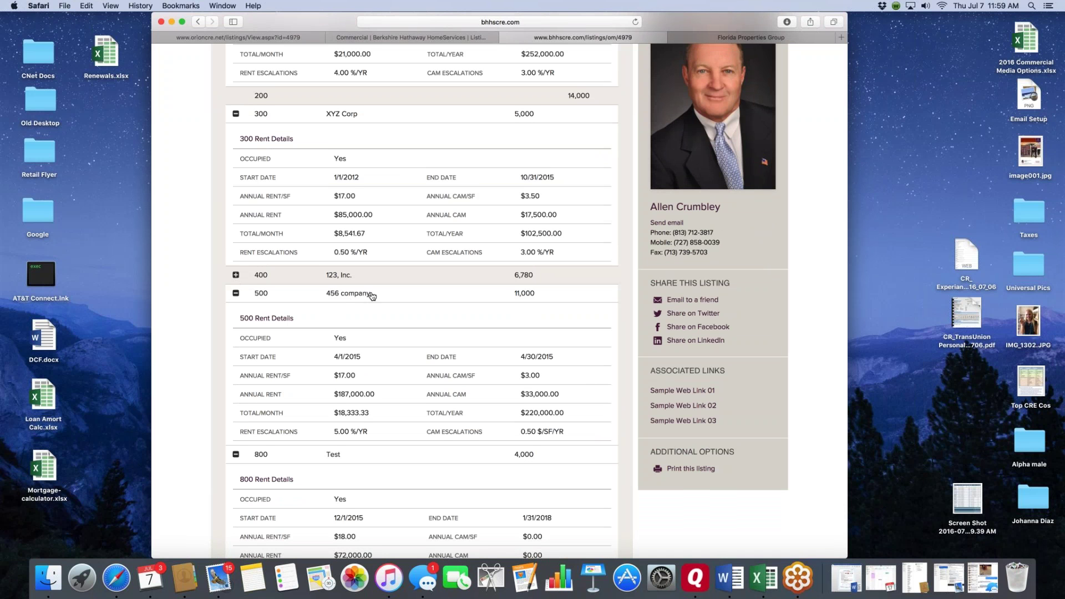
left_click(236, 275)
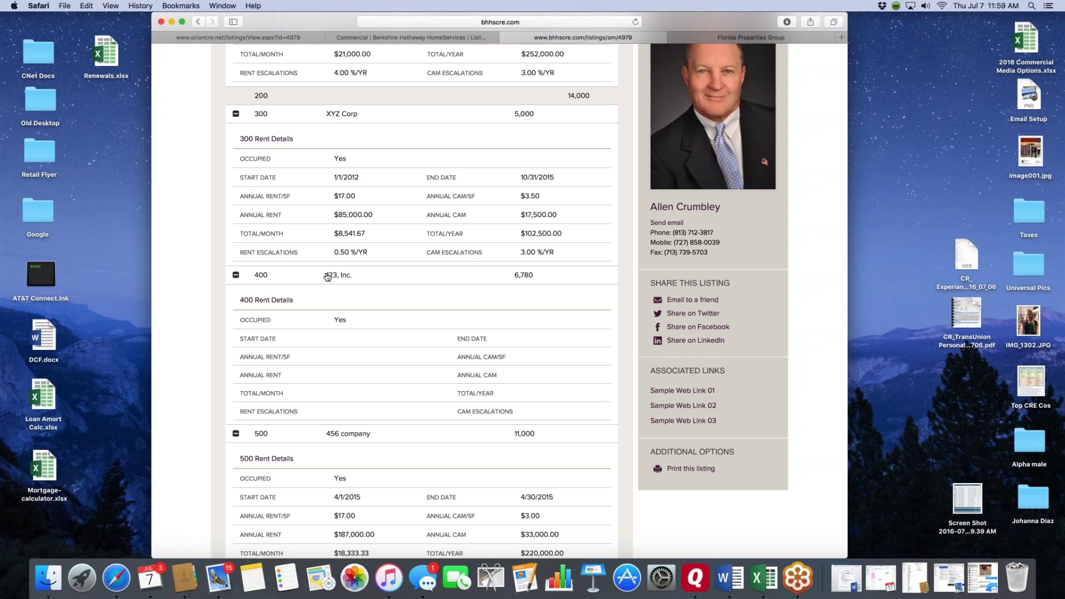
scroll(355, 323, "up", 15)
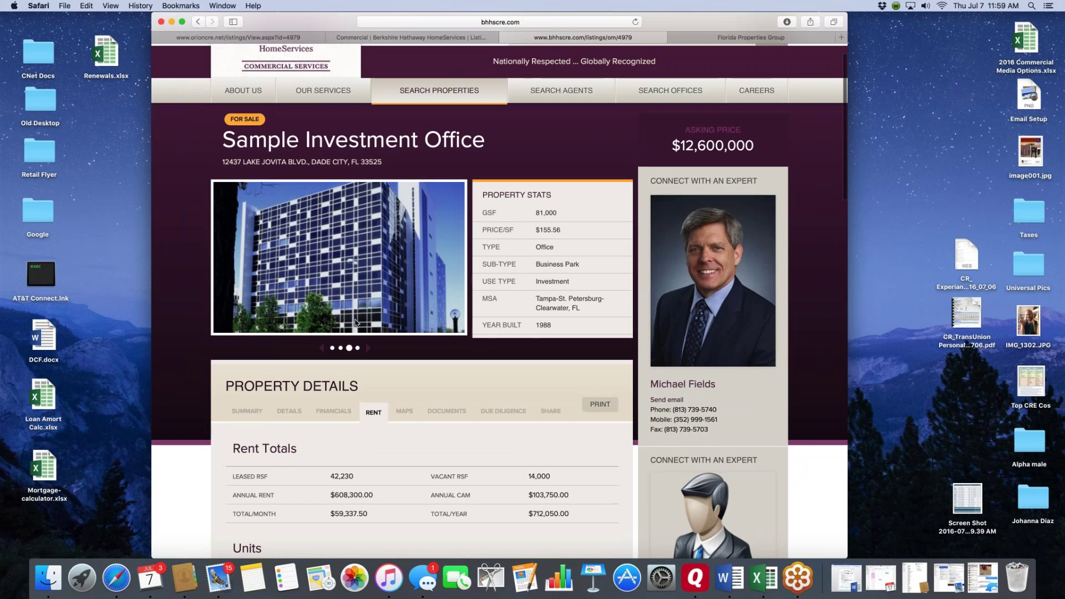
- View the property's location description and zoom in twice on its map
scroll(355, 323, "down", 5)
left_click(405, 282)
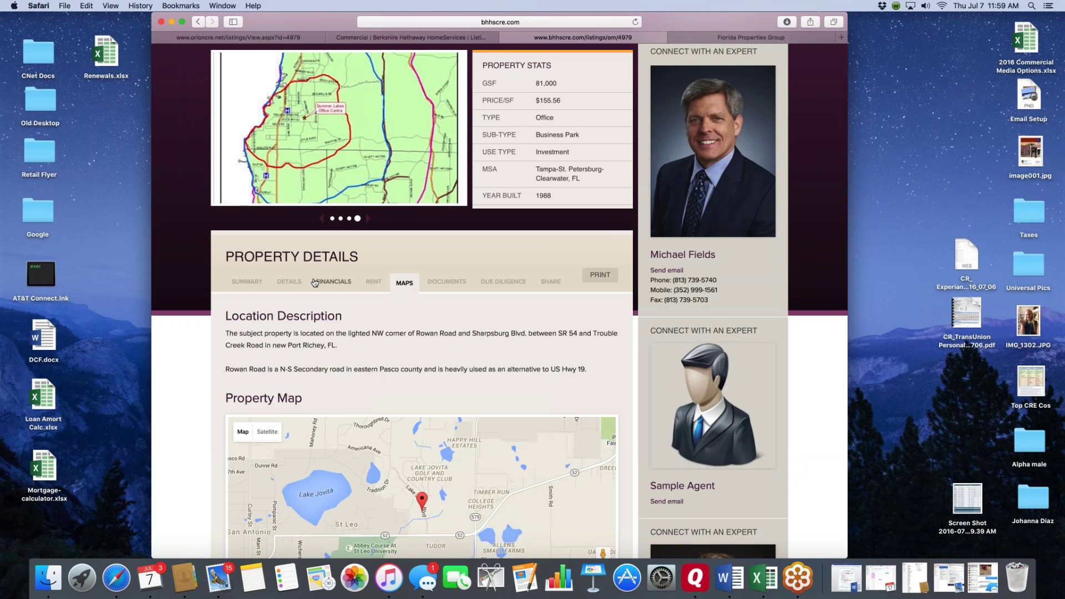
scroll(322, 282, "down", 10)
scroll(315, 283, "down", 10)
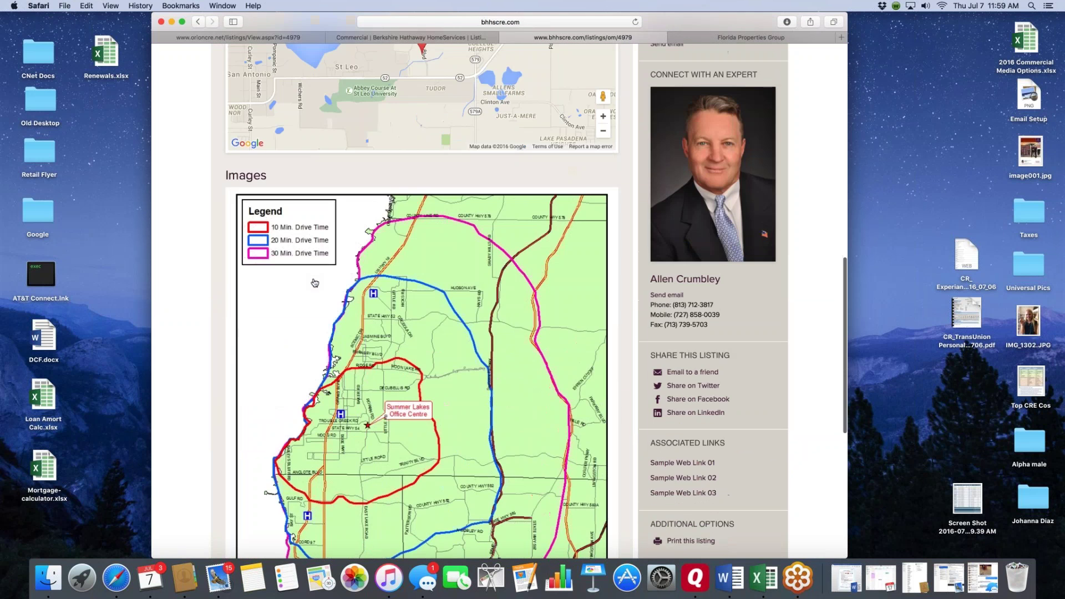
scroll(352, 407, "up", 20)
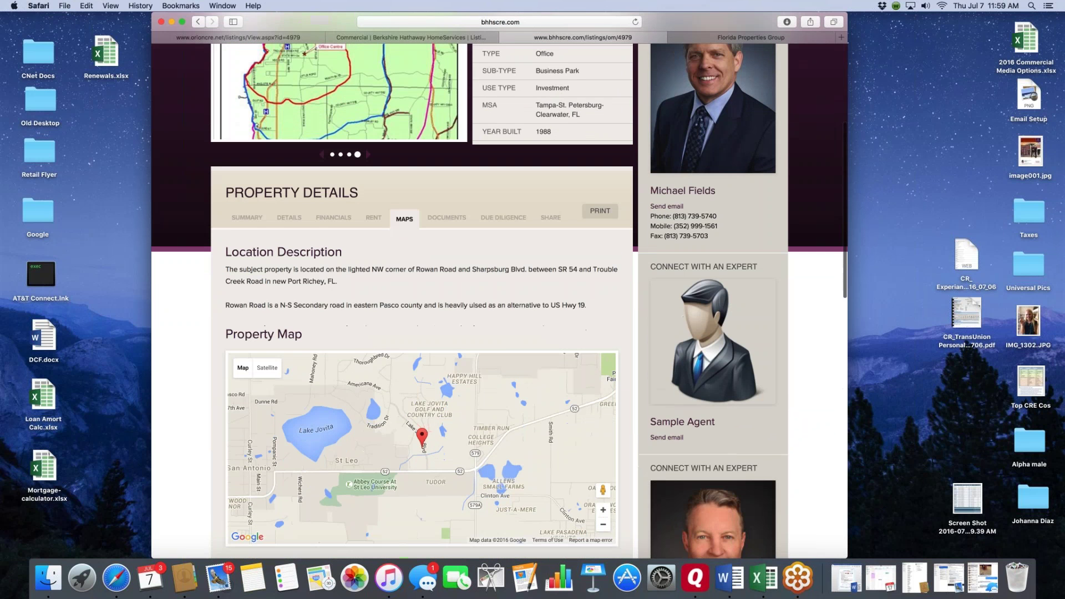
scroll(352, 407, "down", 3)
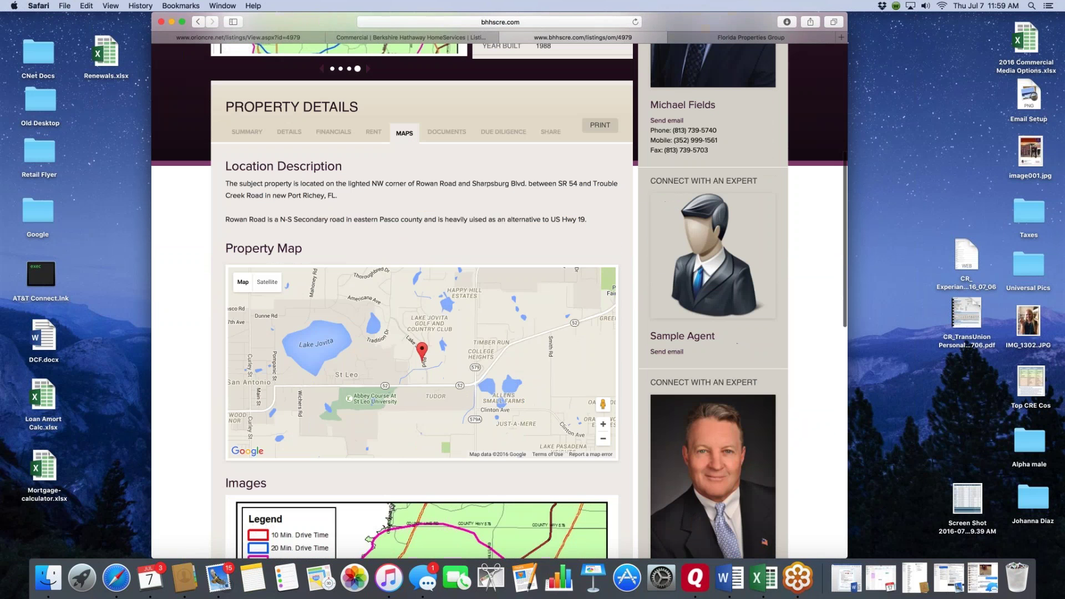
left_click(603, 425)
left_click(604, 425)
scroll(397, 431, "down", 10)
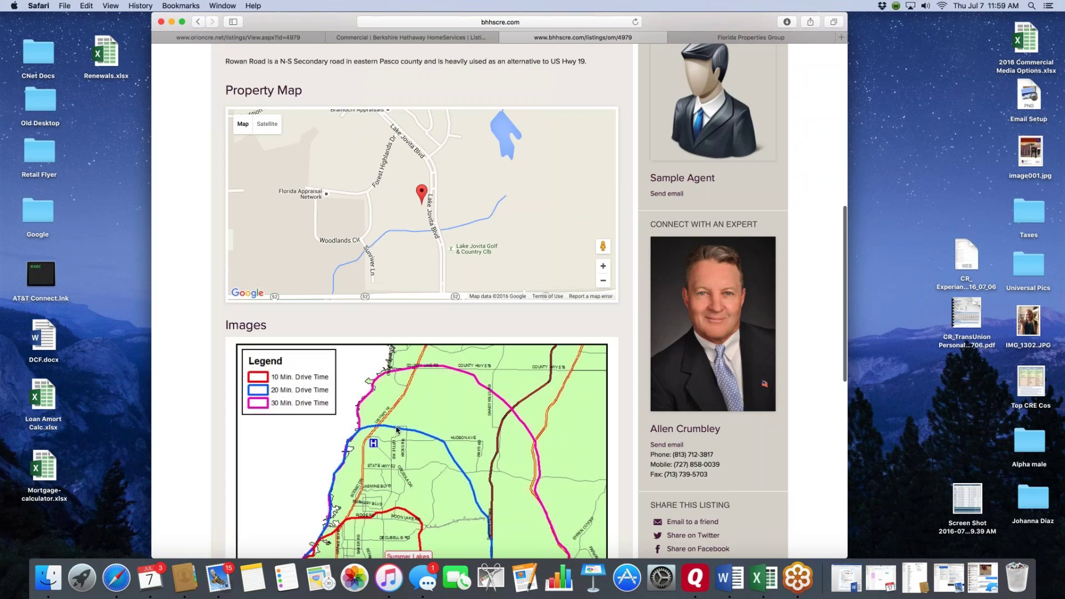
scroll(286, 377, "up", 15)
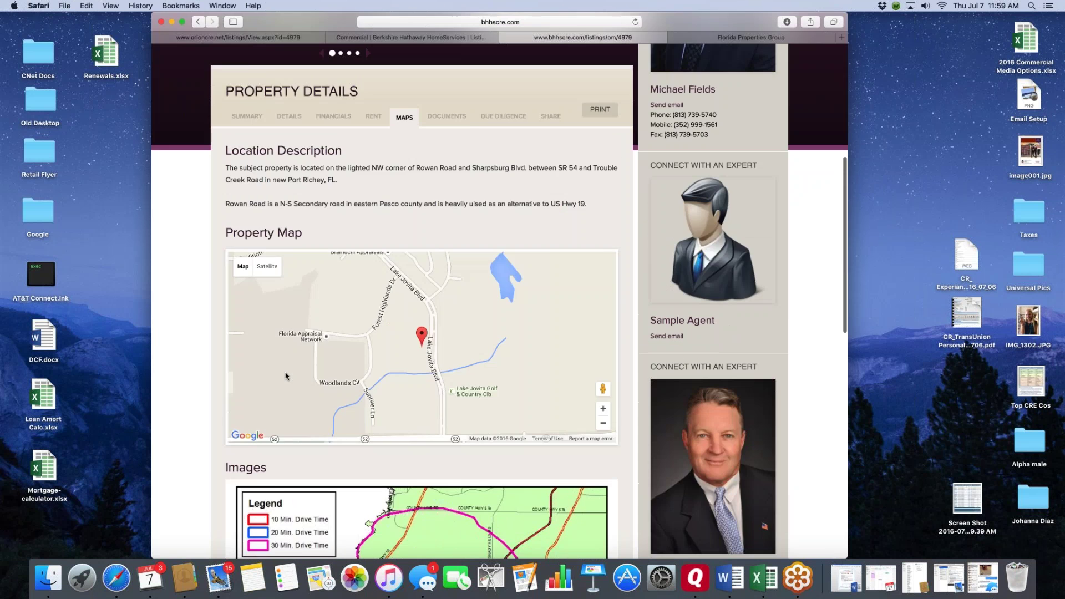
- Review the listing's attached documents and the due diligence vault terms
left_click(452, 442)
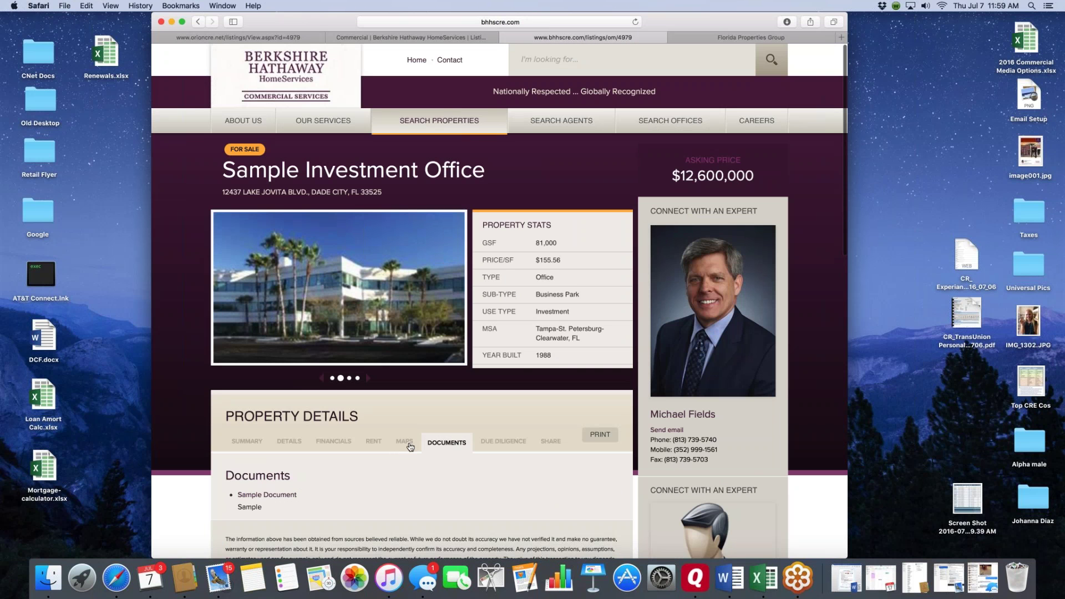
scroll(388, 433, "down", 3)
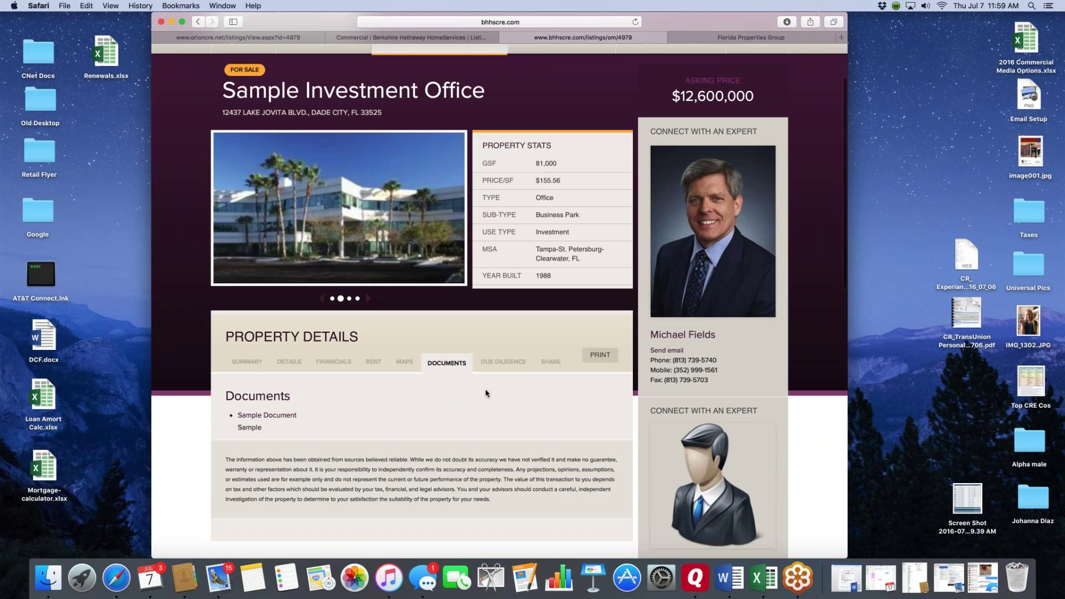
left_click(504, 362)
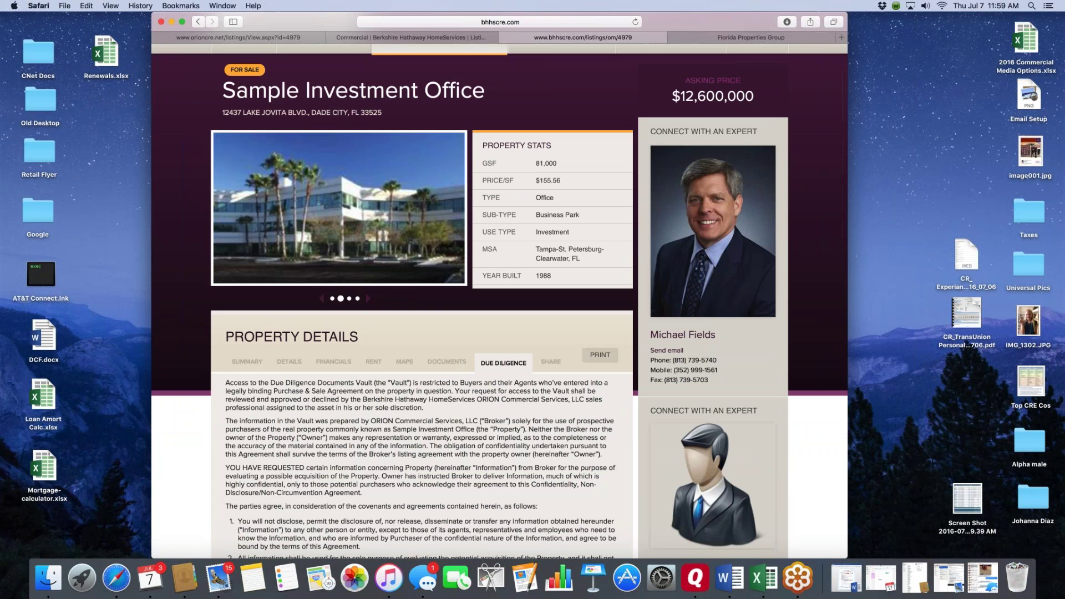
scroll(500, 300, "down", 5)
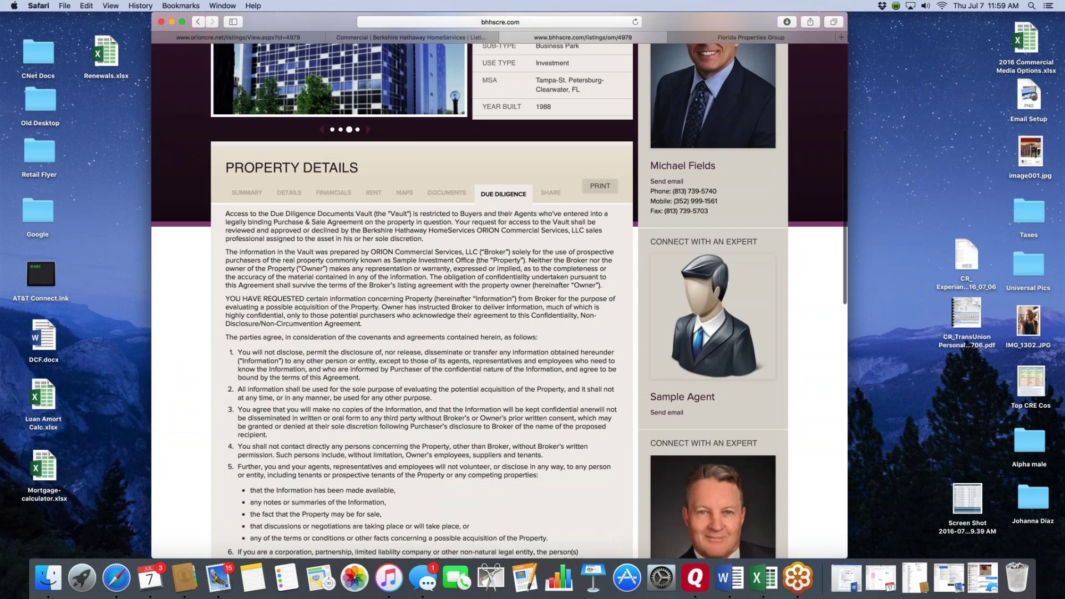
scroll(422, 300, "down", 1)
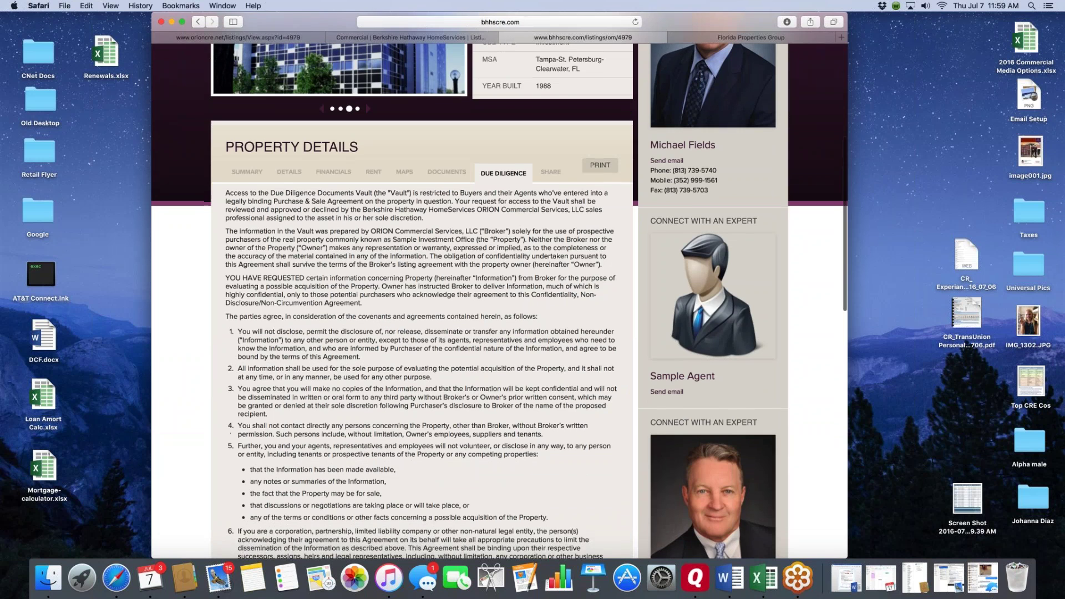
scroll(421, 299, "down", 10)
scroll(422, 300, "up", 12)
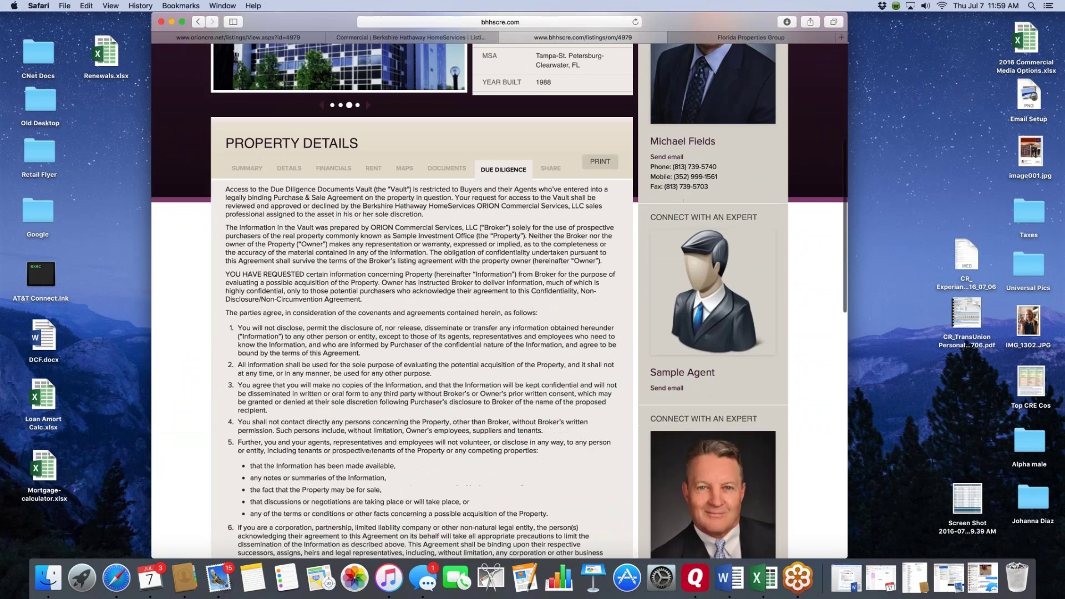
scroll(553, 372, "up", 5)
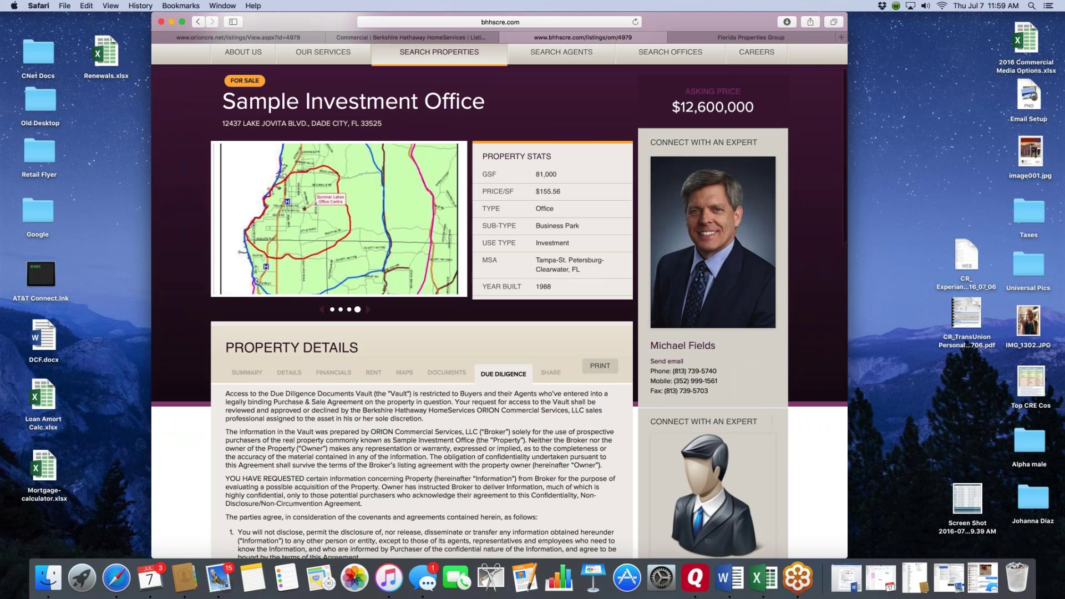
- Look over the form for forwarding the listing
left_click(554, 372)
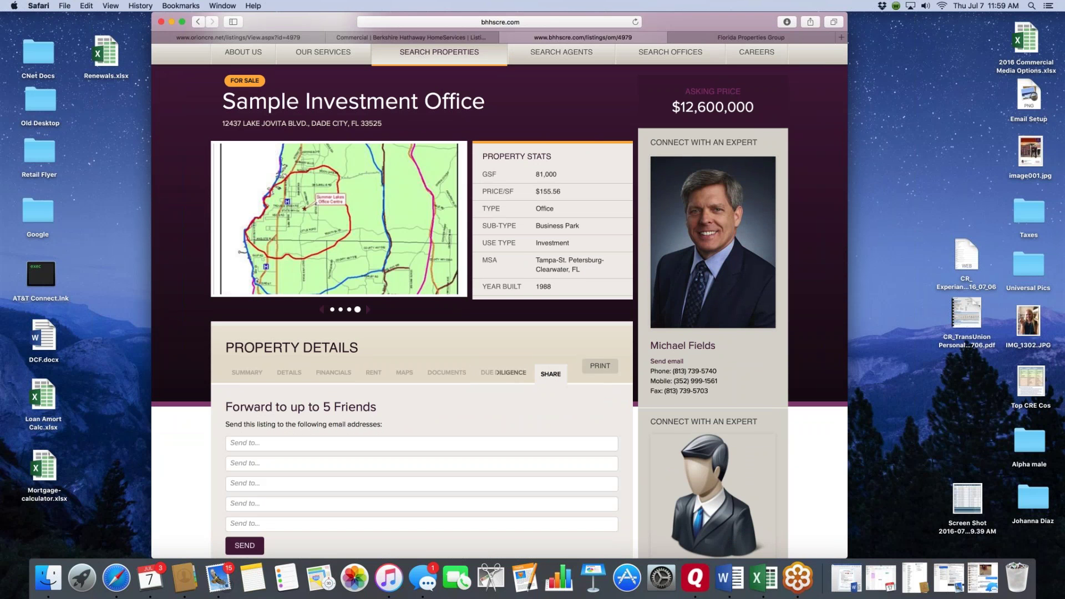
scroll(438, 395, "down", 4)
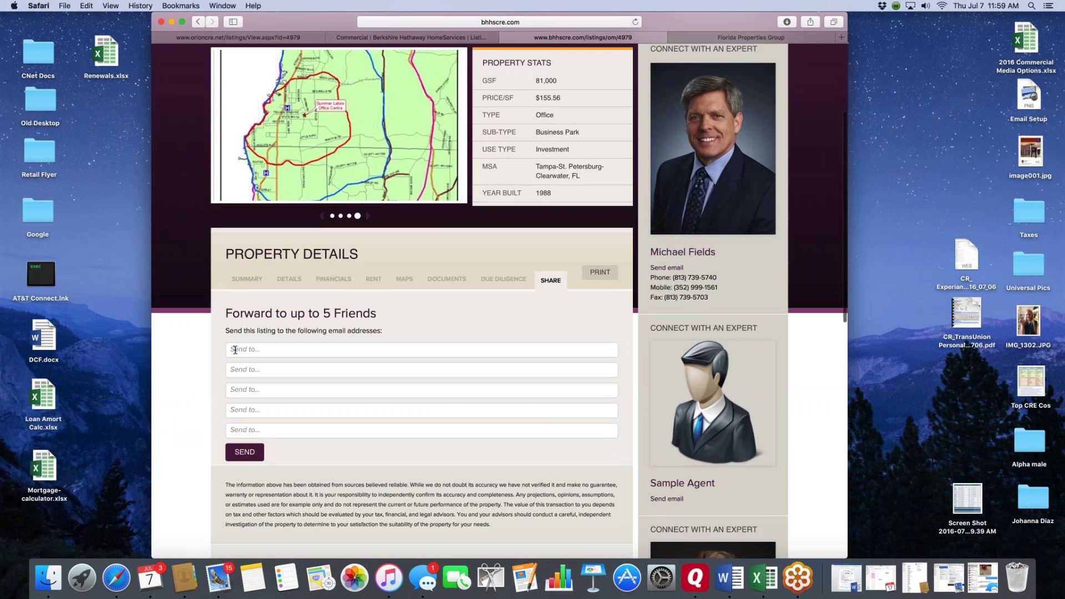
scroll(244, 431, "down", 2)
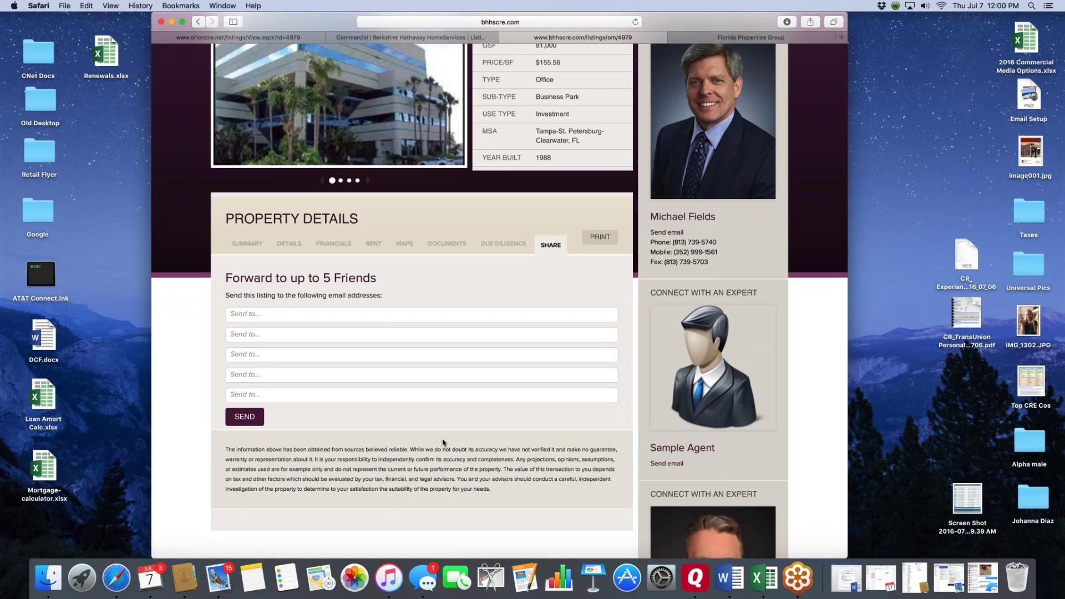
scroll(443, 442, "up", 6)
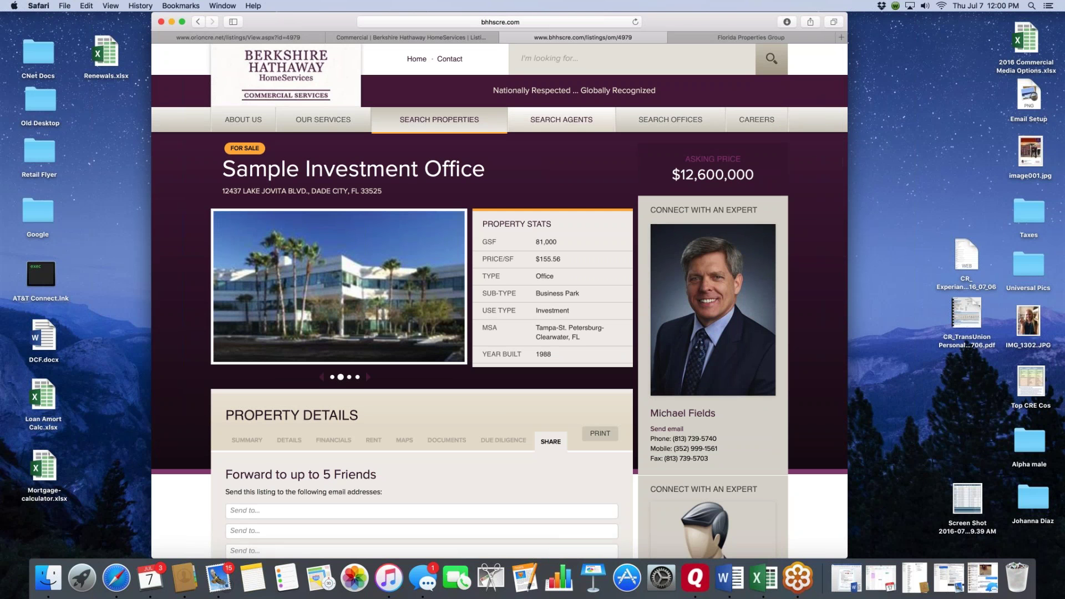
- Close the two public listing tabs and return to the ORION listing
left_click(454, 37)
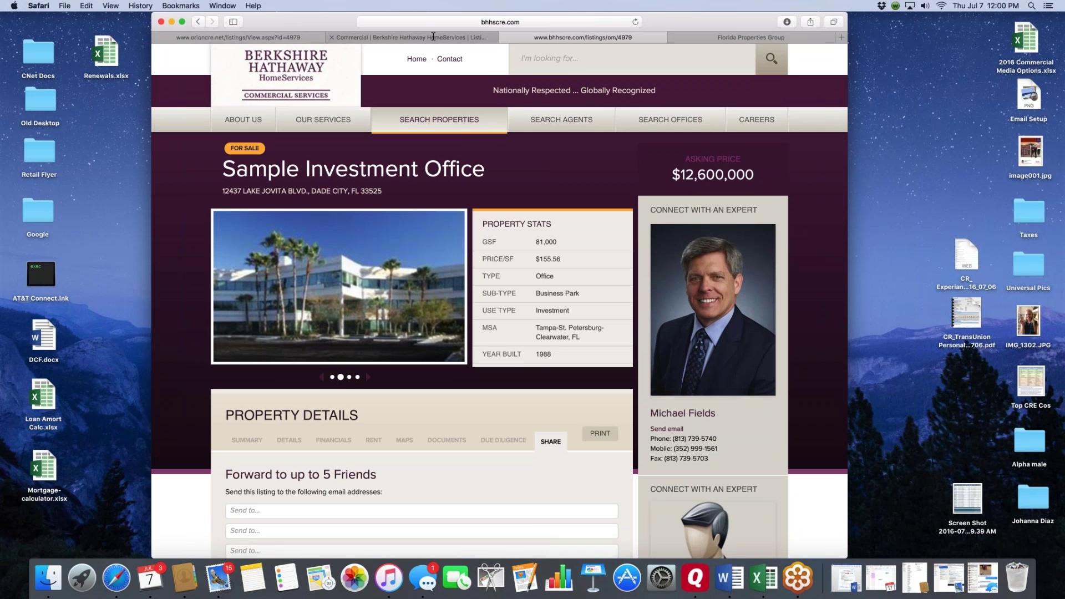
left_click(513, 38)
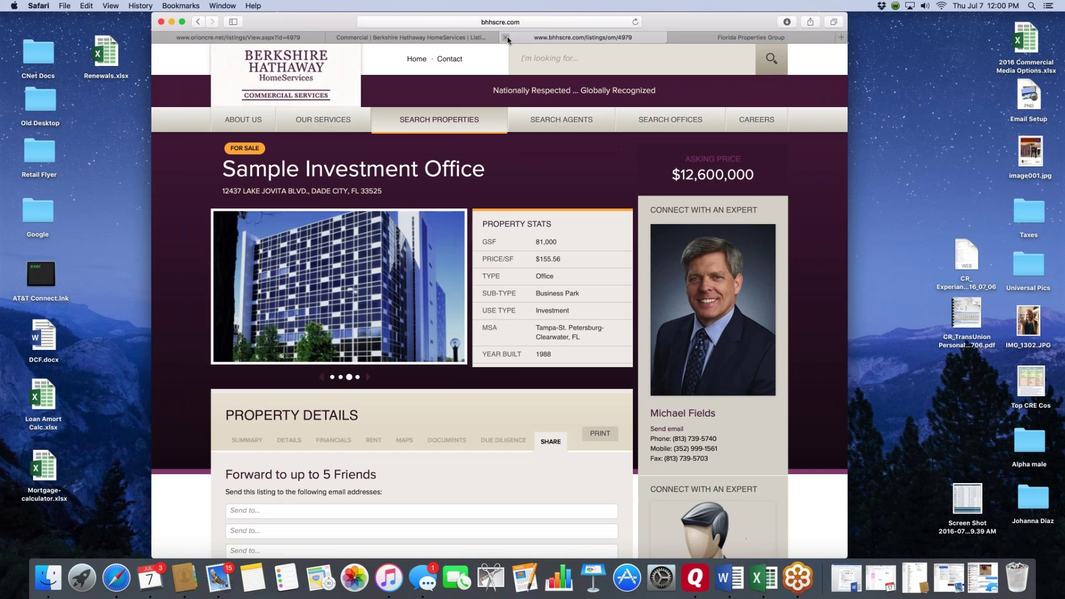
left_click(506, 37)
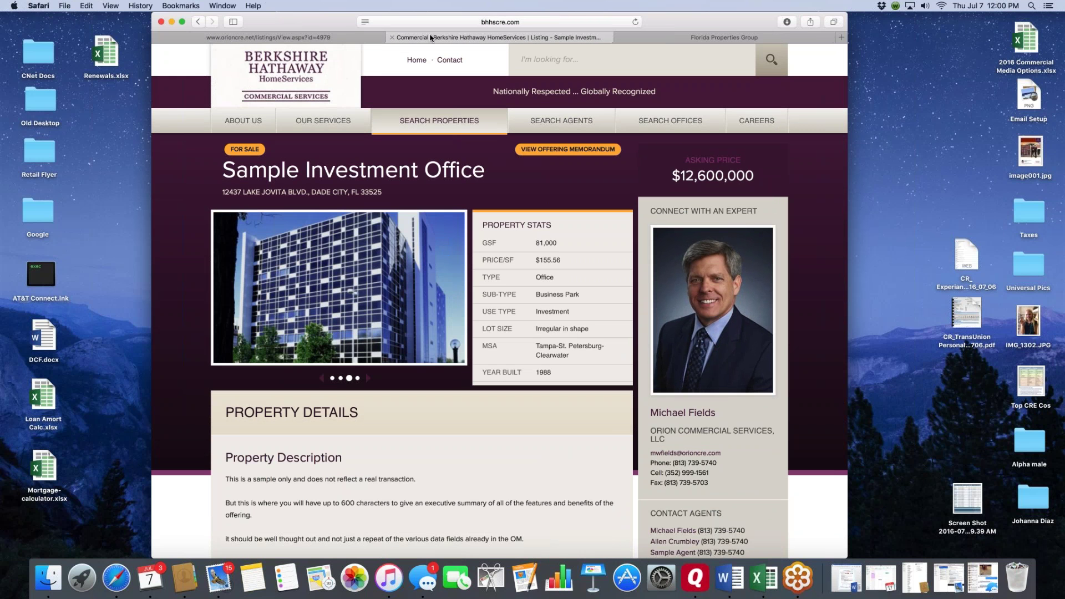
left_click(392, 37)
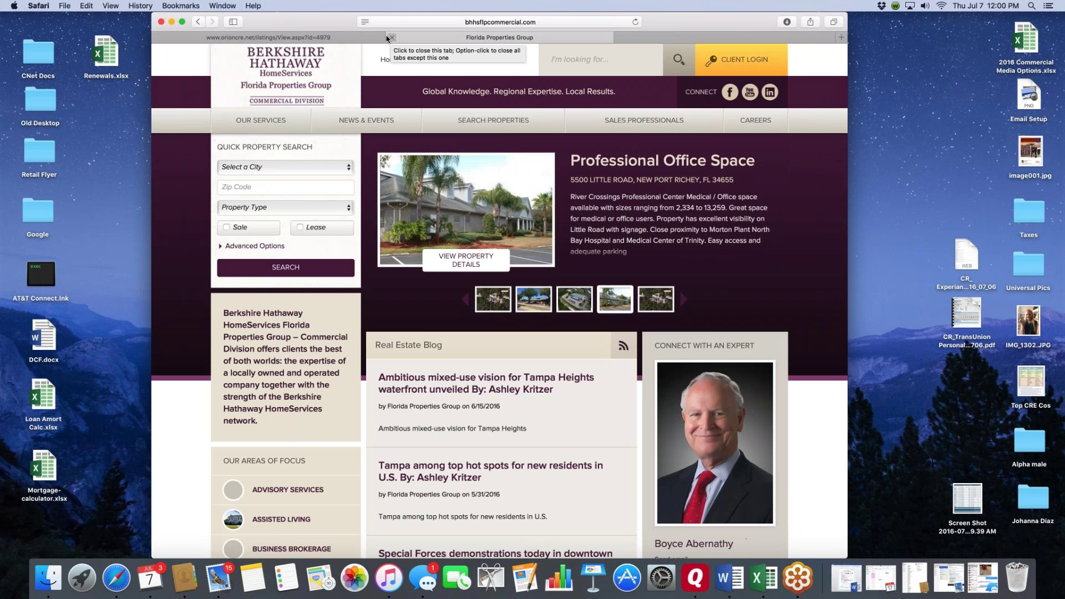
left_click(315, 39)
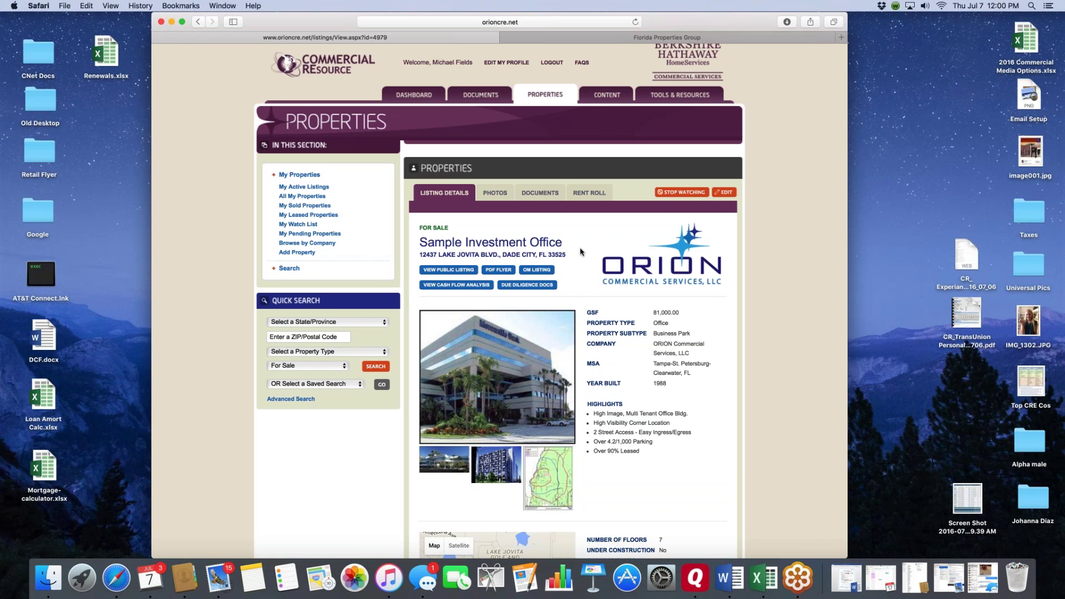
- Add two building photos and the map to the PDF flyer, blue building photo third
left_click(496, 272)
scroll(507, 252, "down", 3)
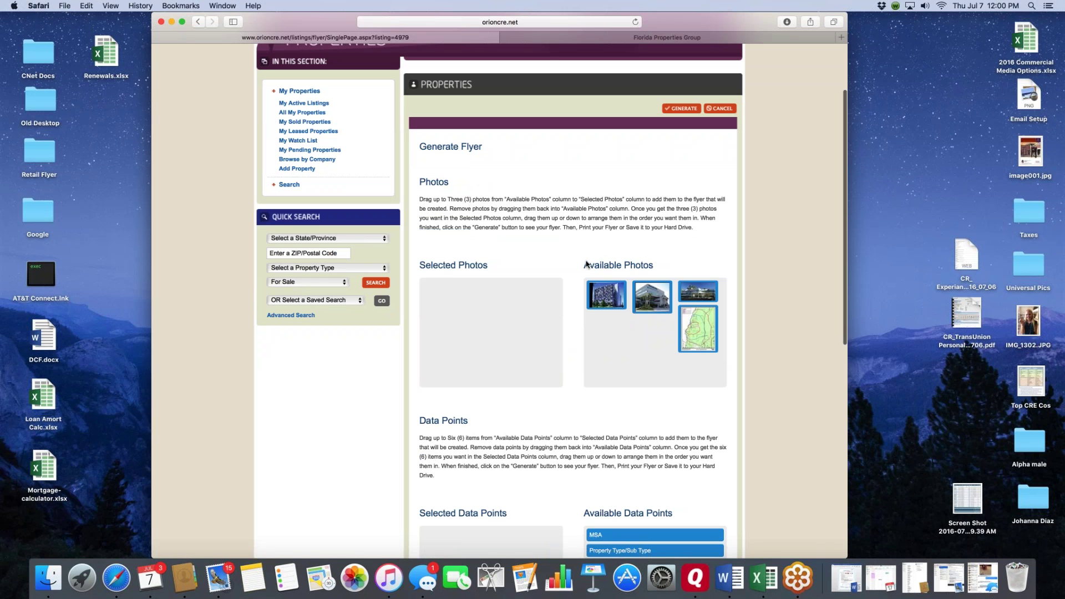
left_click_drag(606, 296, 442, 295)
left_click_drag(606, 296, 535, 295)
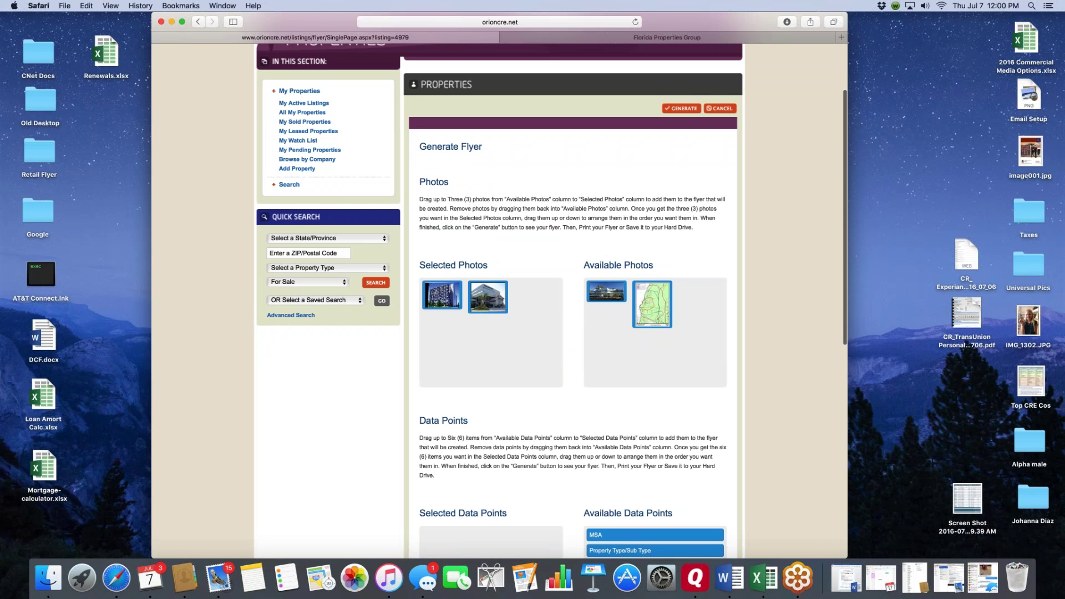
left_click_drag(652, 311, 441, 295)
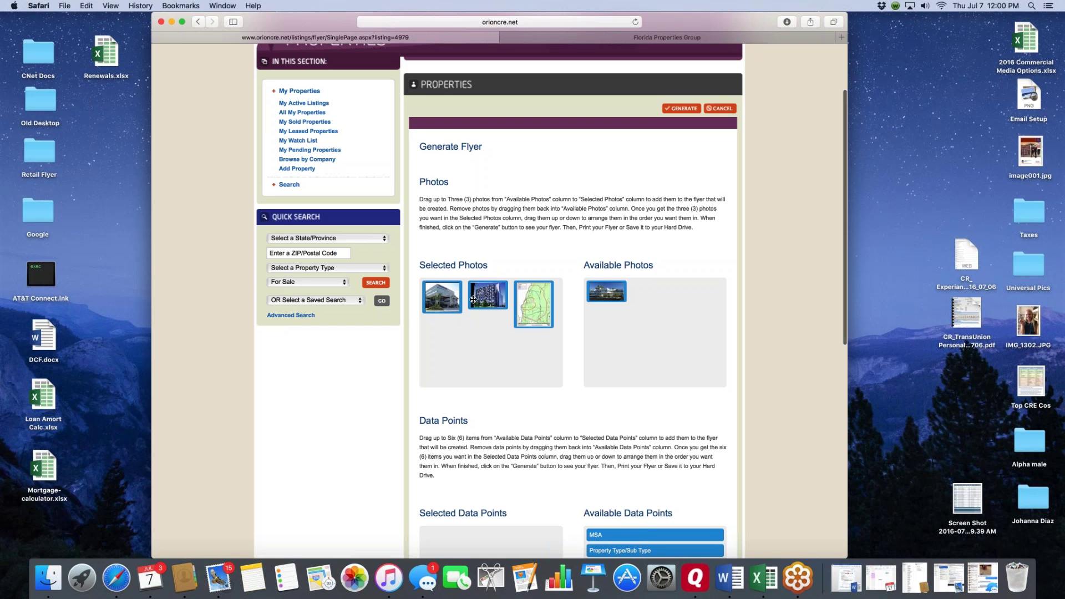
left_click_drag(488, 295, 564, 298)
left_click_drag(489, 295, 534, 300)
- Add MSA, Property Type/Sub Type, Year Built/# Floors and Acres data points, then reorder them
scroll(525, 356, "down", 10)
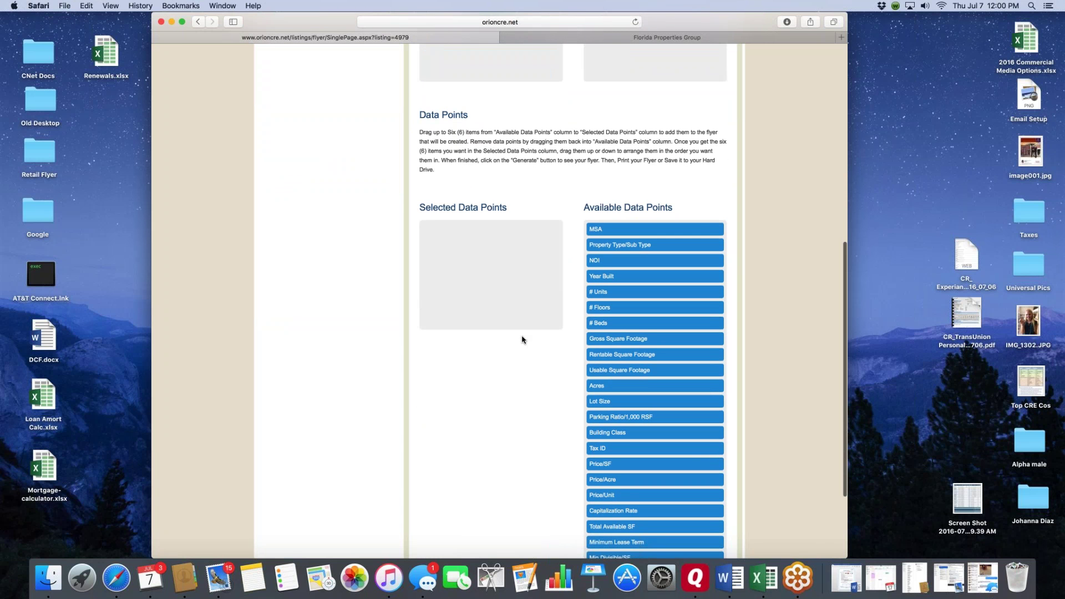
left_click_drag(596, 229, 444, 229)
left_click_drag(600, 245, 438, 229)
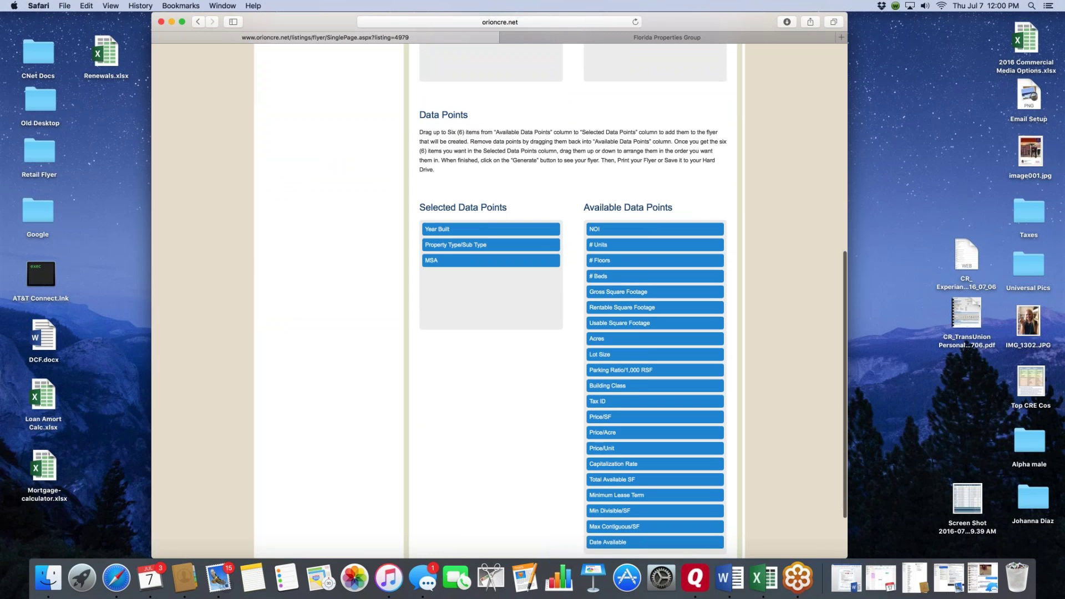
left_click_drag(599, 260, 438, 229)
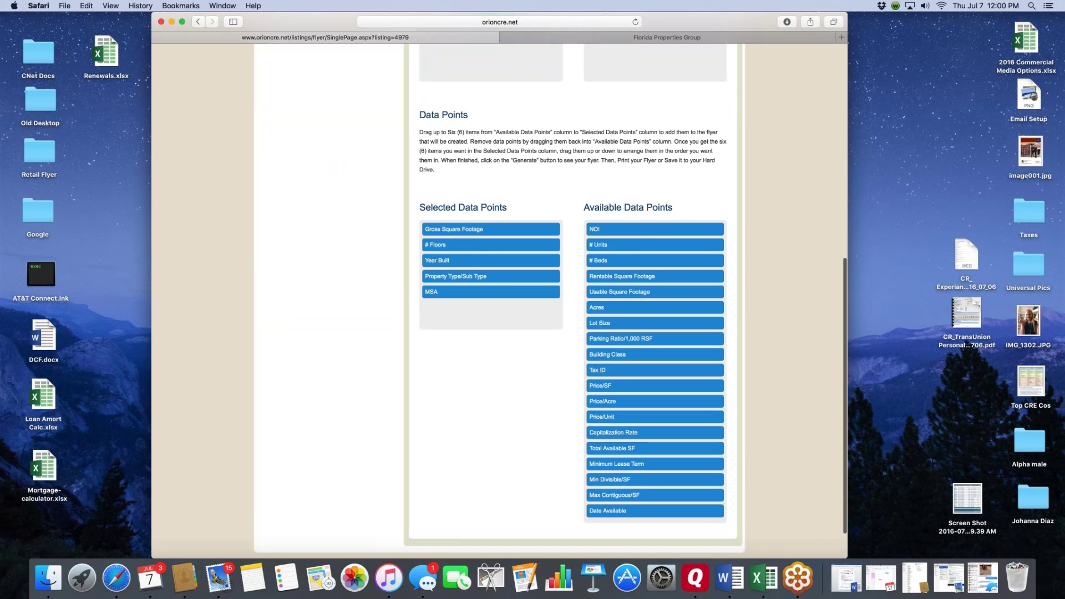
left_click_drag(596, 308, 443, 311)
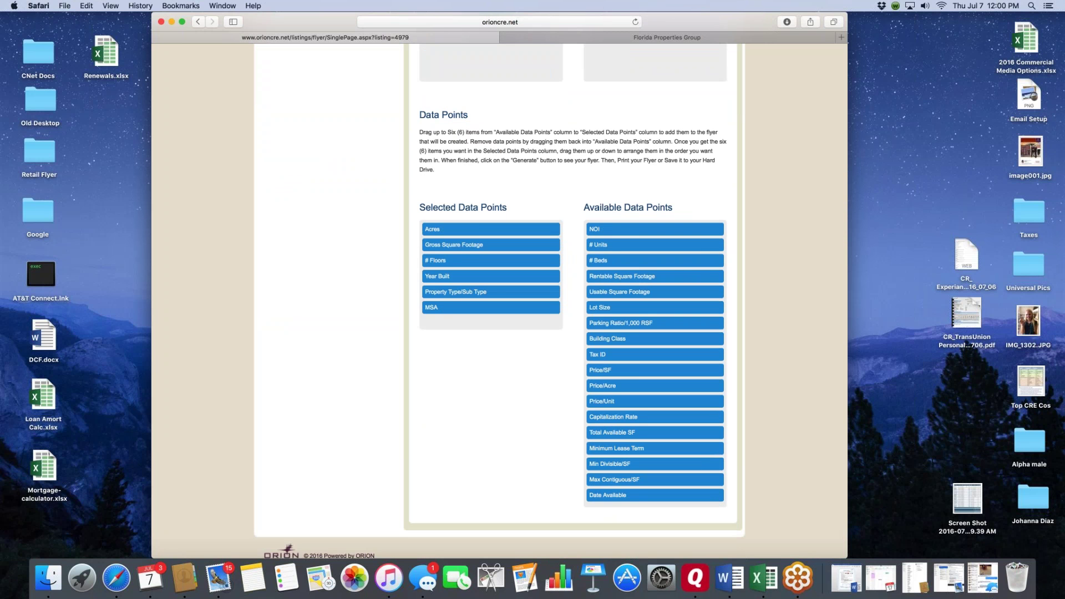
left_click_drag(444, 244, 444, 229)
left_click_drag(446, 292, 446, 242)
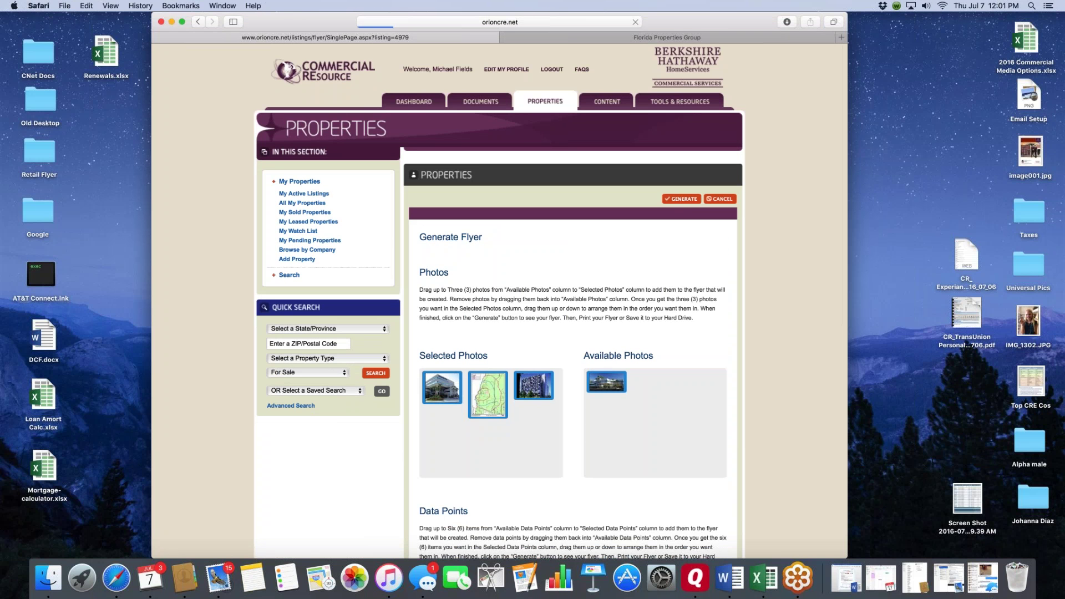
left_click(683, 199)
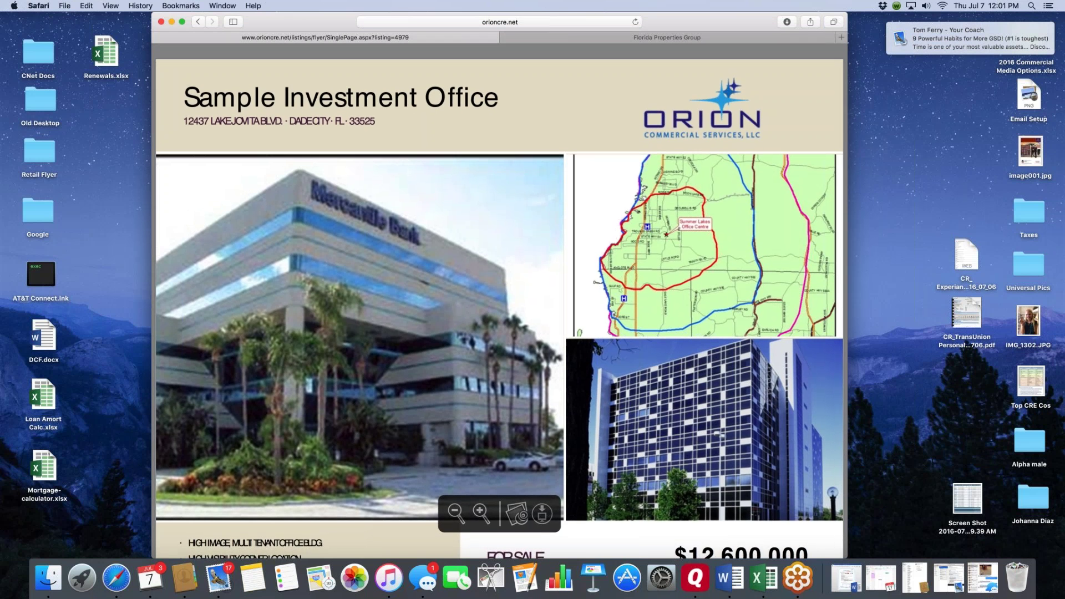
scroll(499, 303, "down", 1)
scroll(499, 303, "down", 10)
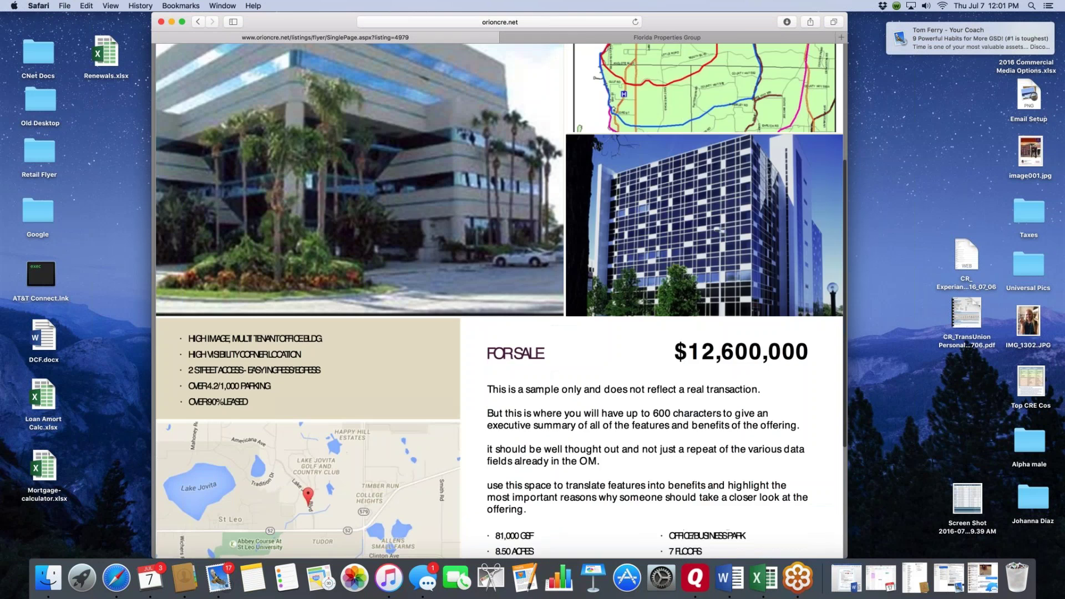
scroll(499, 303, "up", 10)
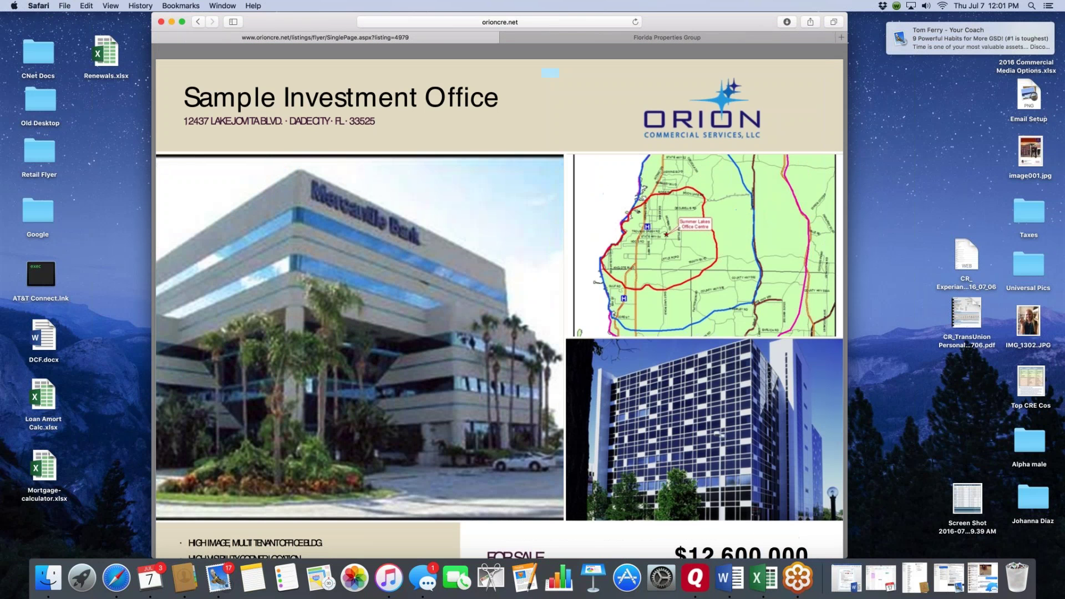
scroll(500, 302, "down", 7)
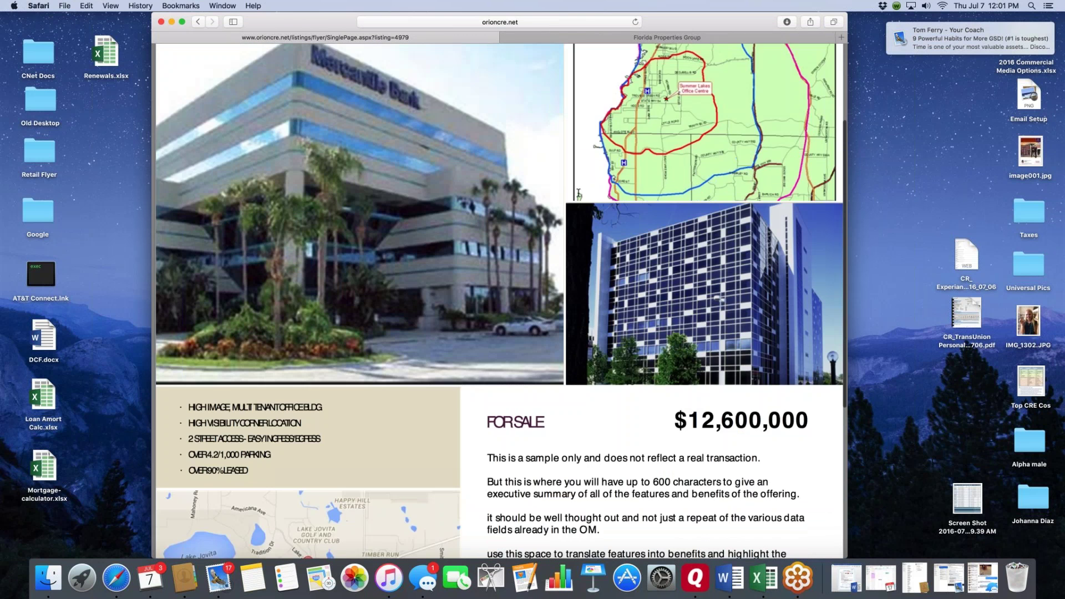
scroll(499, 302, "down", 4)
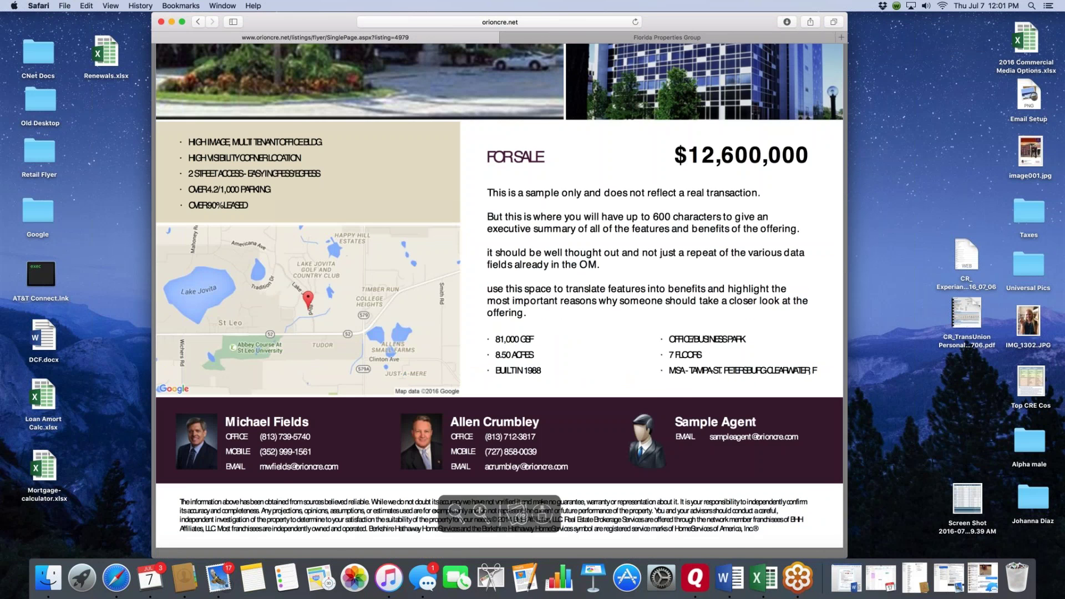
scroll(270, 185, "up", 10)
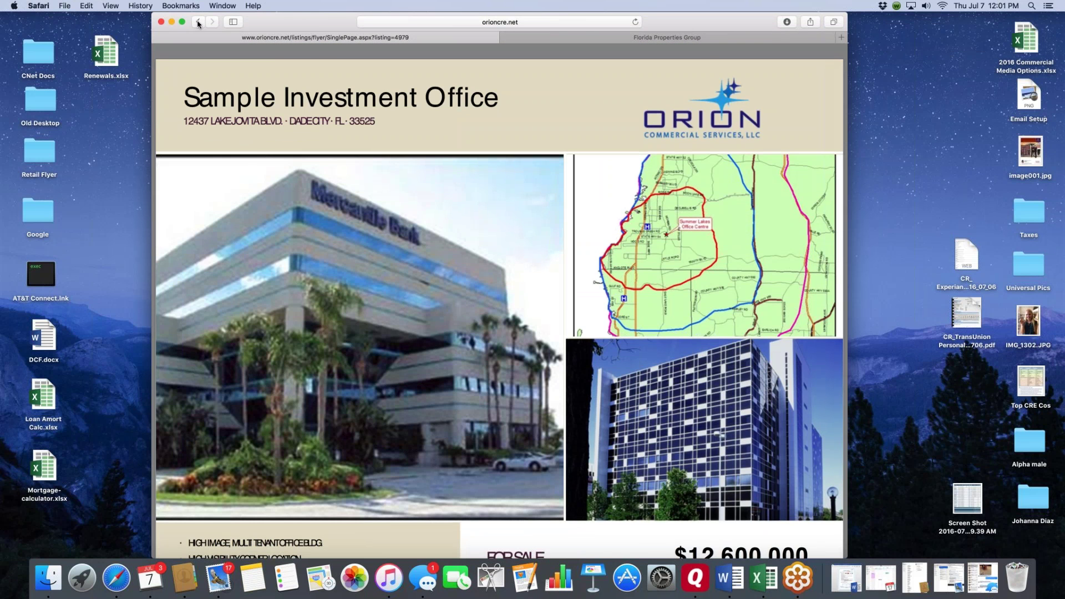
left_click(198, 23)
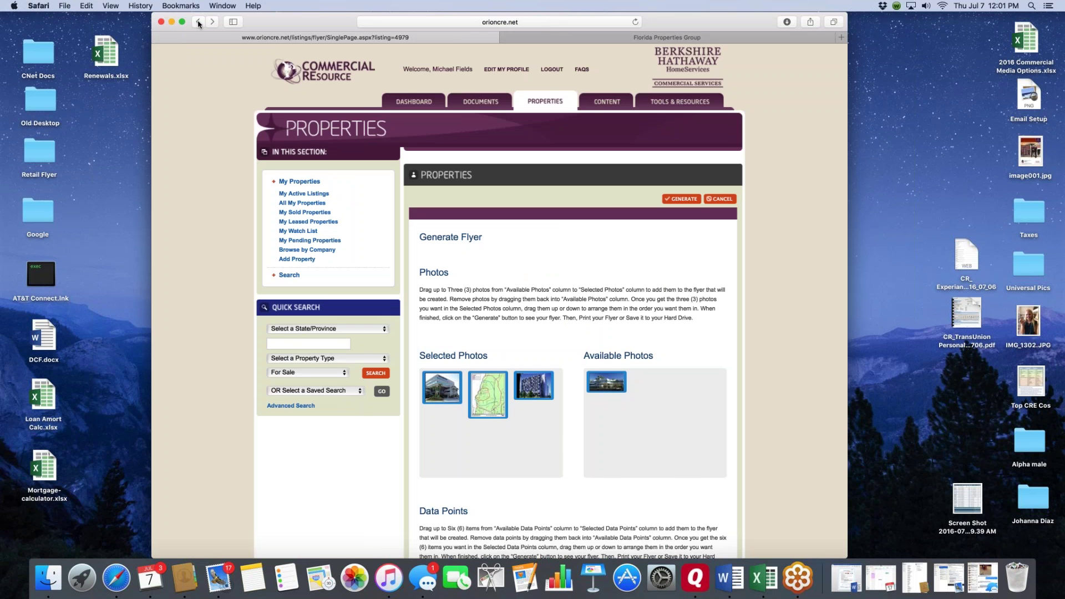
- Open the listing's cash flow analysis and compare the Cash Flow and APOD summaries
left_click(198, 22)
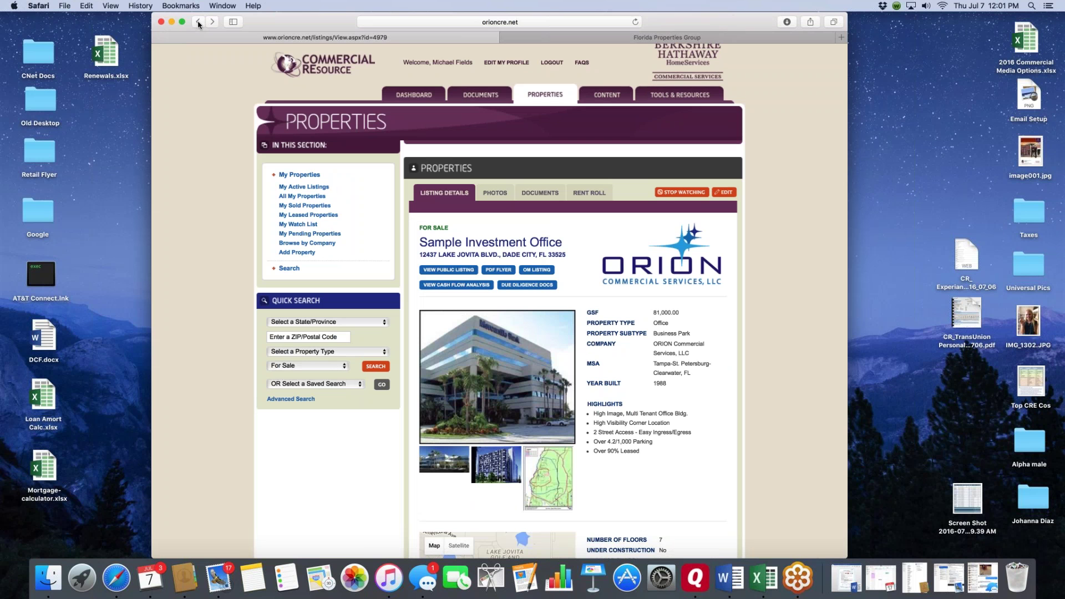
left_click(461, 284)
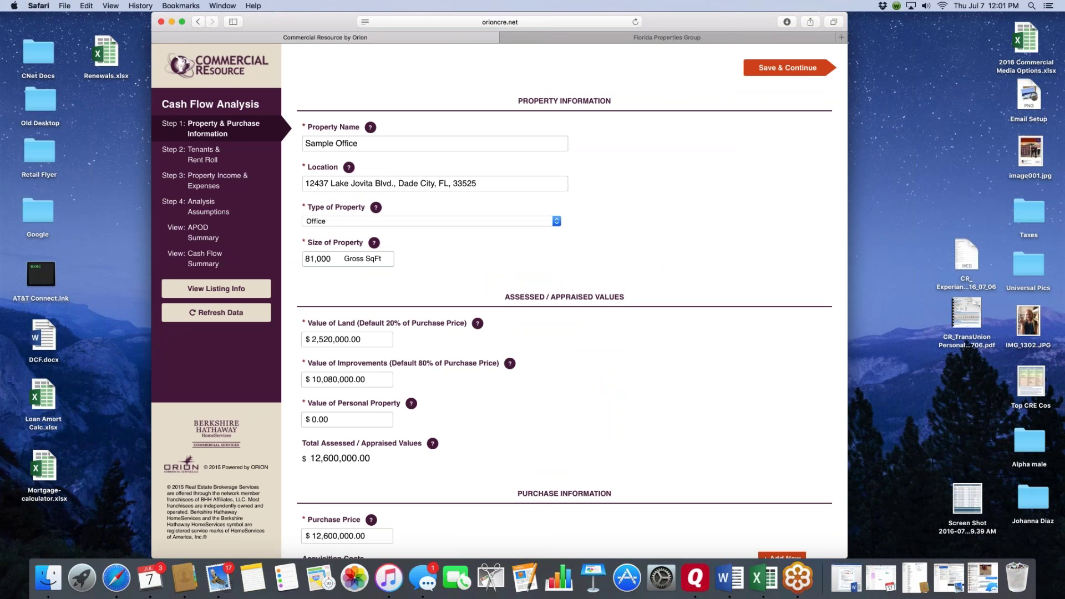
scroll(564, 300, "down", 5)
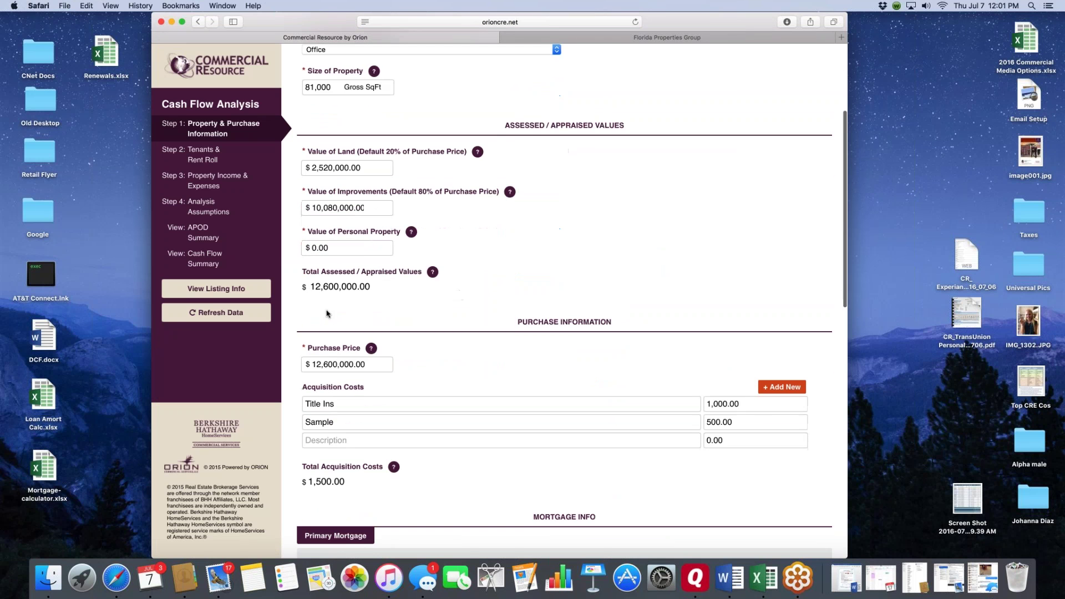
left_click(205, 259)
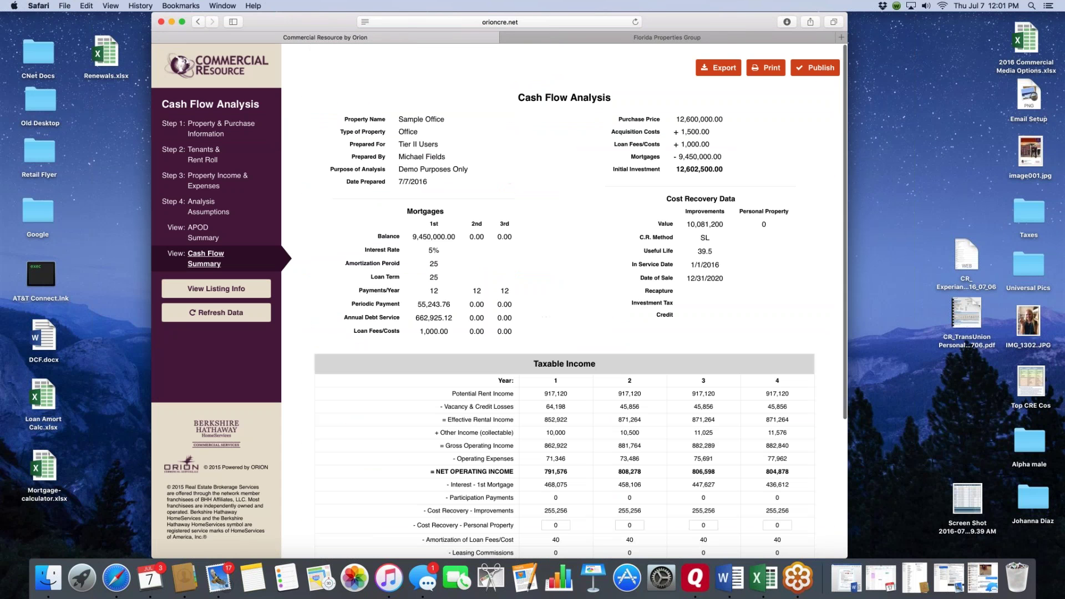
left_click(202, 233)
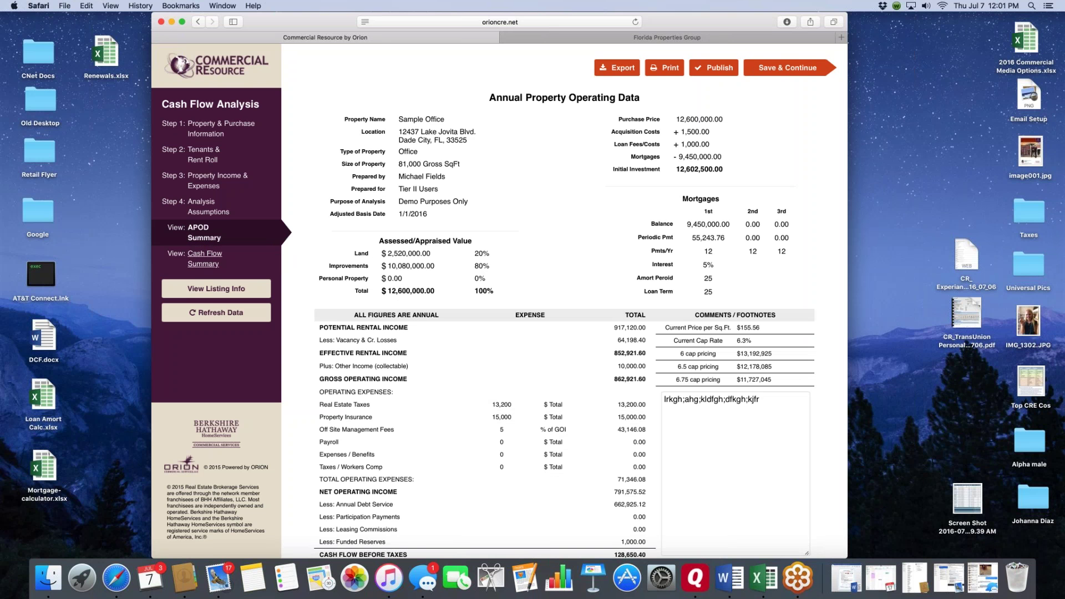
left_click(205, 259)
scroll(419, 322, "down", 5)
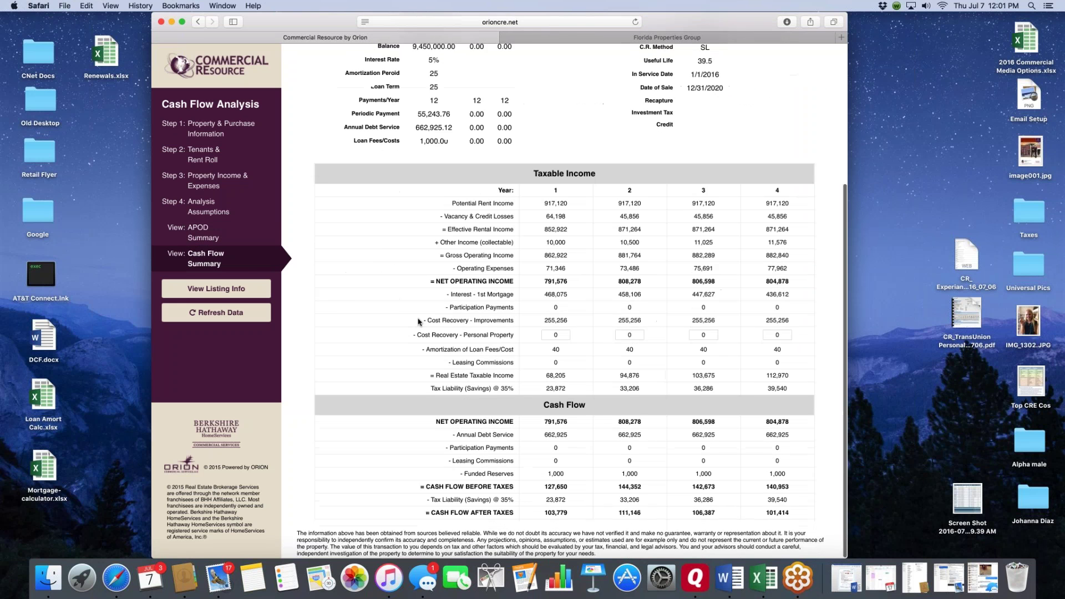
scroll(419, 322, "up", 5)
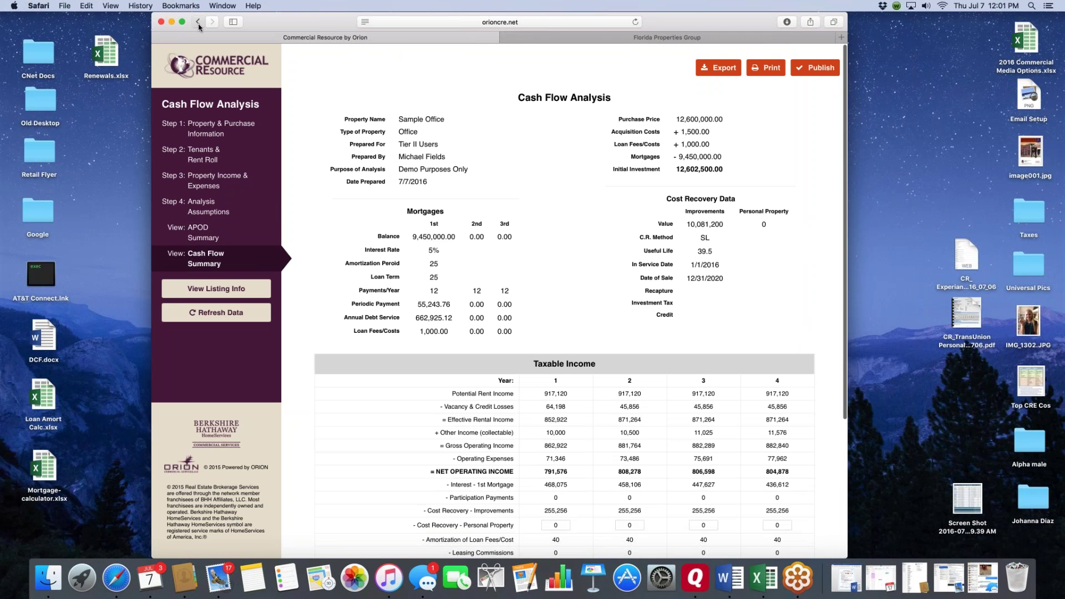
- Step back through the analysis pages to the Sample Investment Office listing details
left_click(198, 23)
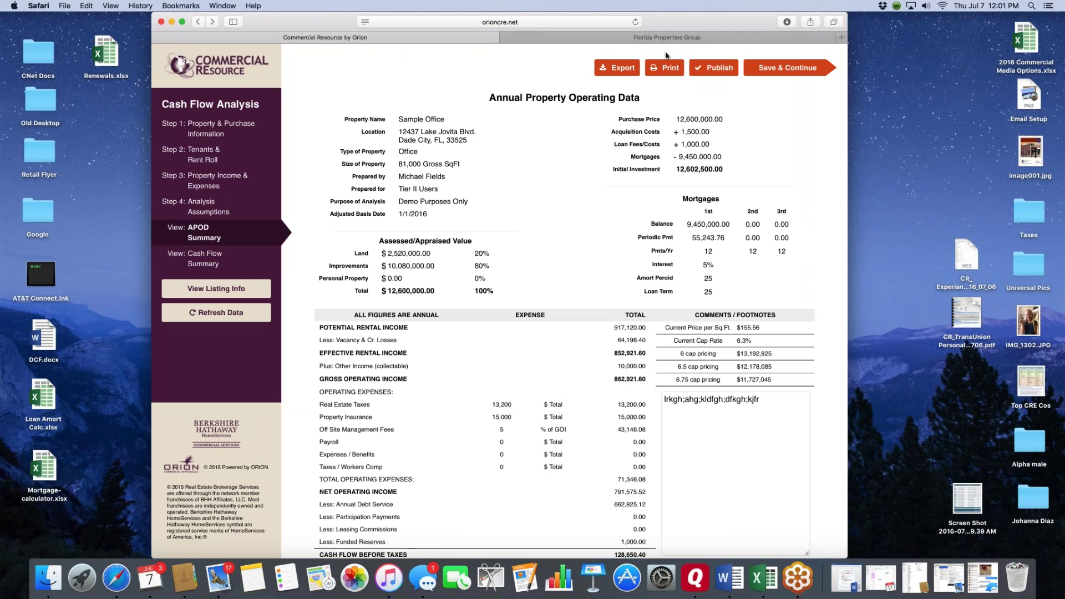
left_click(198, 23)
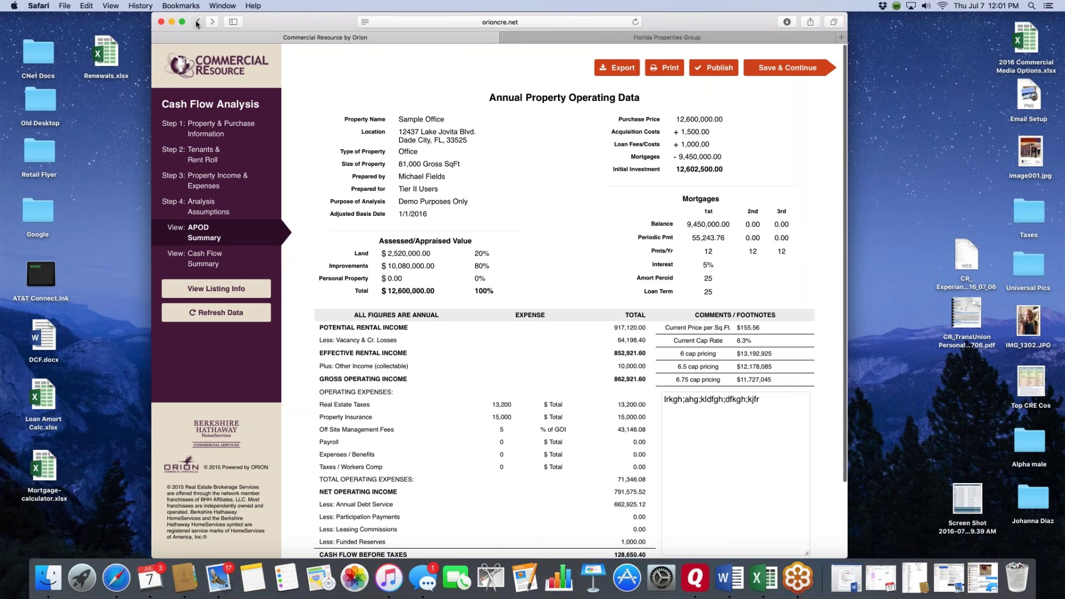
left_click(197, 24)
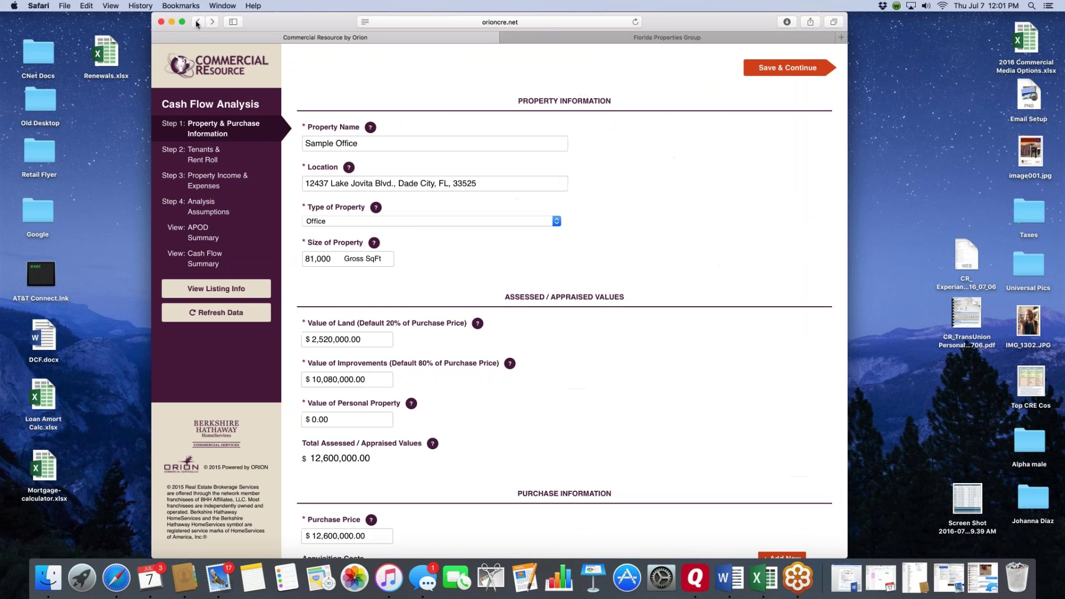
left_click(198, 23)
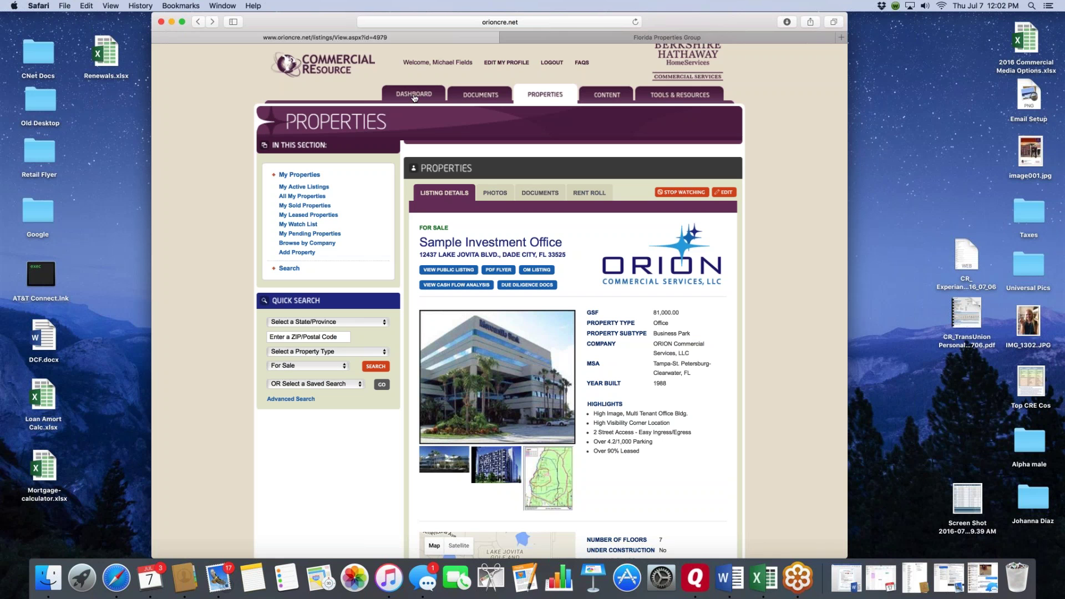
left_click(965, 66)
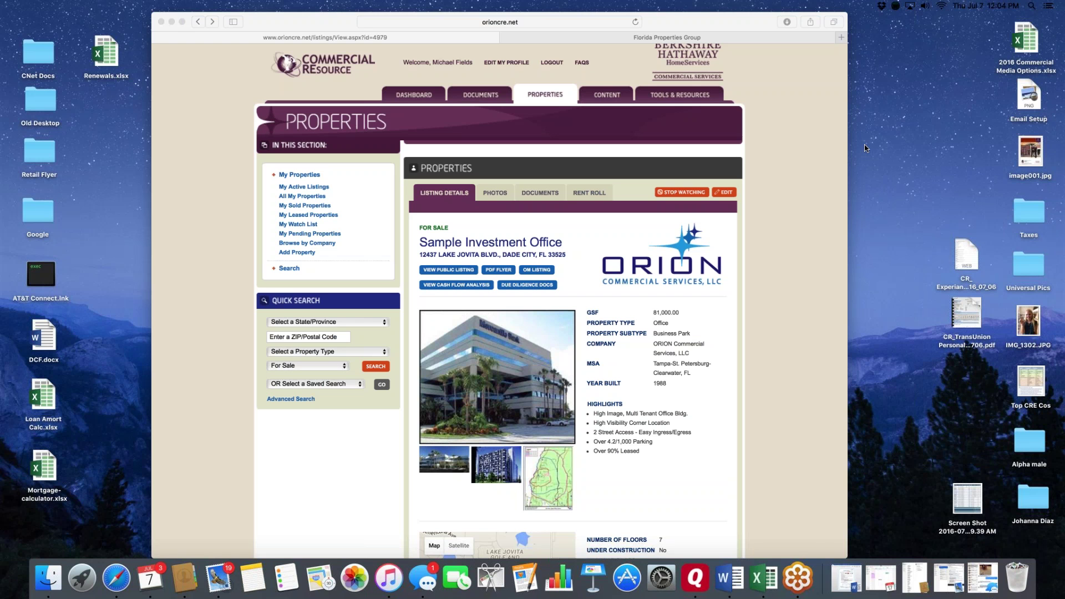
- Browse the Network Documents tree, expanding 3rd Party Listing Syndications, then return to the Dashboard
left_click(477, 94)
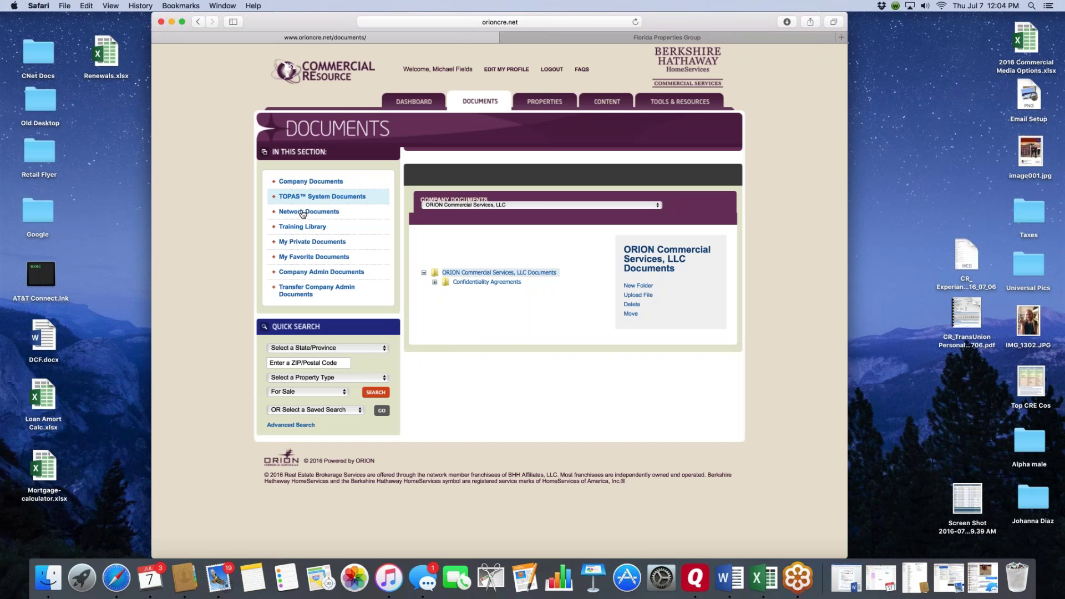
left_click(302, 213)
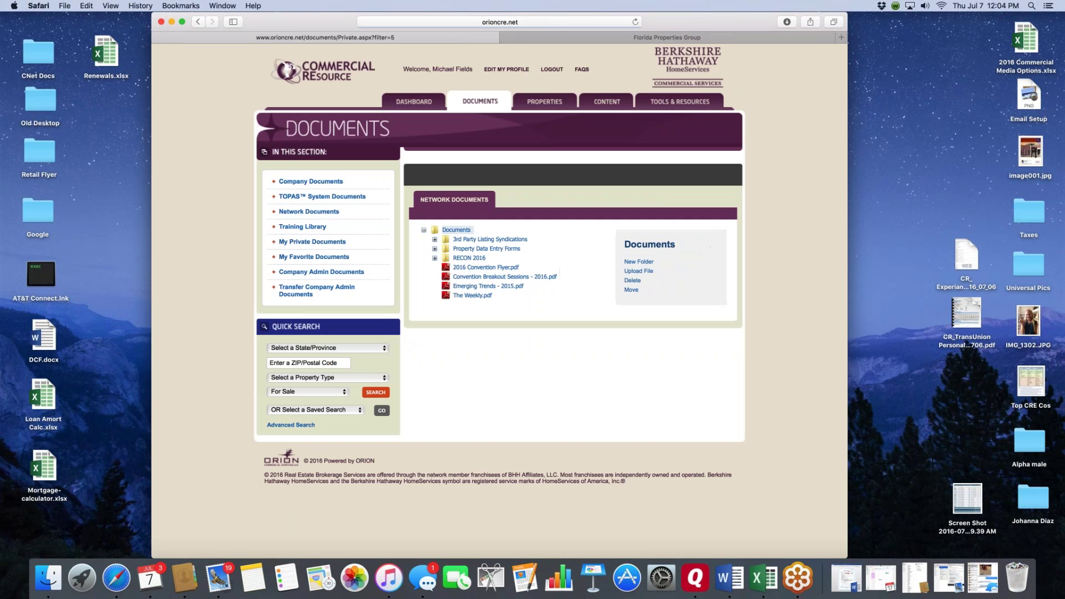
left_click(434, 240)
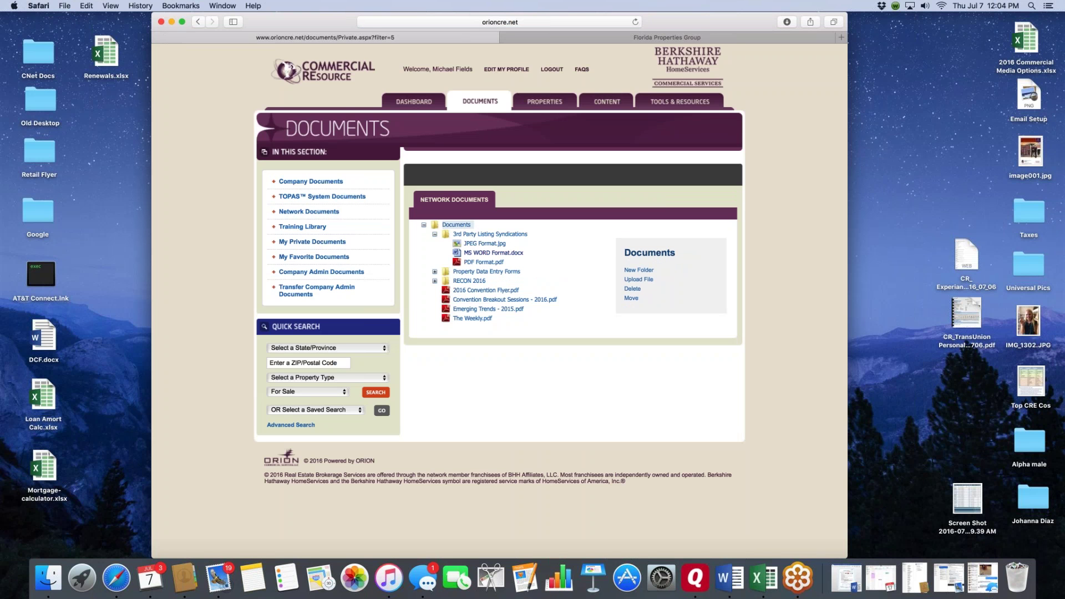
left_click(424, 225)
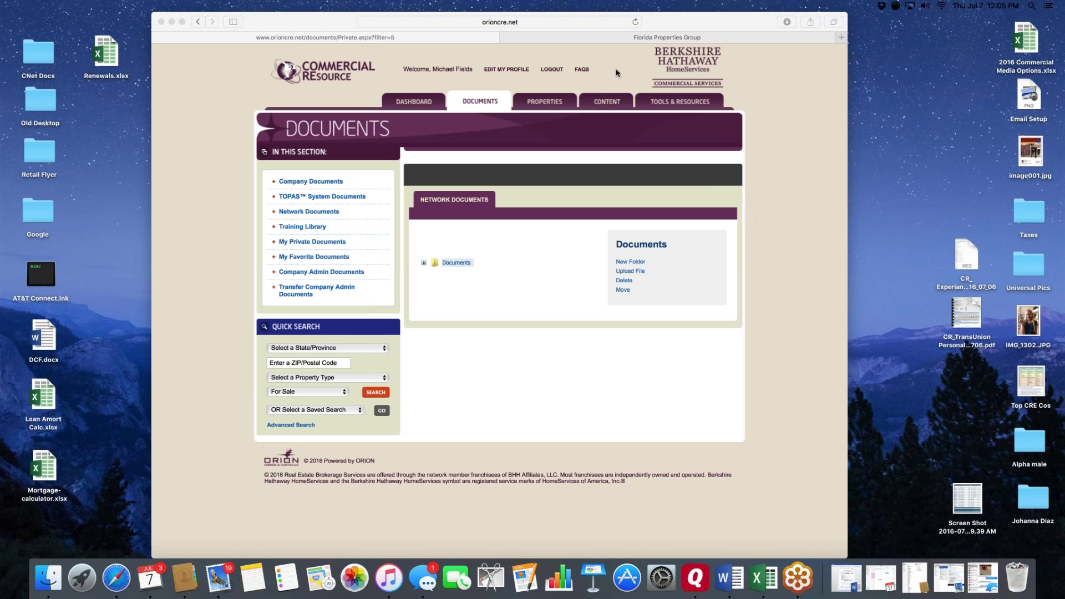
left_click(414, 101)
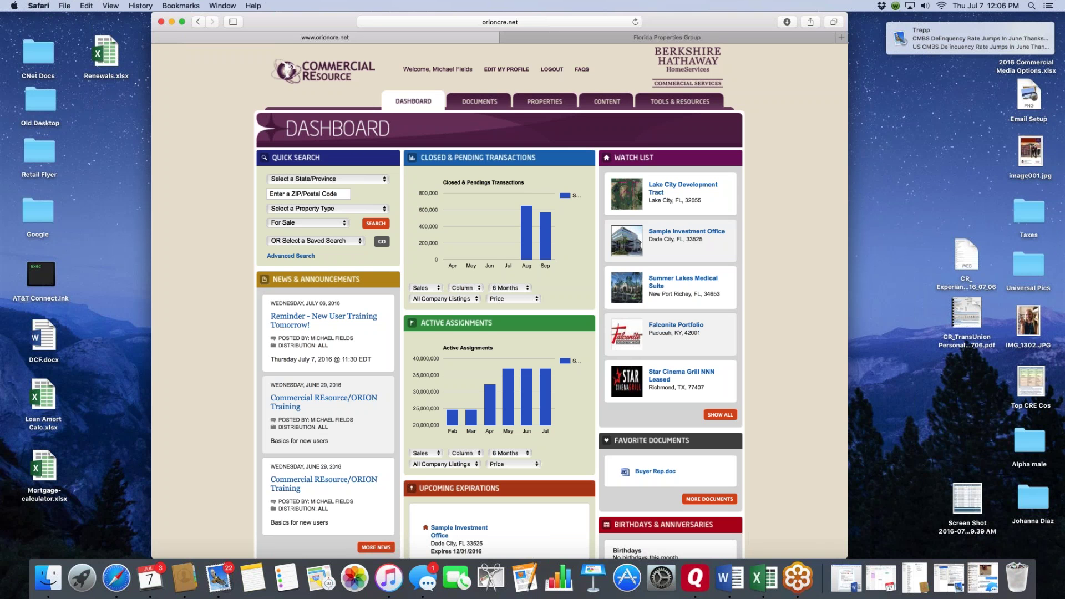
- Open the BHHS FAQs from the Dashboard's FAQS link in a new tab
mouse_move(525, 248)
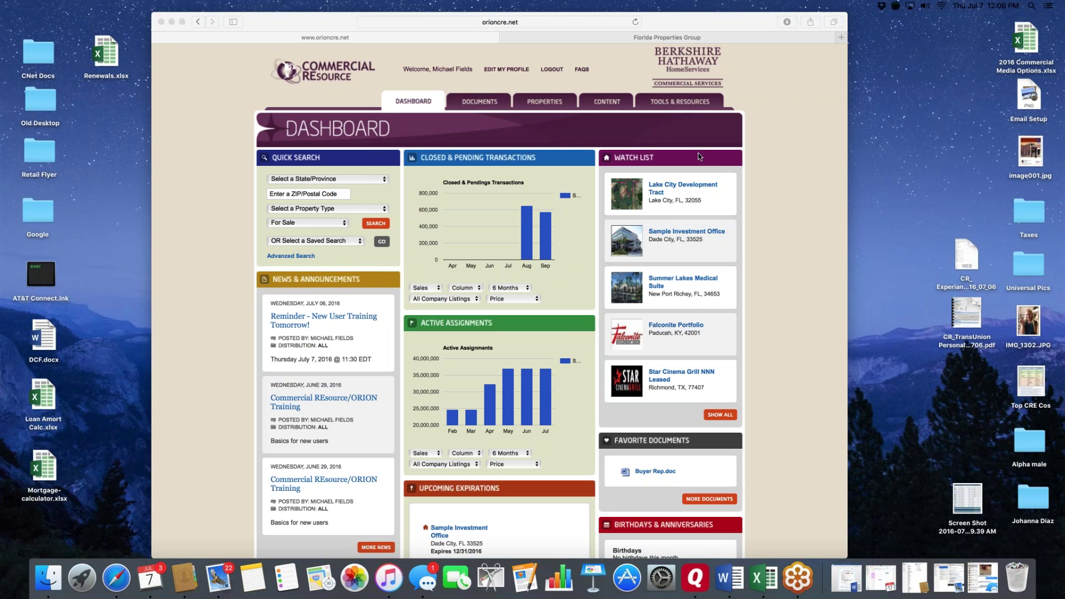
left_click(581, 69)
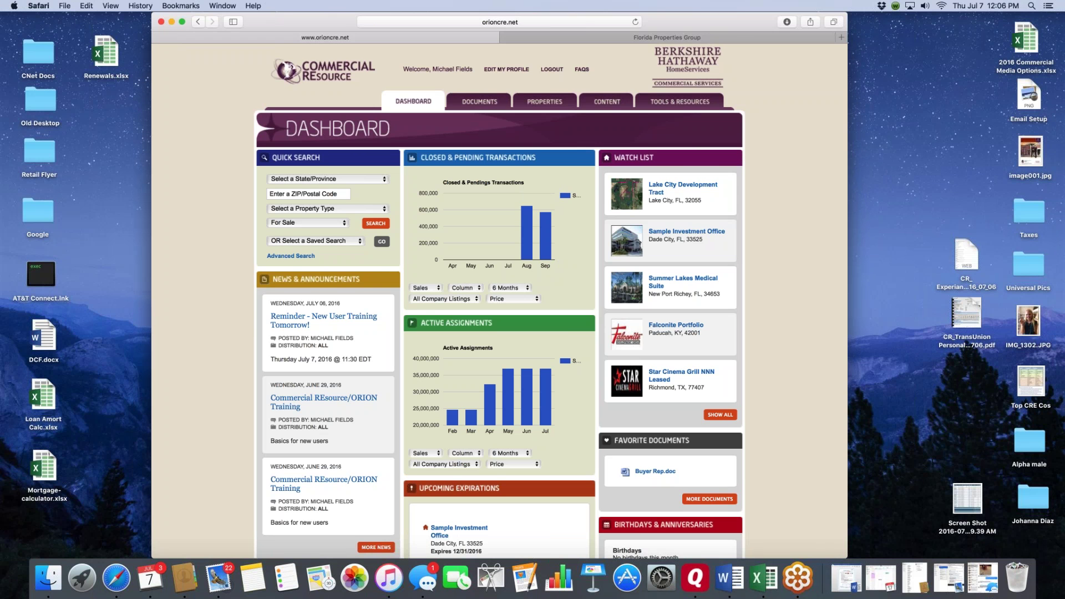
left_click(582, 69)
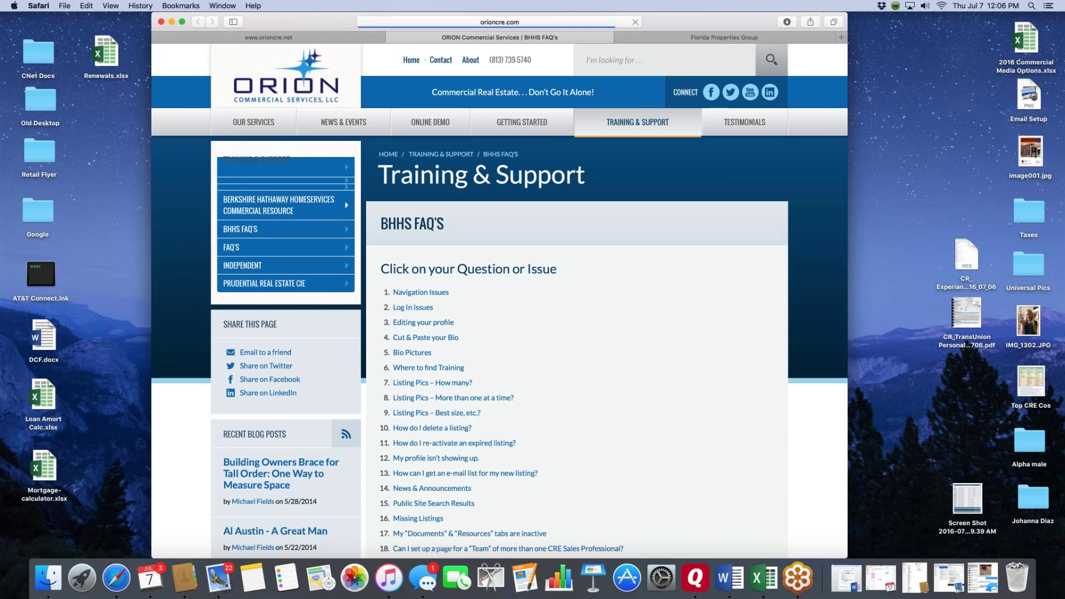
- Read the FAQ answers on listing photos and deleting listings, briefly checking the Florida Properties Group tab
scroll(498, 296, "down", 1)
scroll(498, 295, "down", 3)
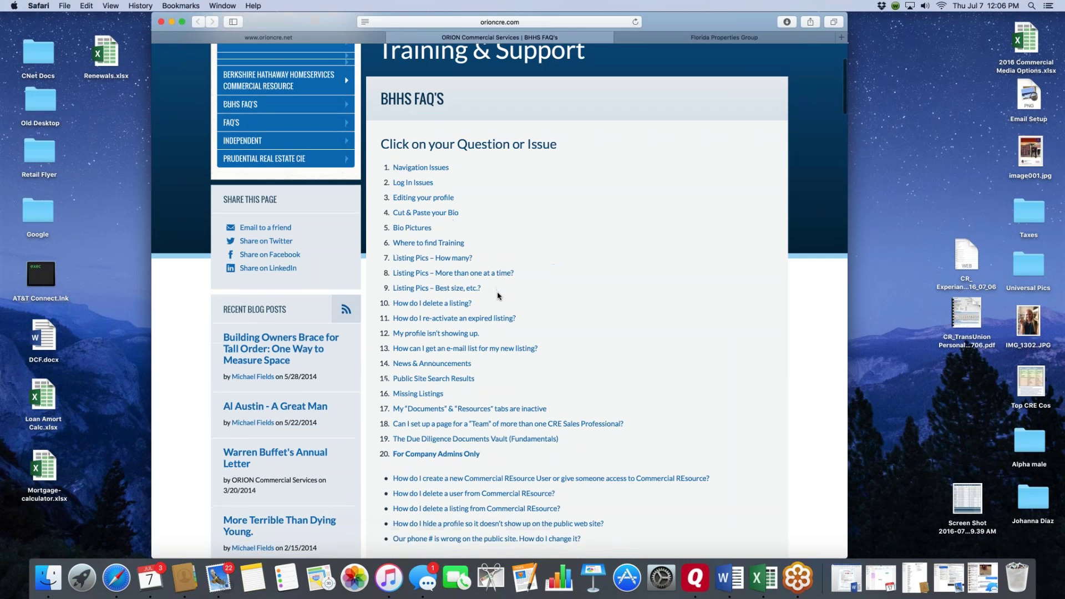
scroll(504, 292, "down", 1)
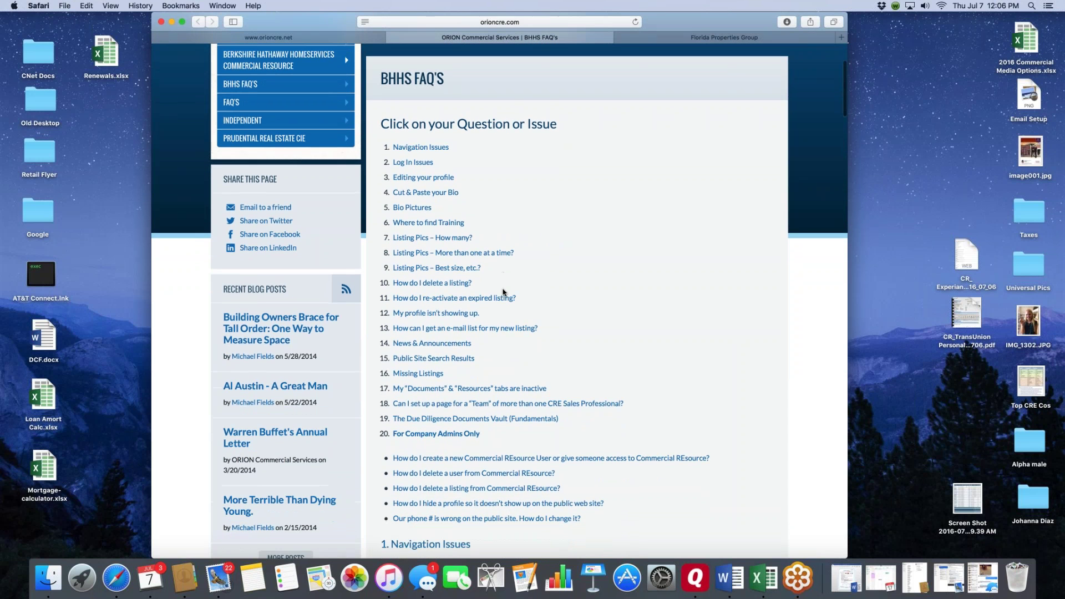
left_click(415, 281)
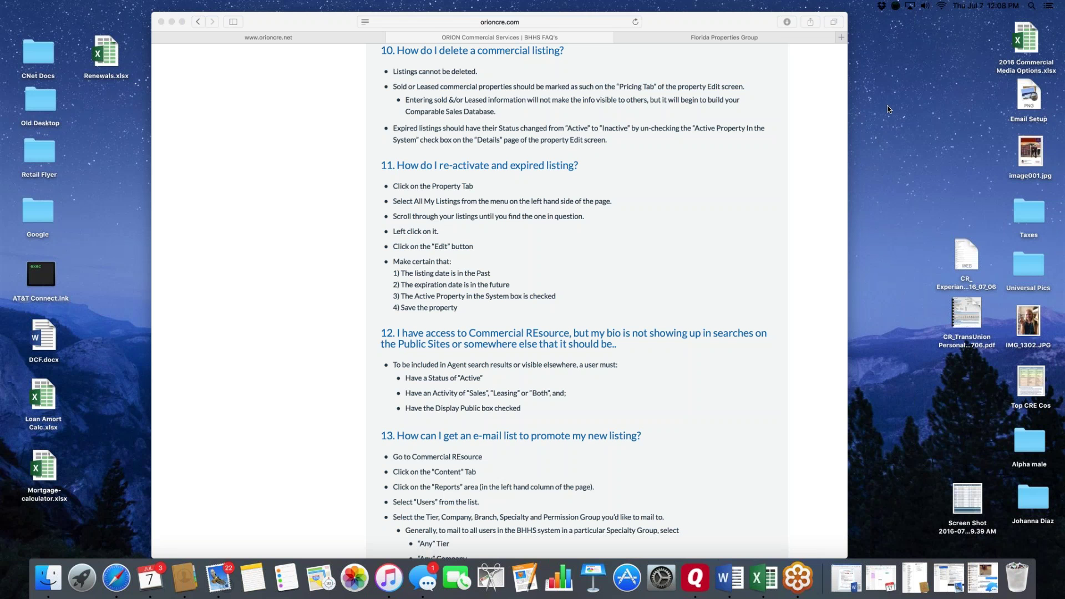
scroll(685, 140, "up", 10)
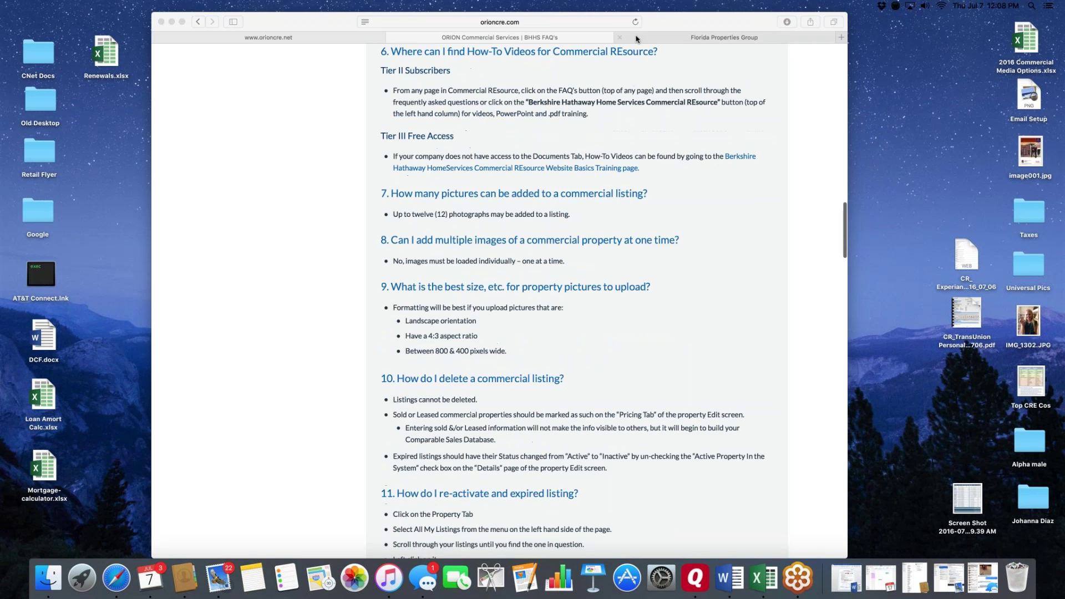
left_click(638, 38)
left_click(460, 39)
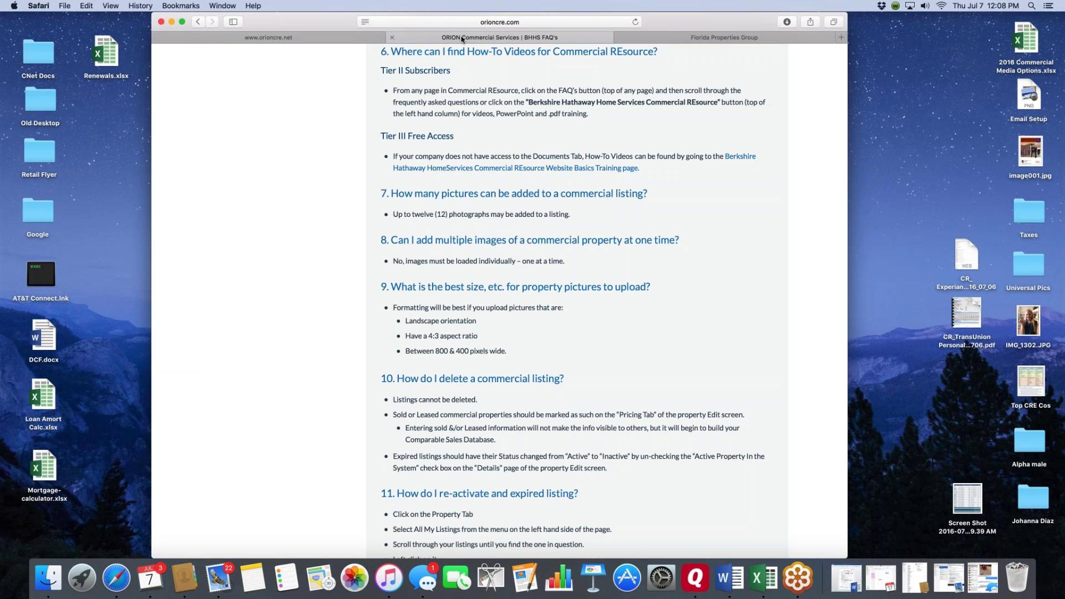
- Close the FAQ tab and open the 'Reminder - New User Training Tomorrow!' news post
left_click(392, 37)
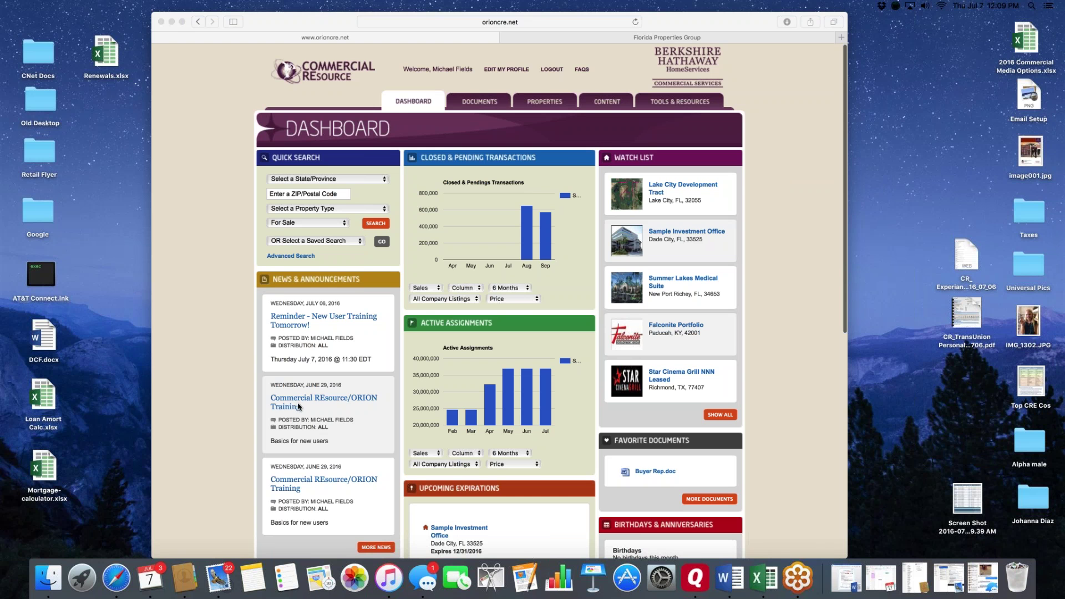
left_click(288, 320)
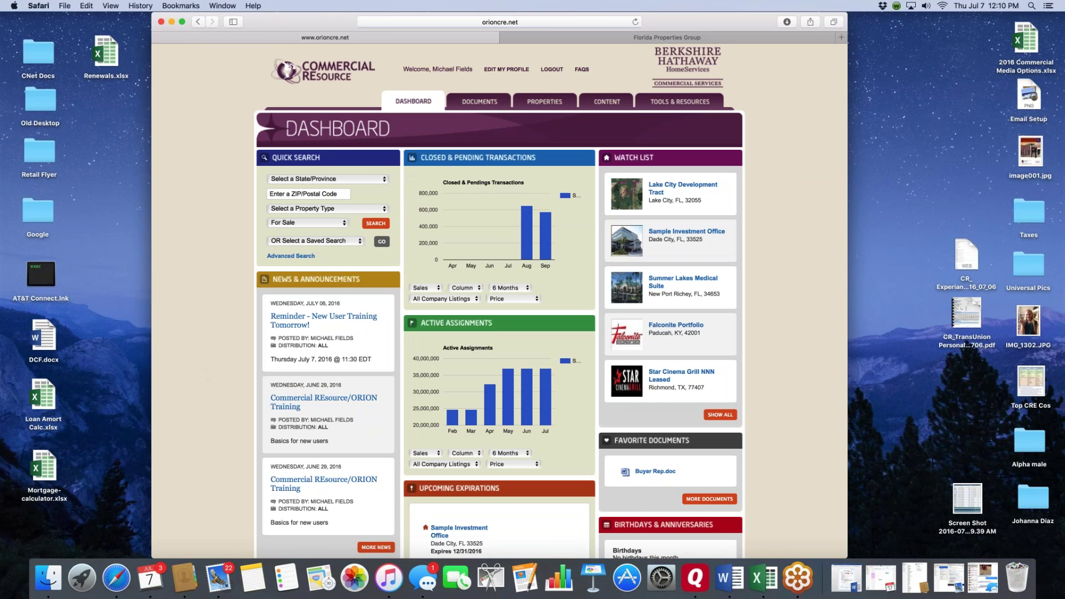
left_click(289, 321)
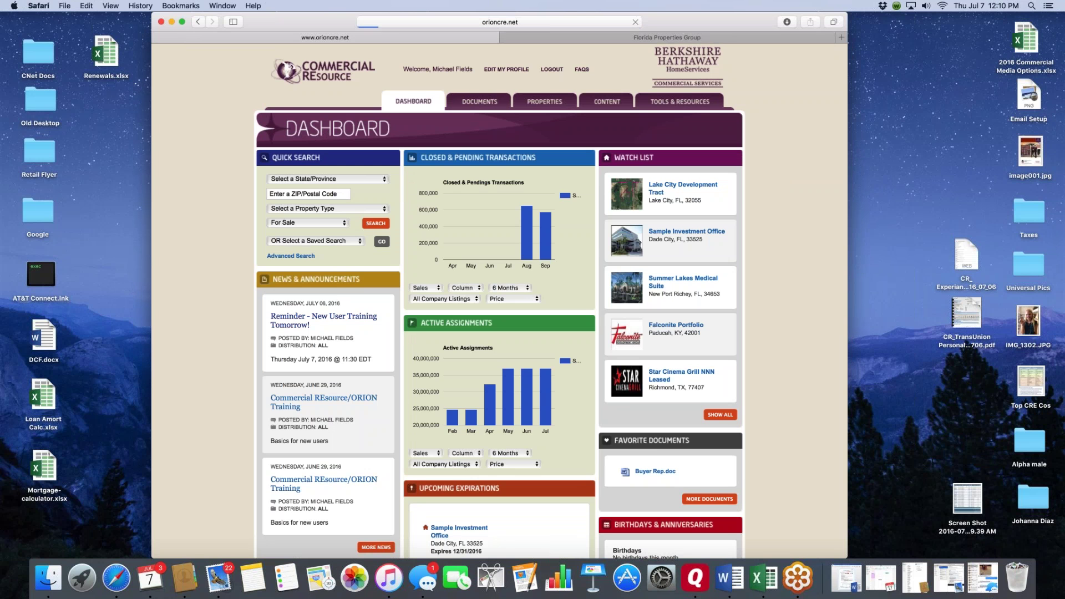
scroll(542, 411, "down", 1)
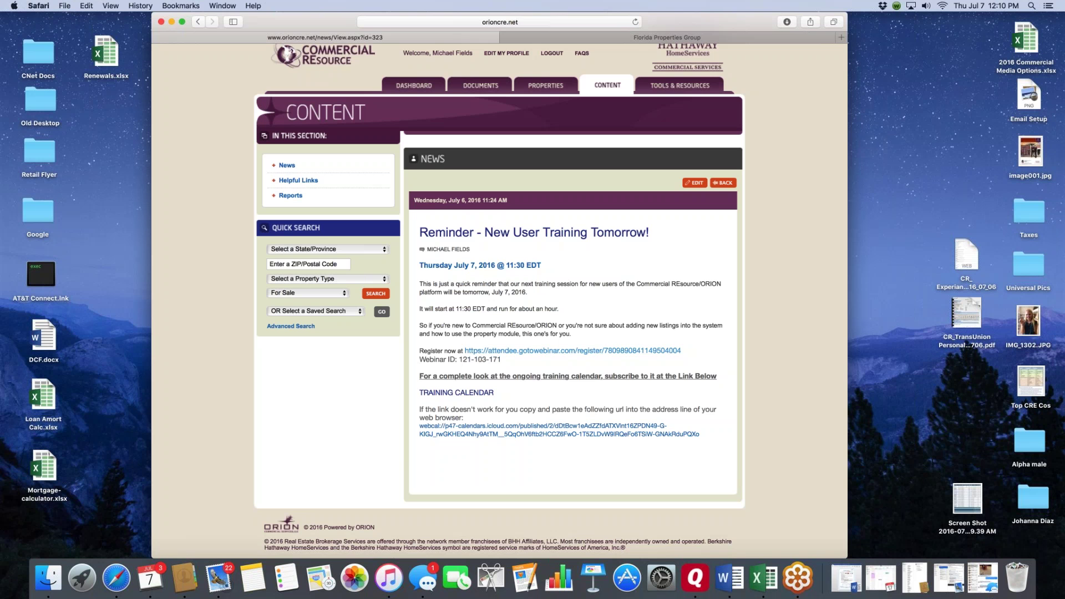
scroll(499, 299, "up", 1)
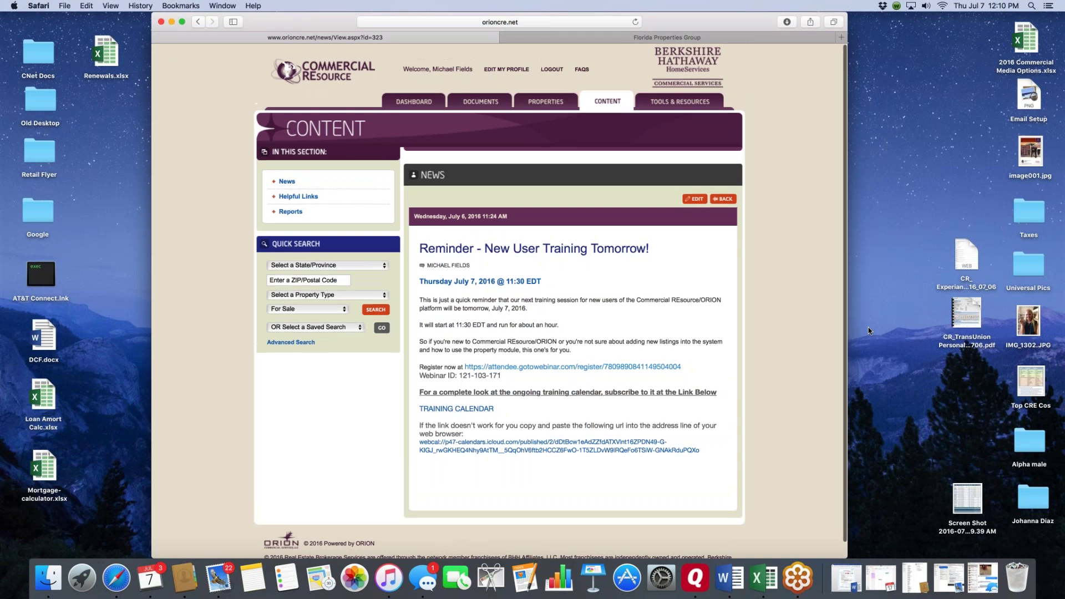
left_click(407, 102)
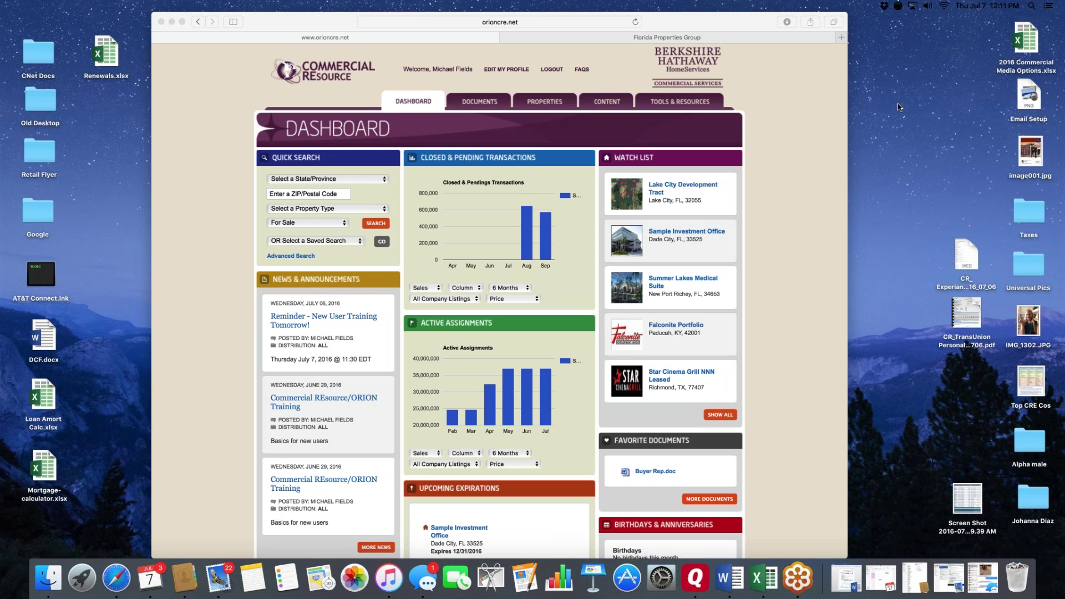
- Open Browse Users under Tools & Resources and look through the Company list without filtering
left_click(667, 98)
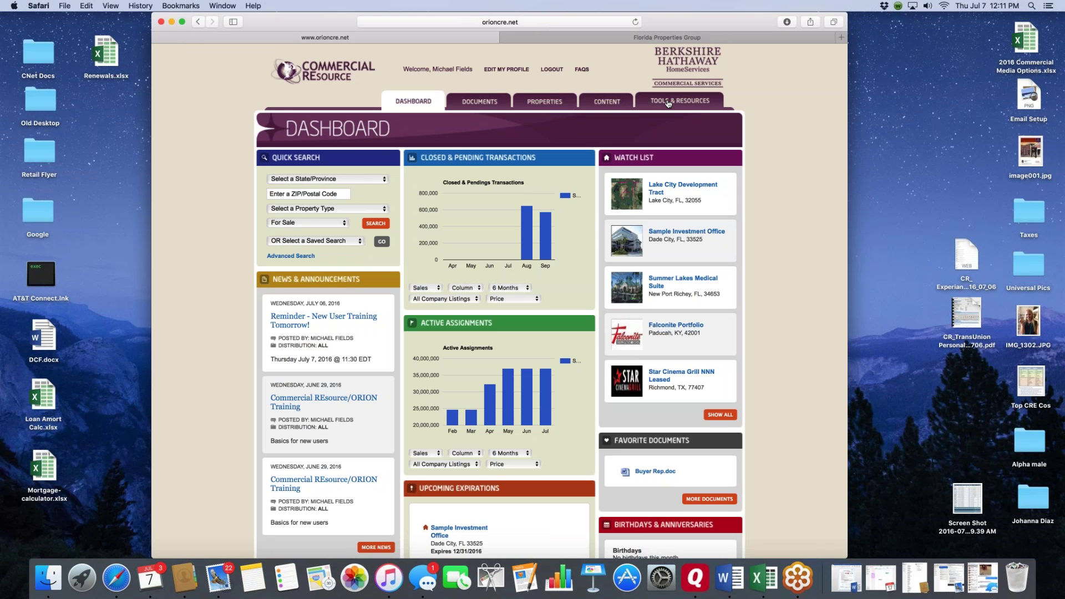
left_click(668, 102)
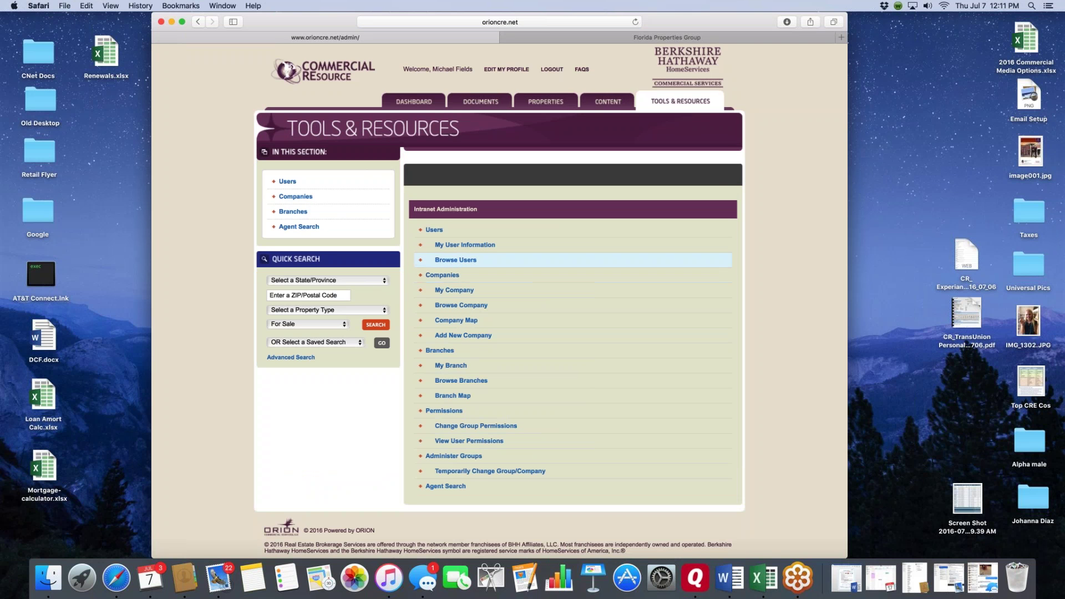
scroll(497, 259, "down", 1)
left_click(455, 256)
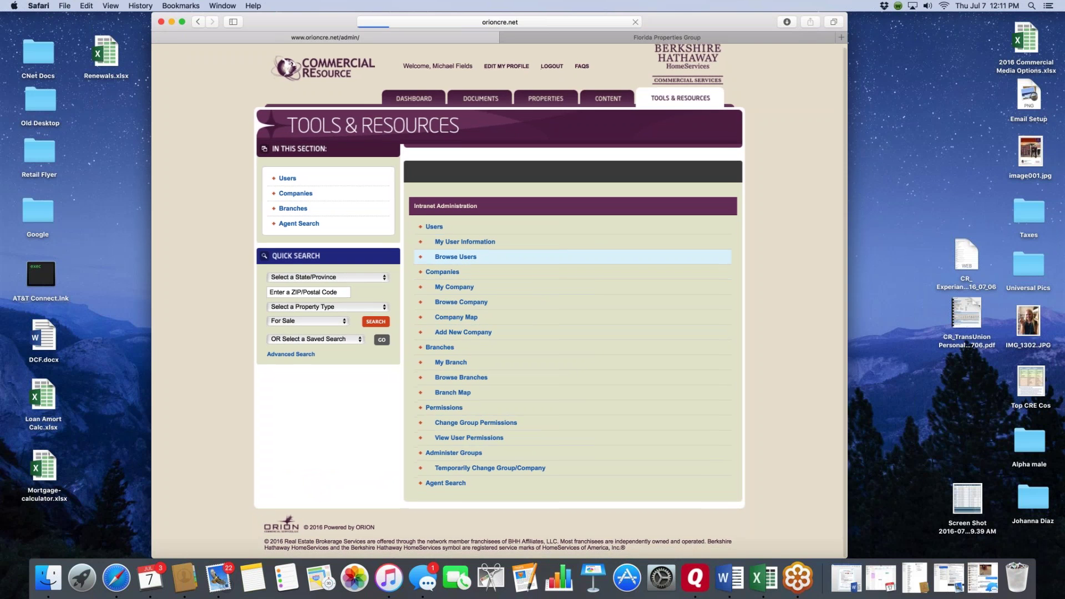
left_click(689, 224)
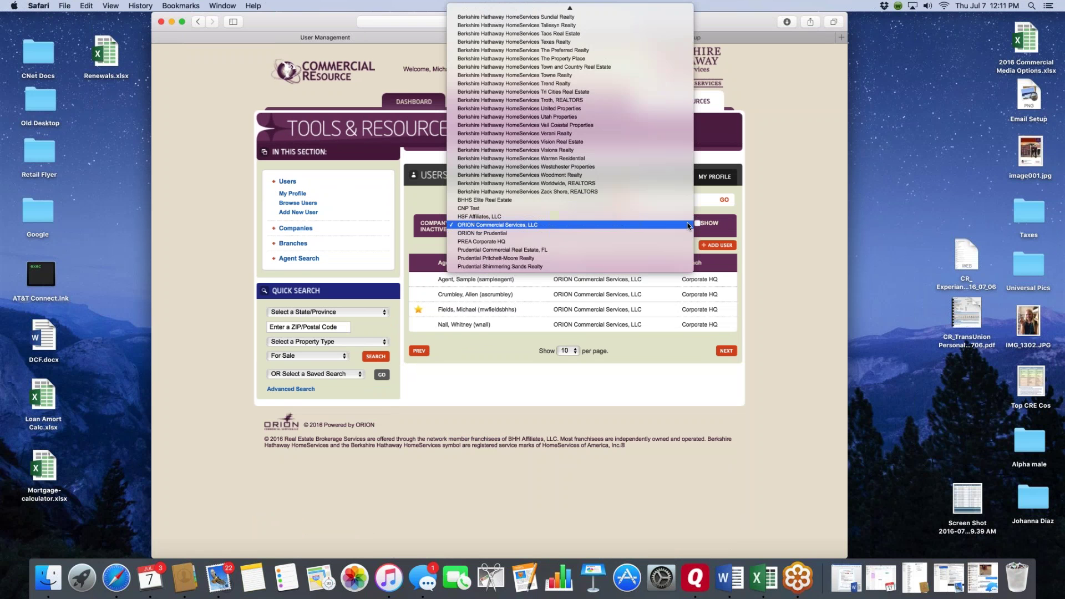
scroll(496, 211, "up", 10)
scroll(495, 211, "up", 5)
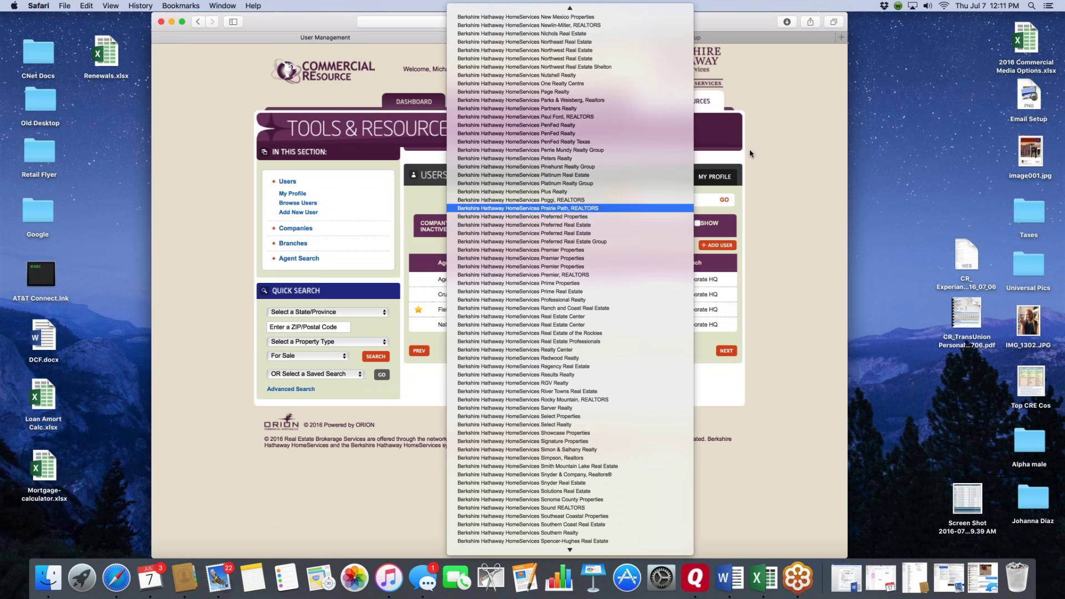
left_click(790, 146)
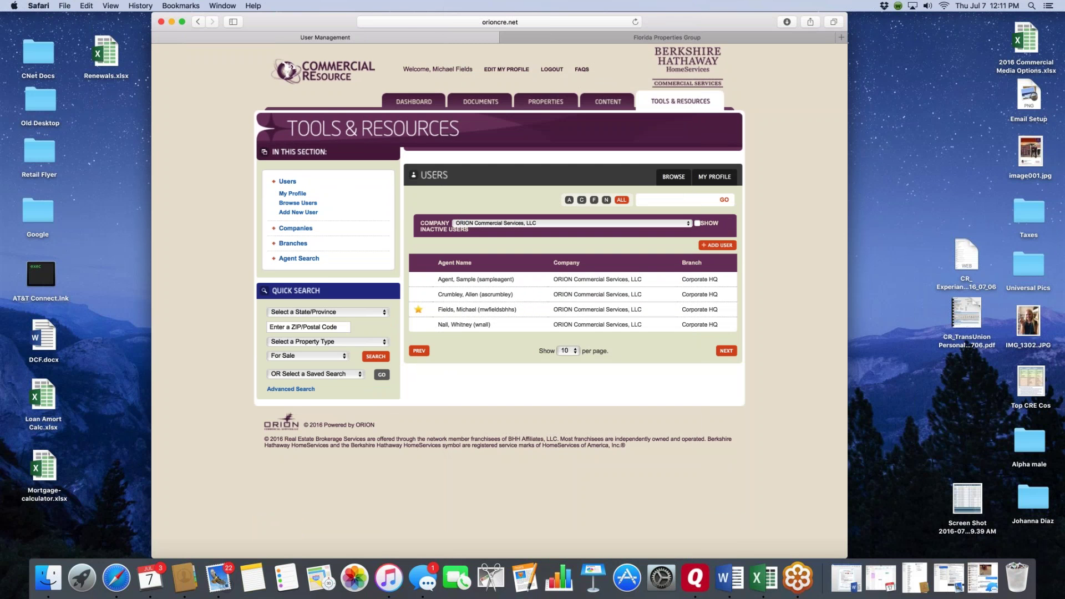
- Filter users to Berkshire Hathaway HomeServices River Towns Real Estate, then return to the Dashboard
left_click(681, 101)
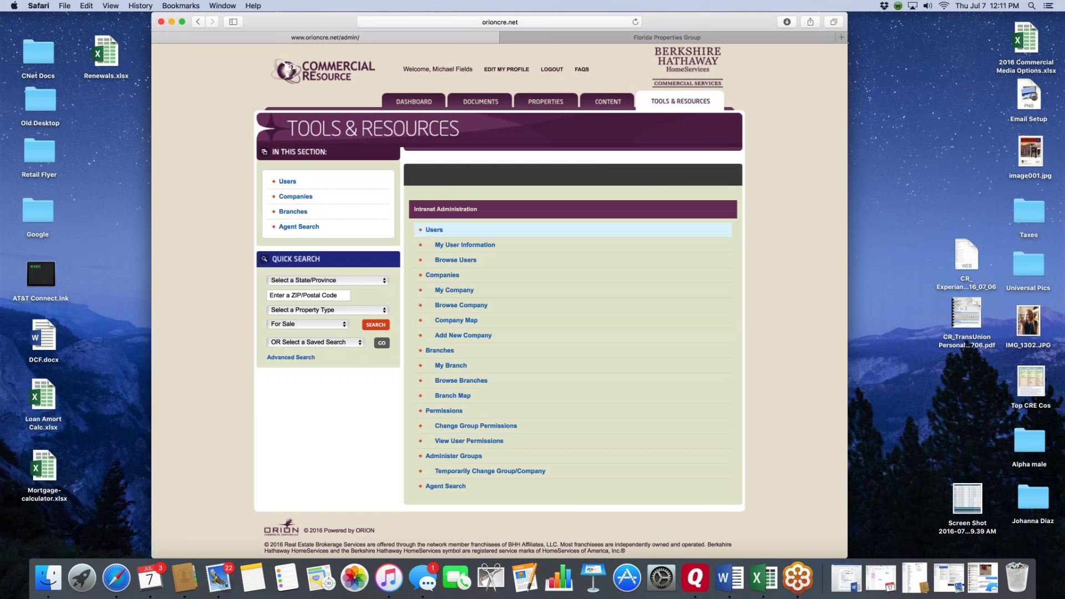
left_click(465, 261)
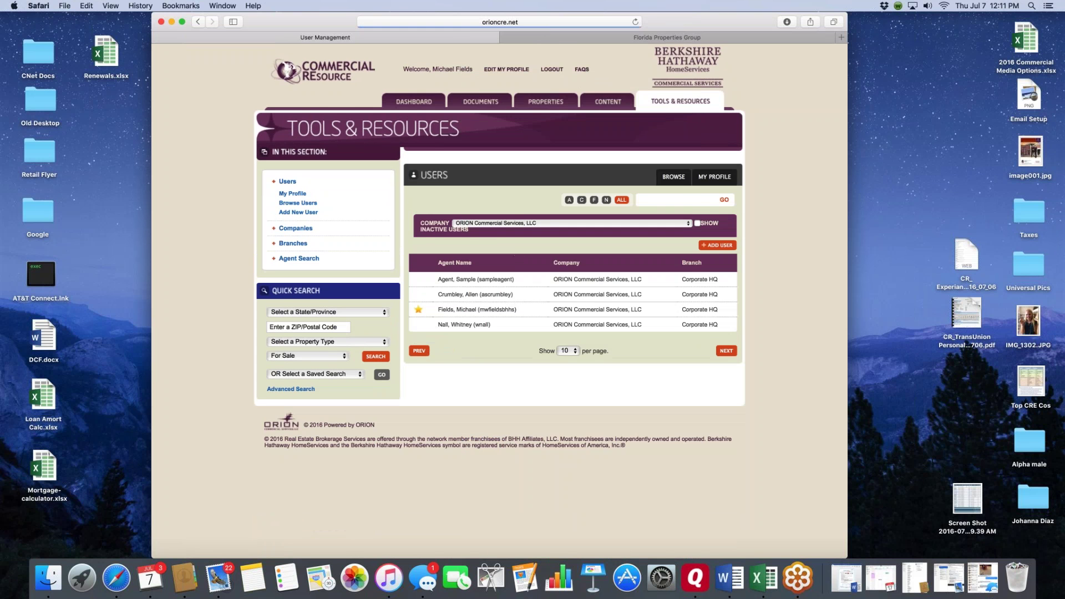
left_click(688, 224)
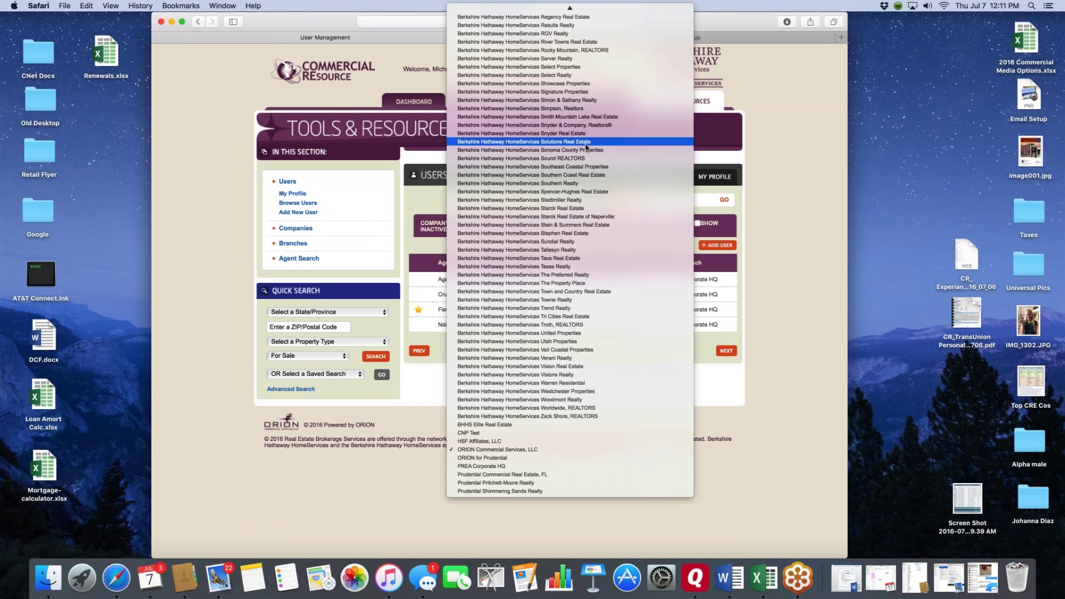
scroll(586, 147, "up", 3)
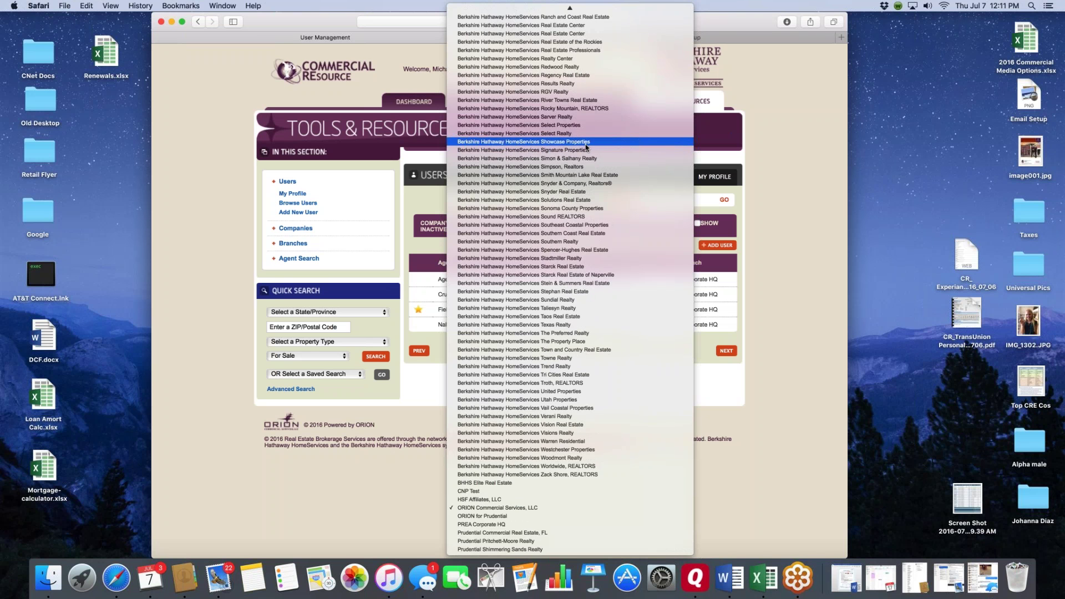
left_click(582, 101)
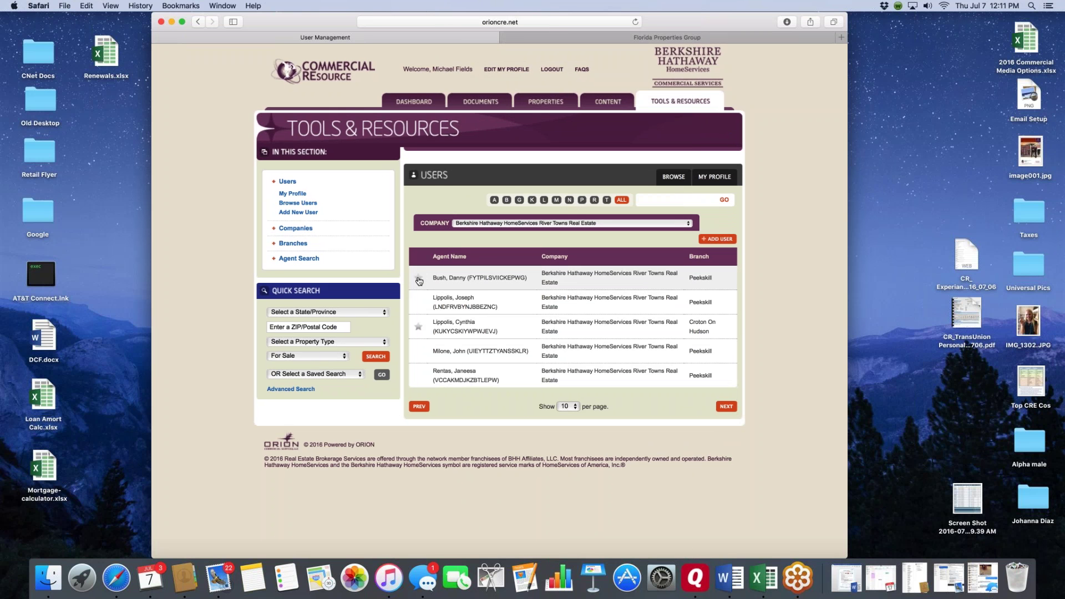
mouse_move(419, 281)
left_click(414, 101)
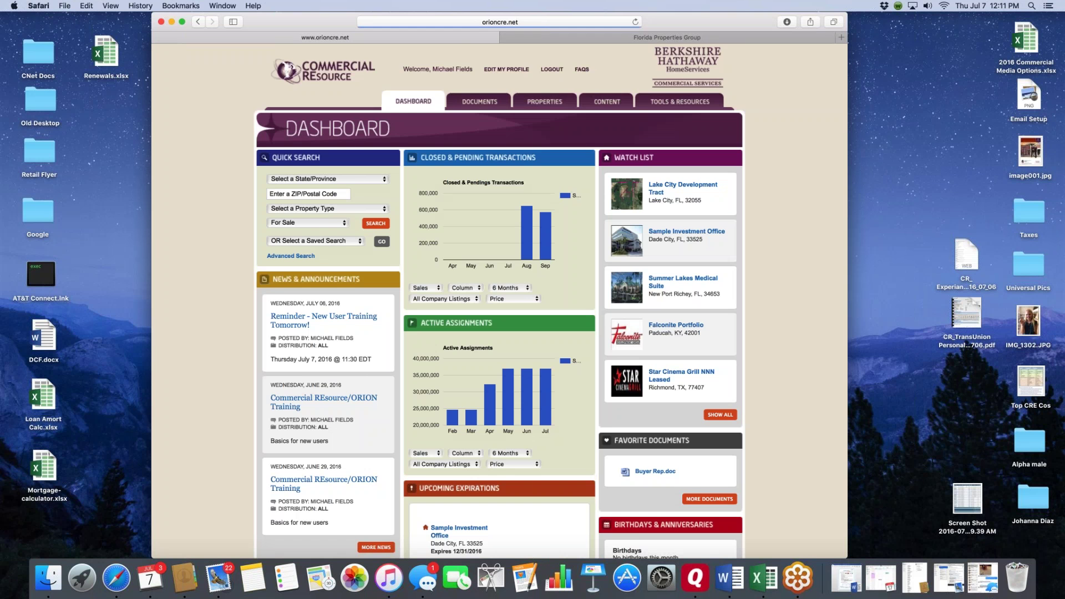
- Set the Closed & Pending transactions chart filter to My Listings
scroll(162, 173, "down", 2)
scroll(162, 172, "down", 3)
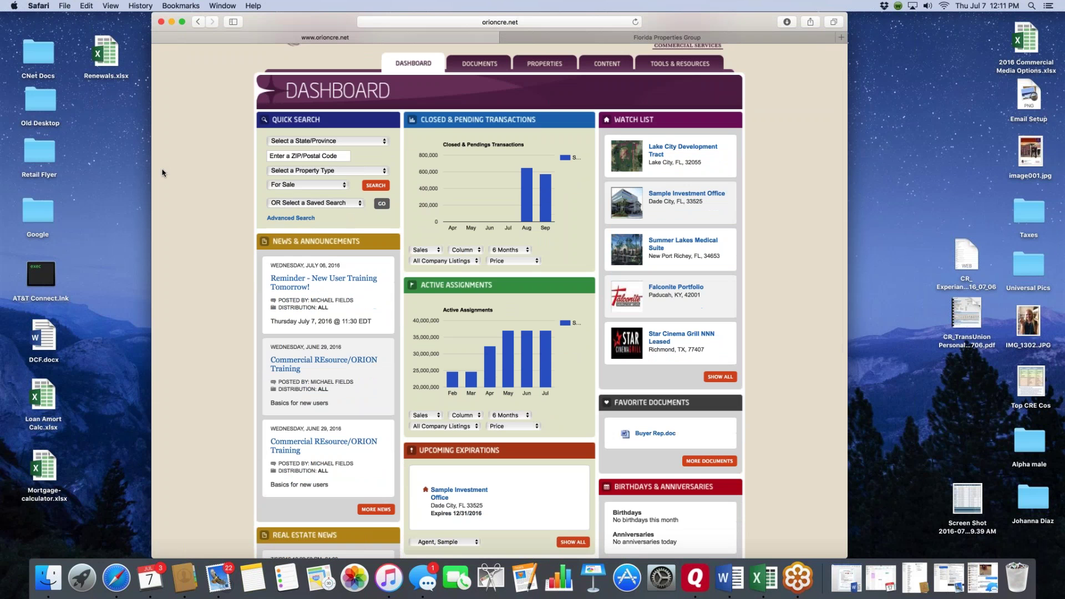
left_click(478, 263)
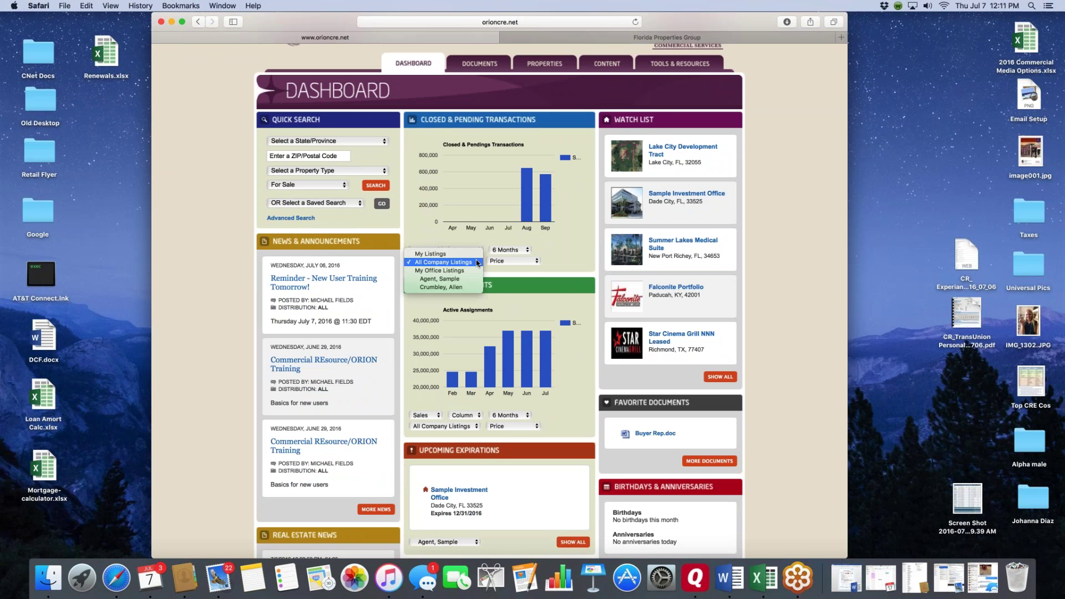
left_click(436, 254)
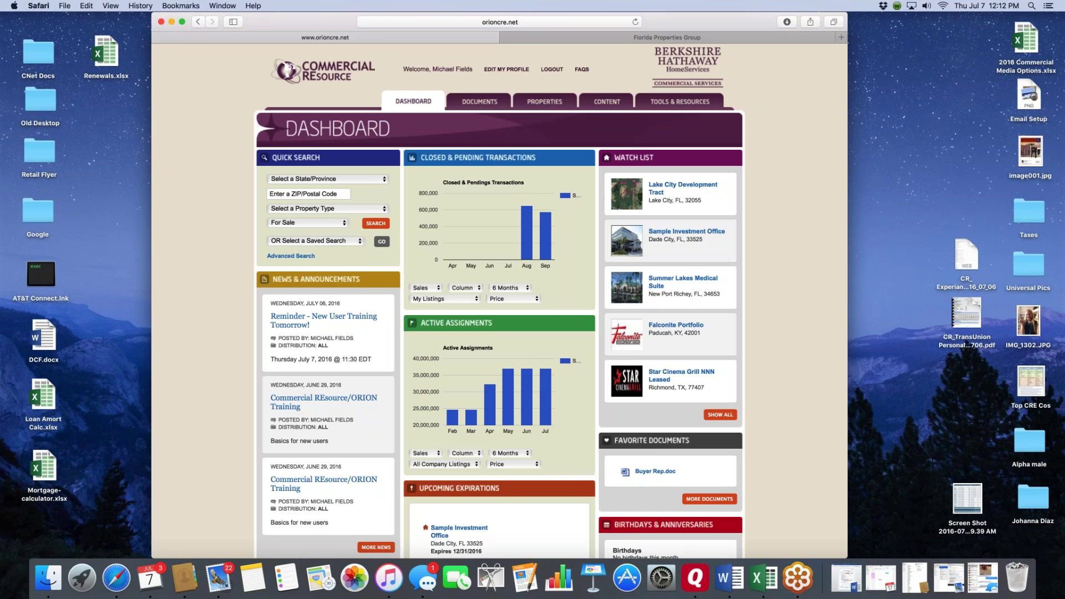
scroll(476, 306, "down", 1)
left_click(474, 295)
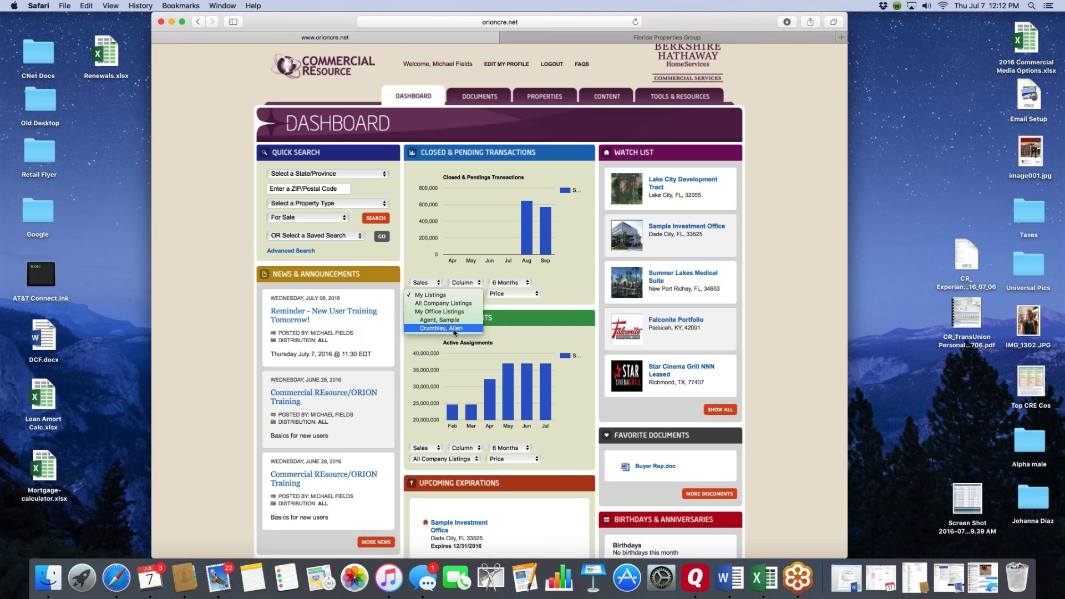
left_click(576, 281)
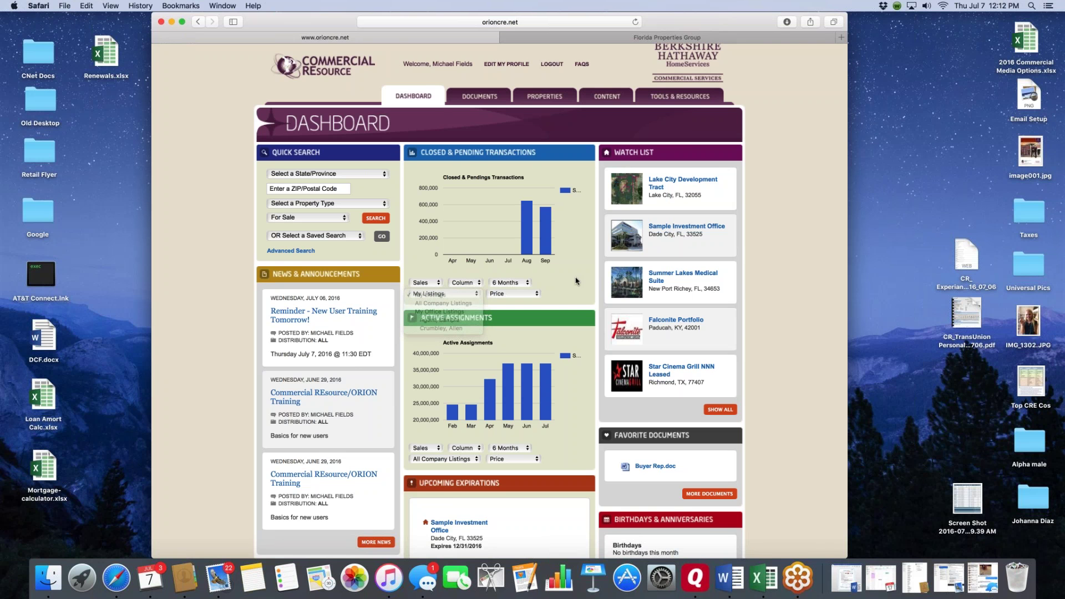
- Show Upcoming Expirations for All Company Listings
scroll(470, 177, "down", 2)
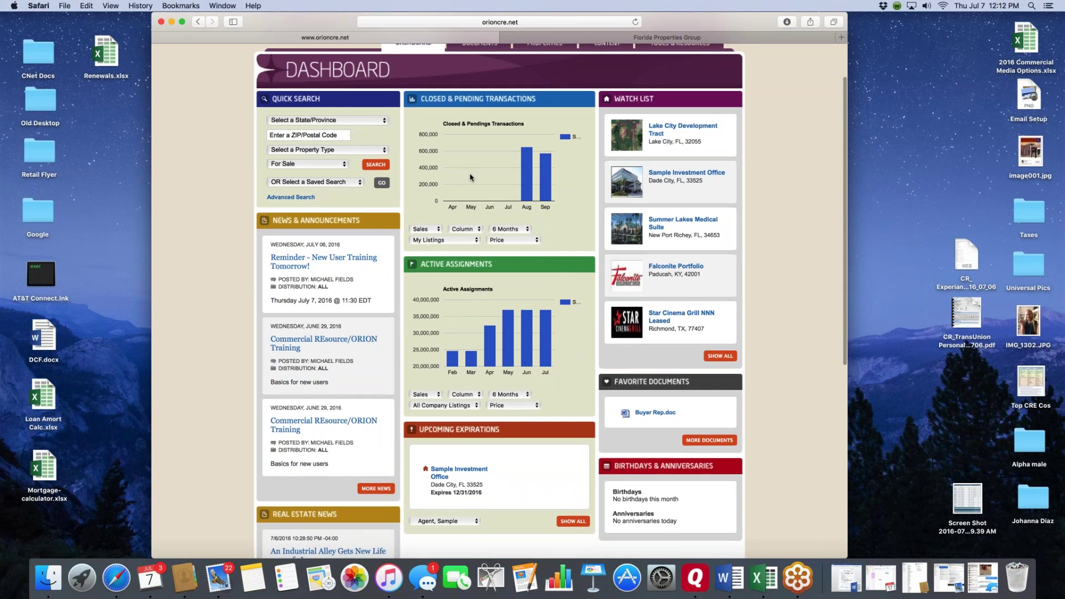
scroll(470, 177, "down", 8)
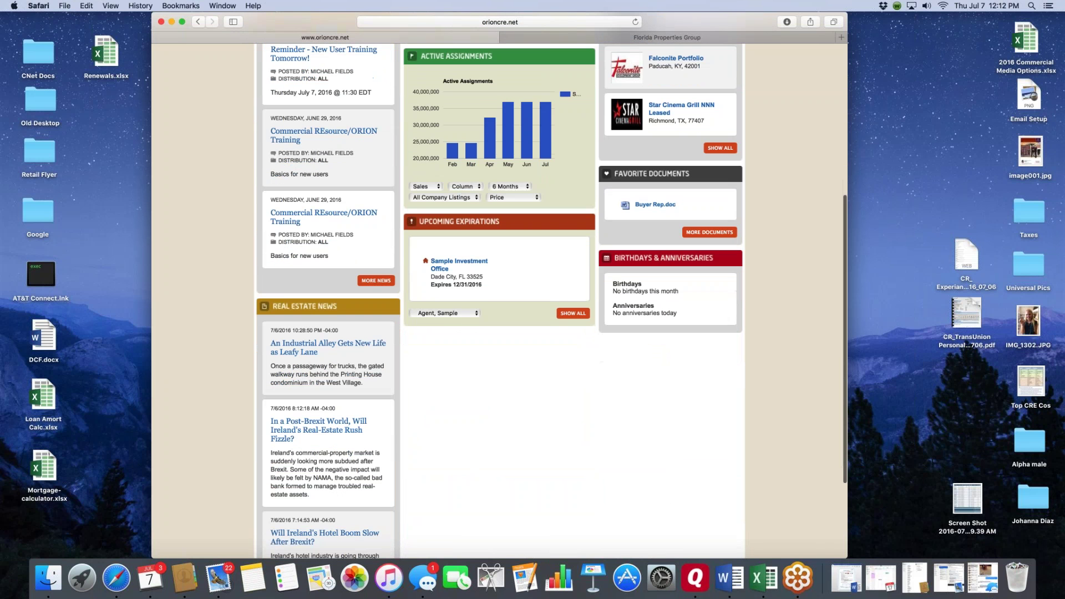
left_click(475, 314)
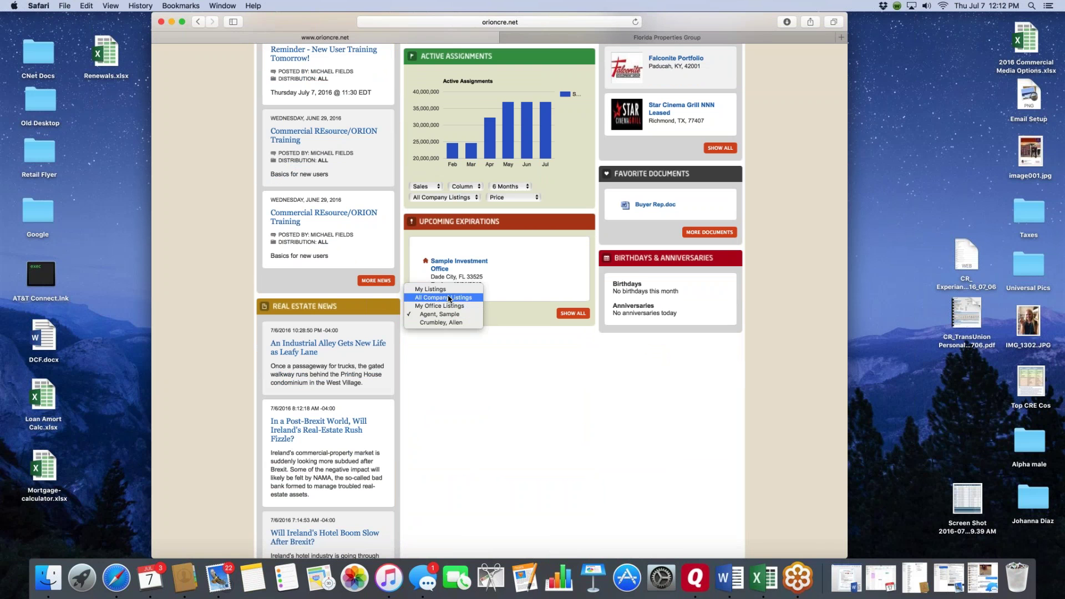
left_click(449, 298)
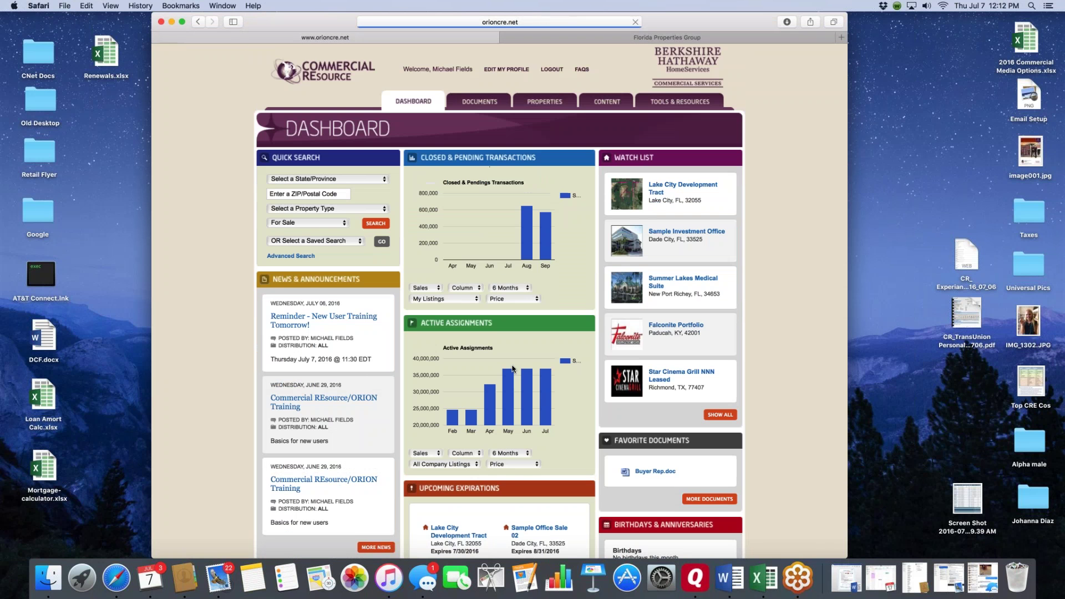
scroll(514, 369, "down", 5)
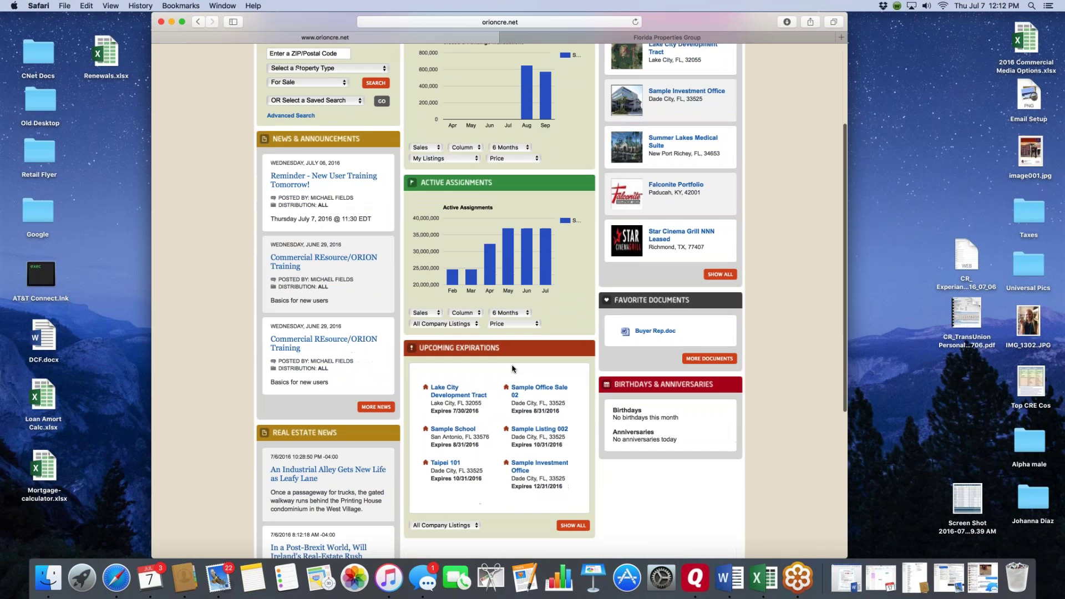
scroll(693, 289, "up", 5)
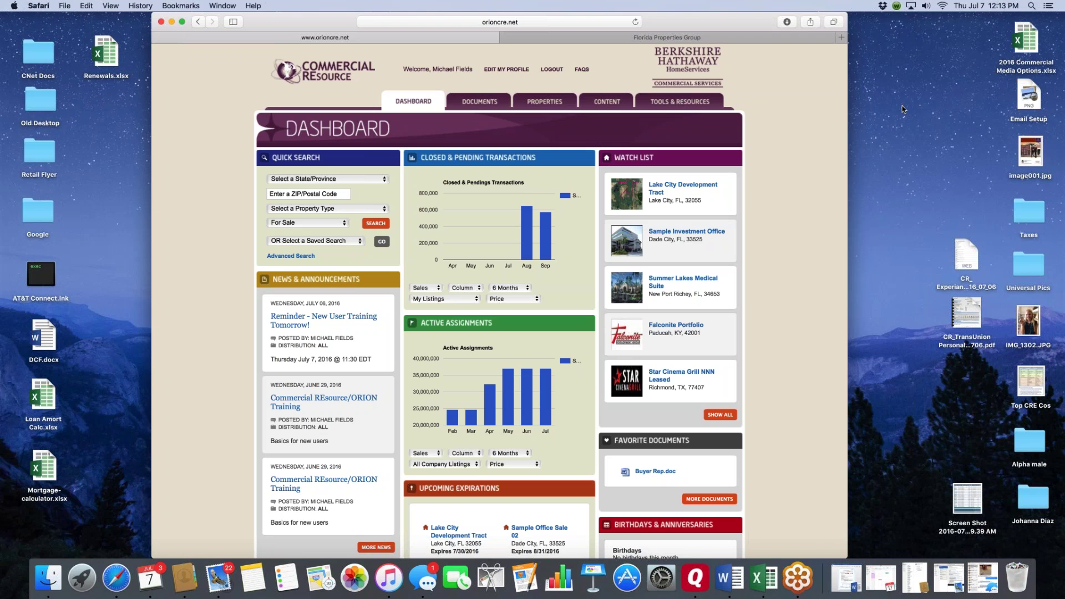
left_click(856, 34)
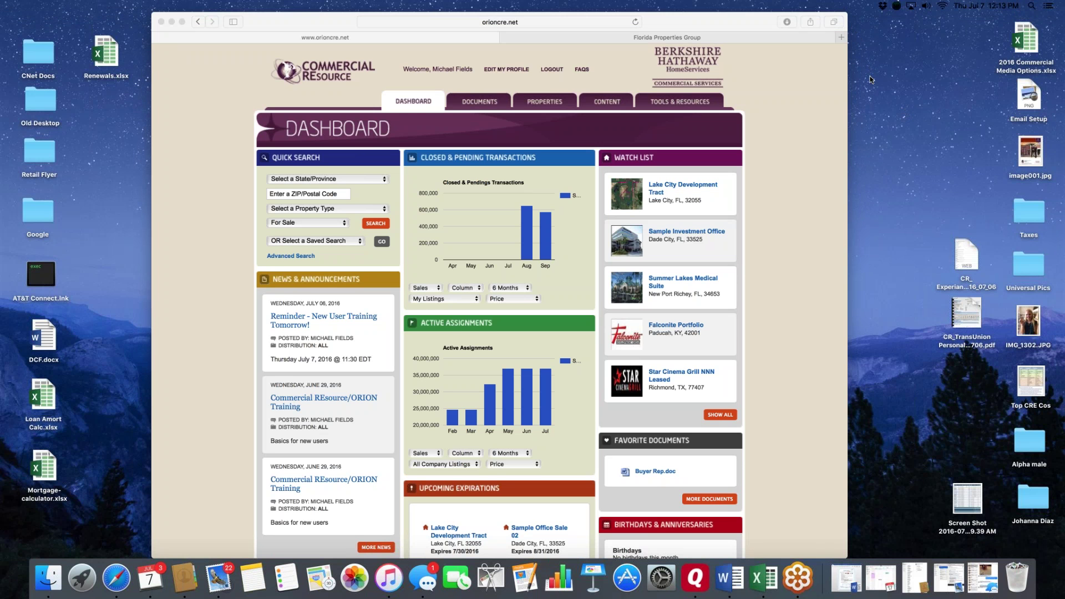